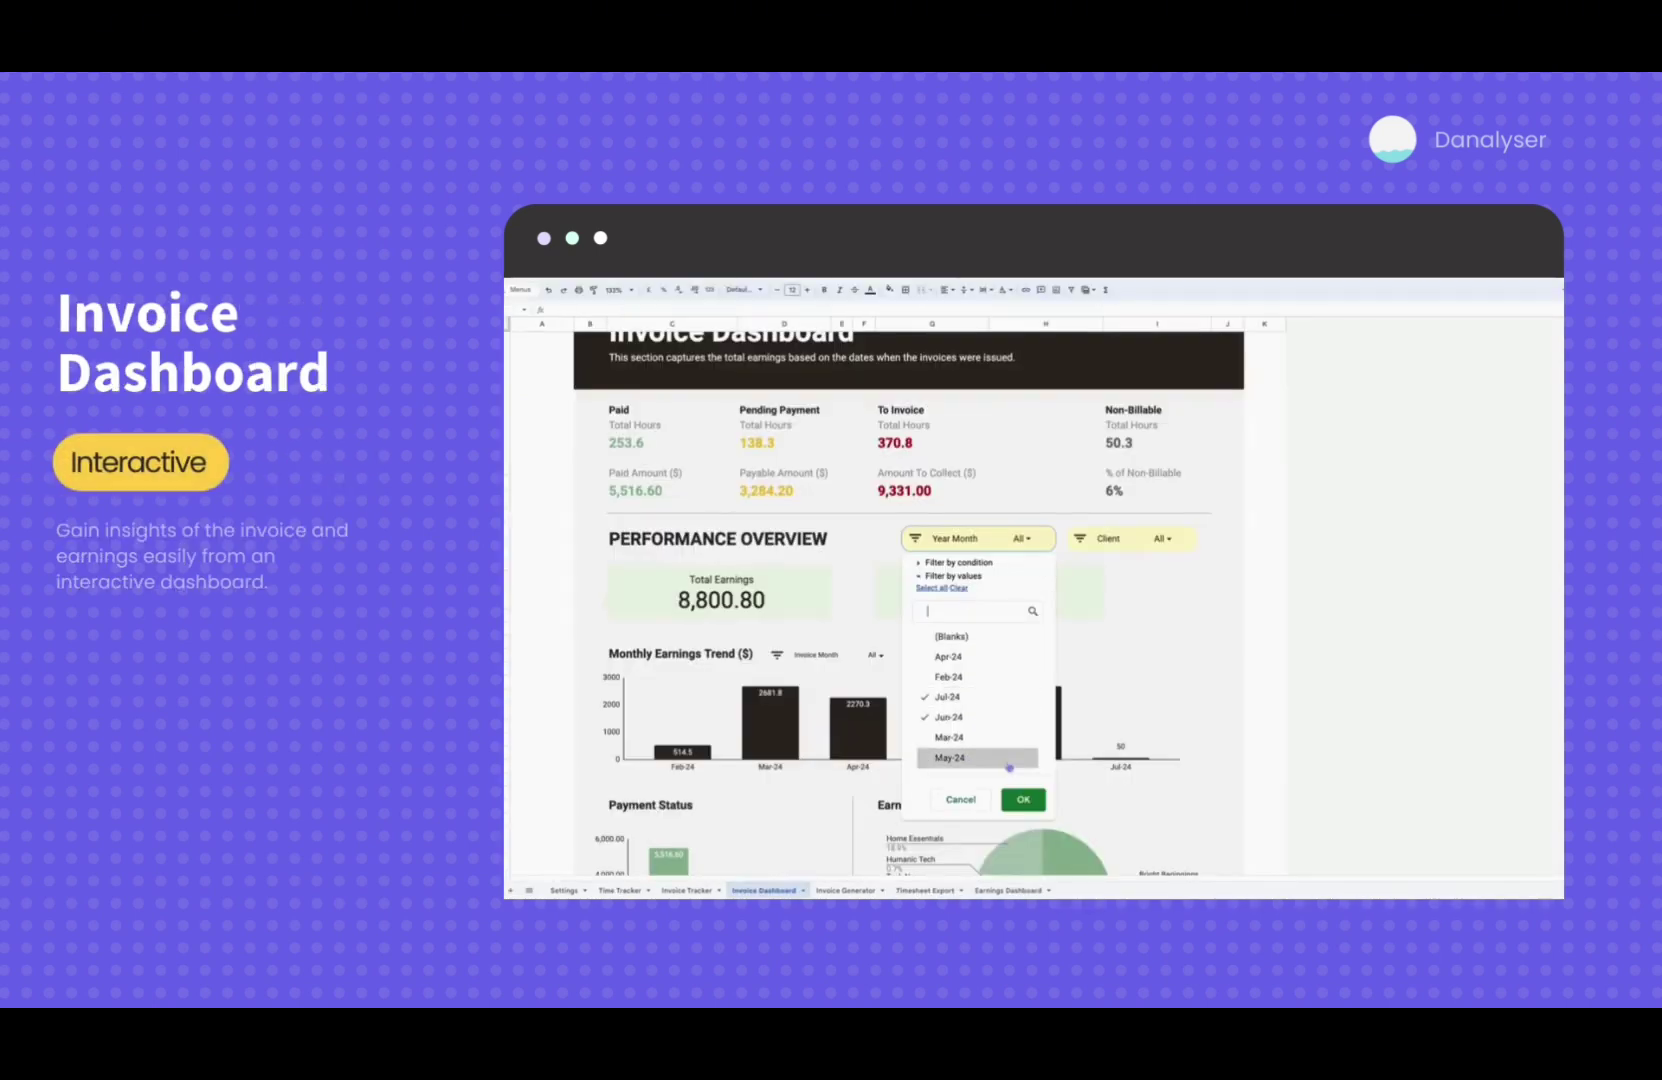
Filter the Invoice Dashboard's performance overview by year month to Jun-24 and Jul-24 and review the resulting charts.
left_click(1018, 799)
scroll(1122, 722, "down", 5)
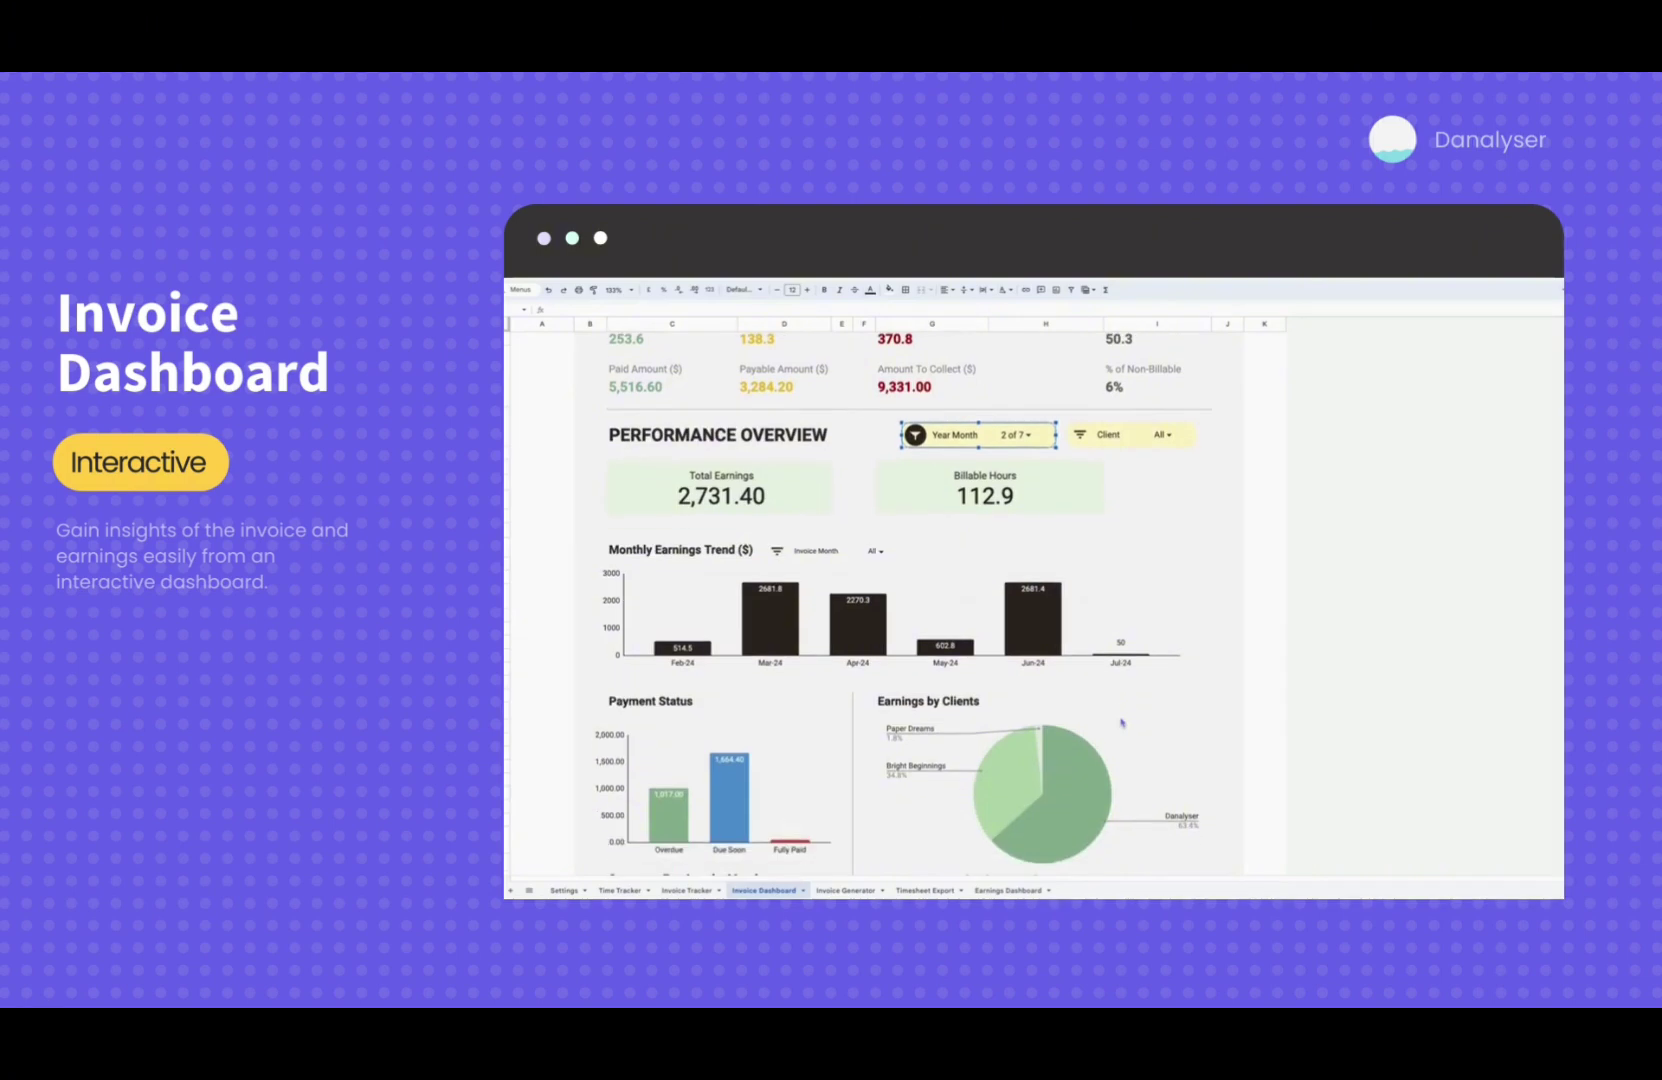
scroll(1122, 722, "down", 2)
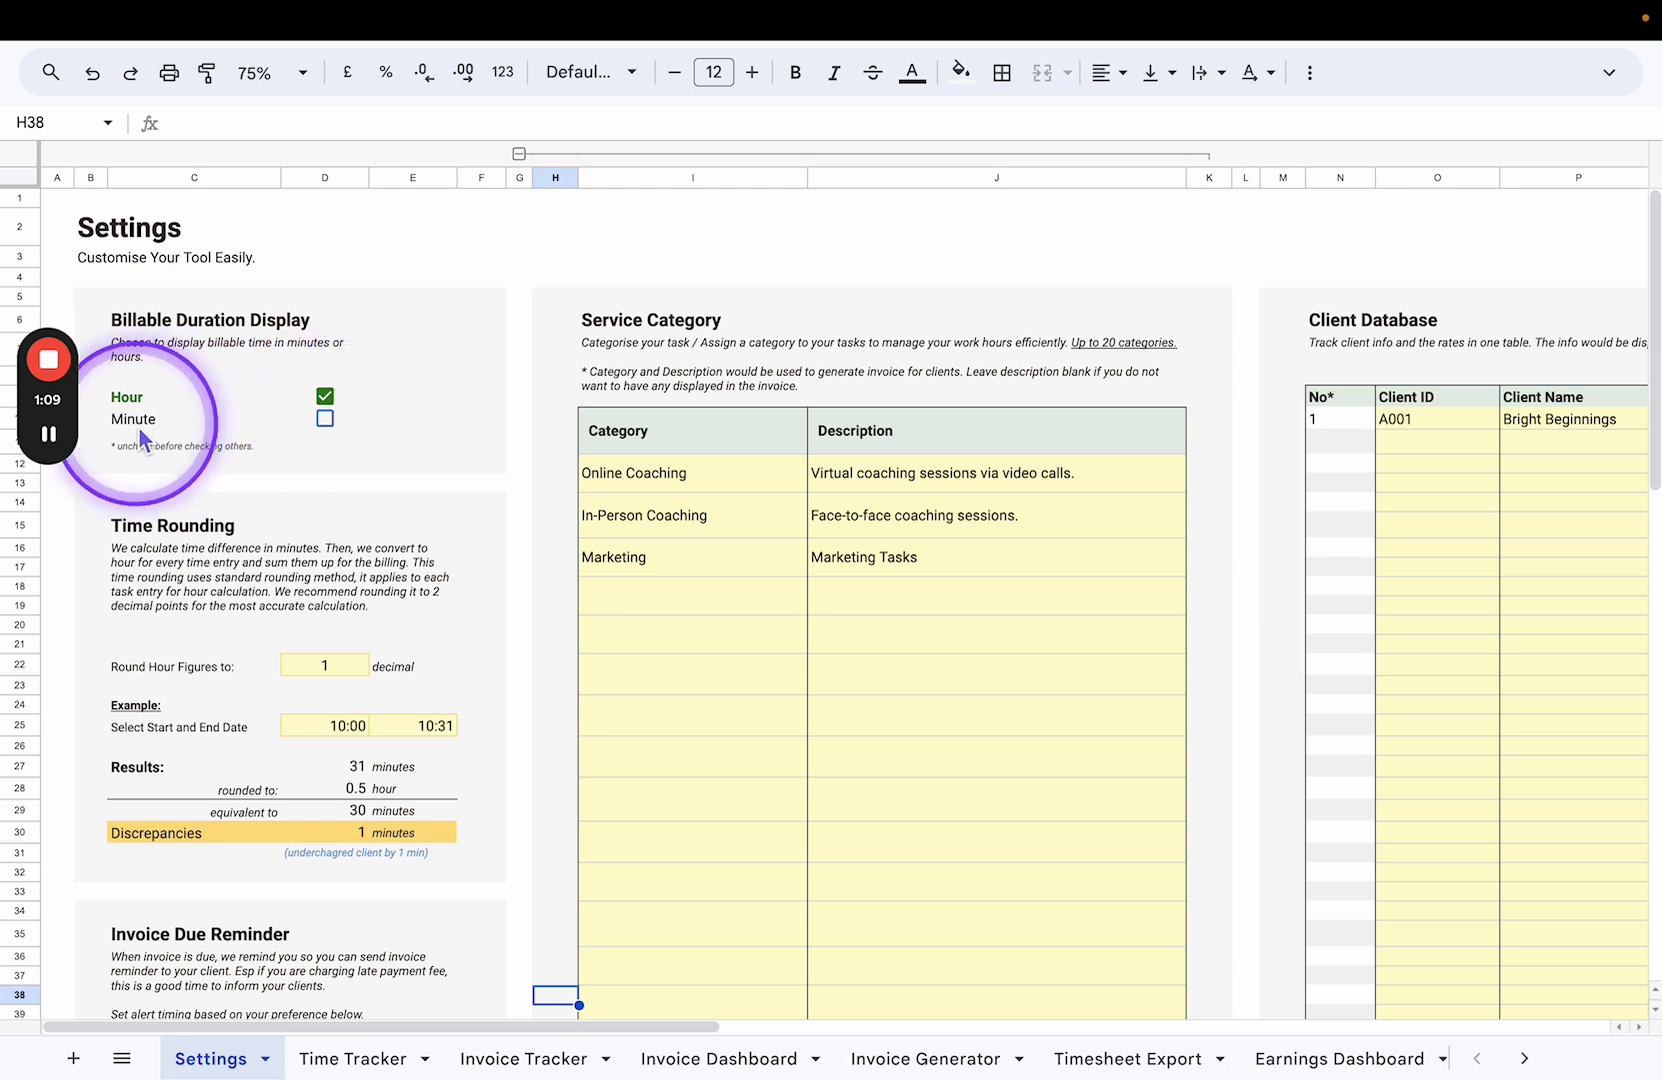
Switch the Billable Duration Display on the Settings sheet from Hour to Minute and back to Hour.
left_click(330, 410)
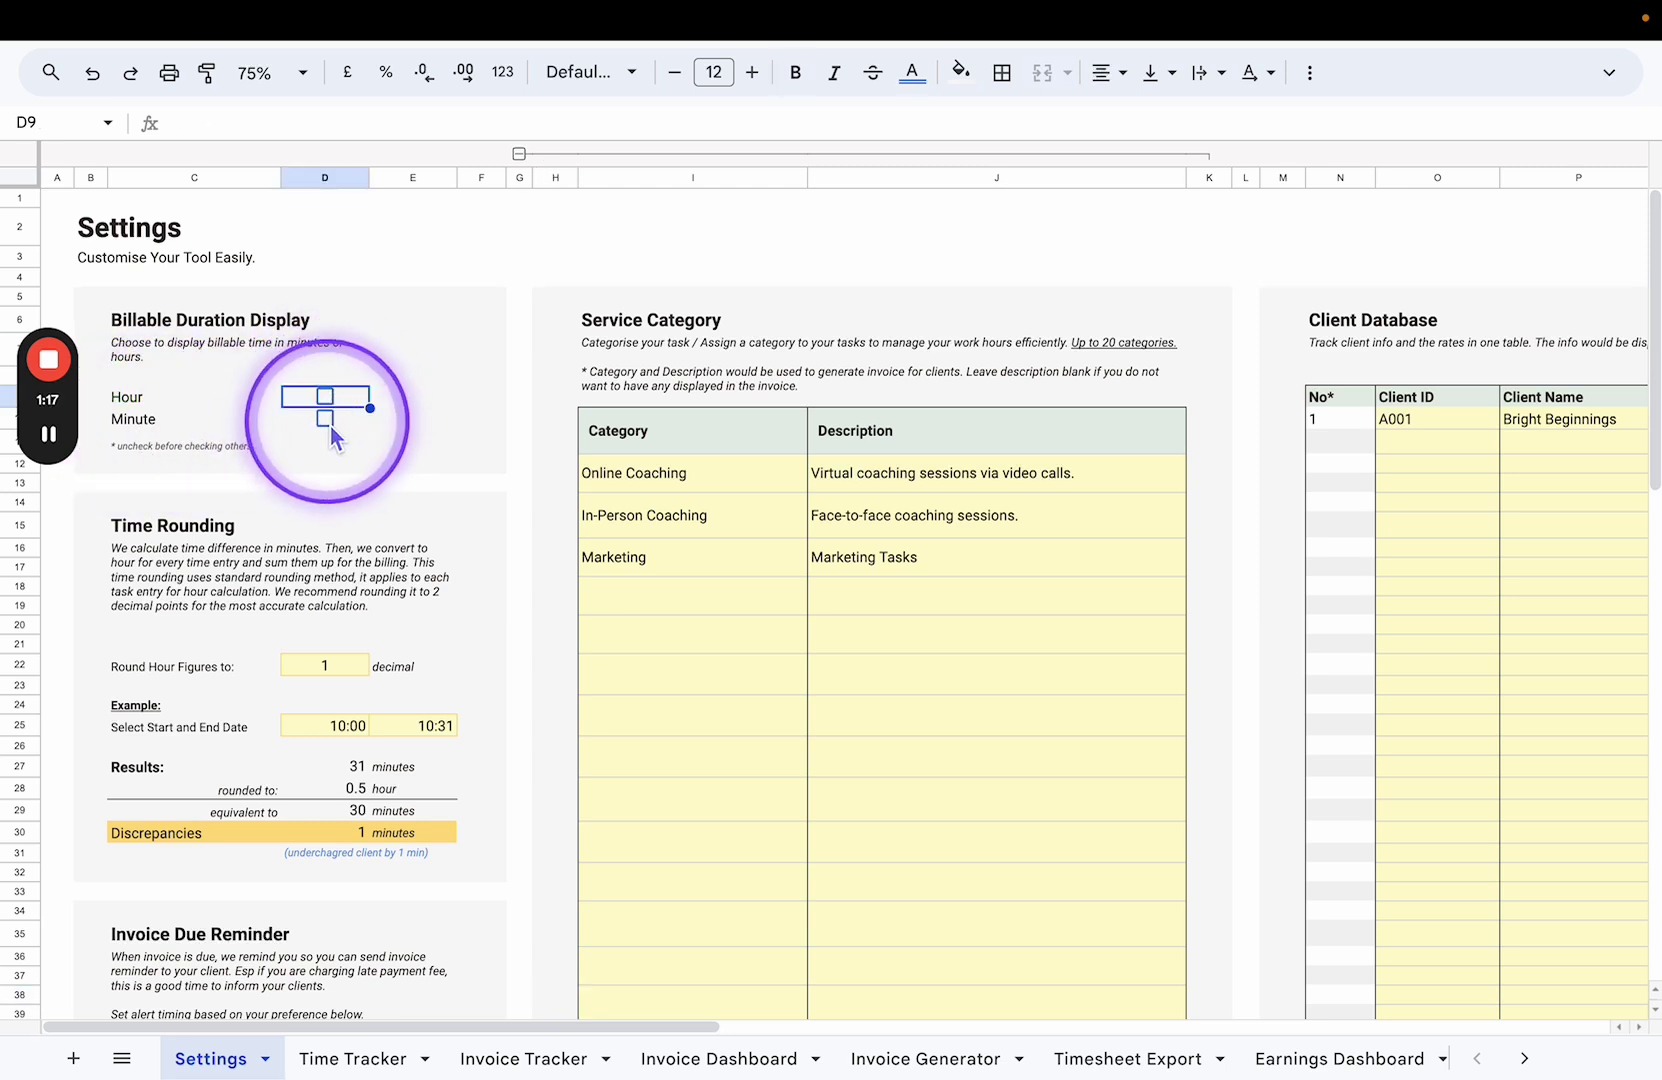
left_click(330, 425)
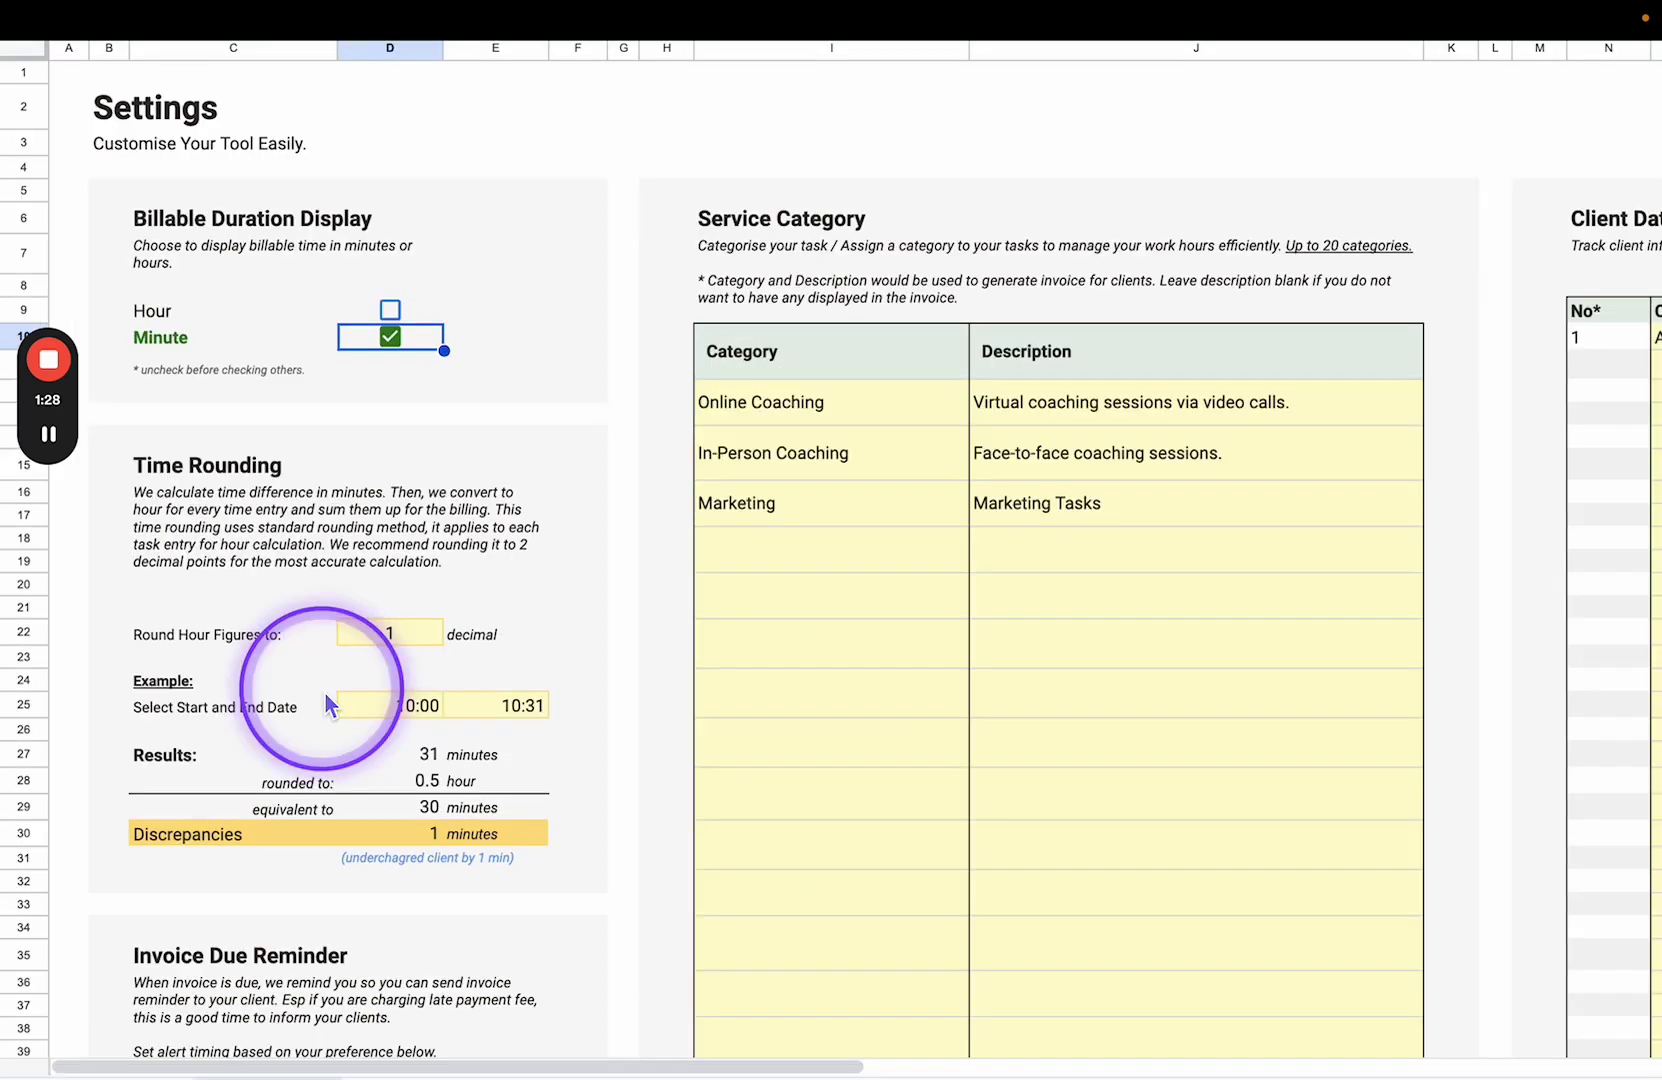
scroll(325, 691, "down", 2)
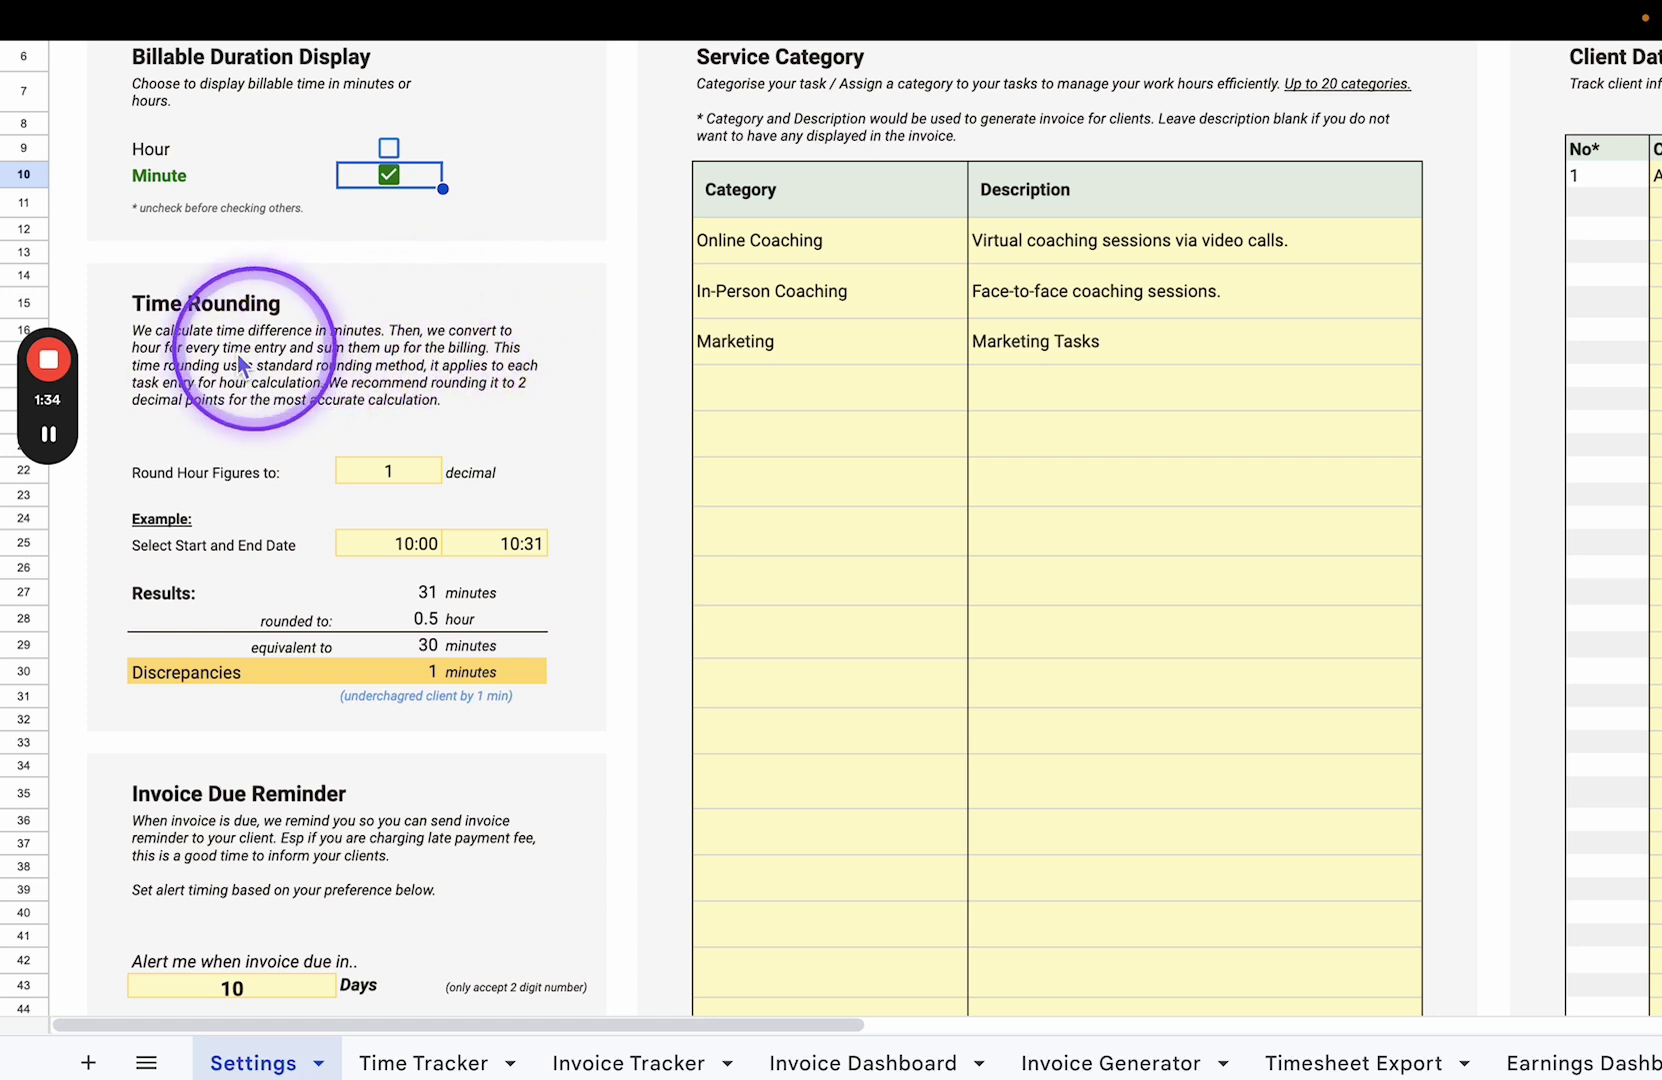
left_click(389, 150)
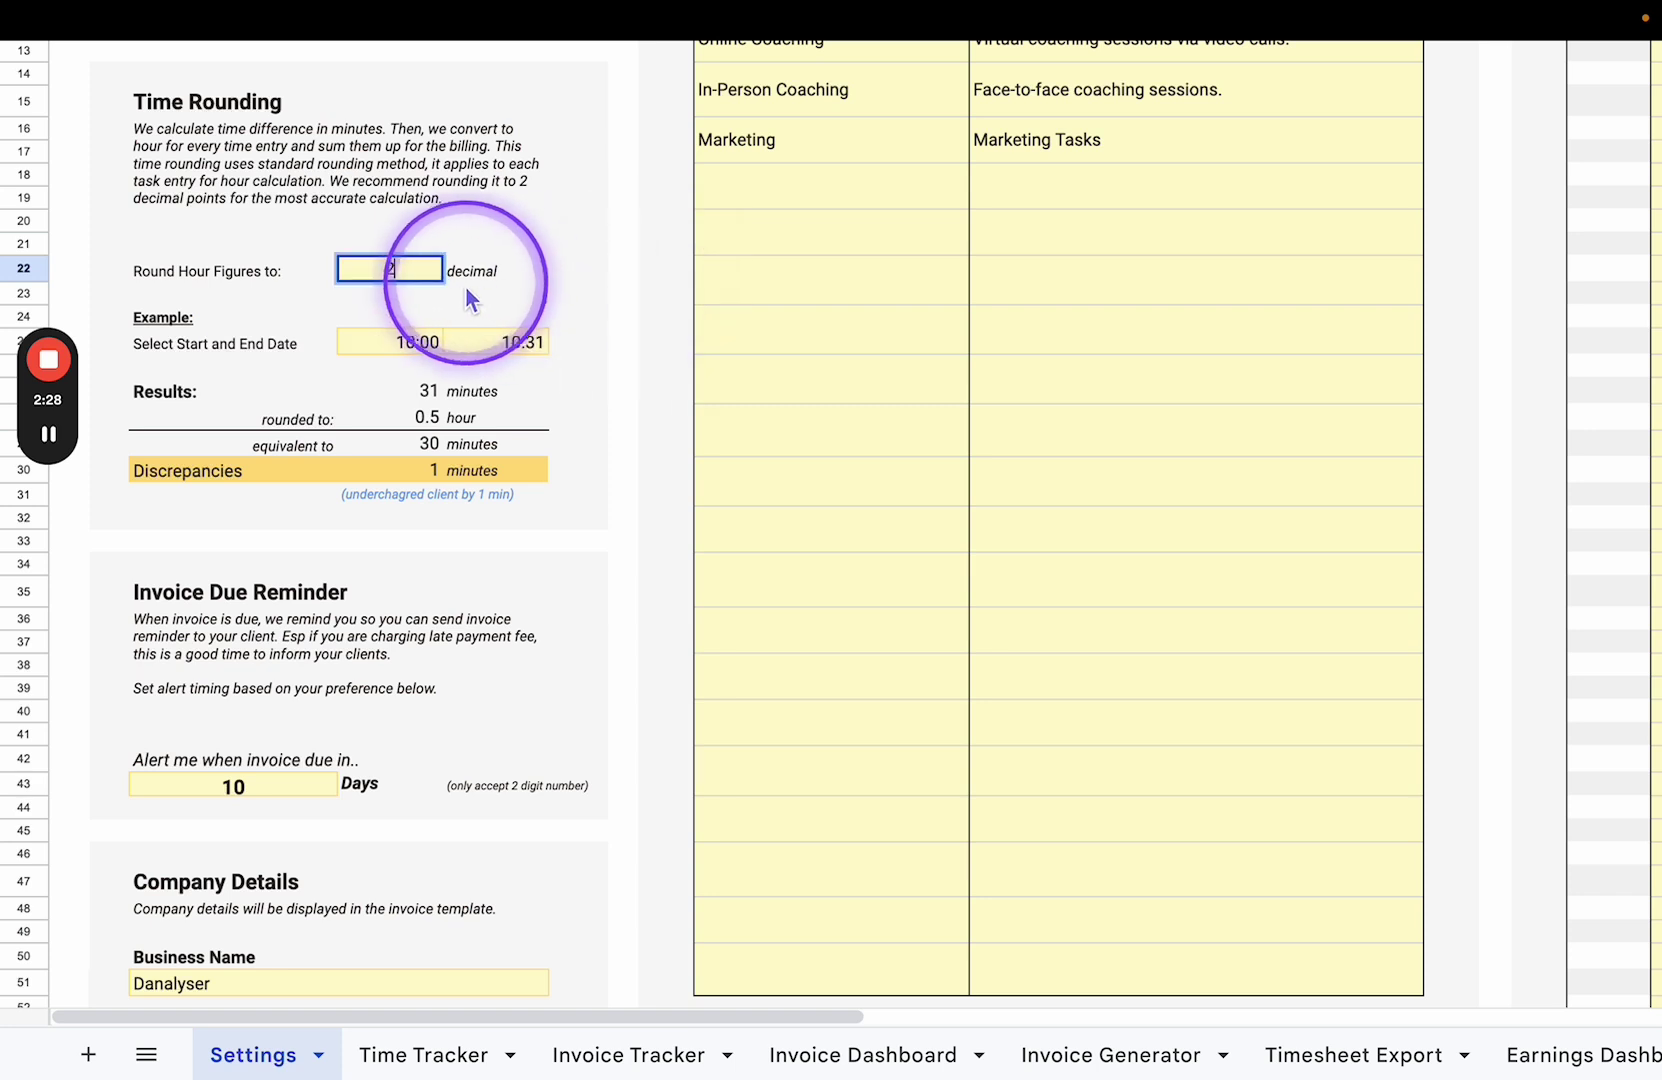
Set the Time Rounding hour figures to 2 decimals and inspect the example's rounded hour result.
type("2")
left_click(577, 295)
left_click(428, 428)
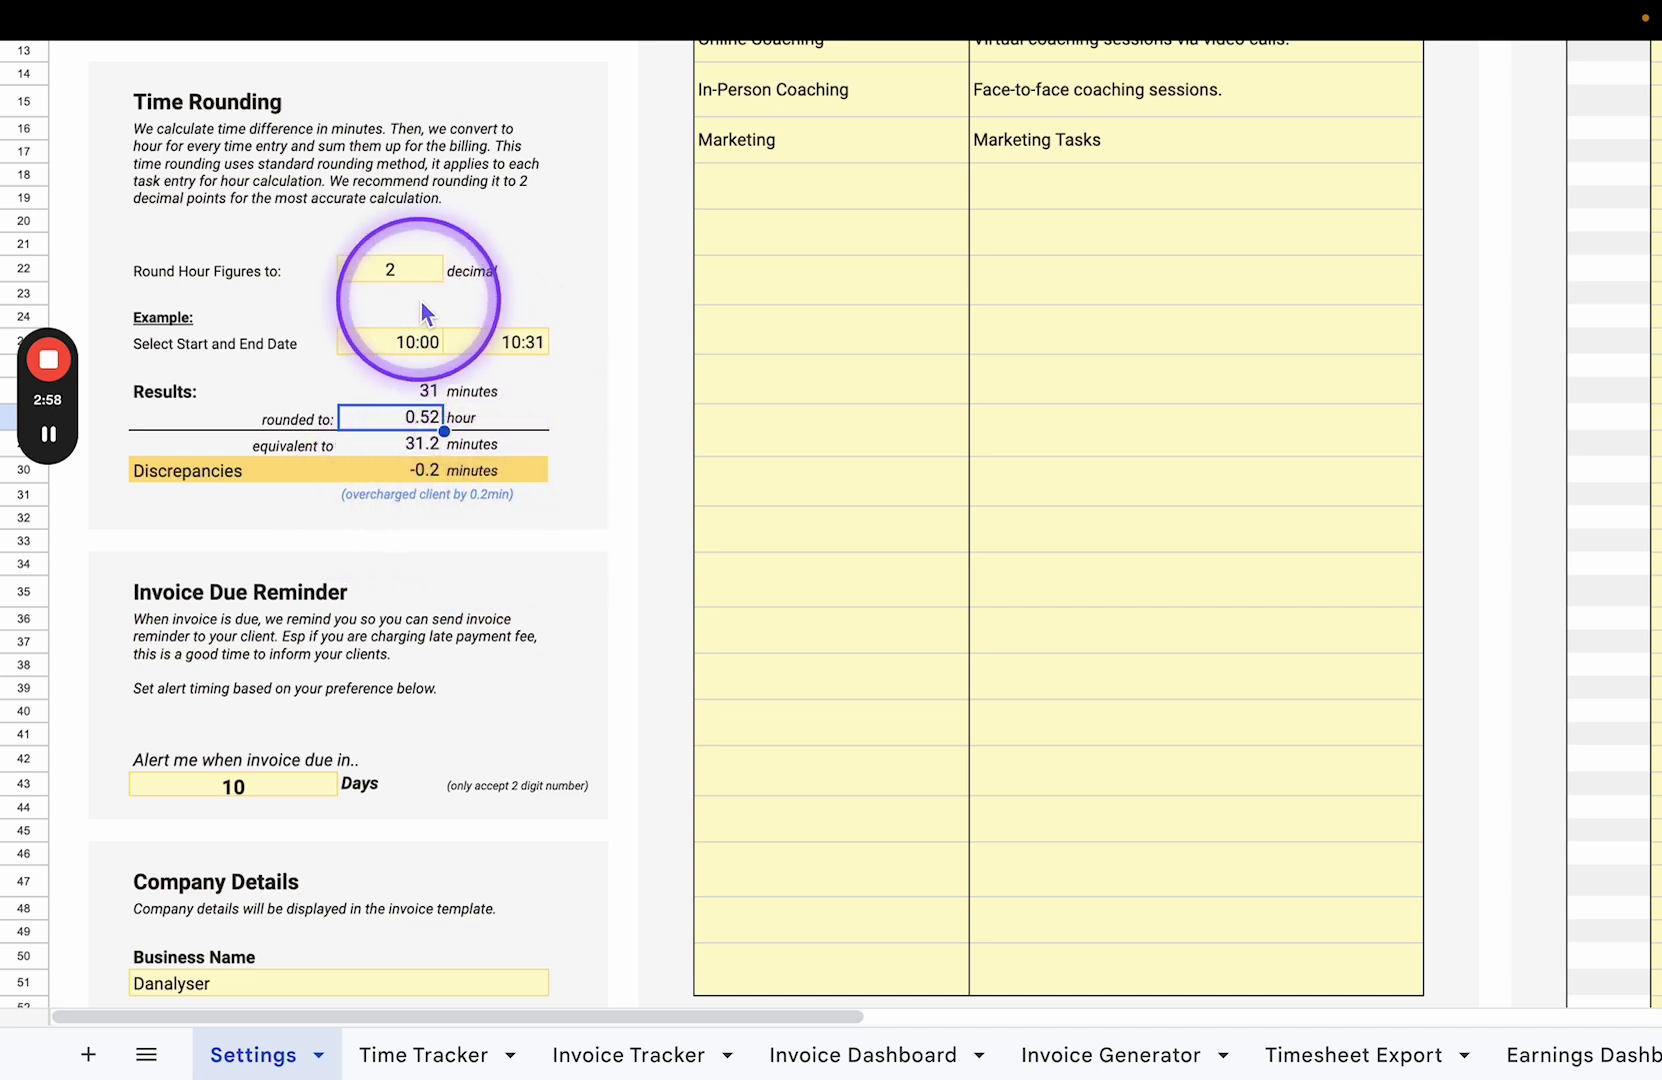
Set the Time Rounding hour figures back to 1 decimal.
left_click(416, 271)
type("1")
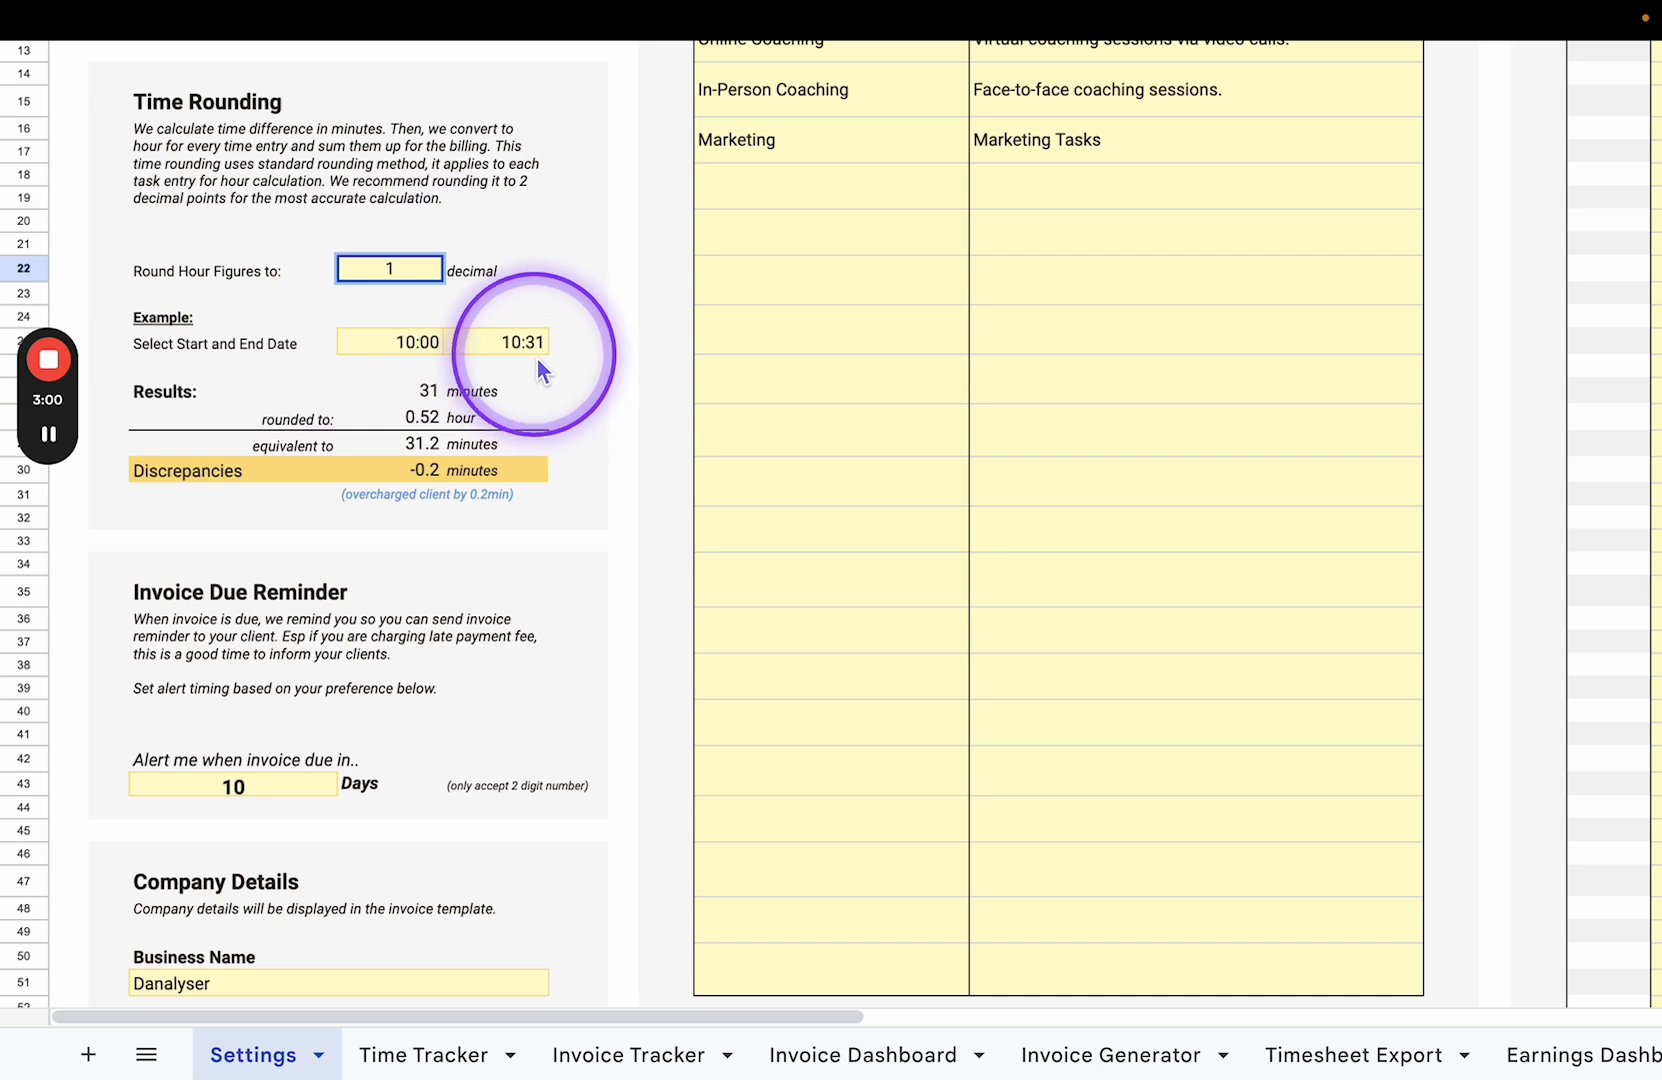
left_click(543, 370)
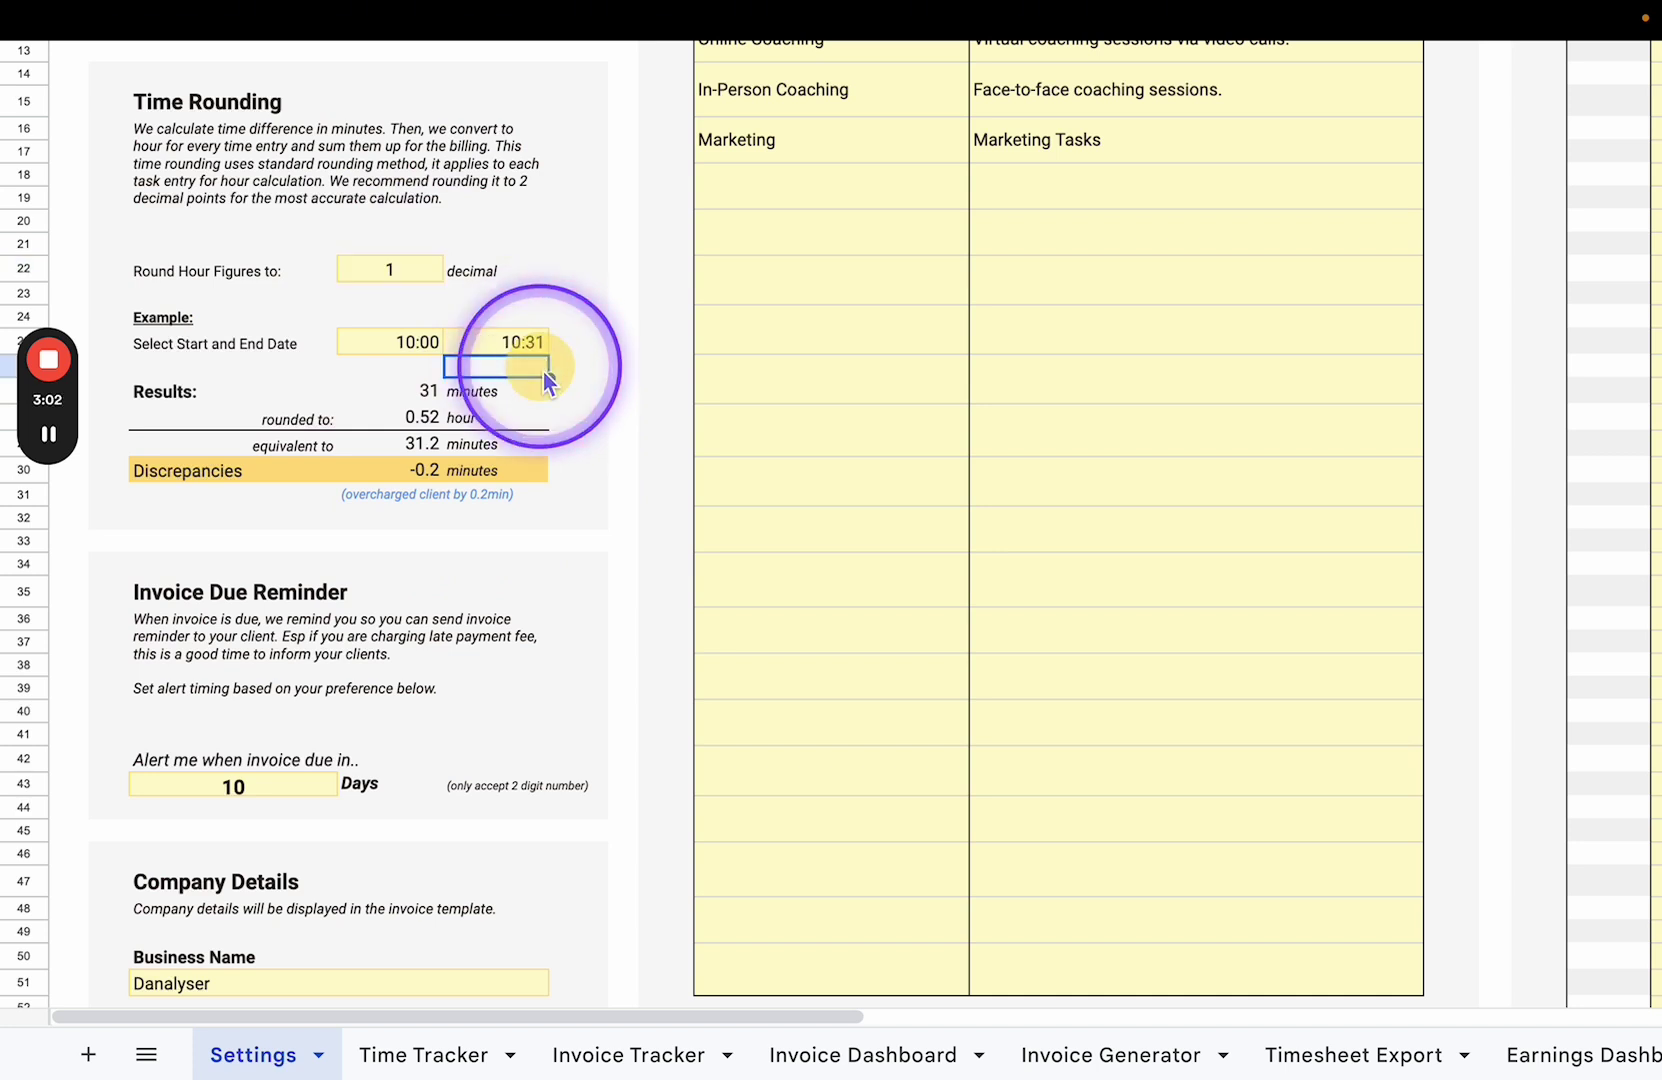
left_click(390, 272)
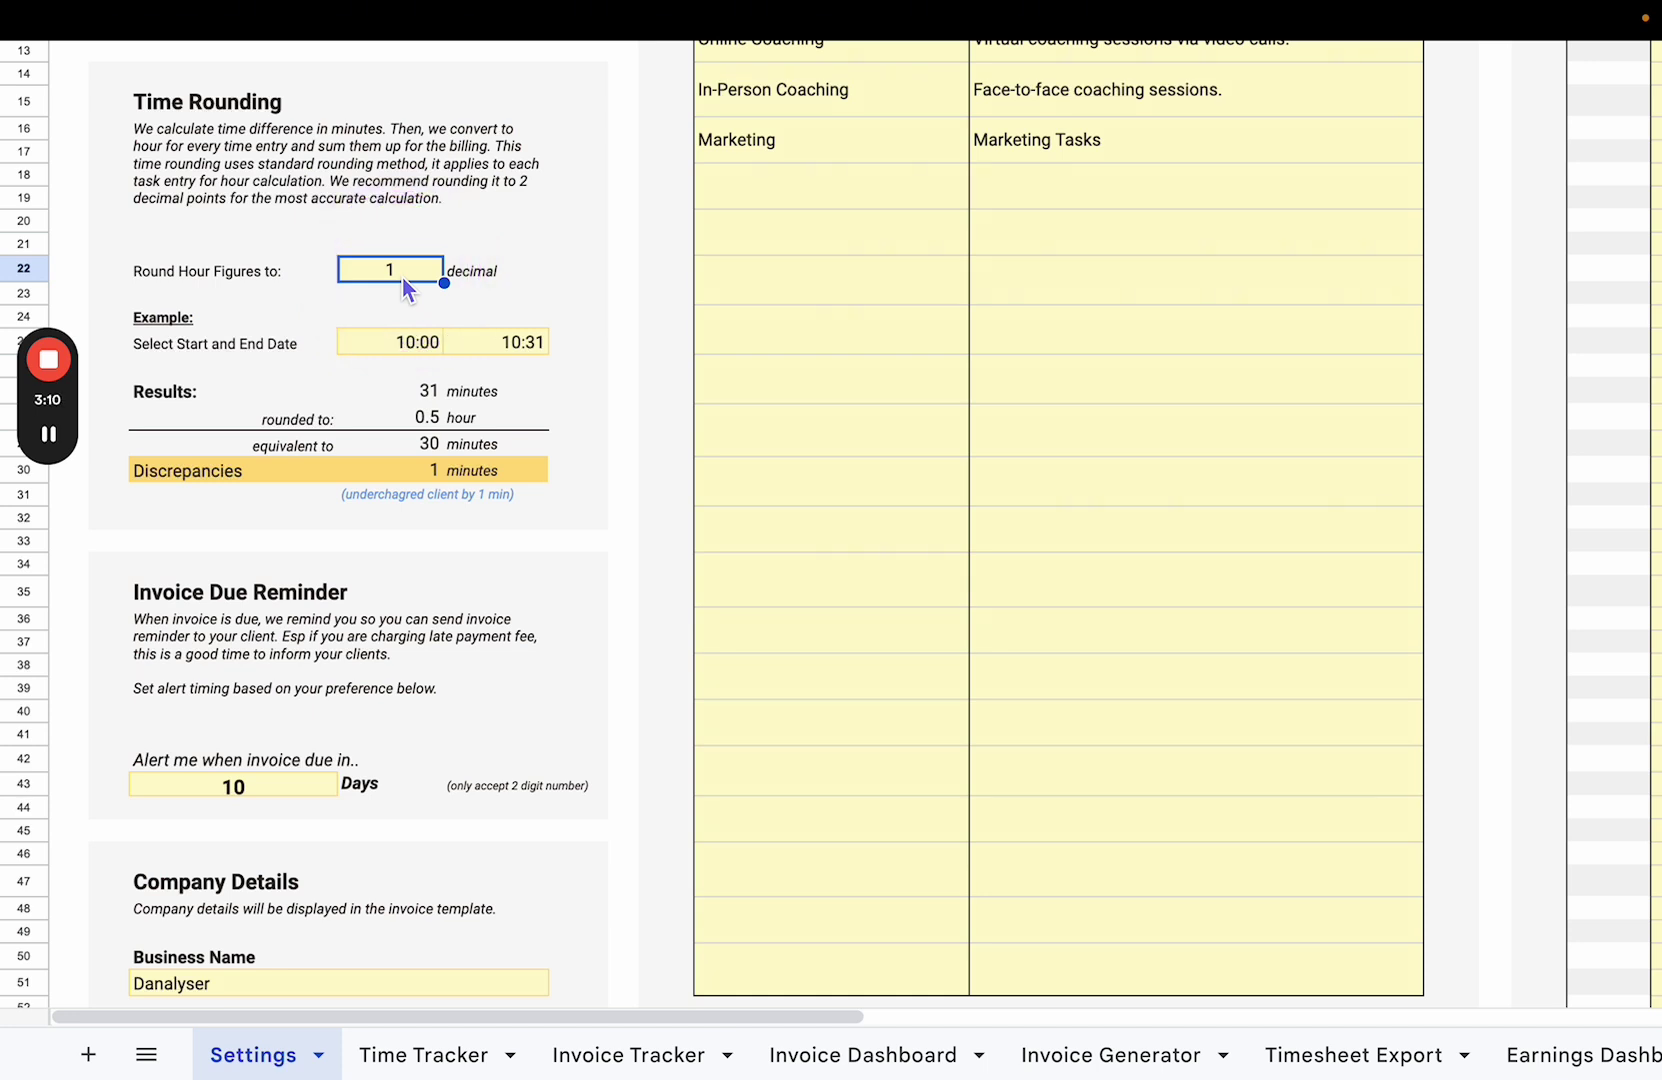
Examine the Invoice Due Reminder section and its cell for the number of alert days.
left_click(557, 615)
scroll(552, 621, "down", 3)
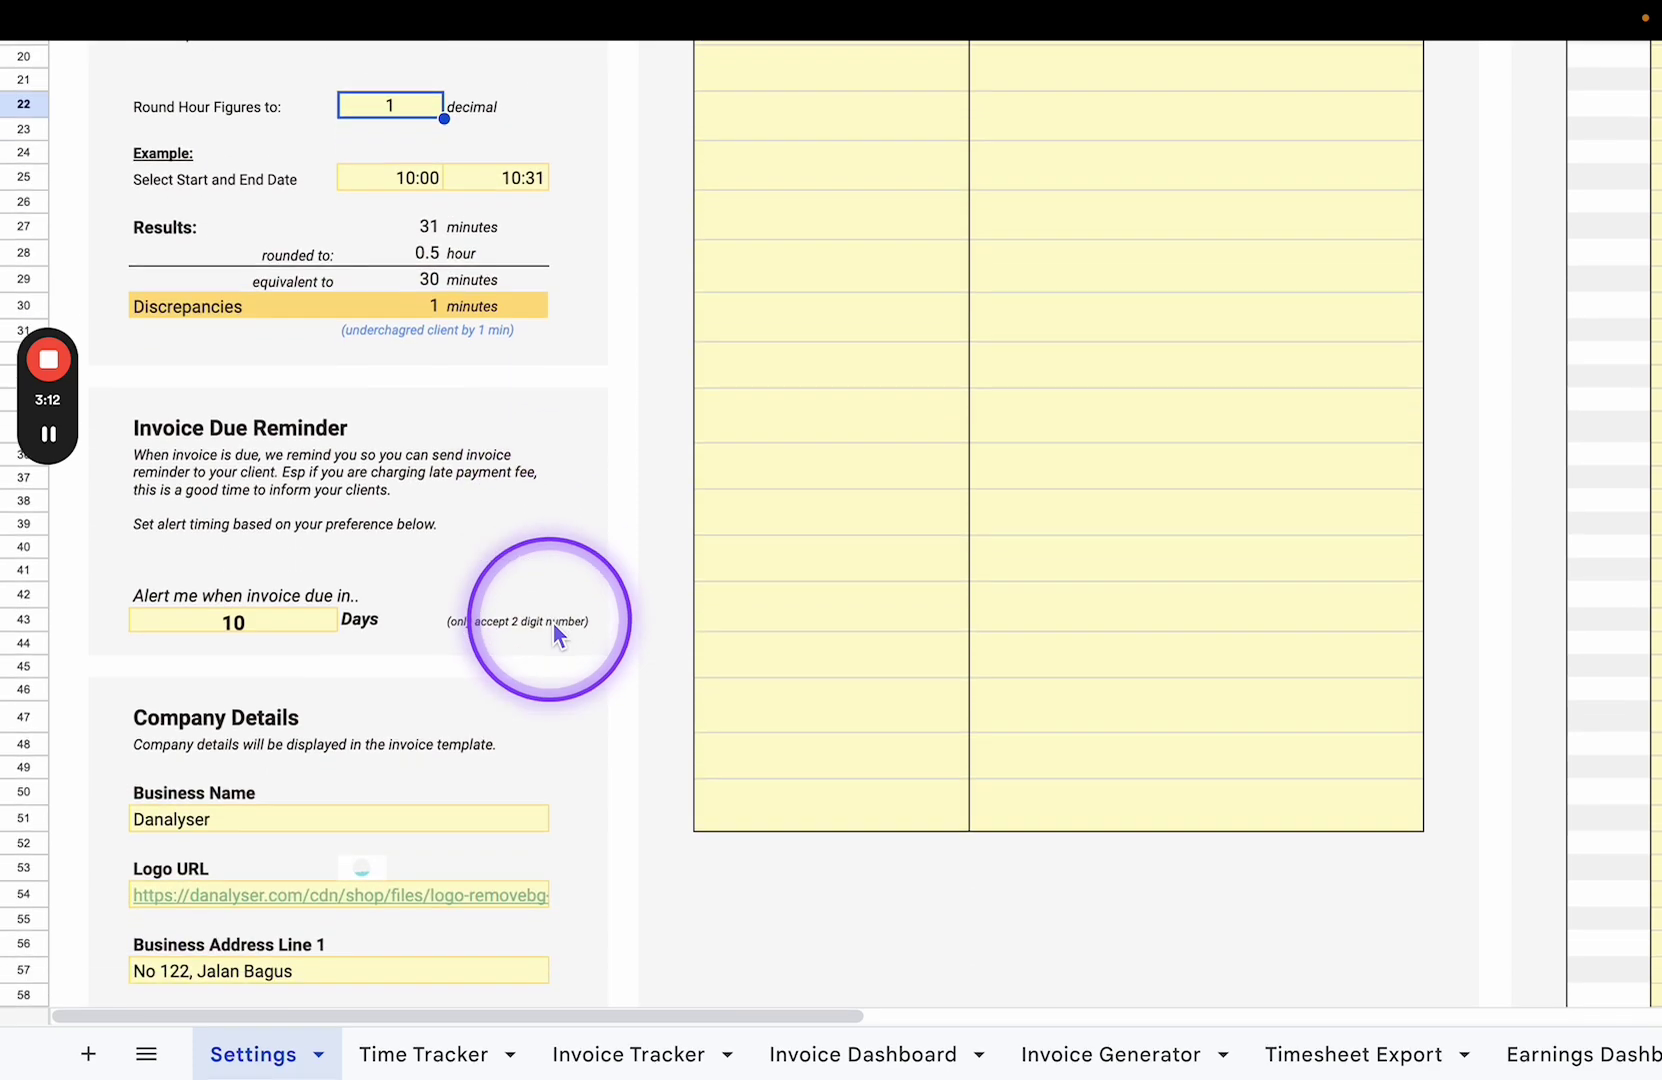
scroll(552, 621, "down", 2)
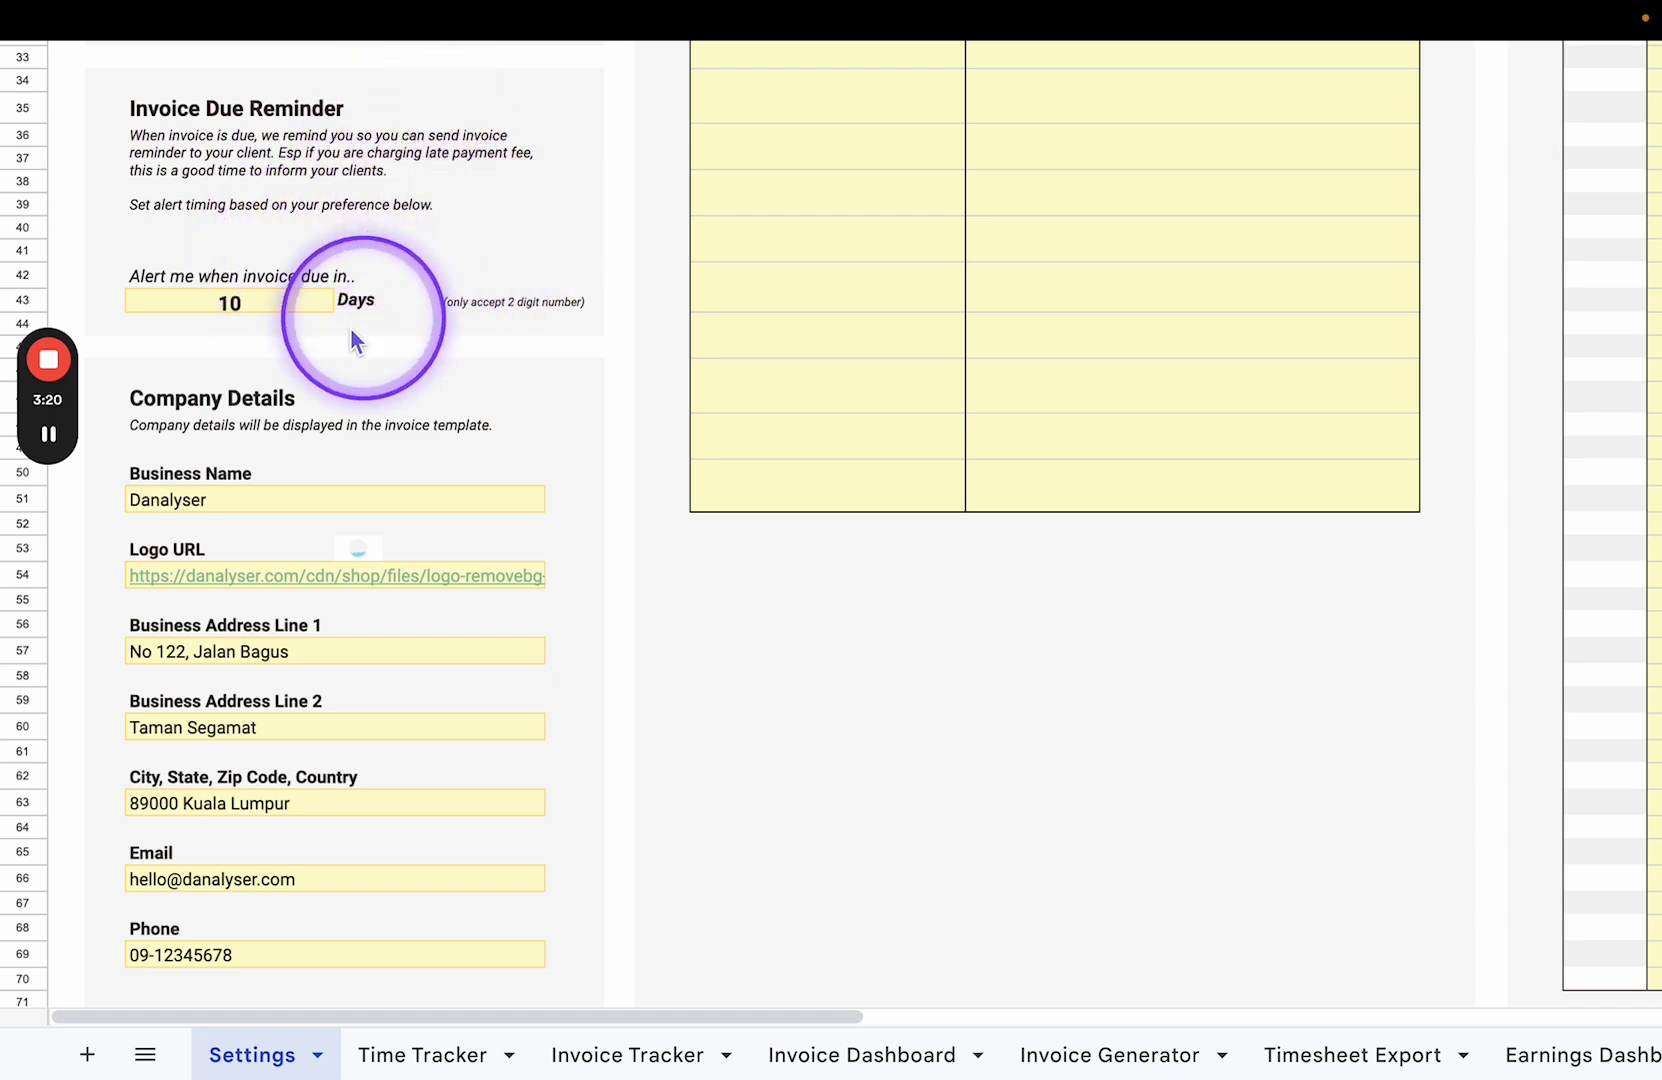
left_click(251, 303)
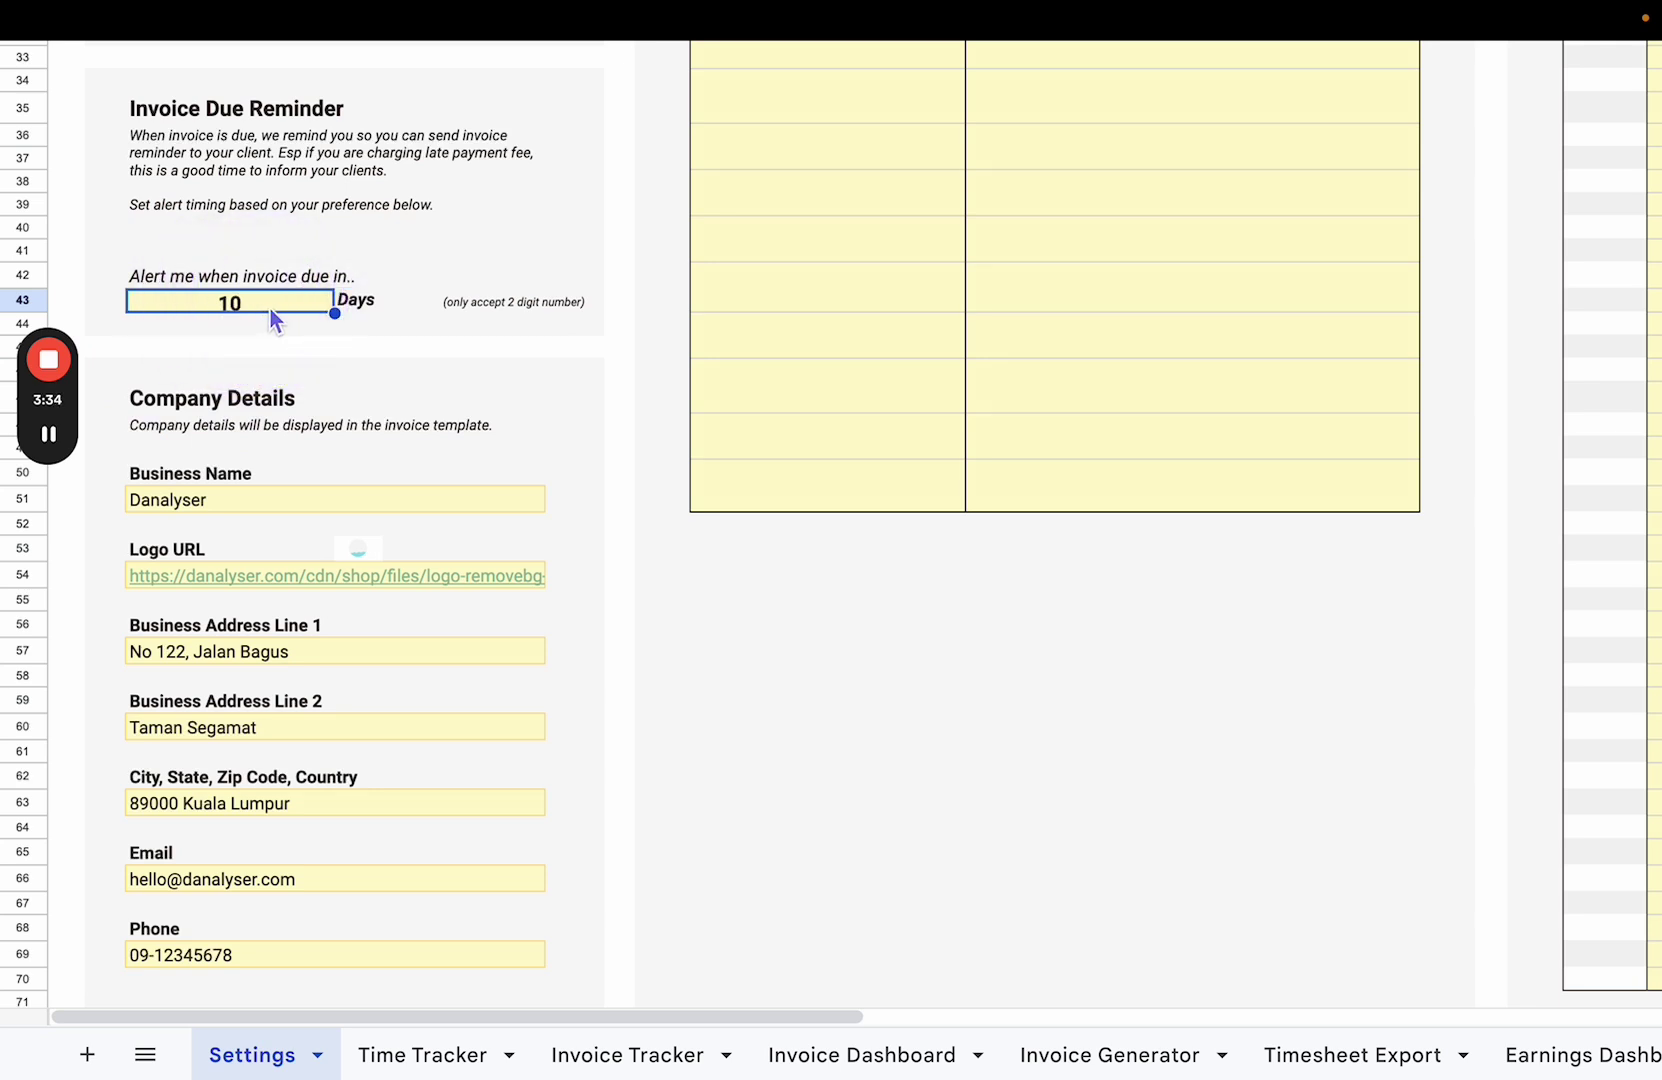
Inspect the business name and logo URL under Company Details, including the URL's png extension and the logo preview cell.
scroll(353, 410, "down", 2)
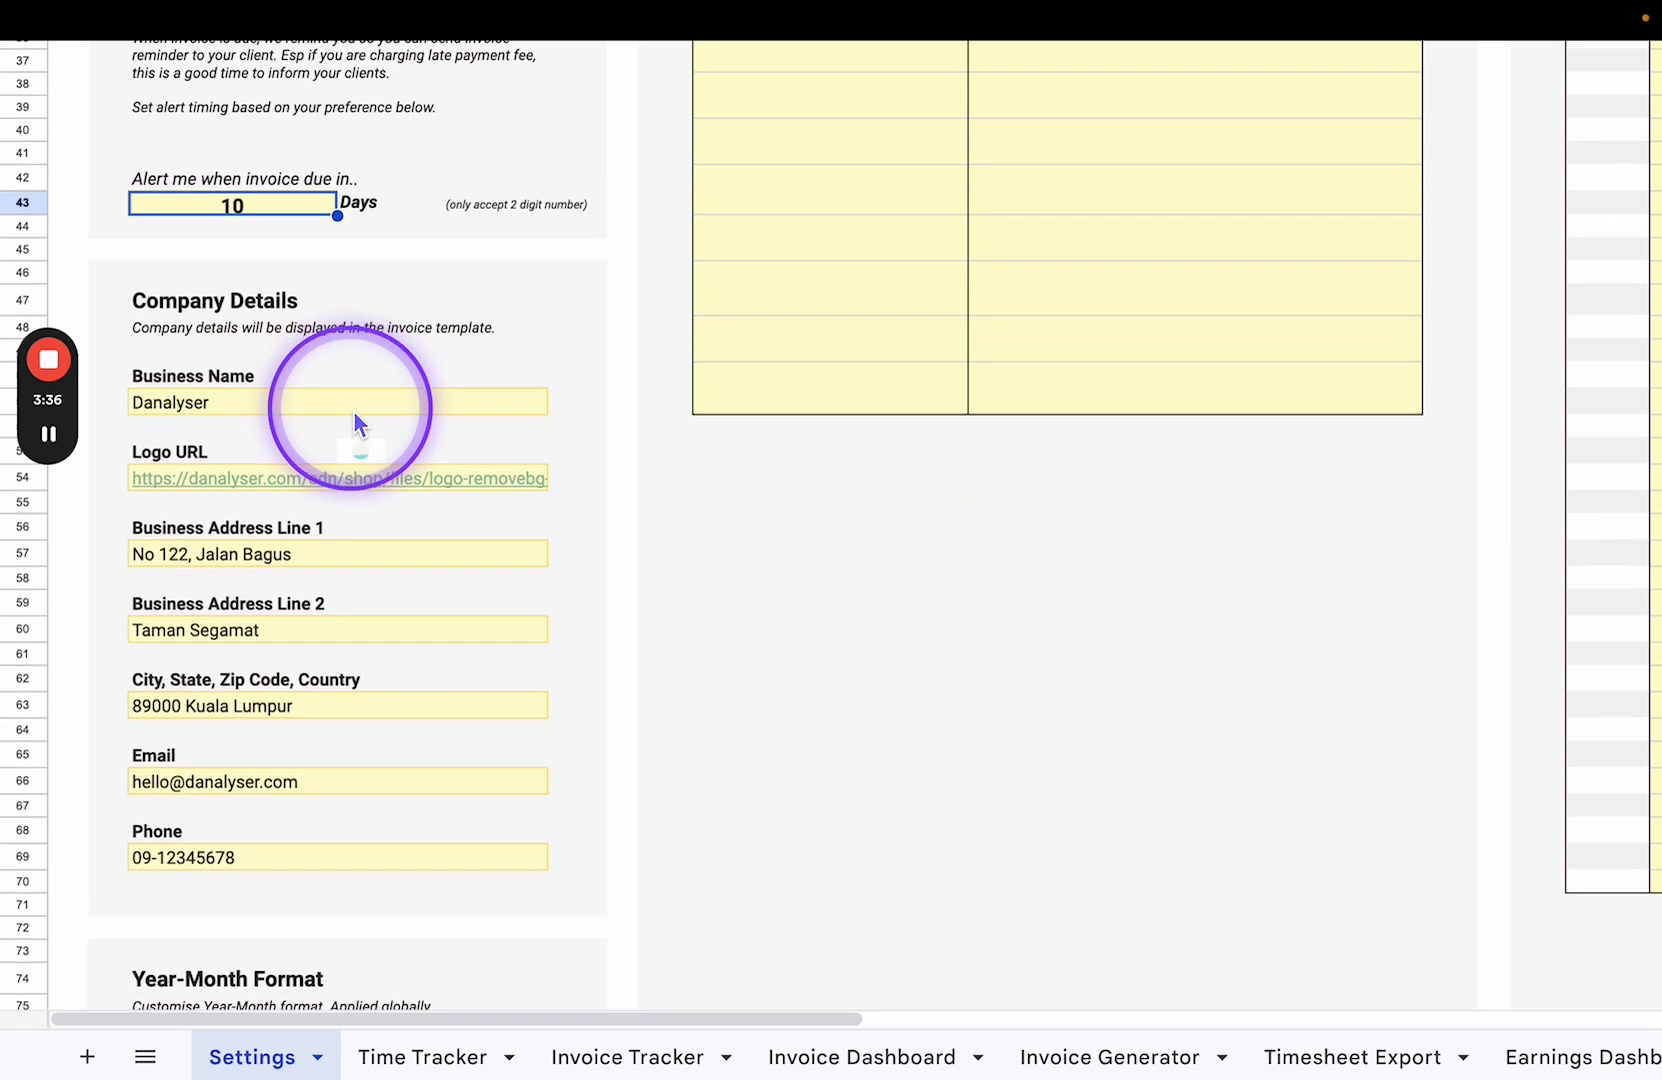
scroll(353, 410, "down", 2)
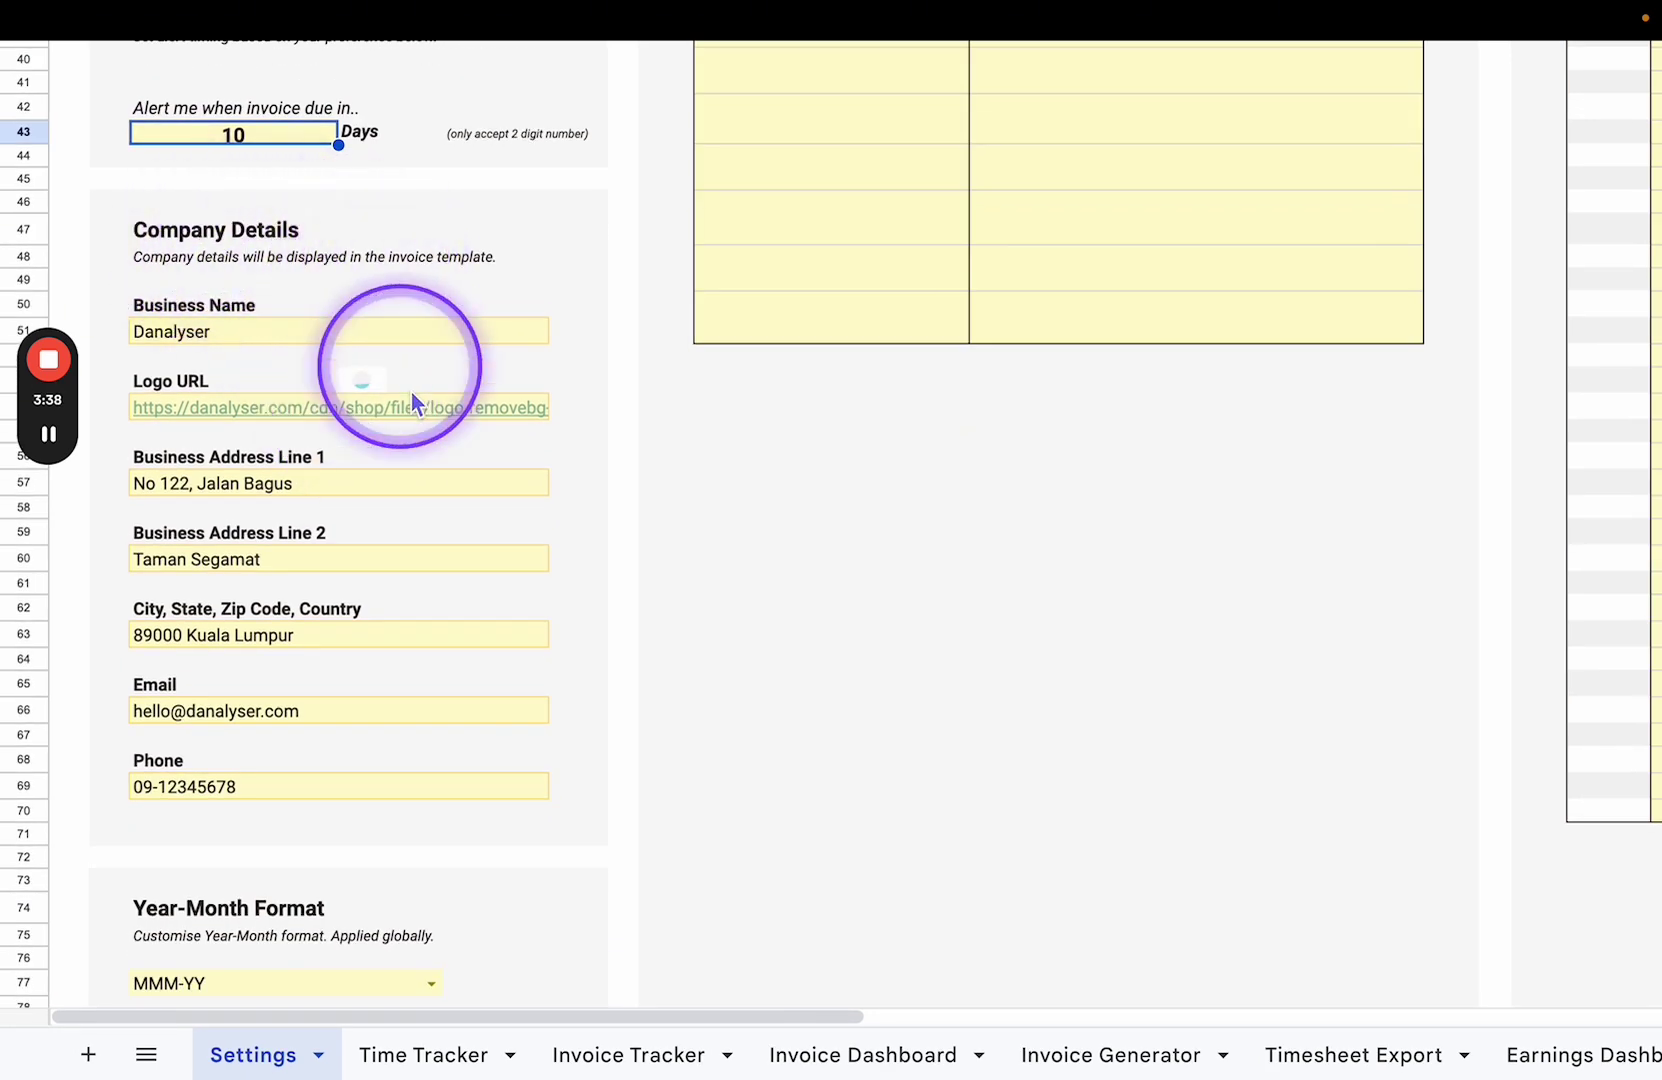
scroll(415, 420, "down", 2)
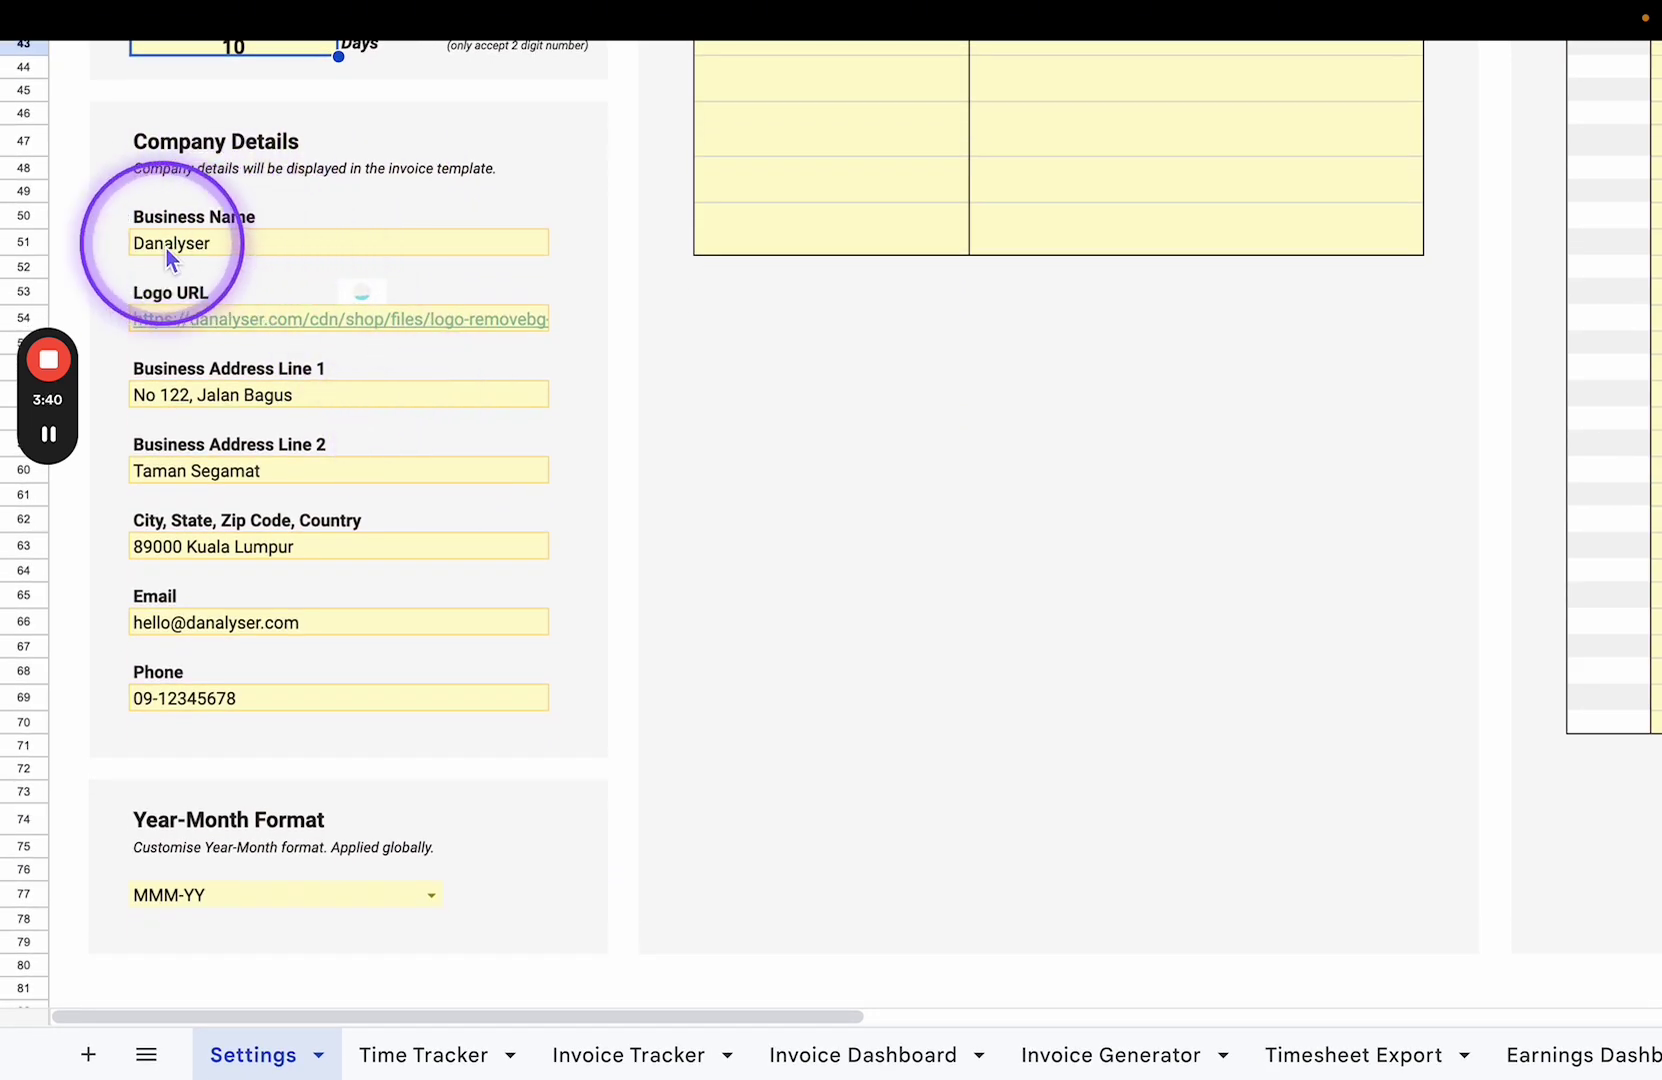
left_click(184, 247)
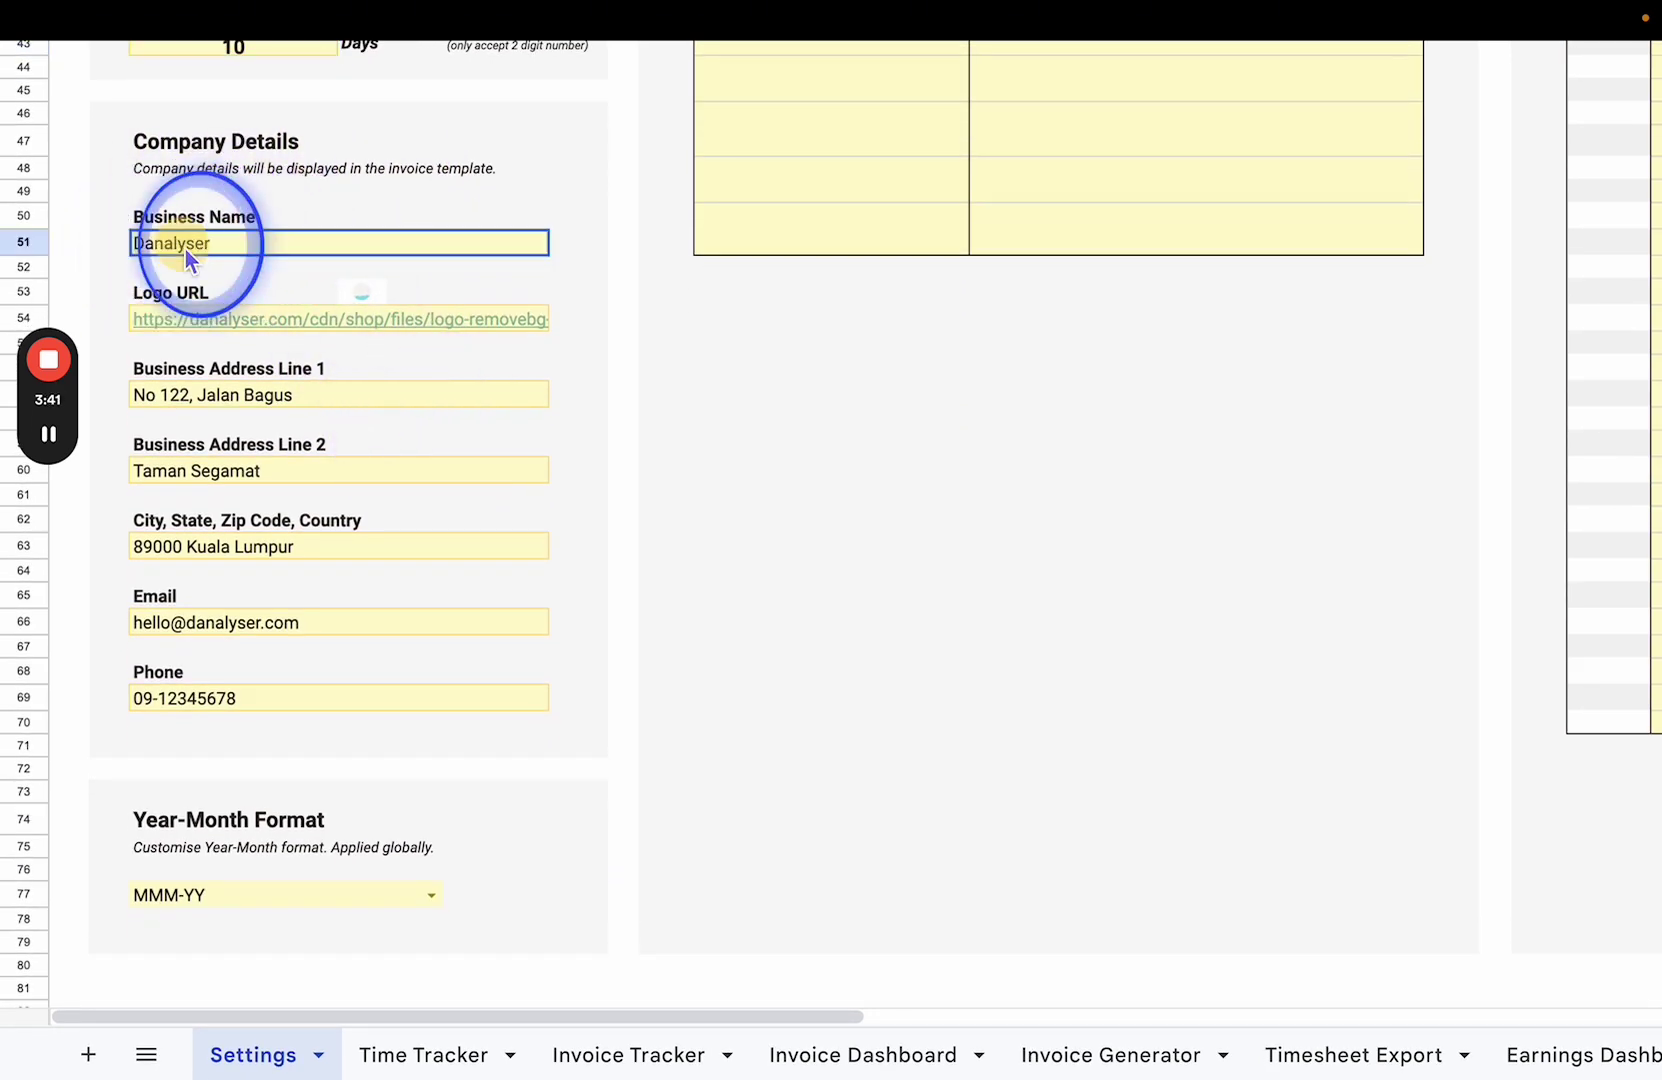
left_click(200, 325)
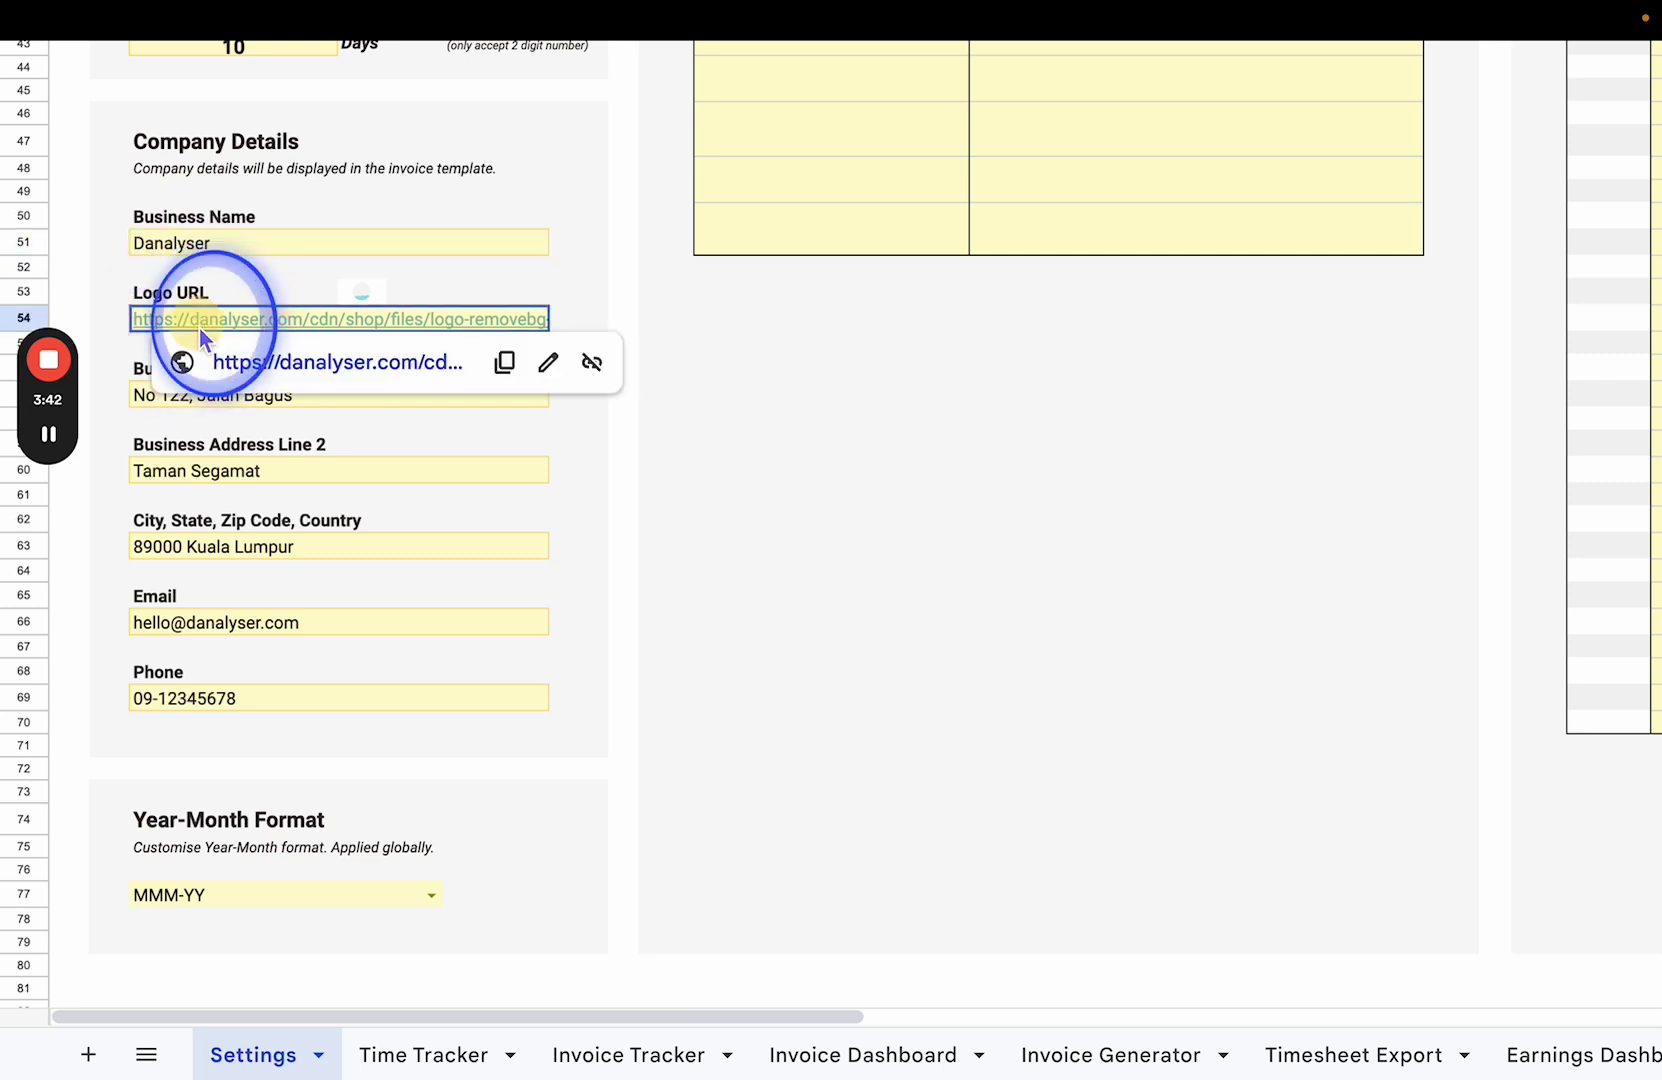
double_click(434, 320)
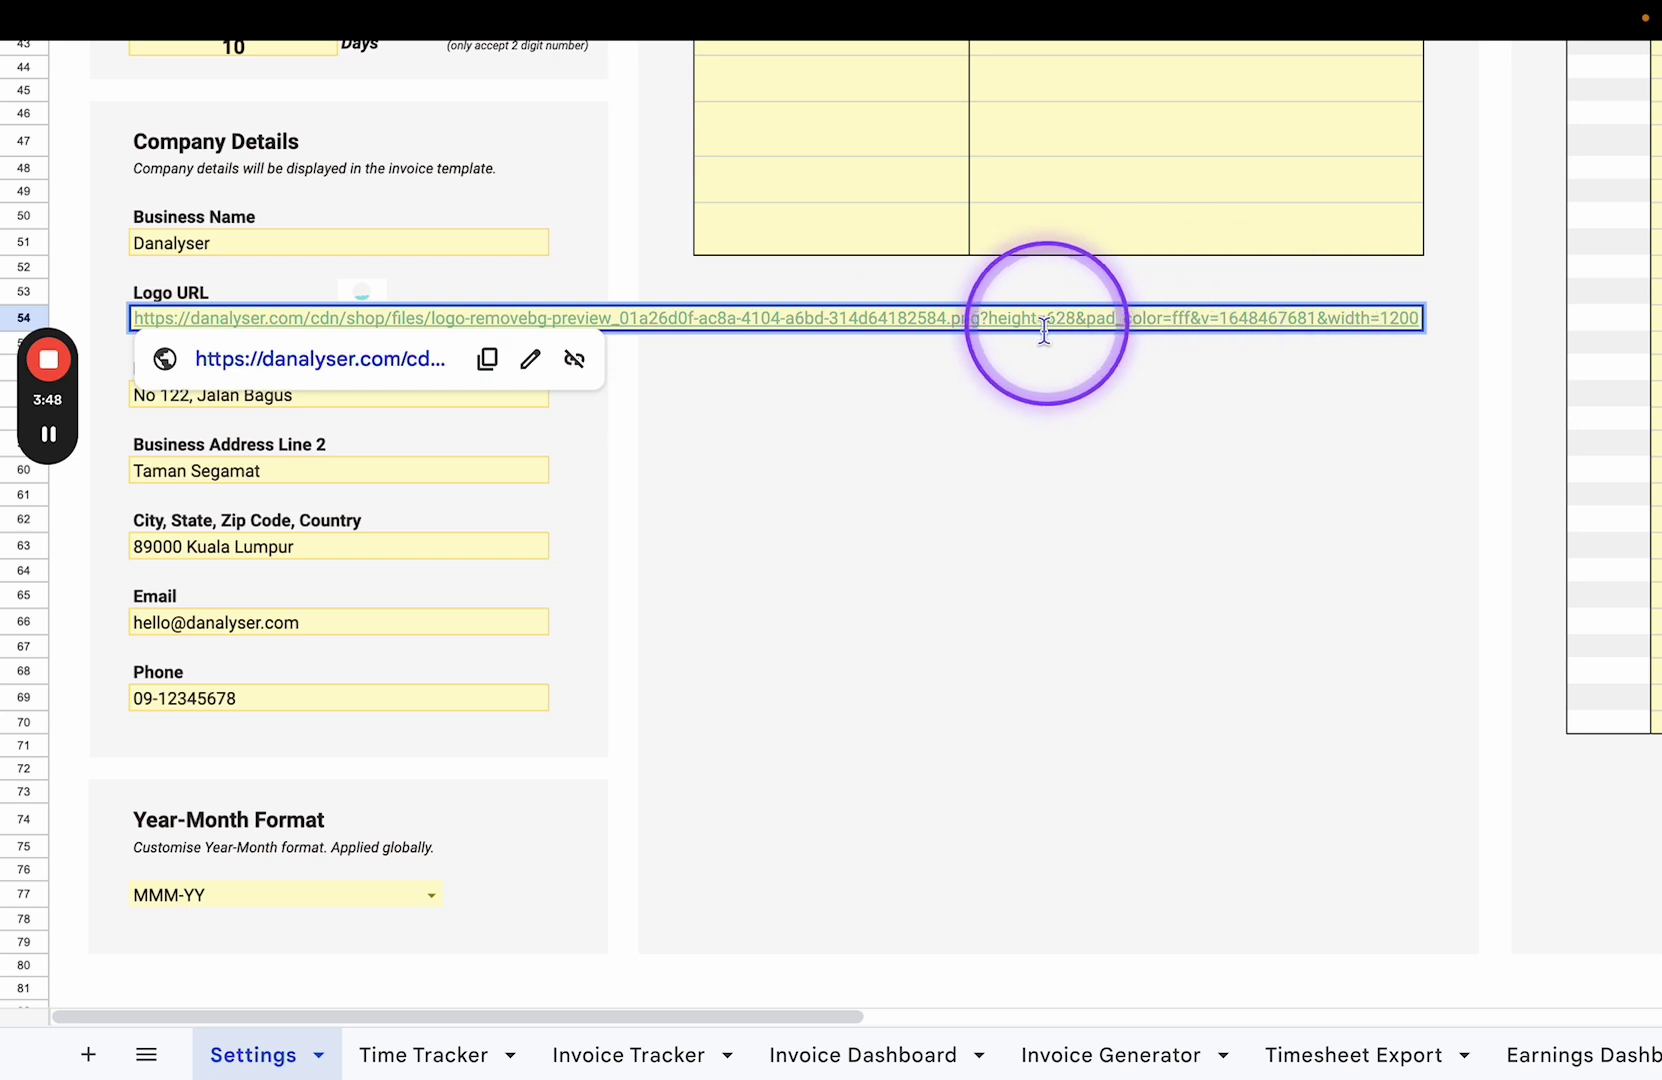
double_click(958, 320)
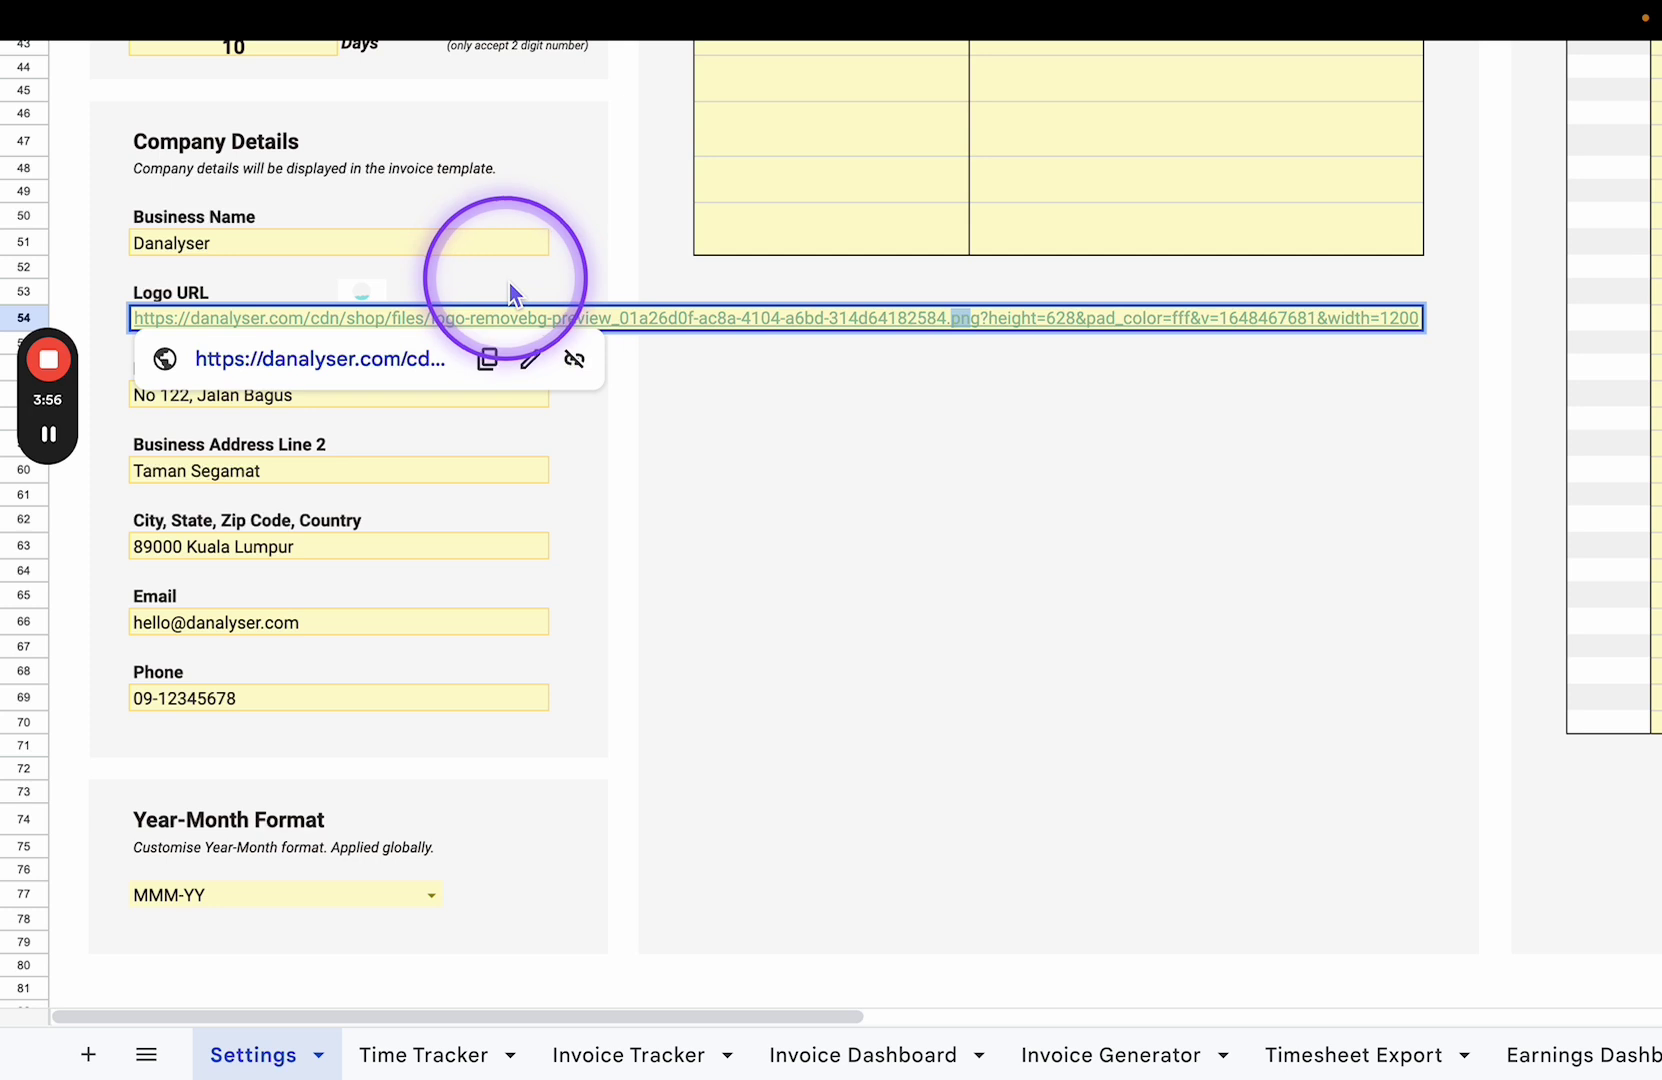
left_click(440, 285)
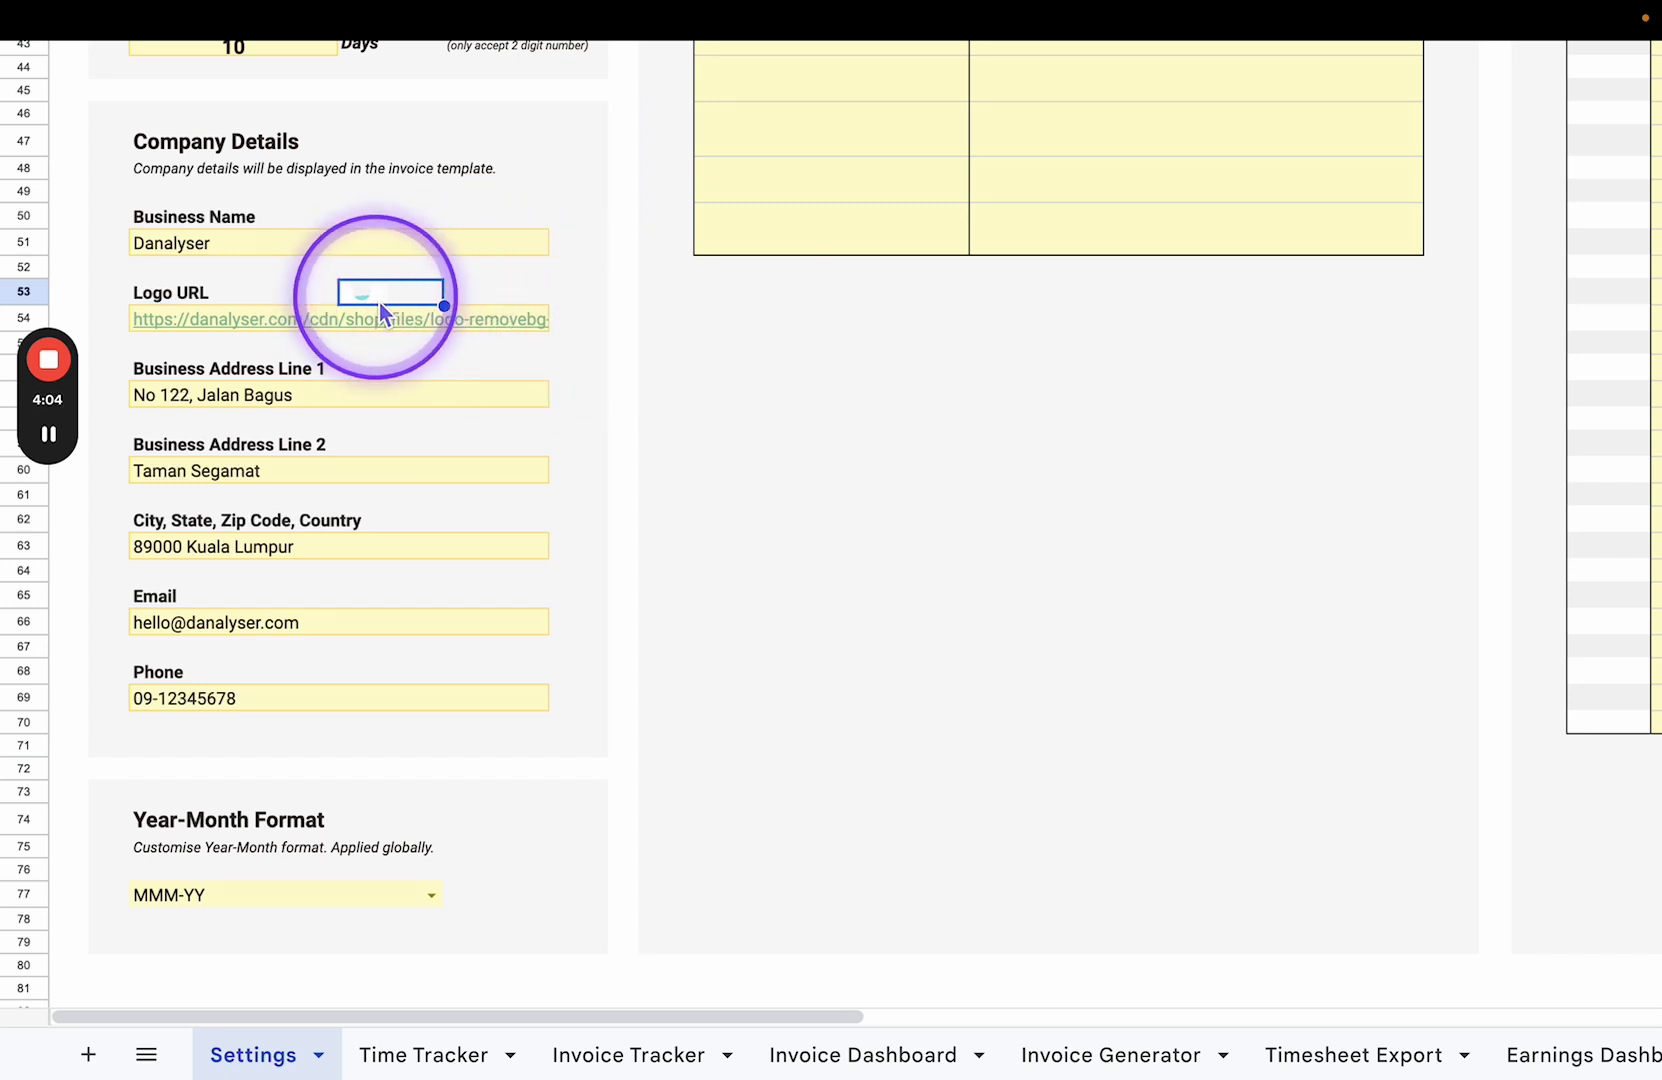
Review the remaining company details and check where they appear in the Invoice Generator's sender block and payment methods.
scroll(380, 305, "down", 2)
scroll(228, 392, "down", 3)
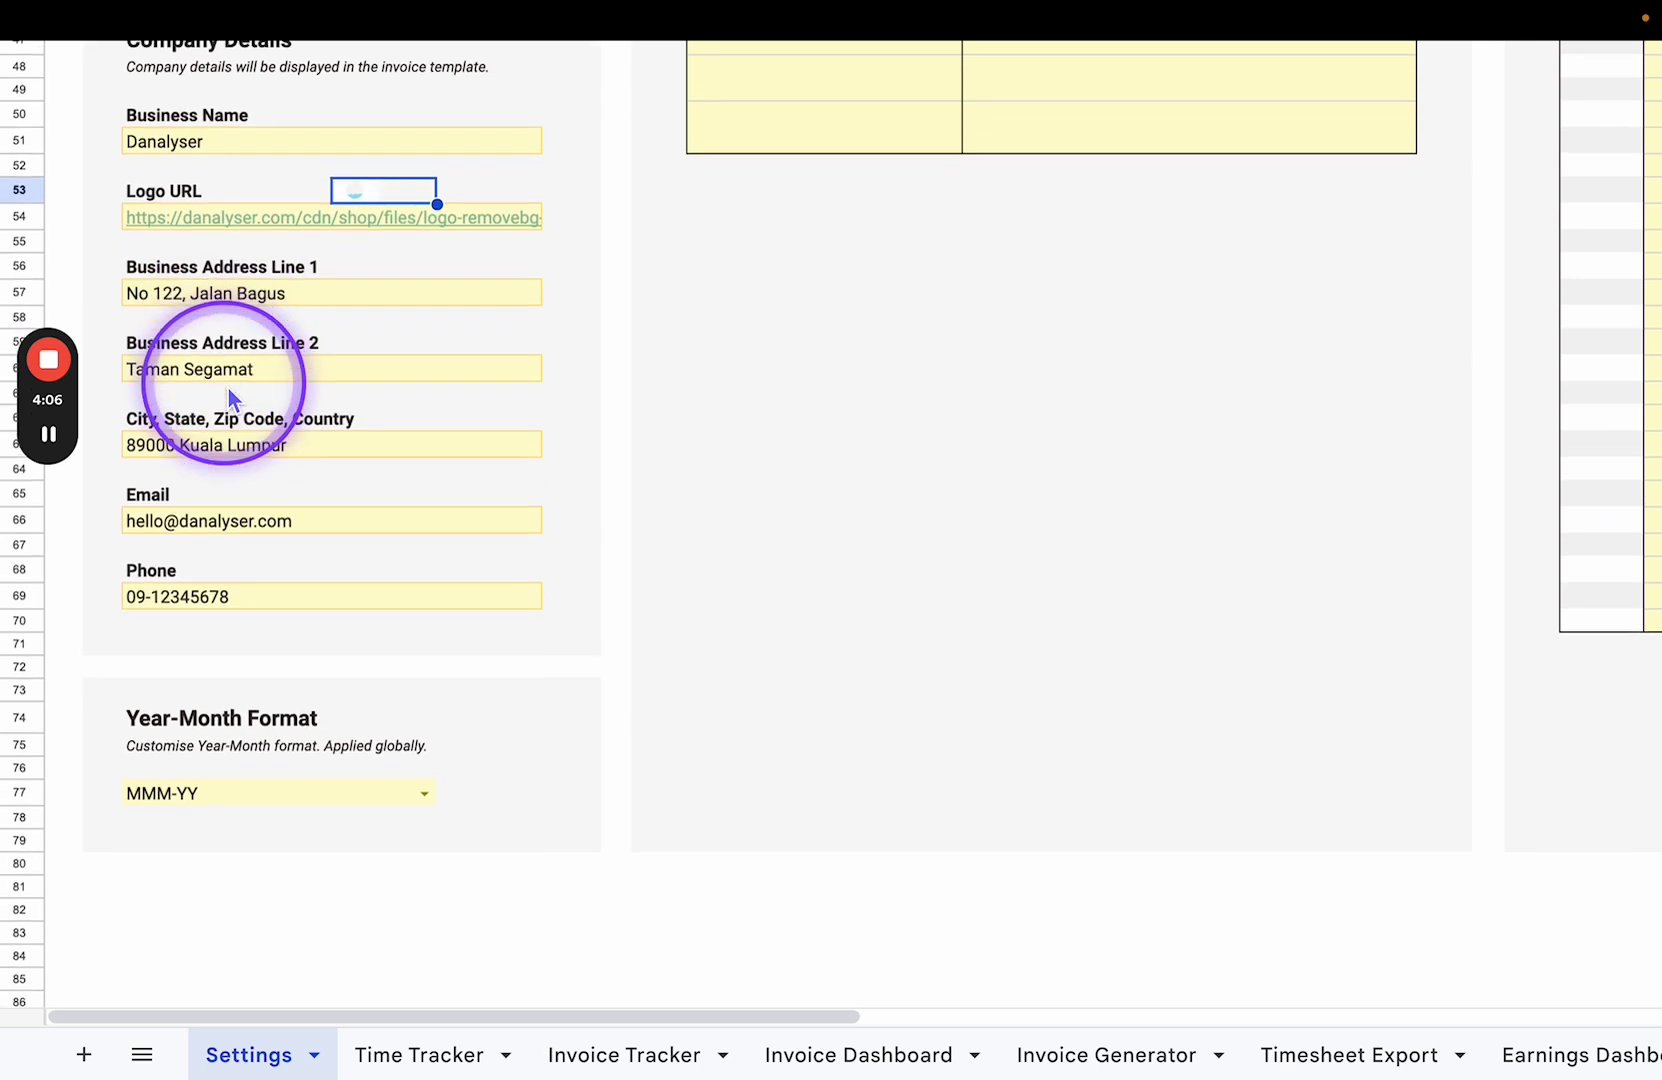
scroll(360, 430, "down", 2)
scroll(364, 436, "down", 1)
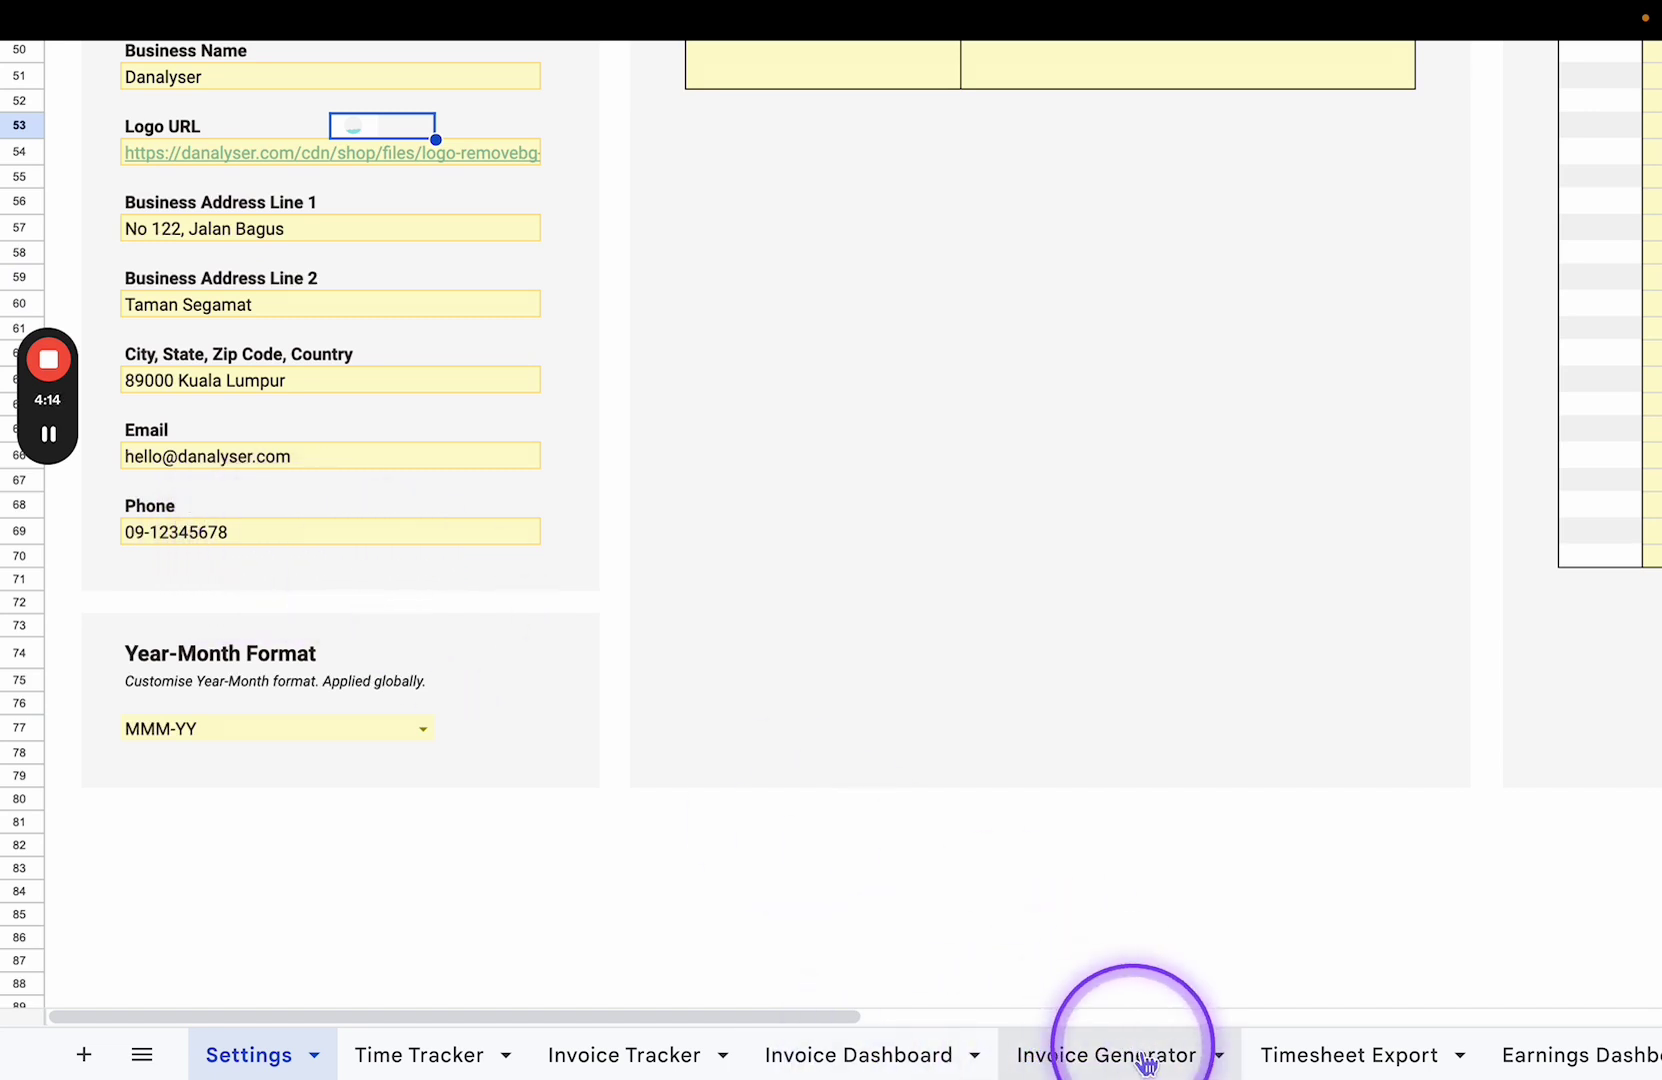
left_click(1093, 1060)
scroll(687, 613, "down", 3)
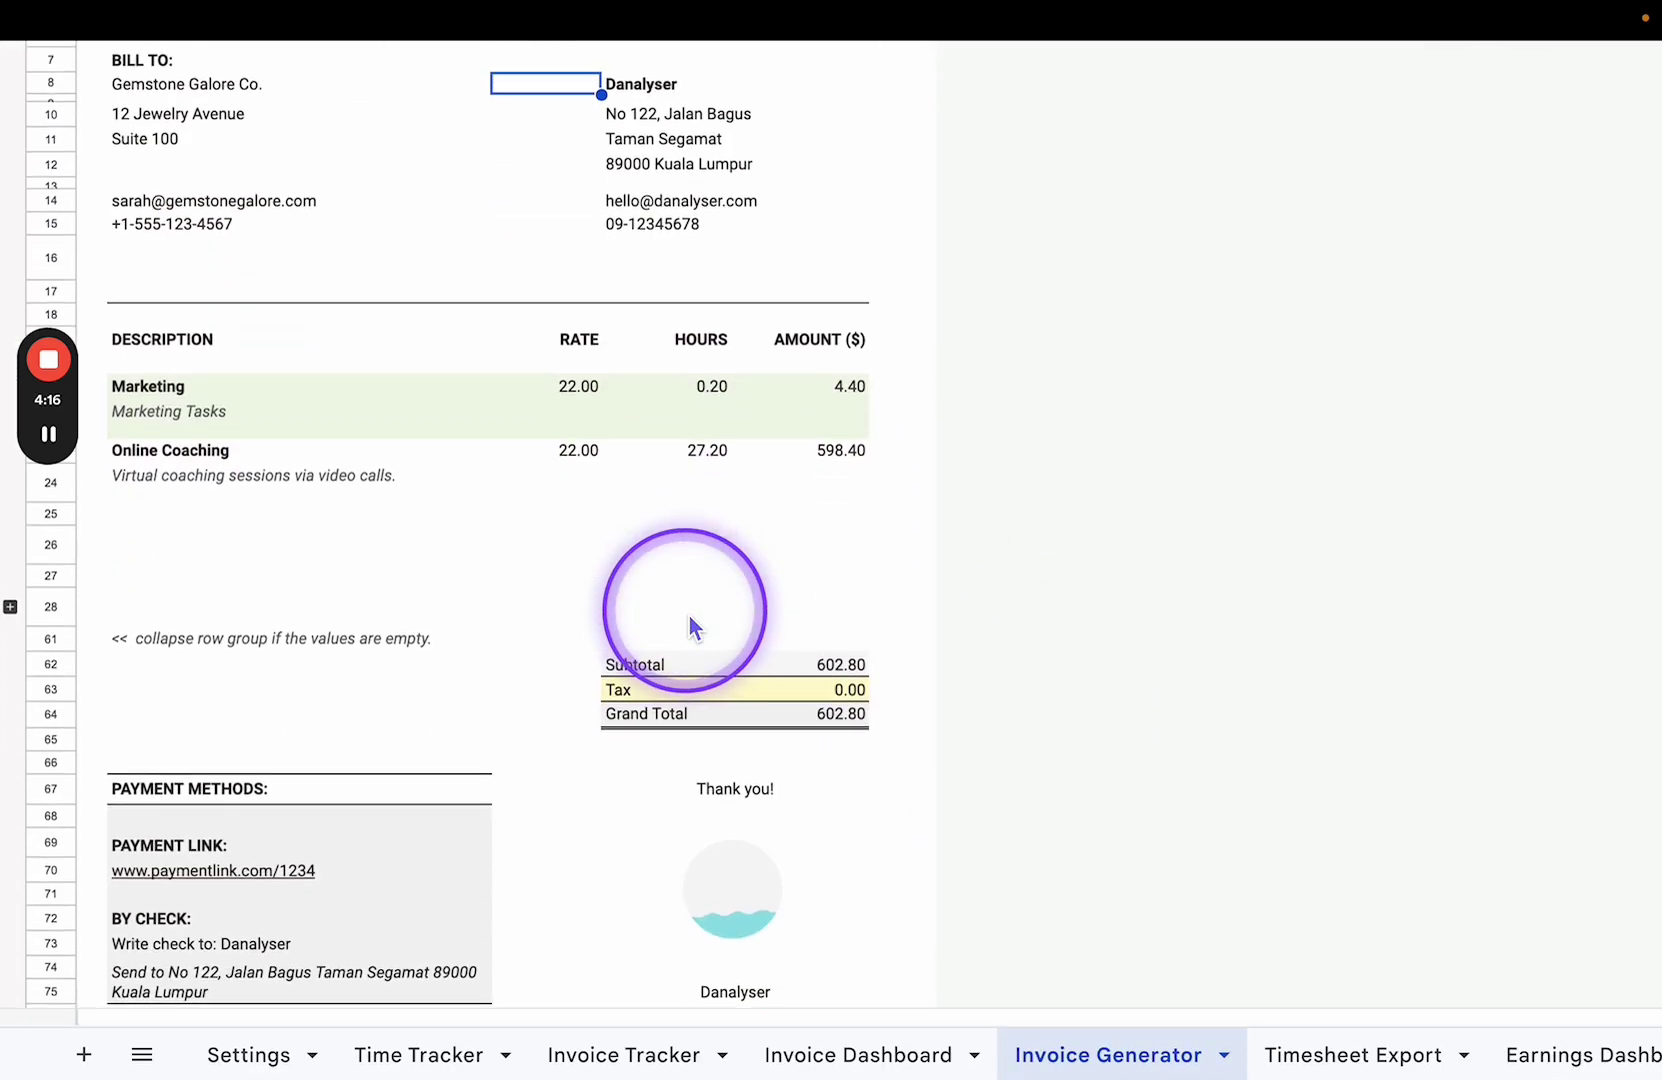
left_click(628, 60)
left_click_drag(628, 71, 638, 267)
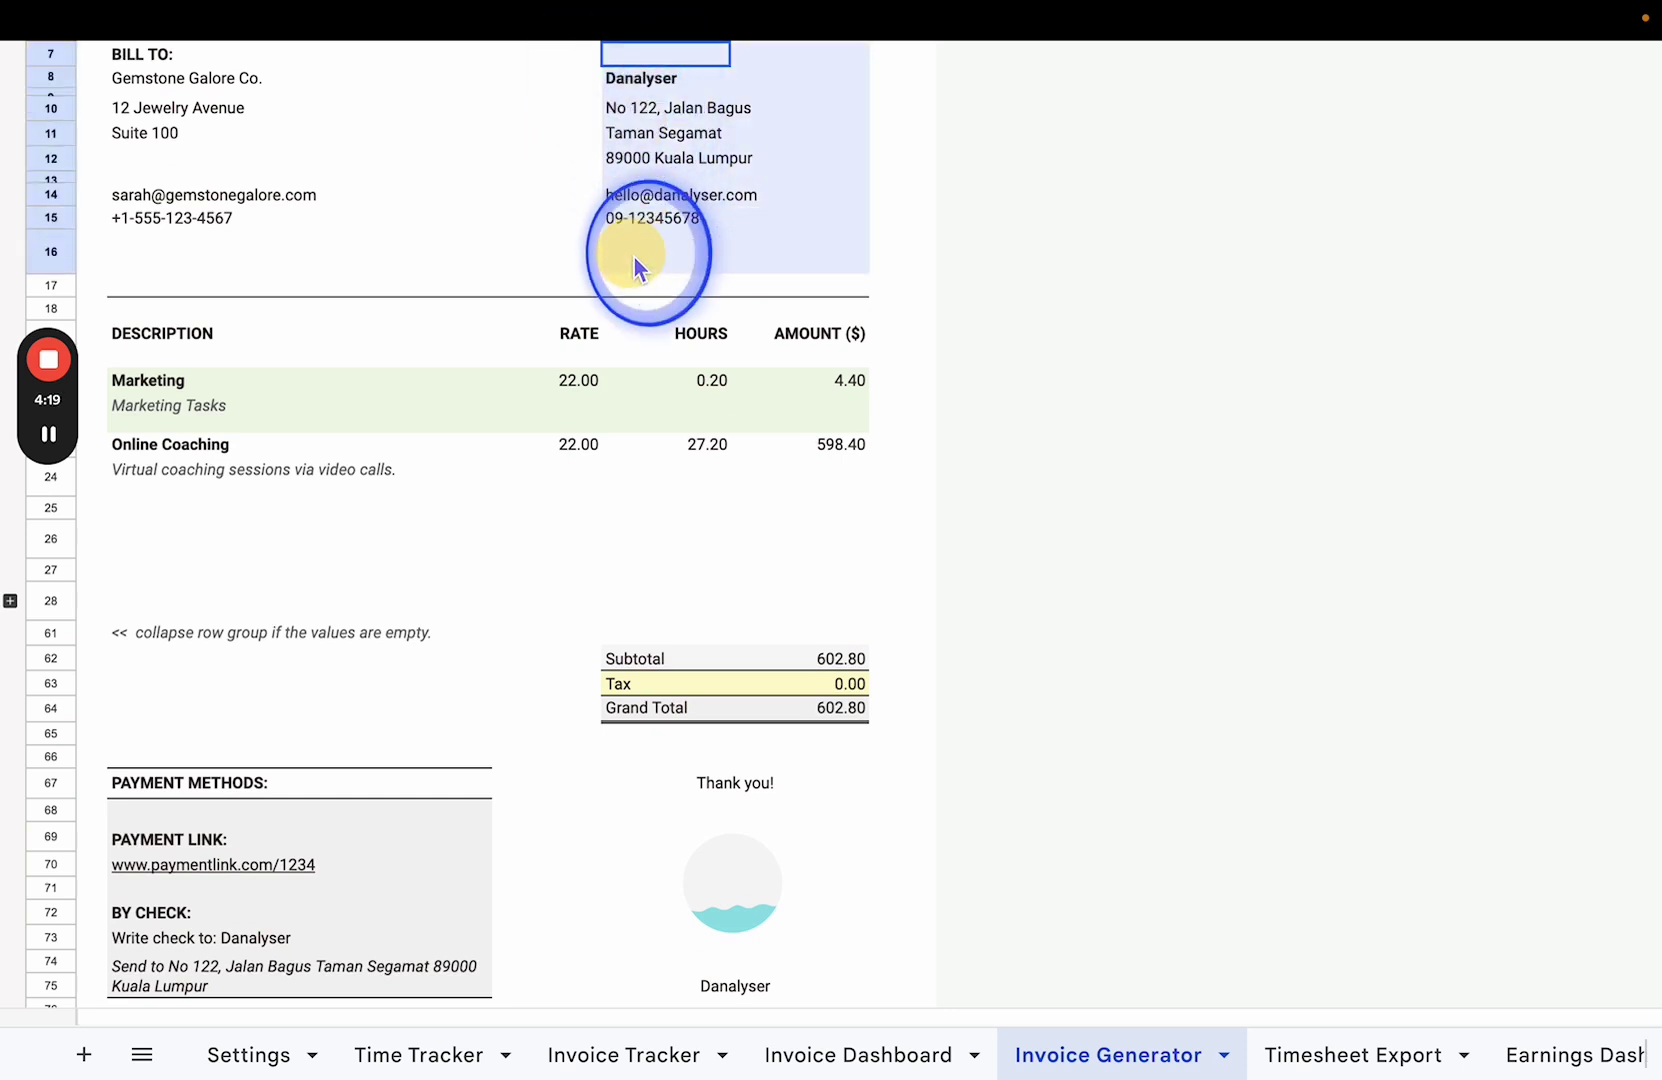
left_click_drag(203, 838, 210, 985)
Return to the Settings sheet and examine the Service Category table with its categories and descriptions.
left_click(249, 1055)
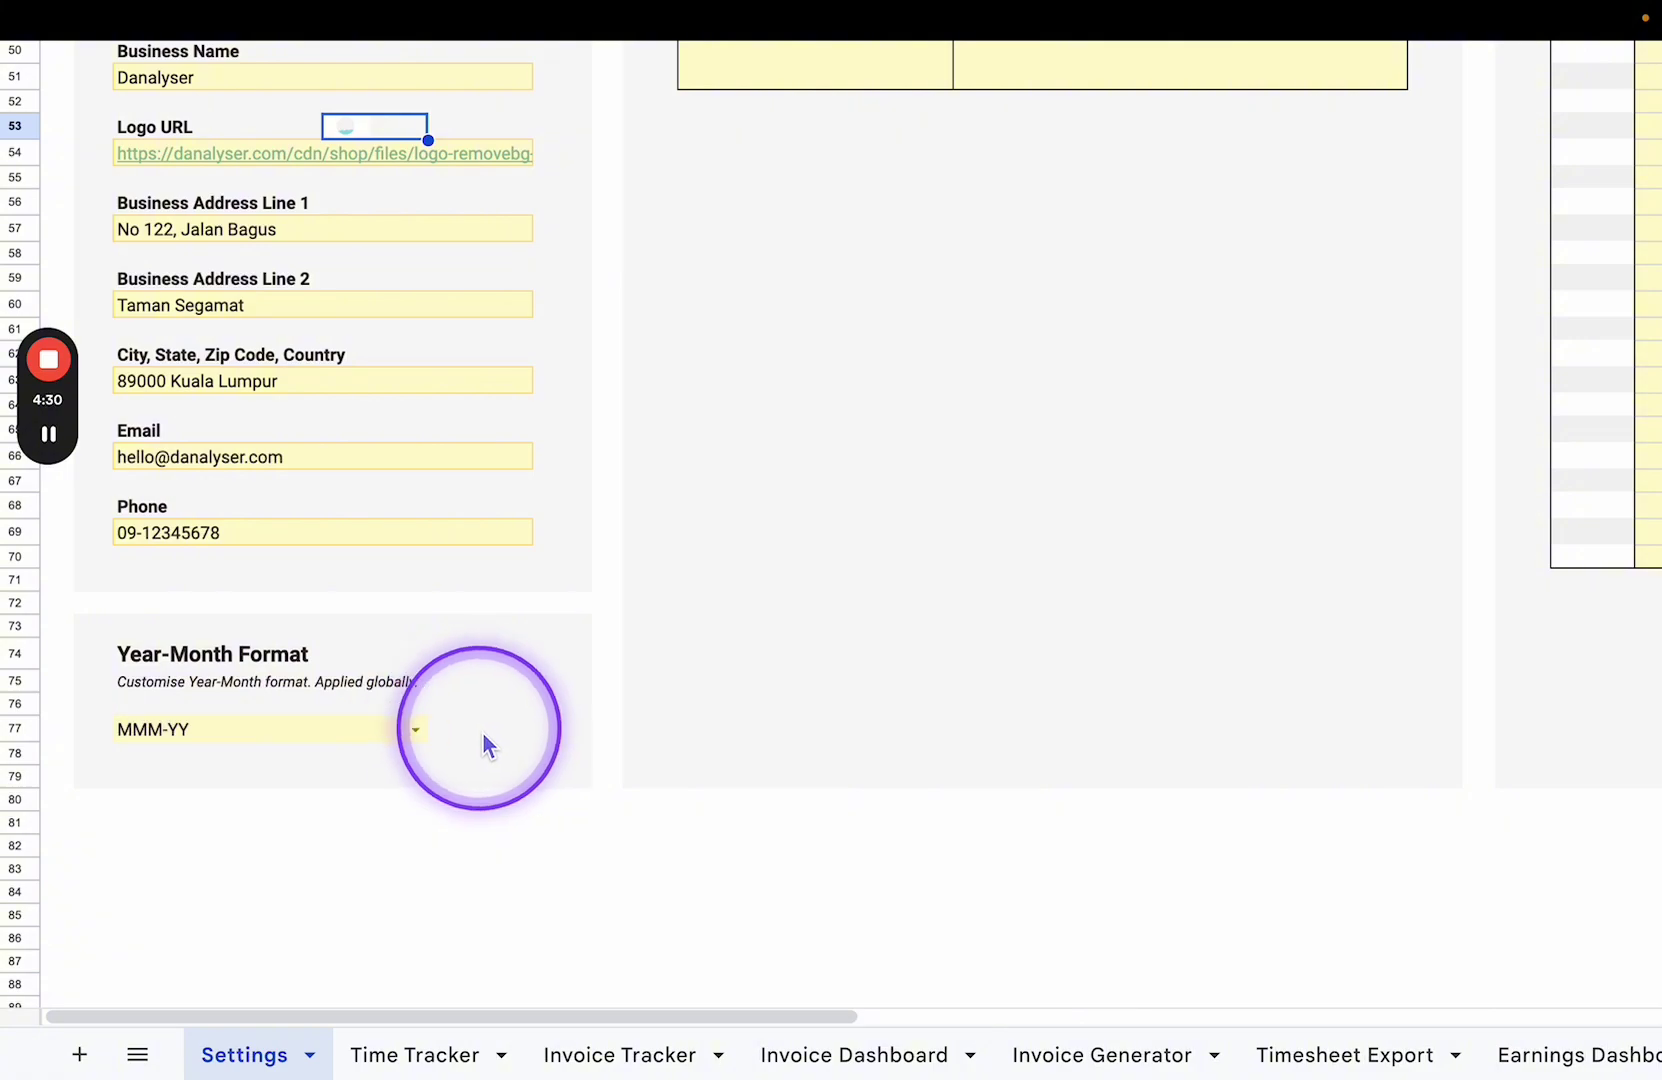
scroll(483, 737, "up", 7)
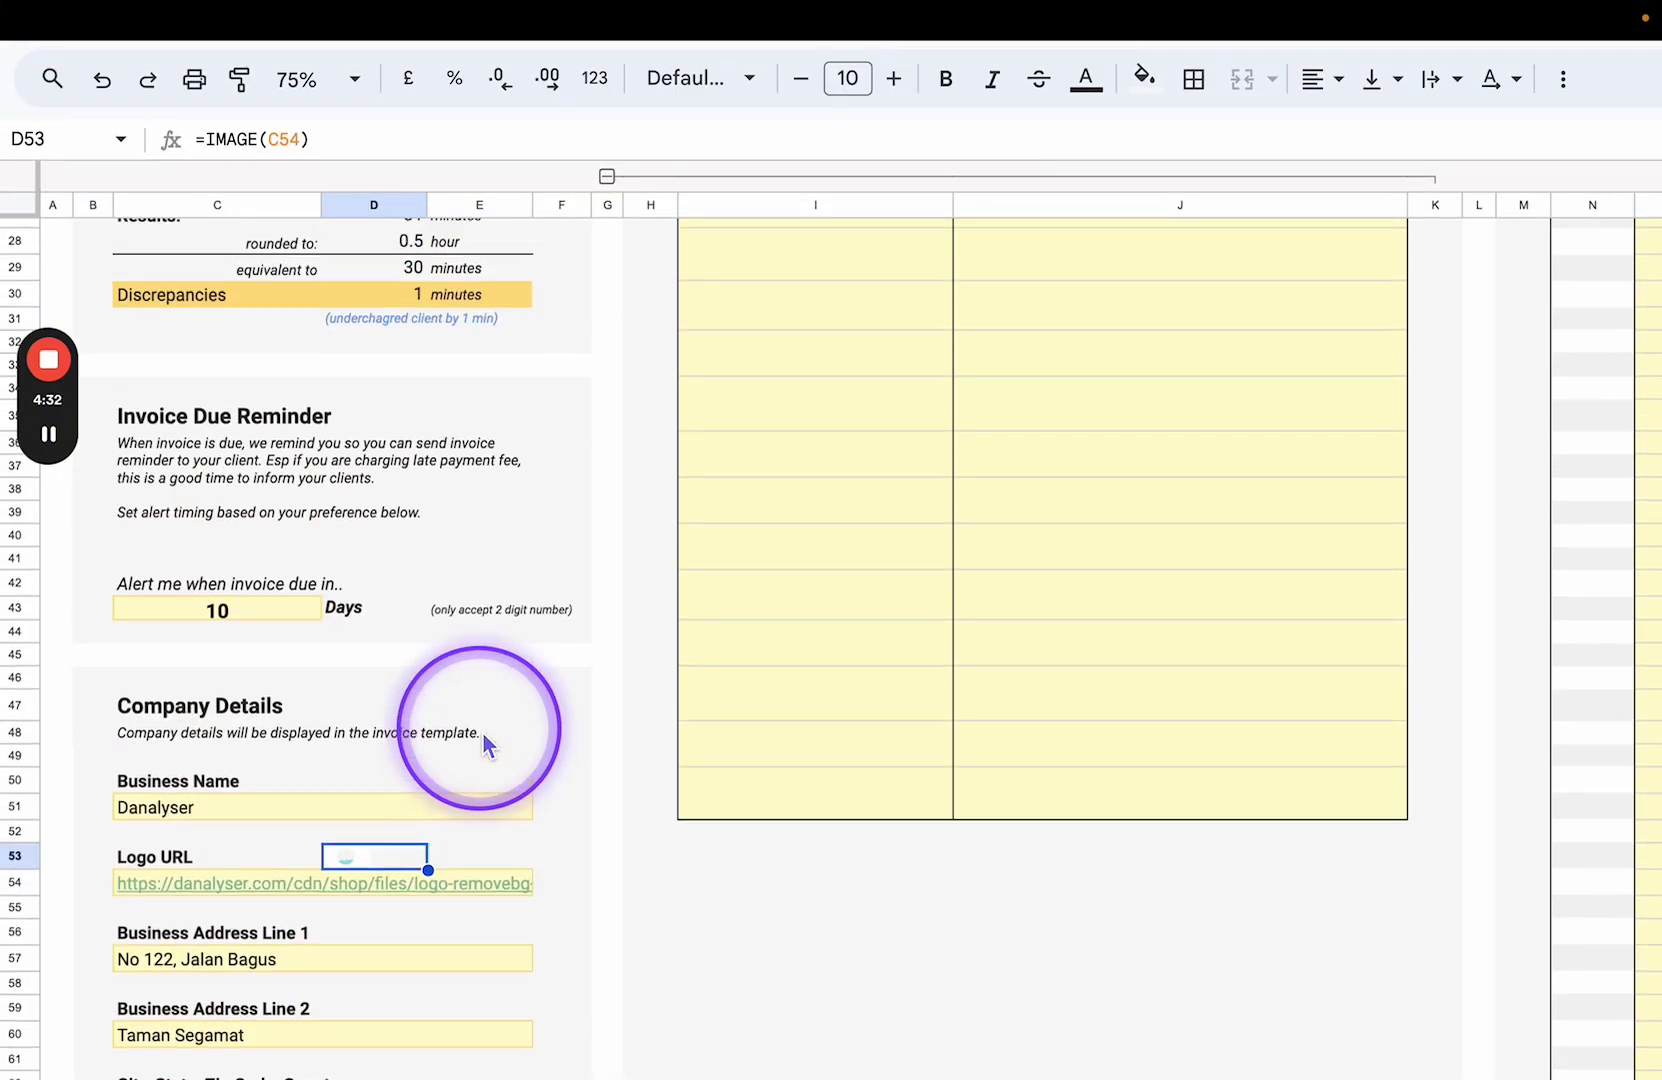
scroll(483, 737, "up", 5)
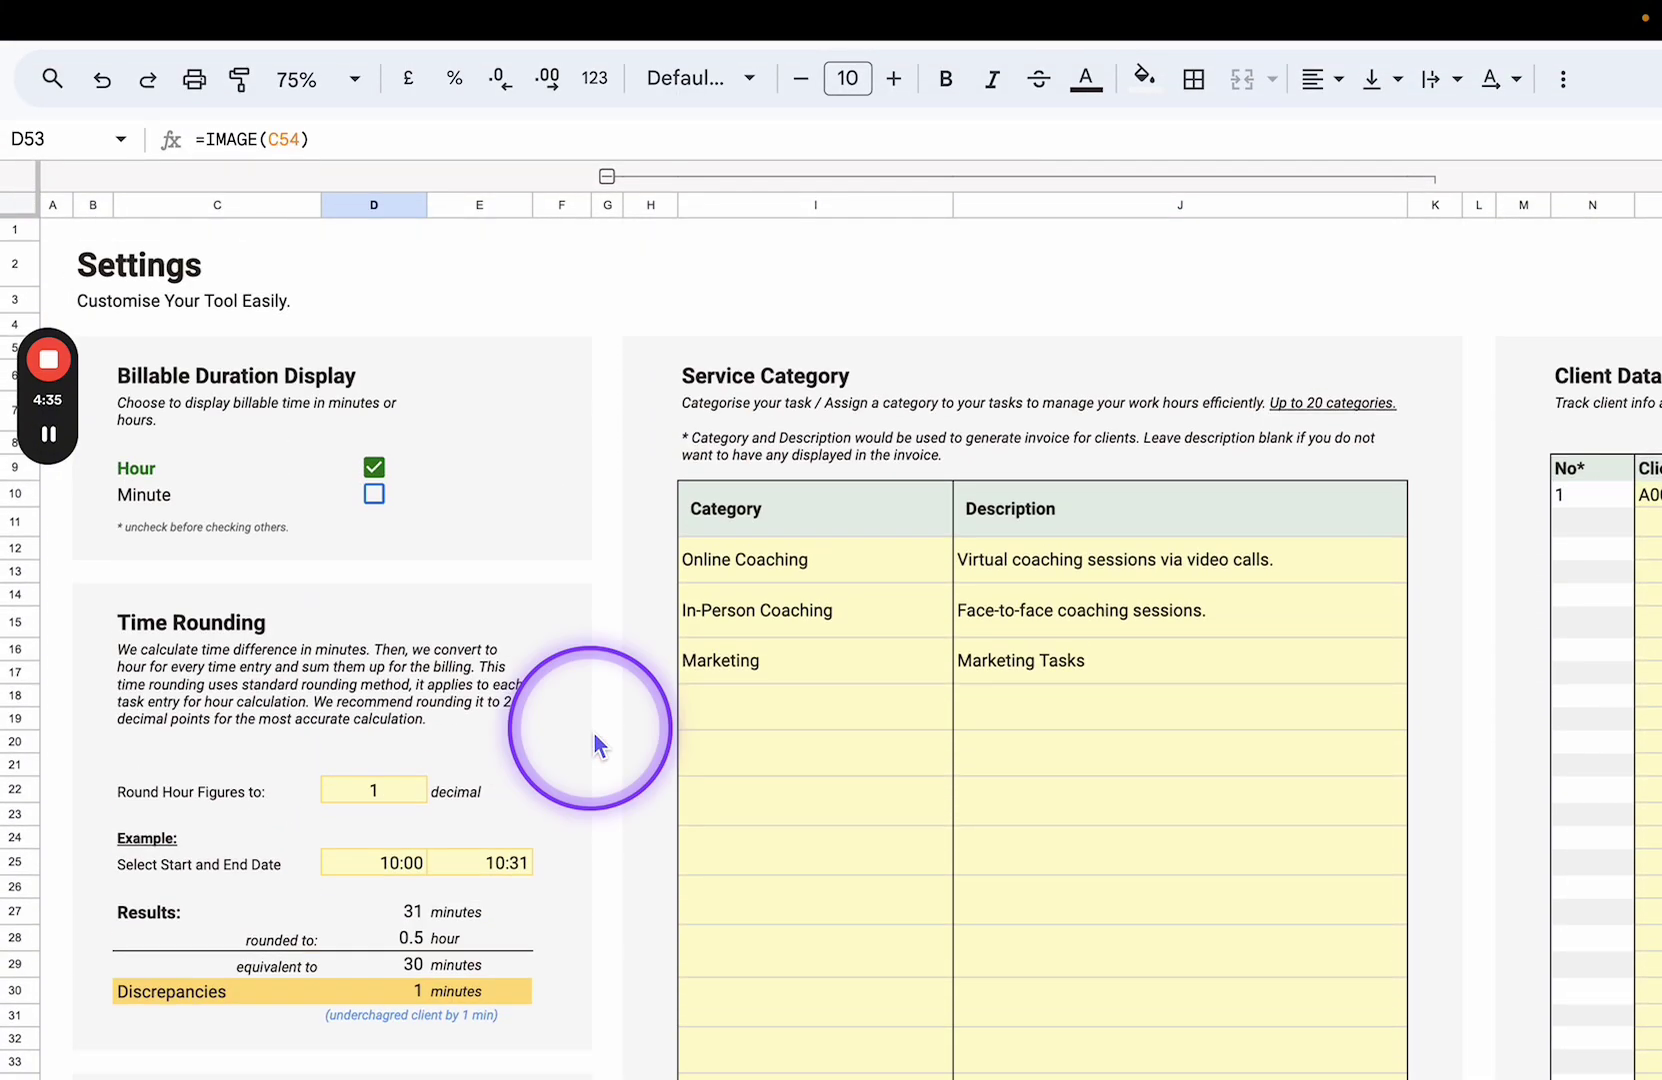
scroll(593, 735, "right", 4)
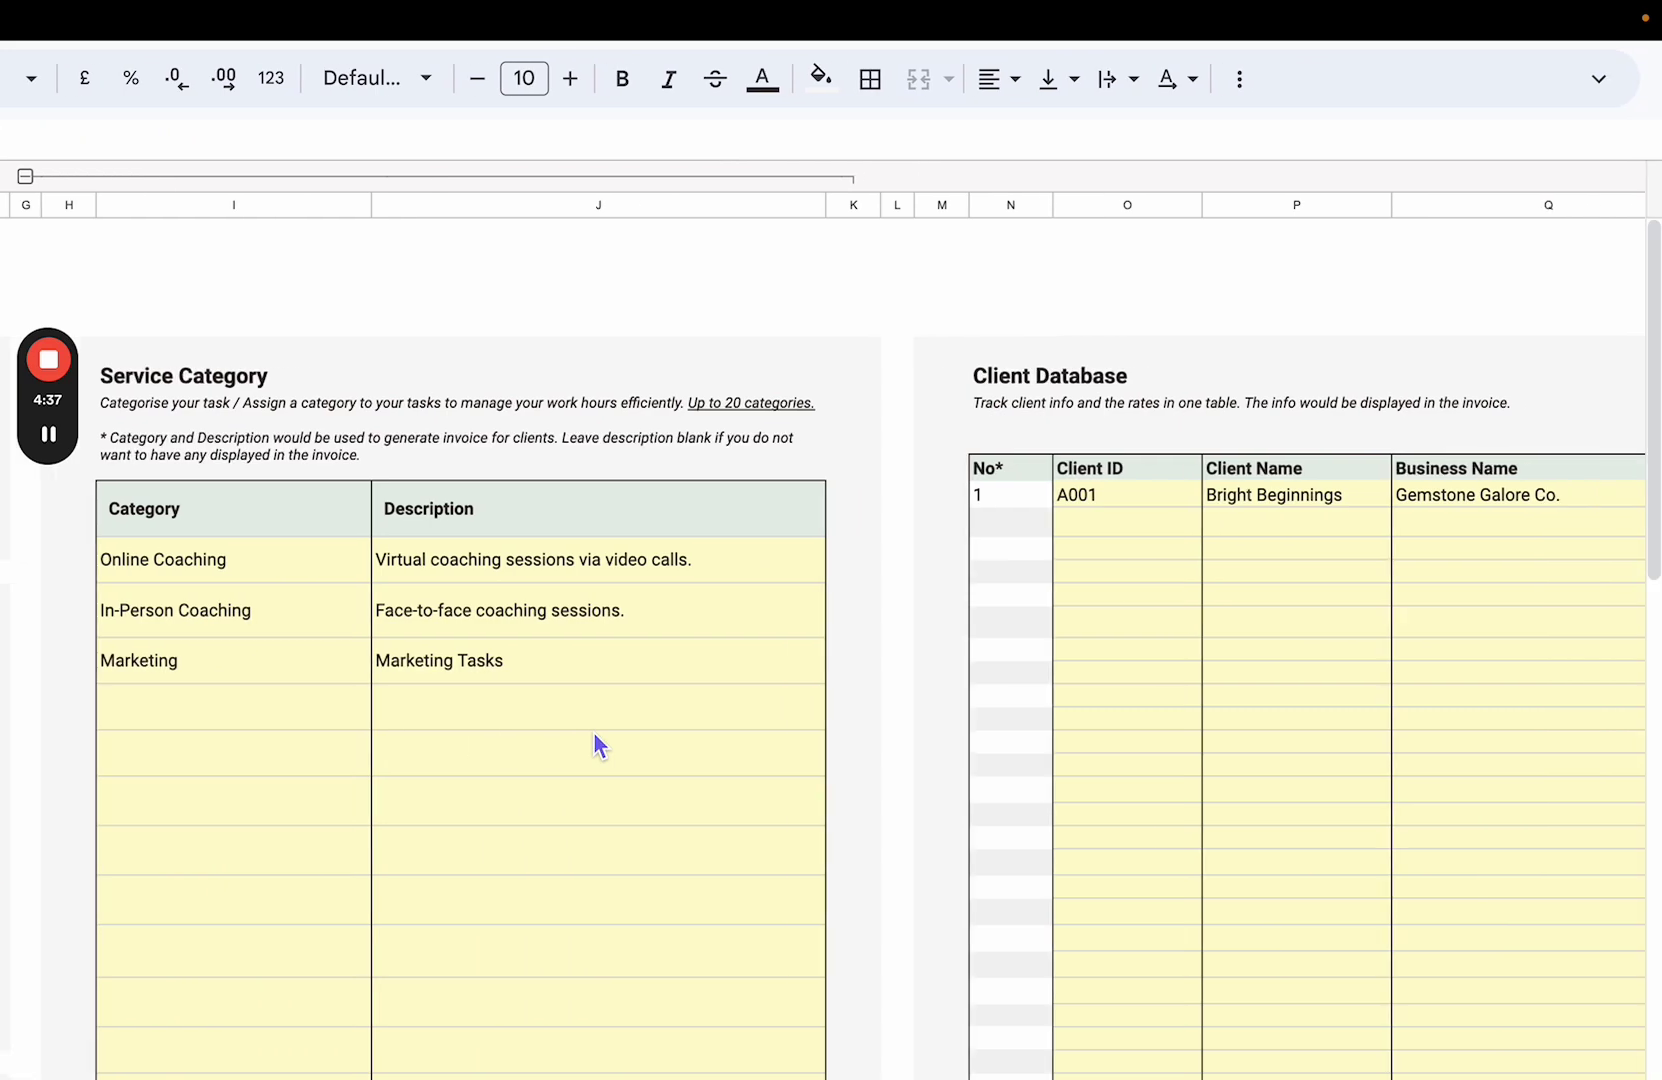
scroll(593, 731, "down", 3)
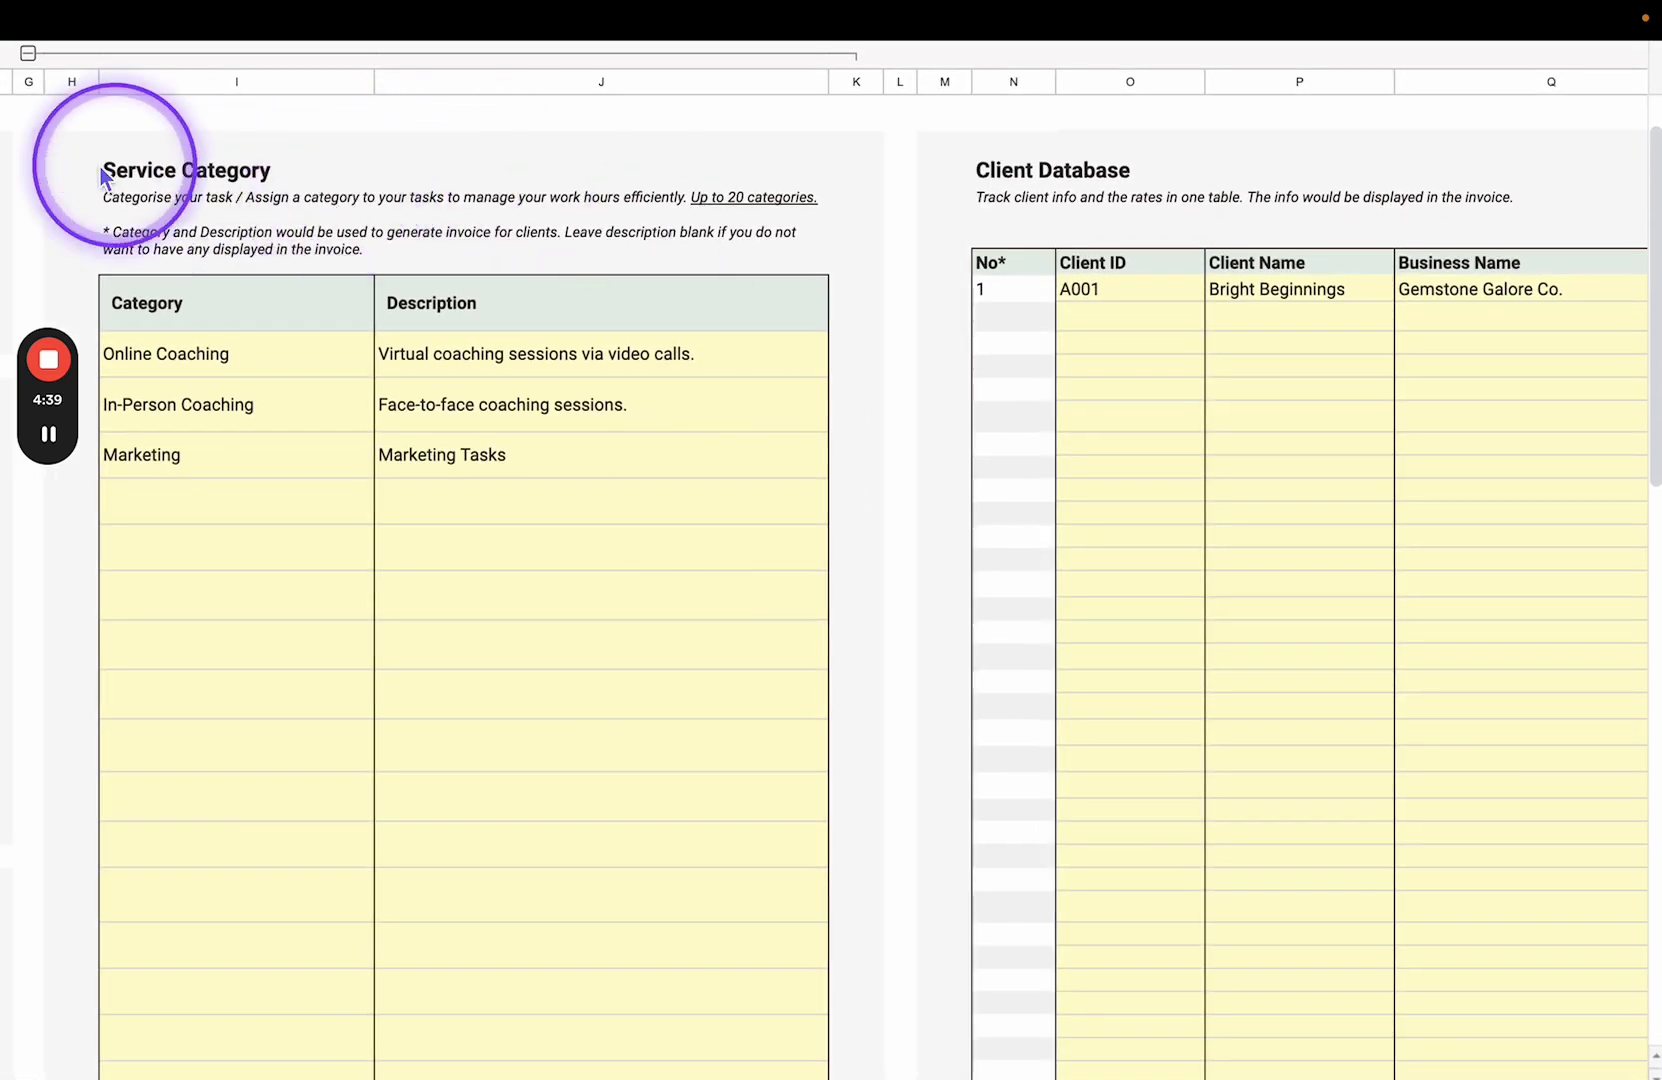
scroll(909, 397, "left", 3)
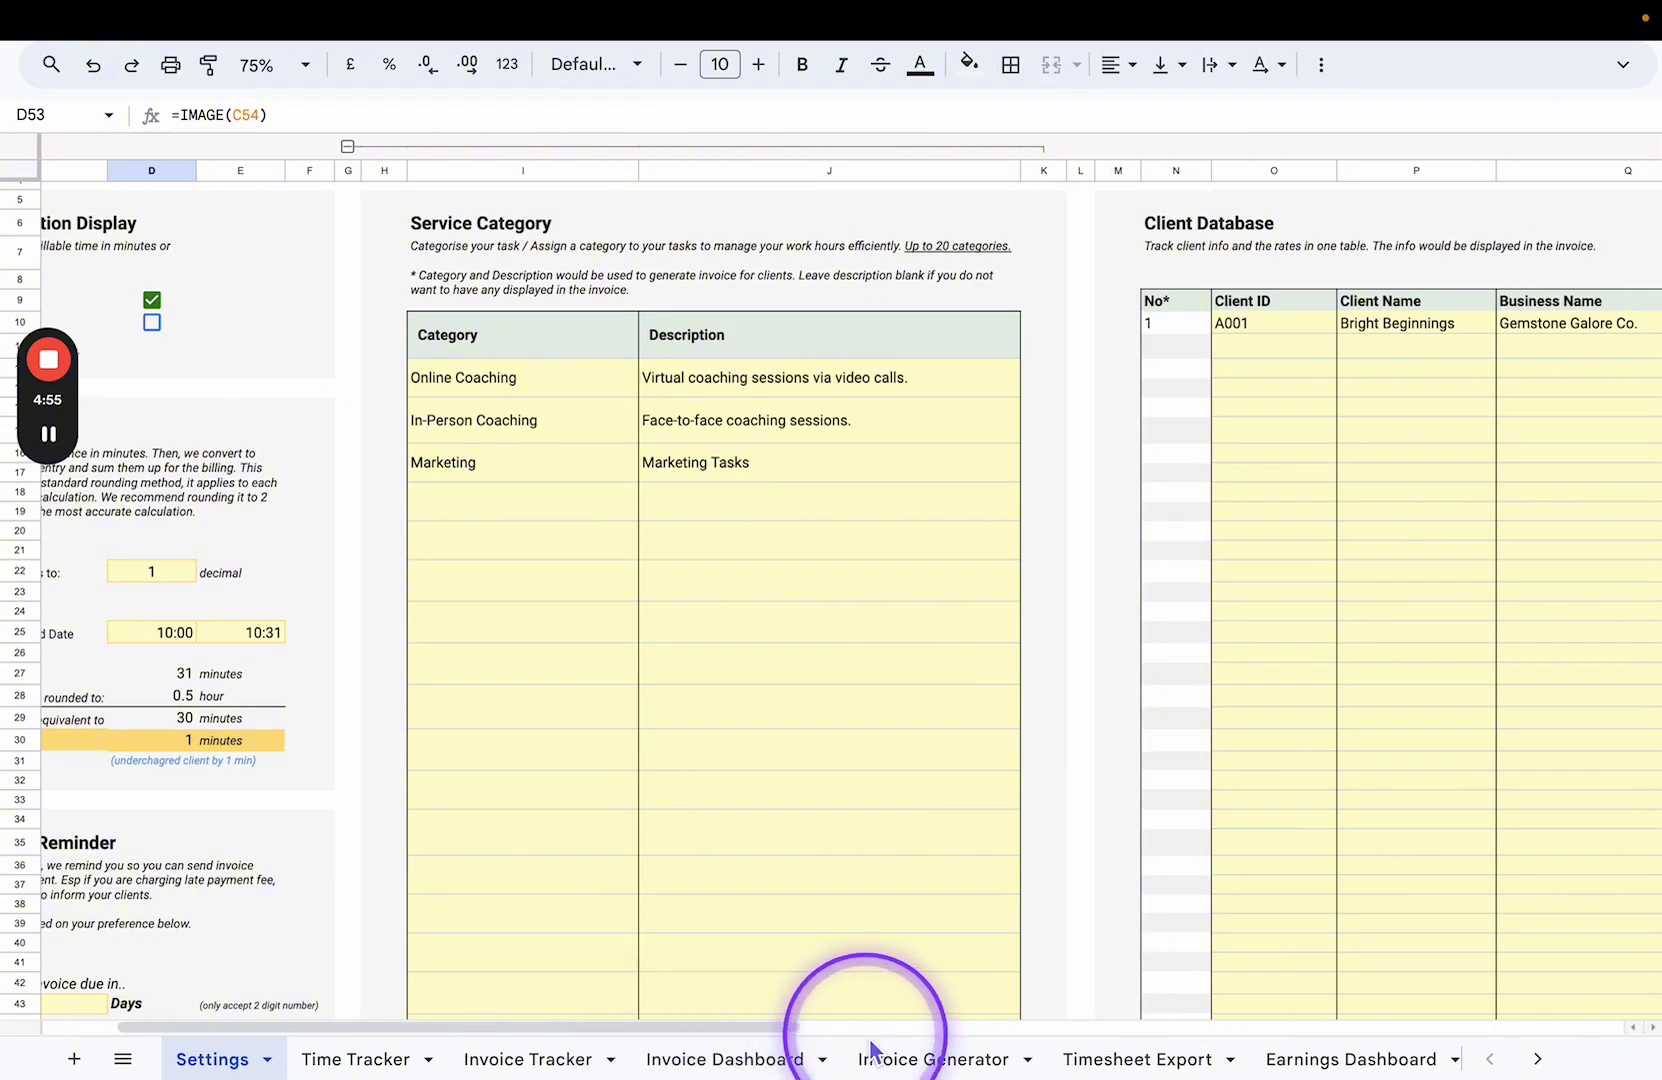
Check how the Marketing category and its description are displayed in the Invoice Generator's line items.
left_click(912, 1058)
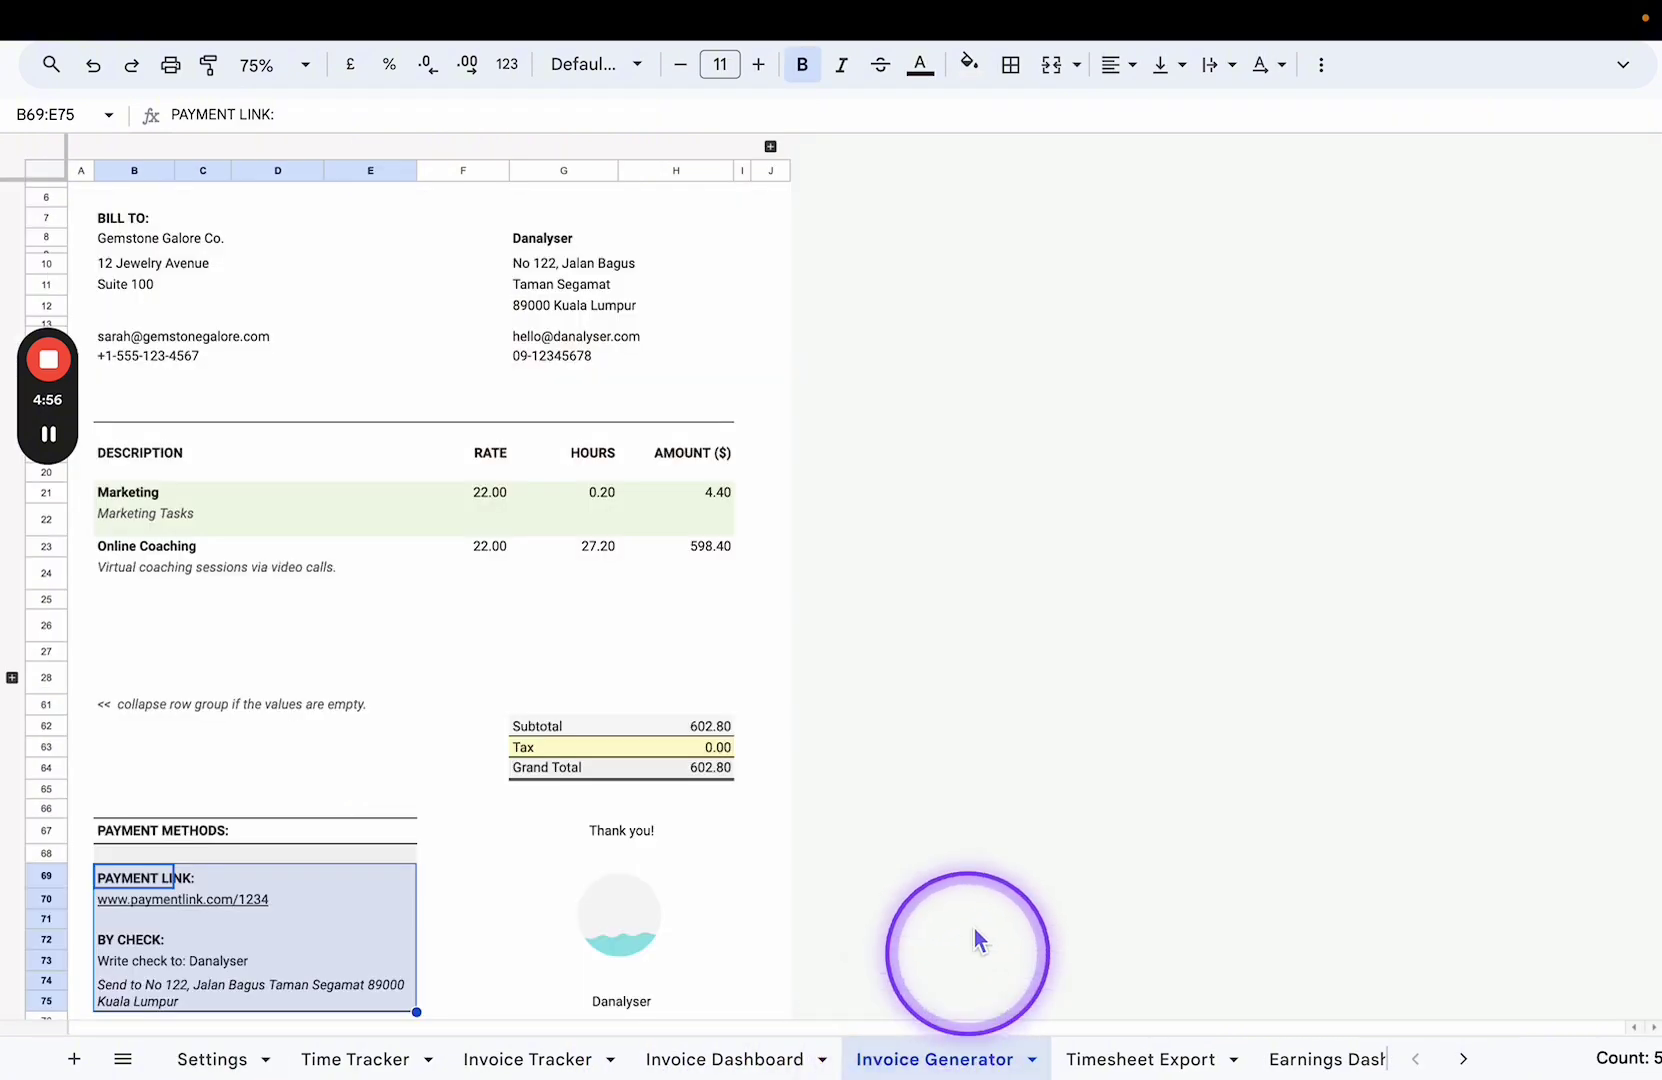
left_click(114, 499)
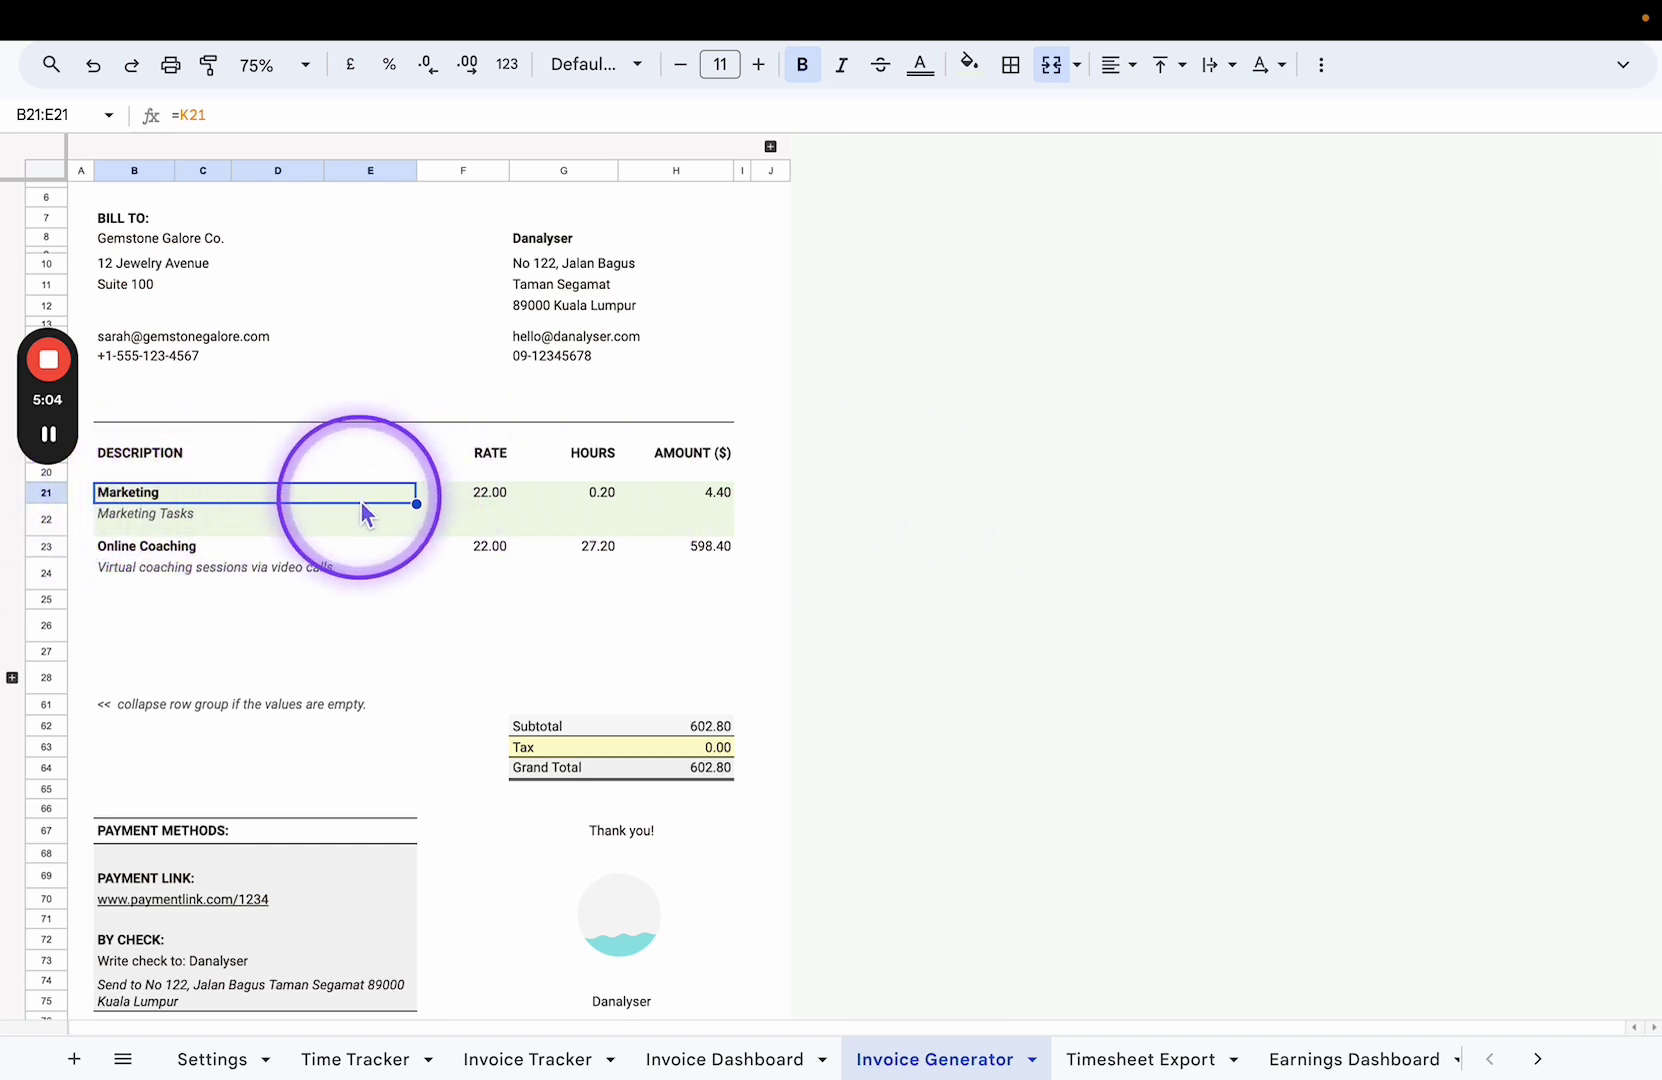
left_click(148, 520)
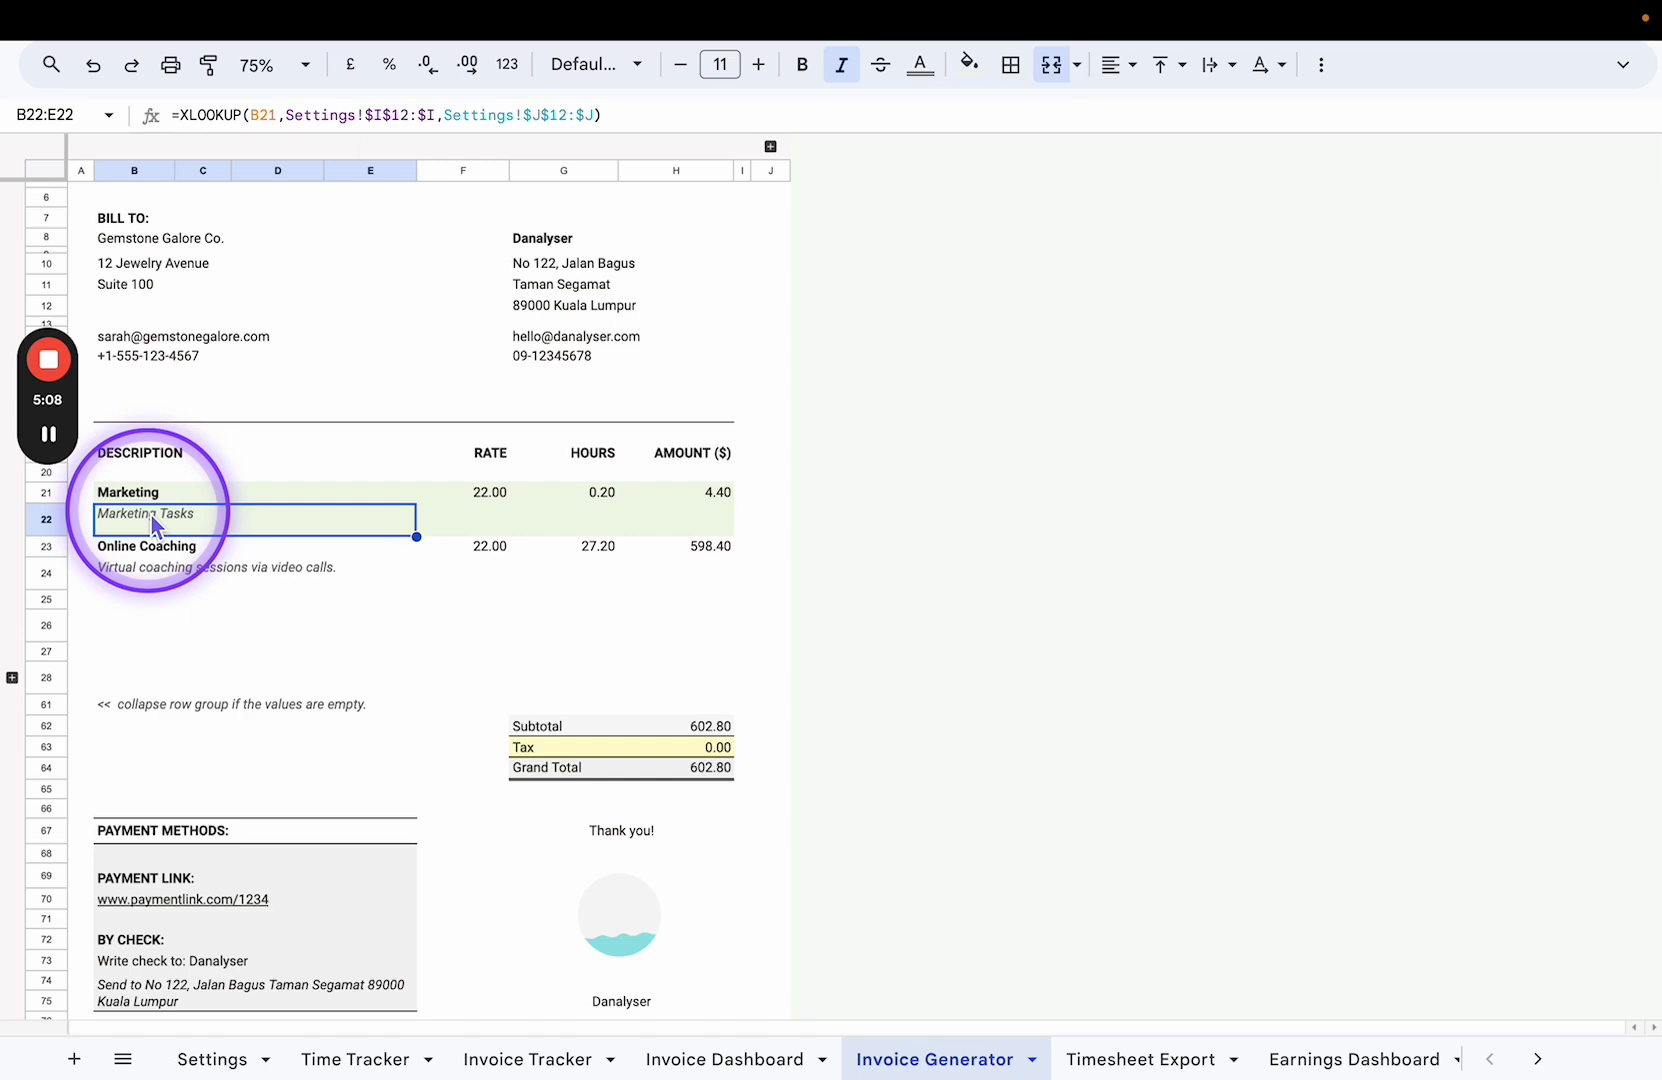
Return to the Settings sheet and review the Service Category table, starting with the Online Coaching category.
left_click(527, 1059)
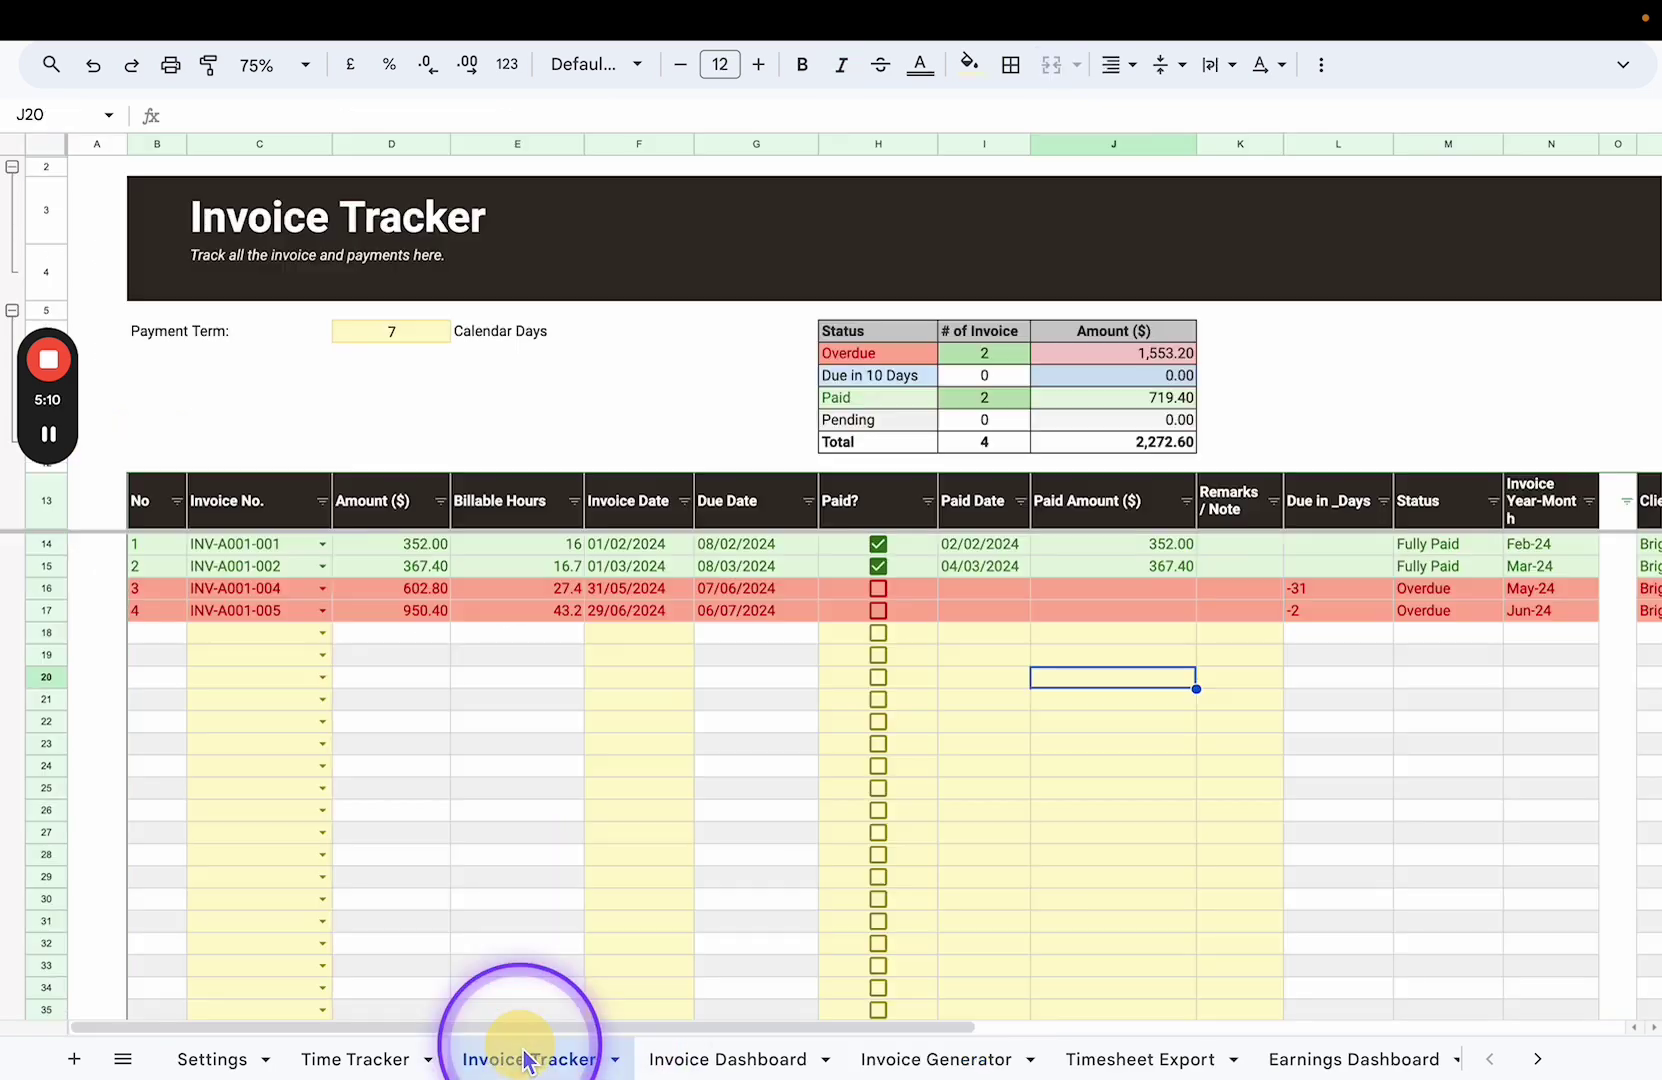
left_click(358, 1059)
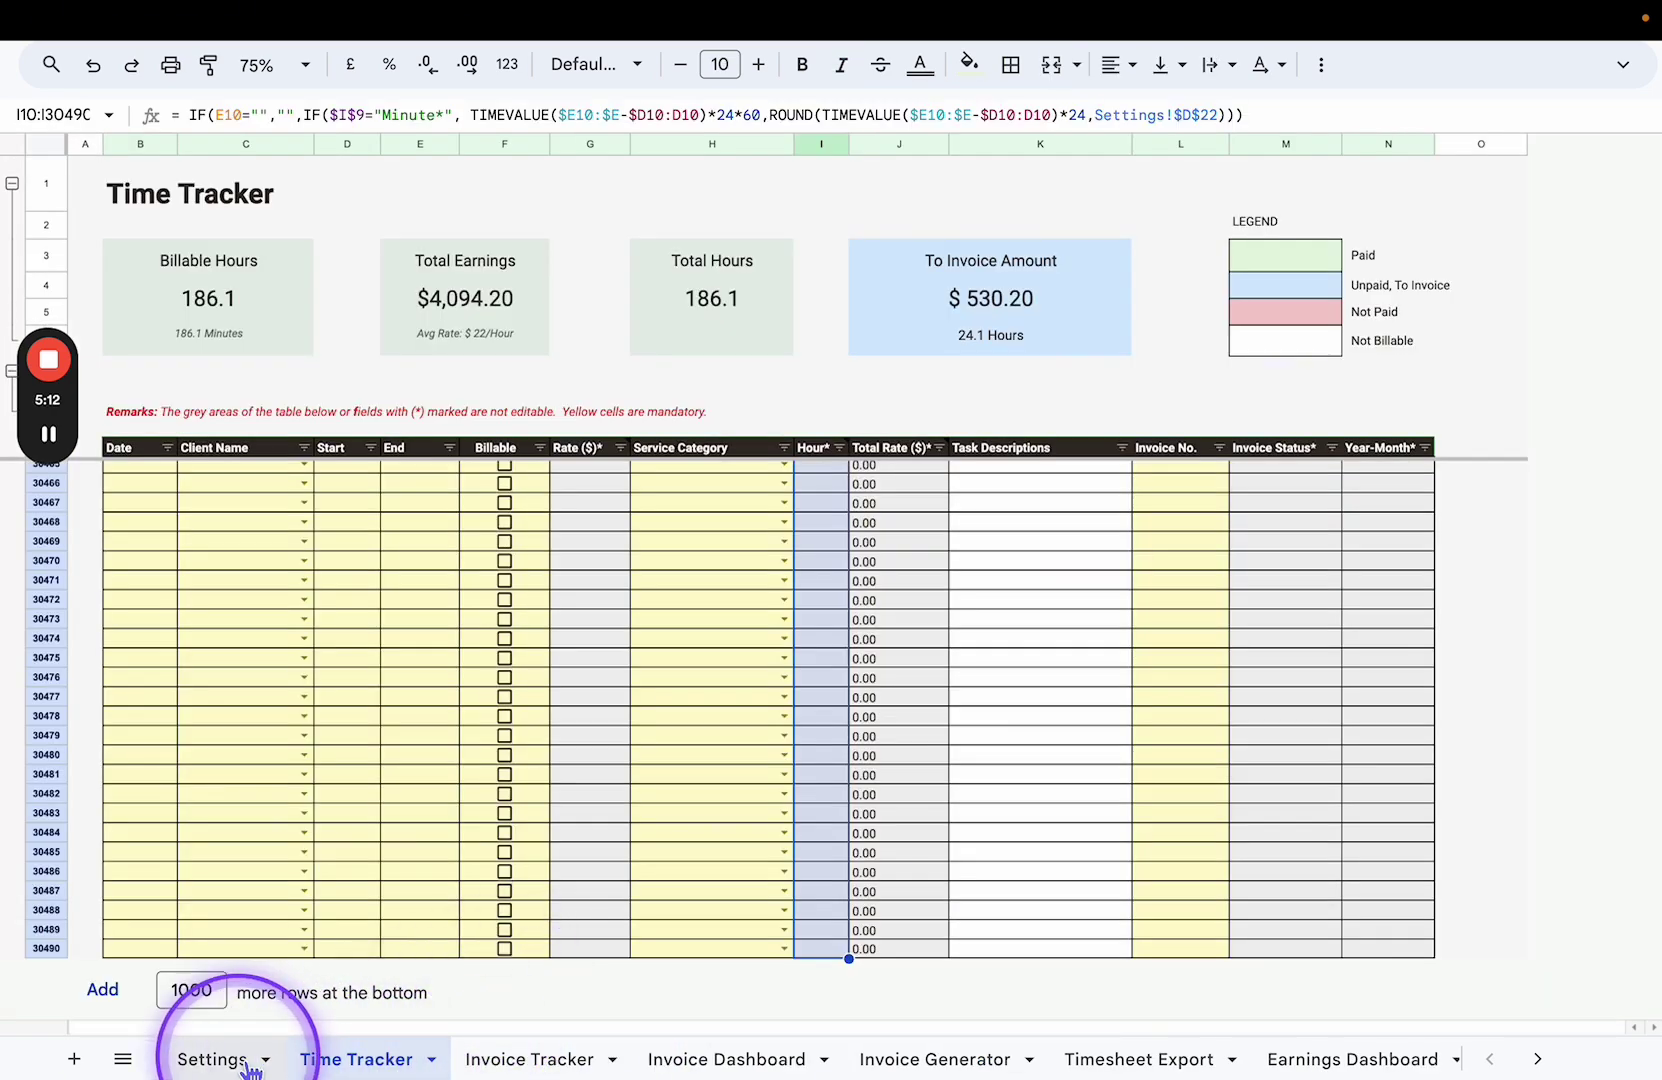
left_click(212, 1059)
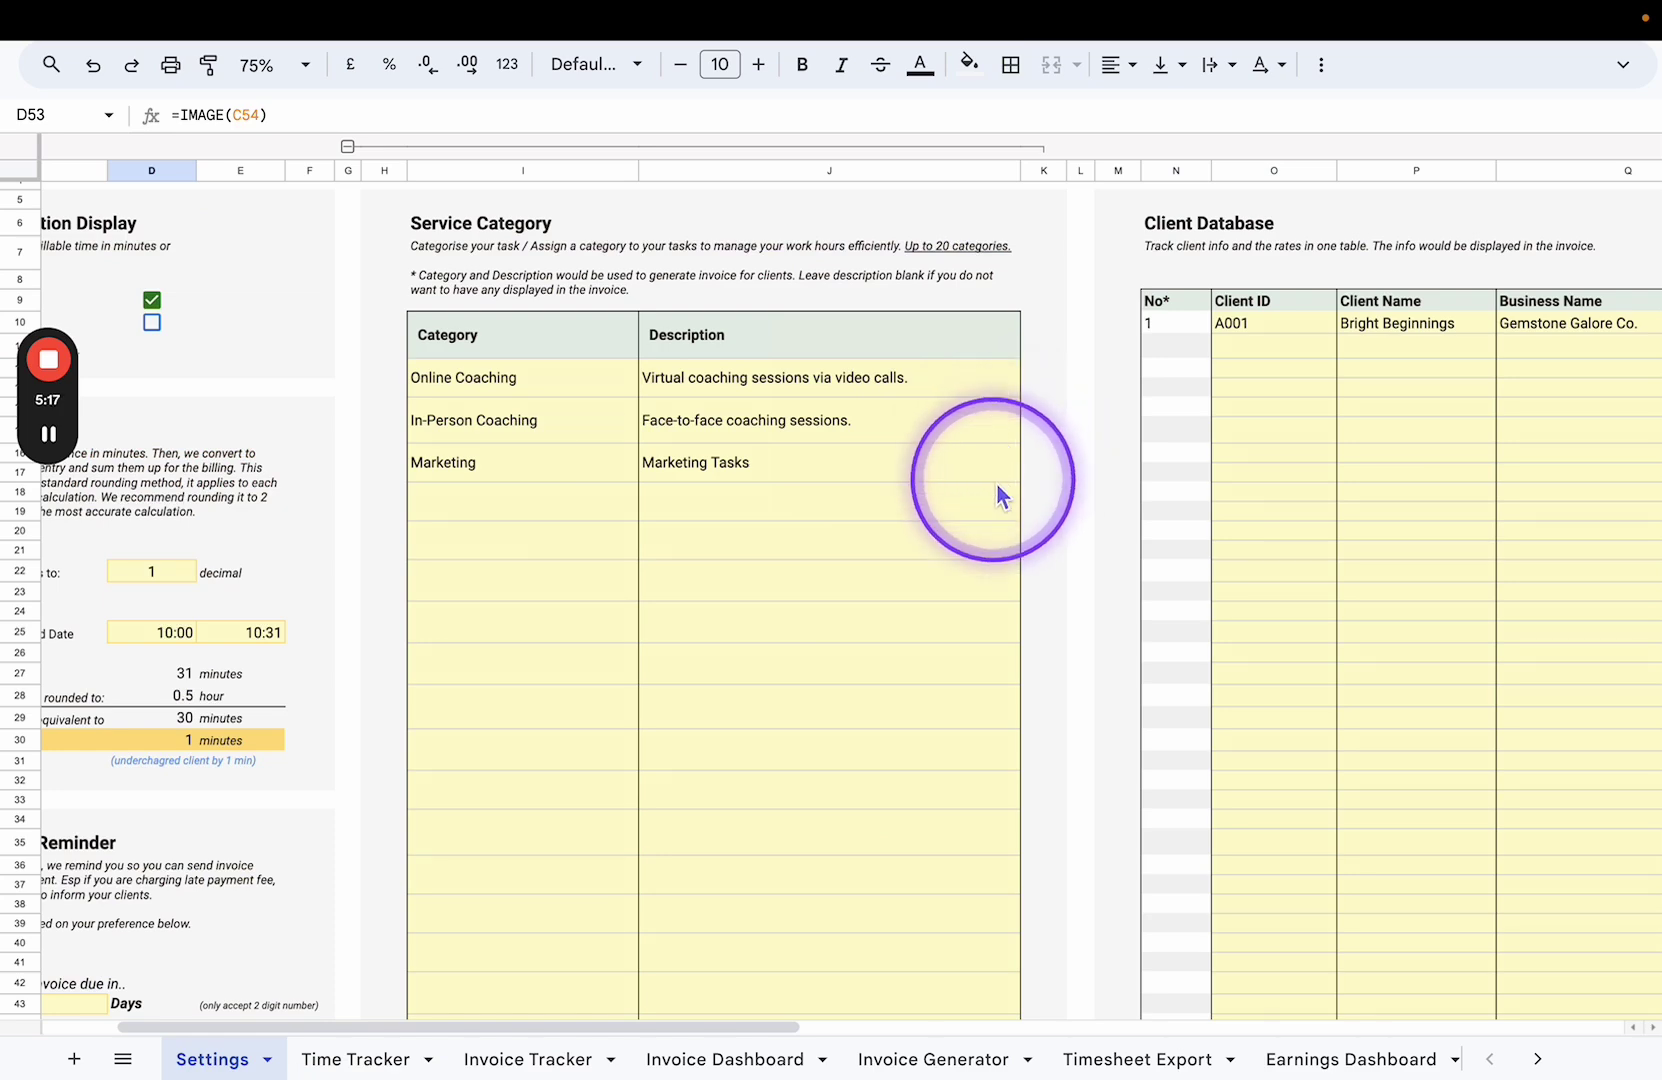
scroll(1000, 495, "right", 3)
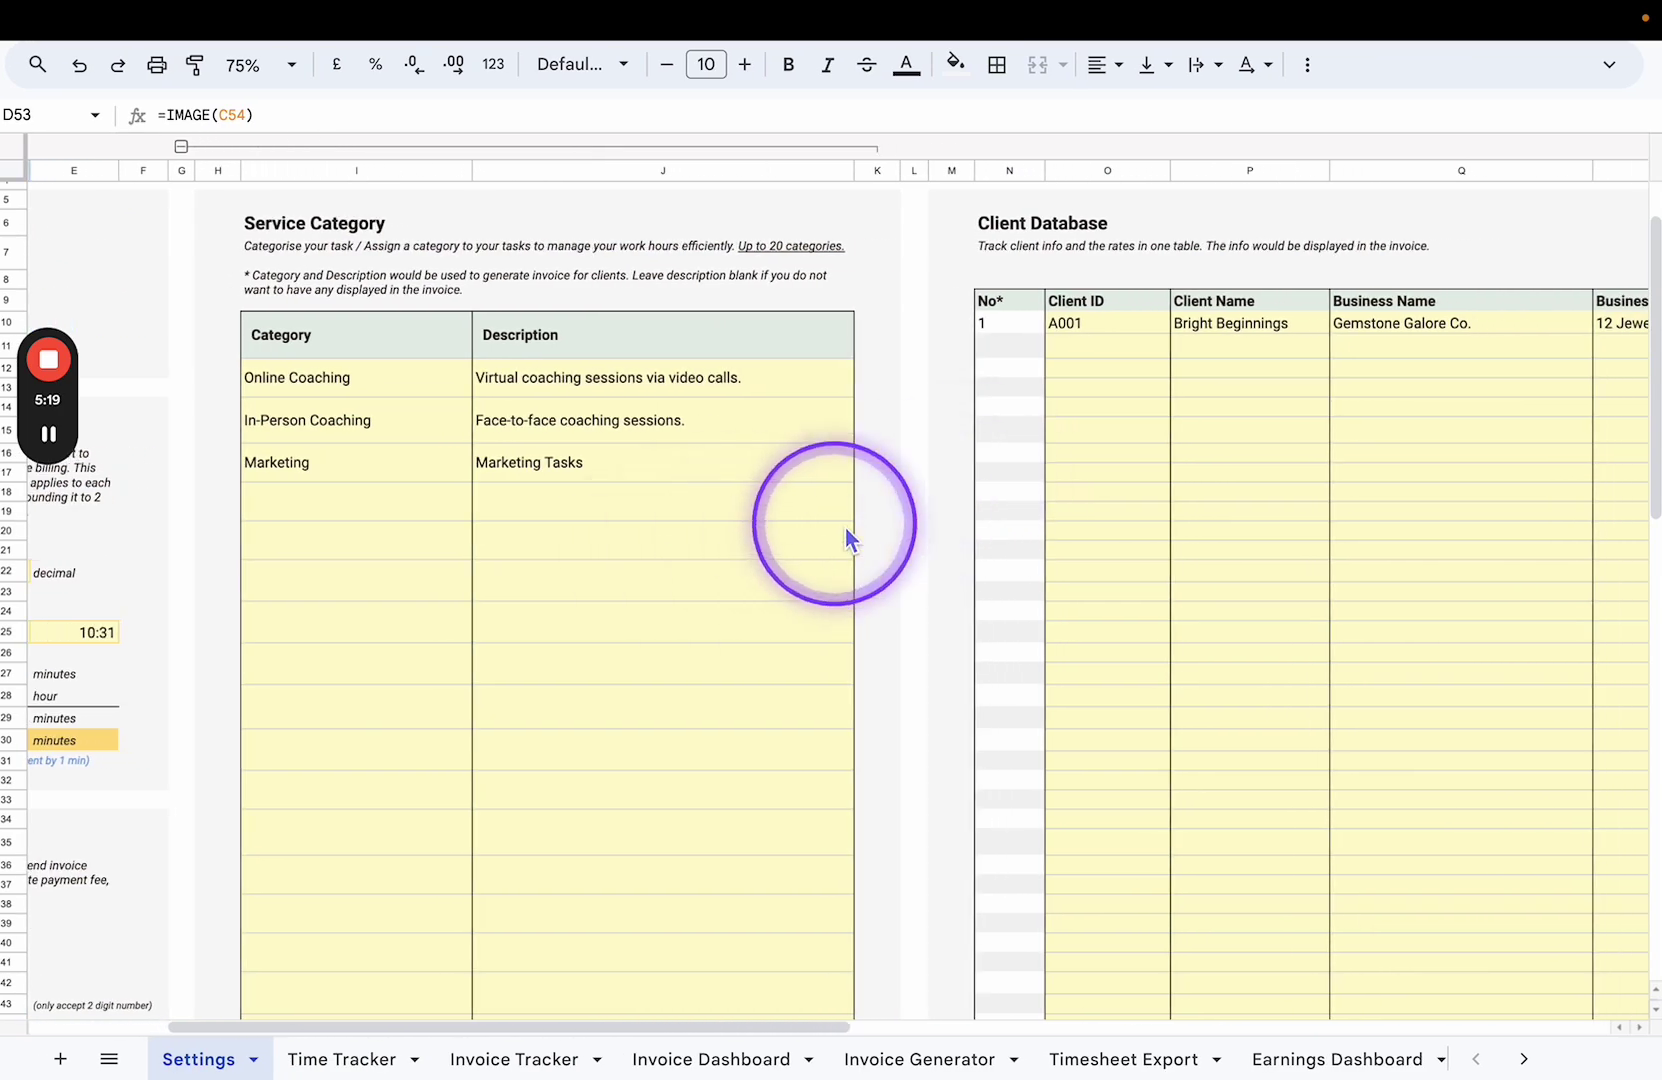
scroll(850, 535, "right", 2)
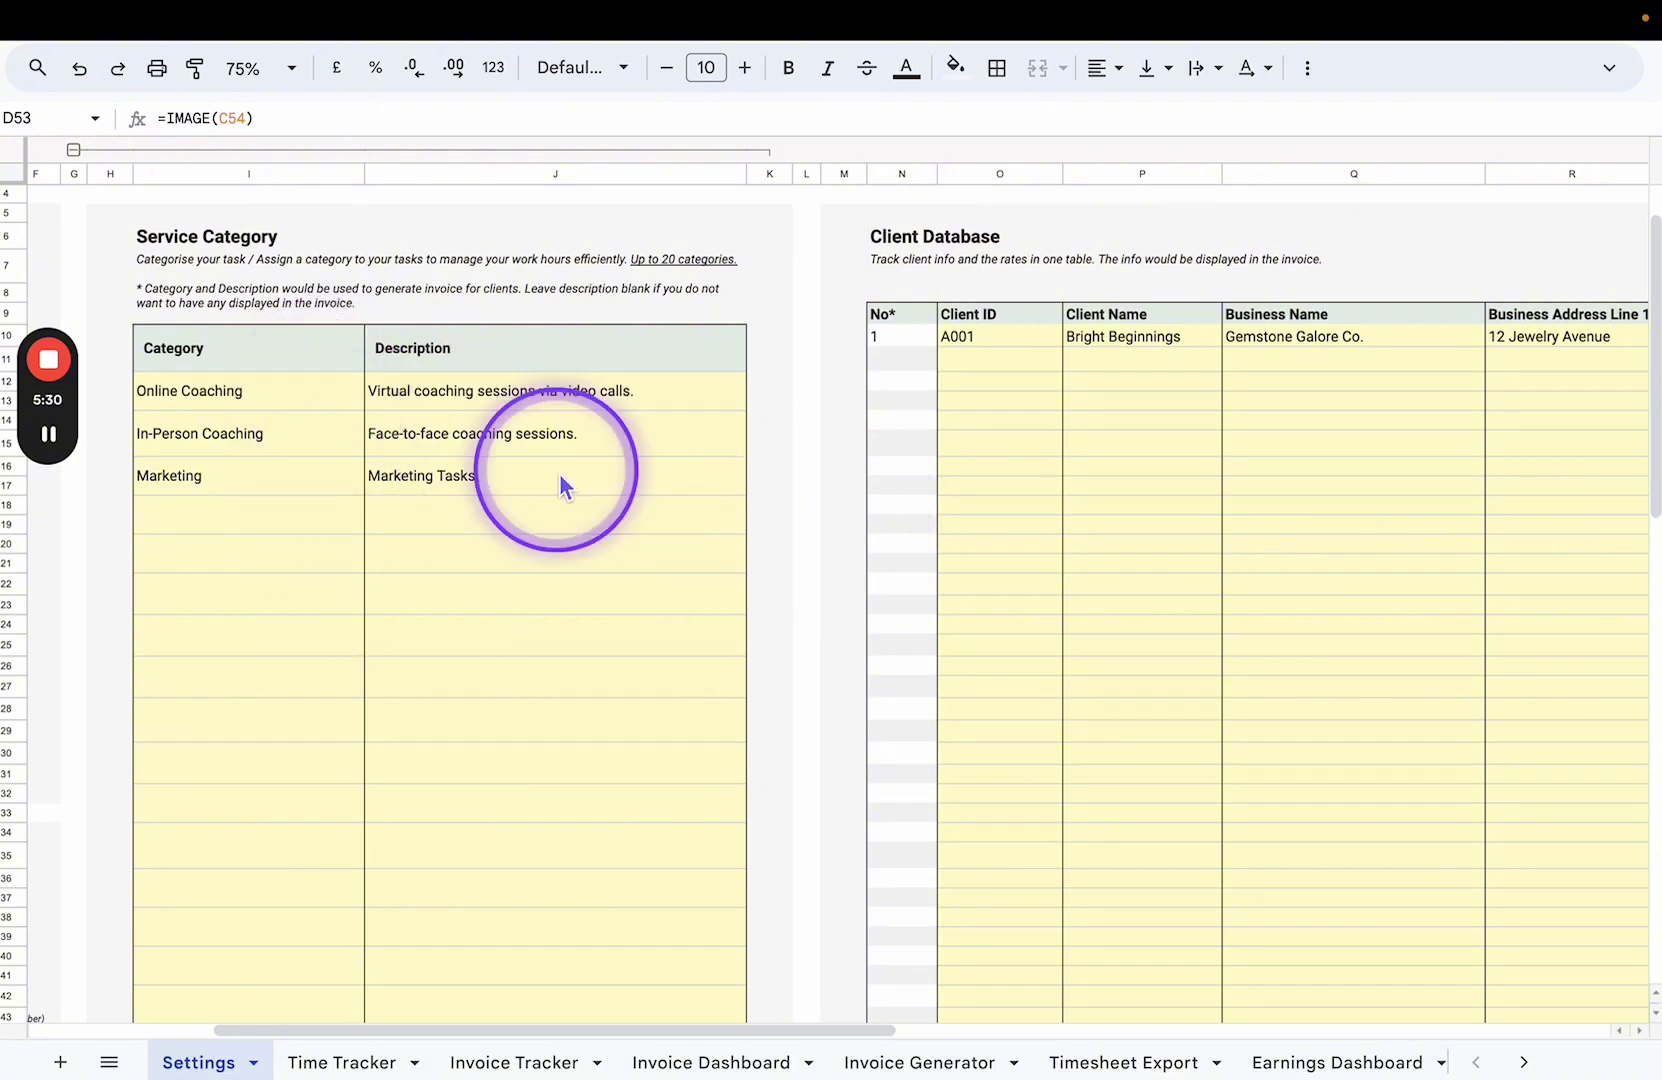
left_click(203, 412)
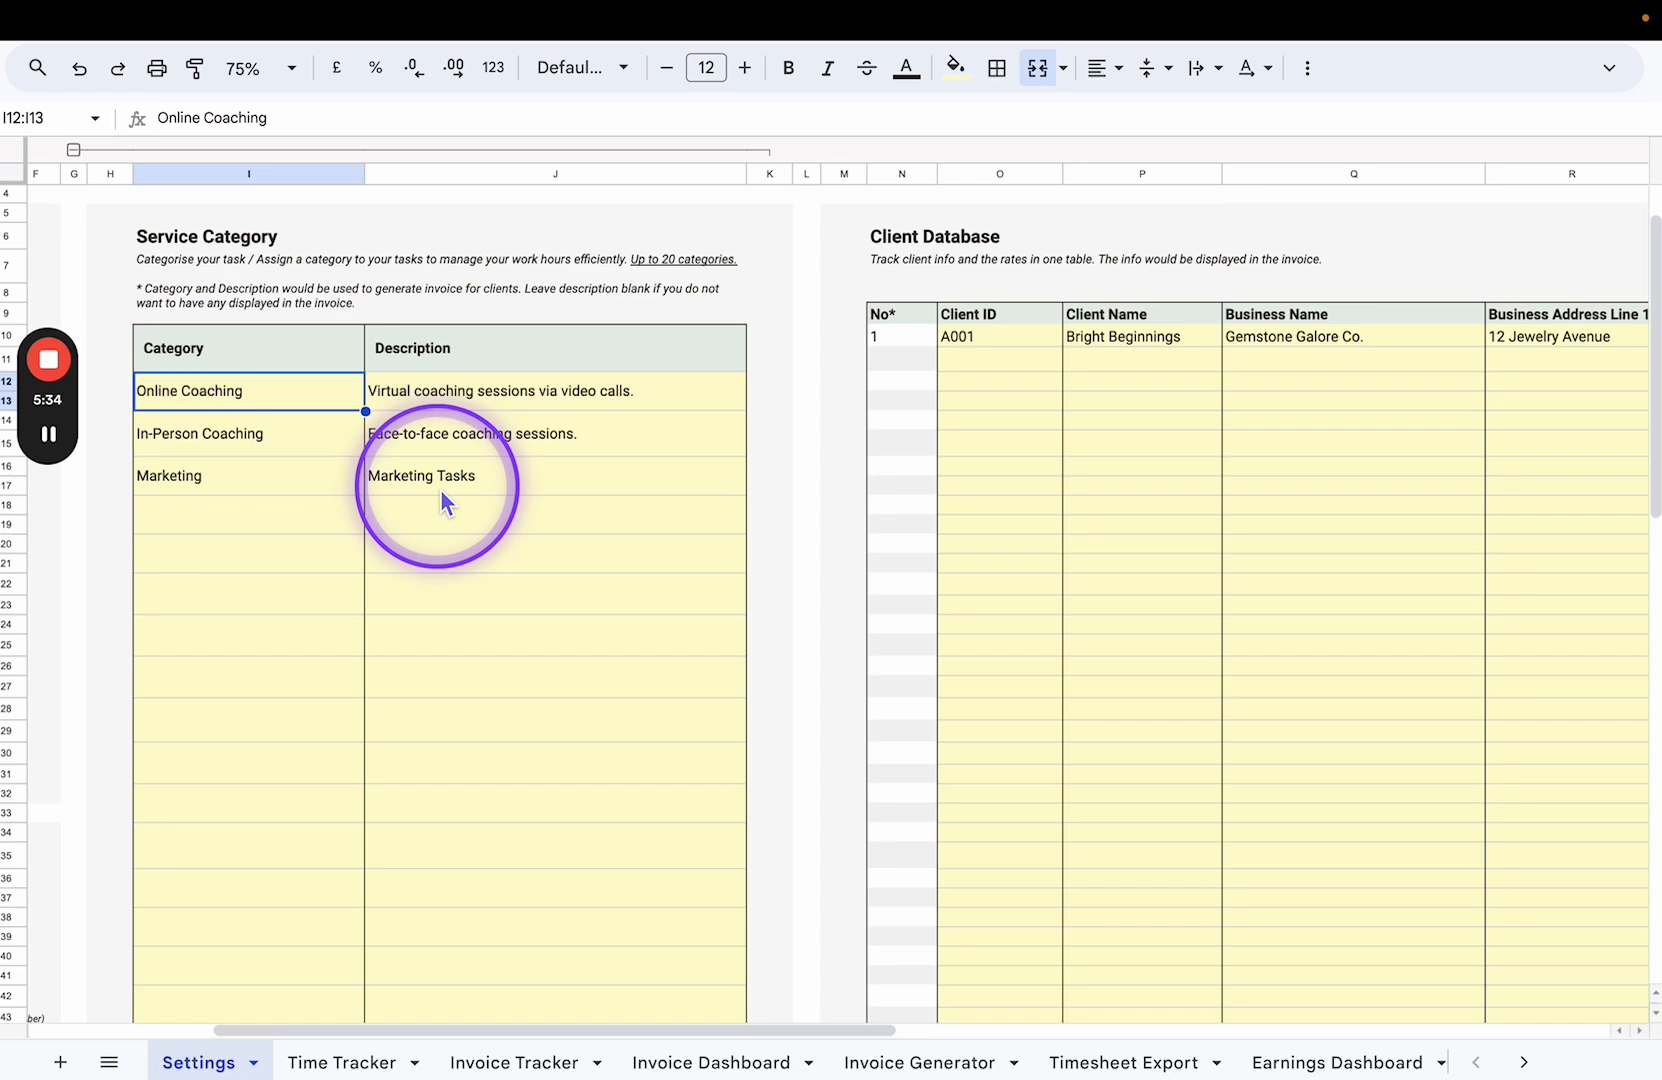
Review the Client Database columns from client ID and business address through contact details, hourly rate and payment link.
scroll(440, 490, "right", 2)
scroll(441, 492, "right", 6)
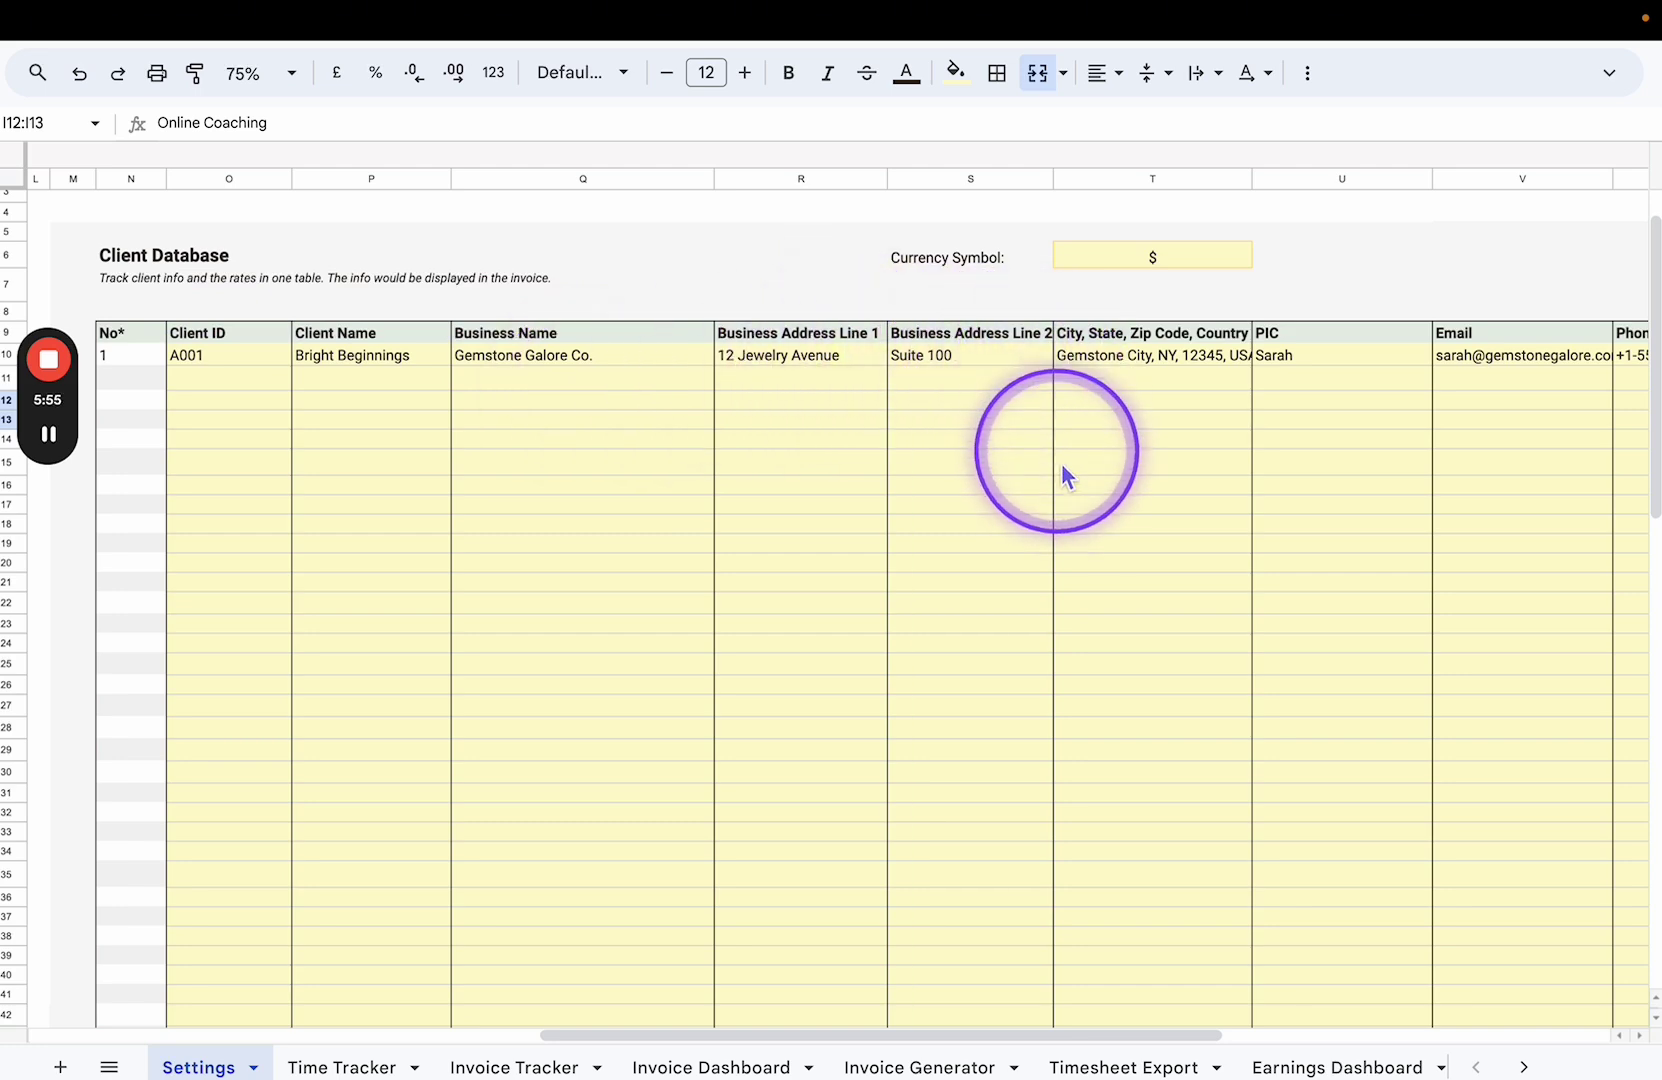
scroll(1063, 467, "right", 10)
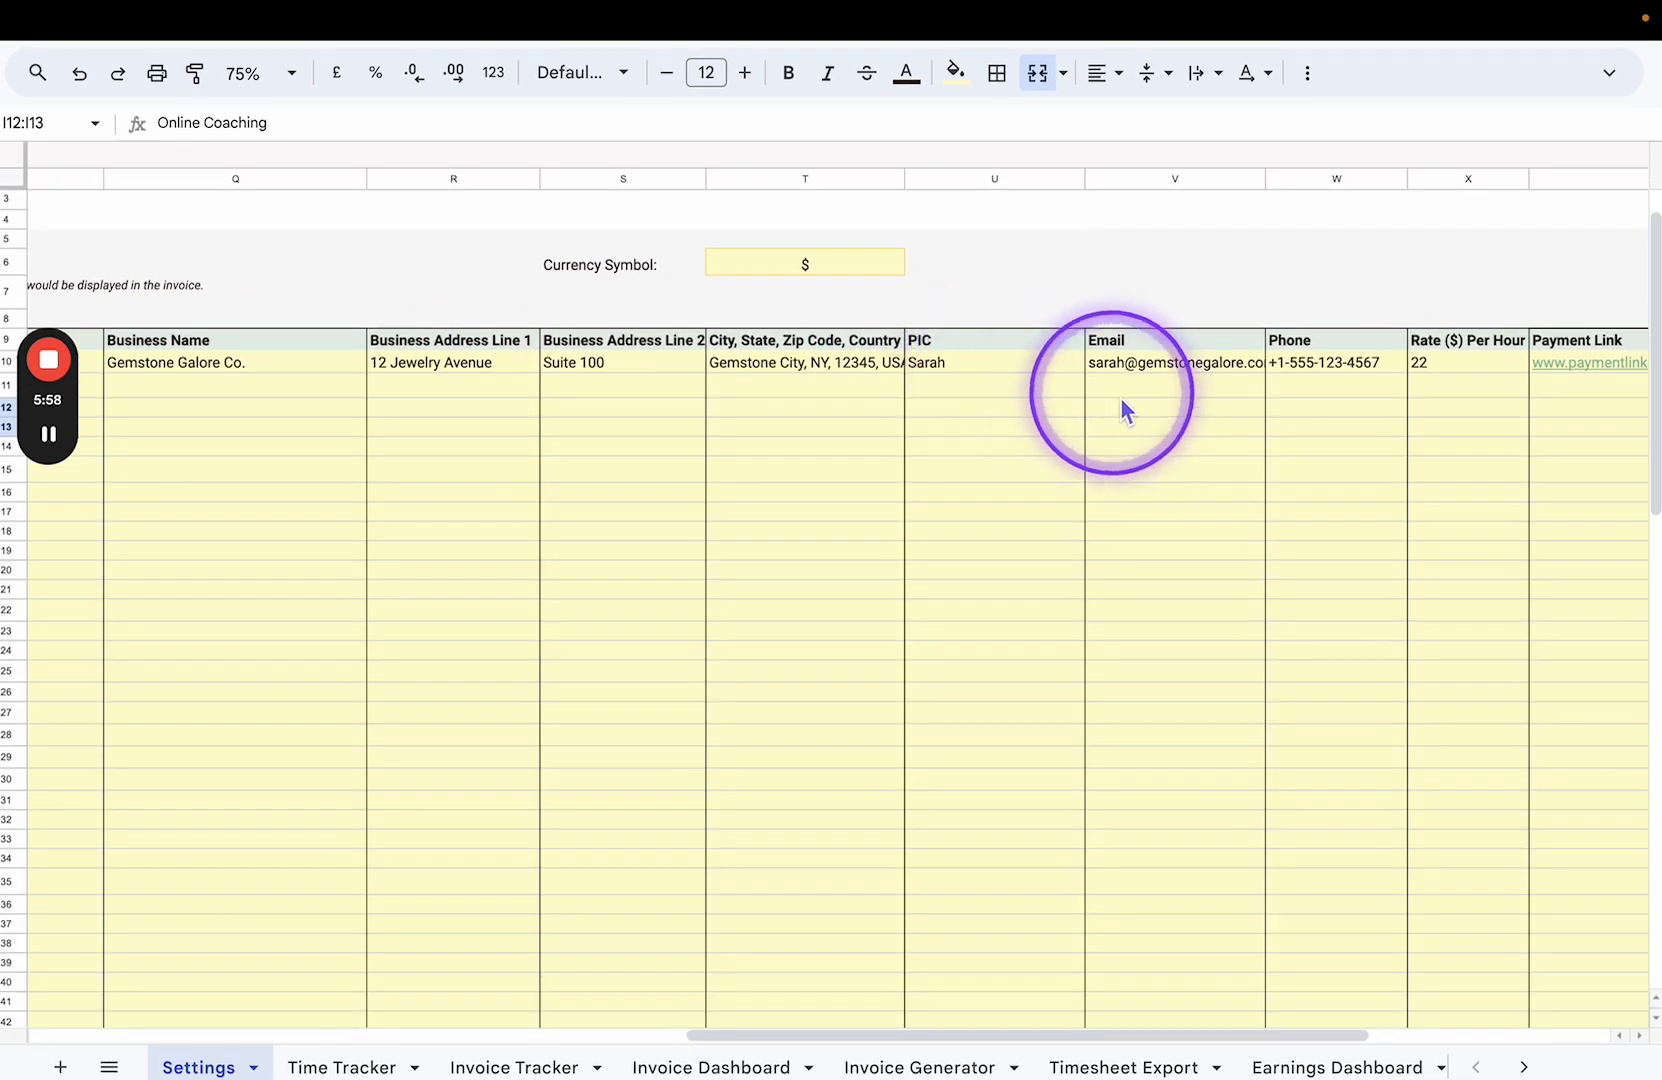
scroll(1121, 401, "right", 5)
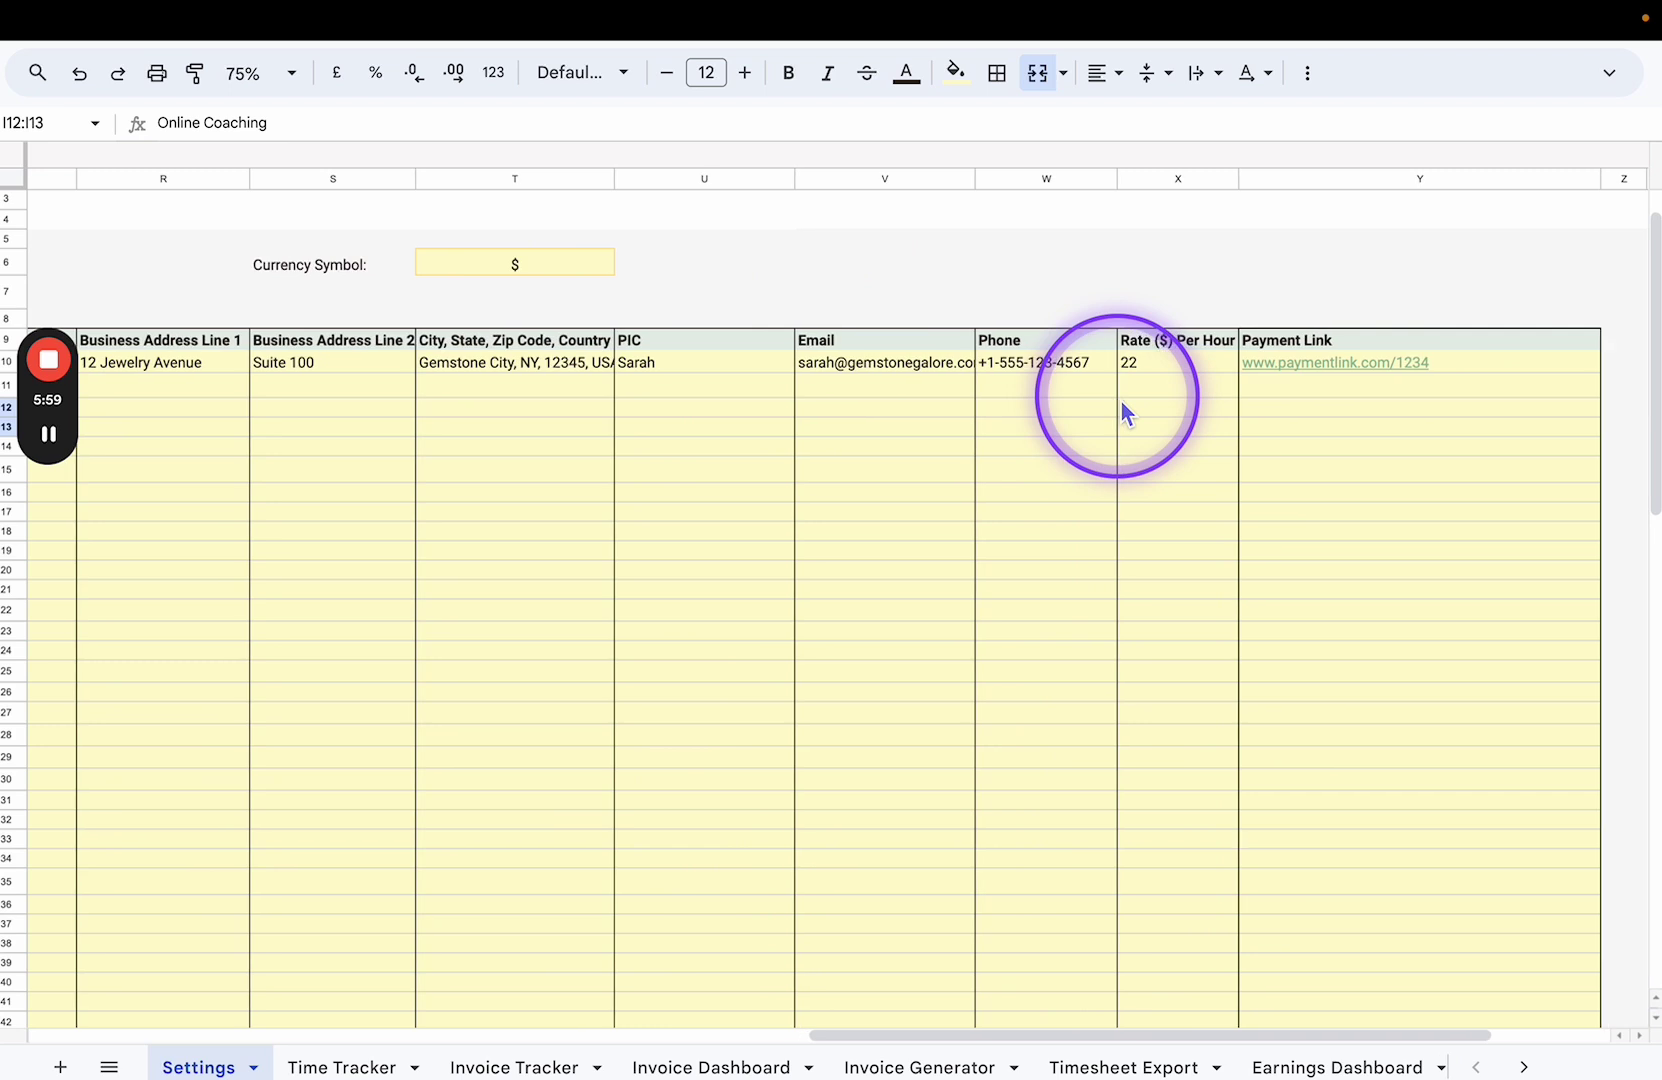
scroll(1121, 401, "right", 2)
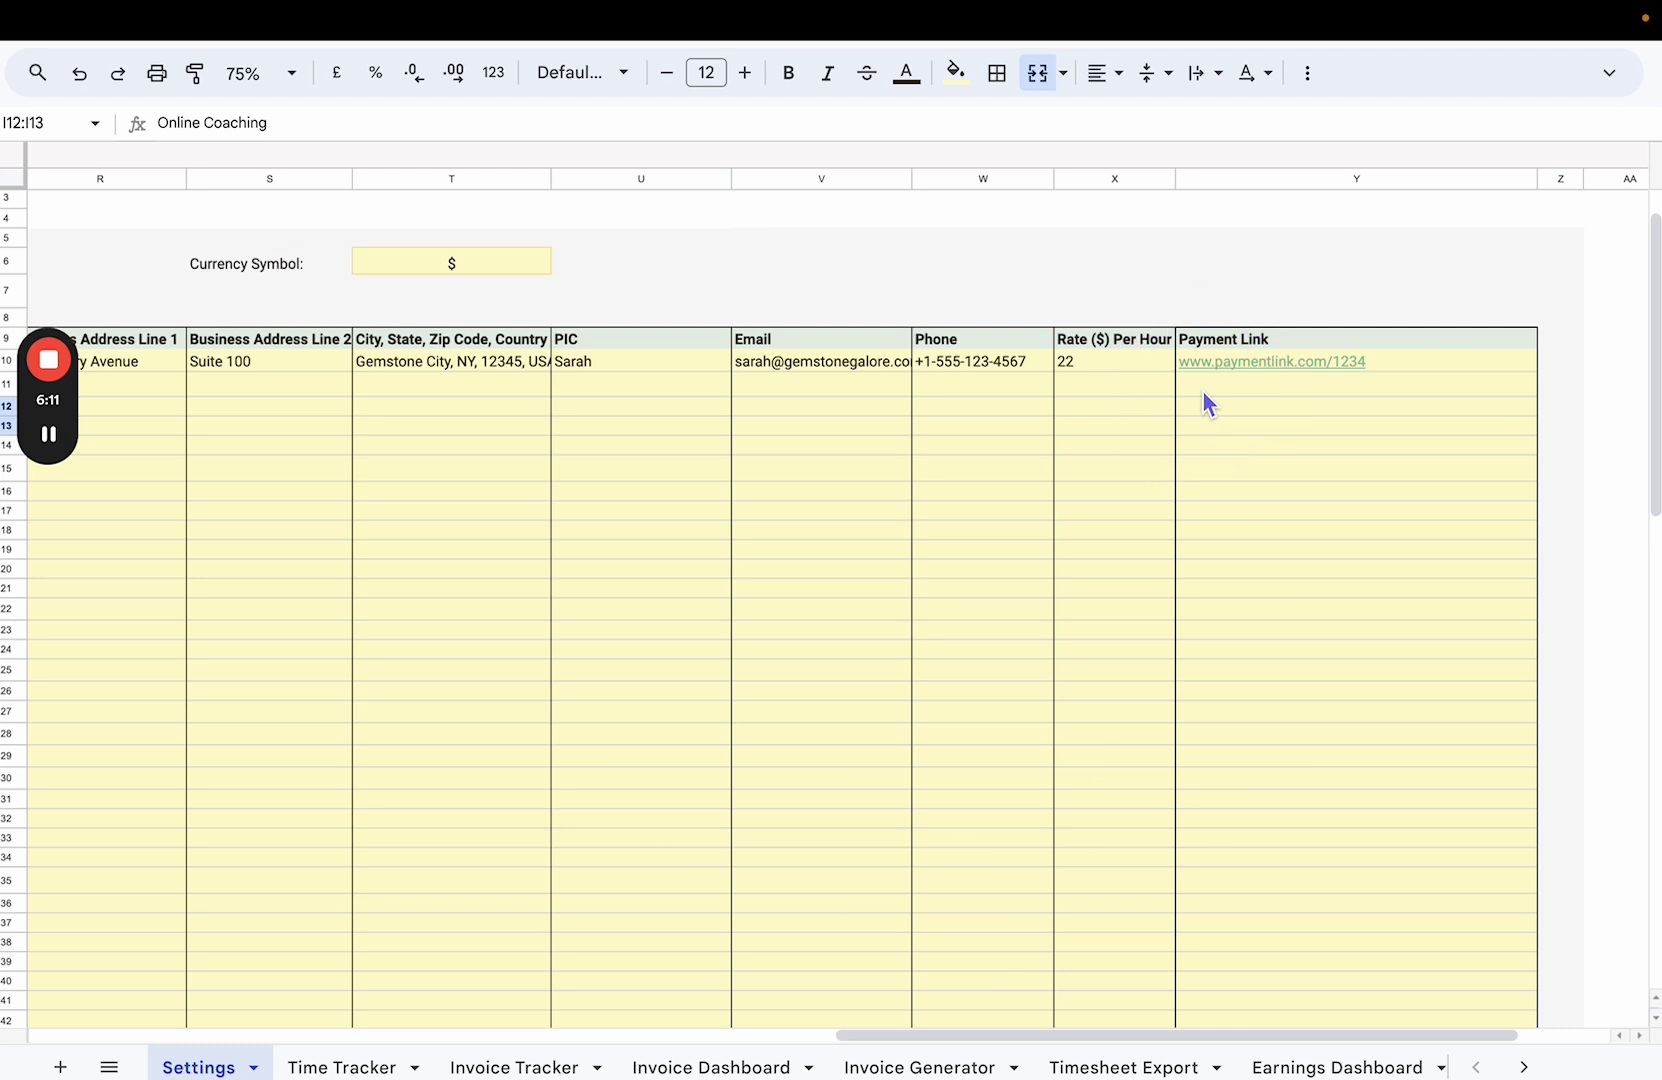
scroll(1202, 390, "left", 1)
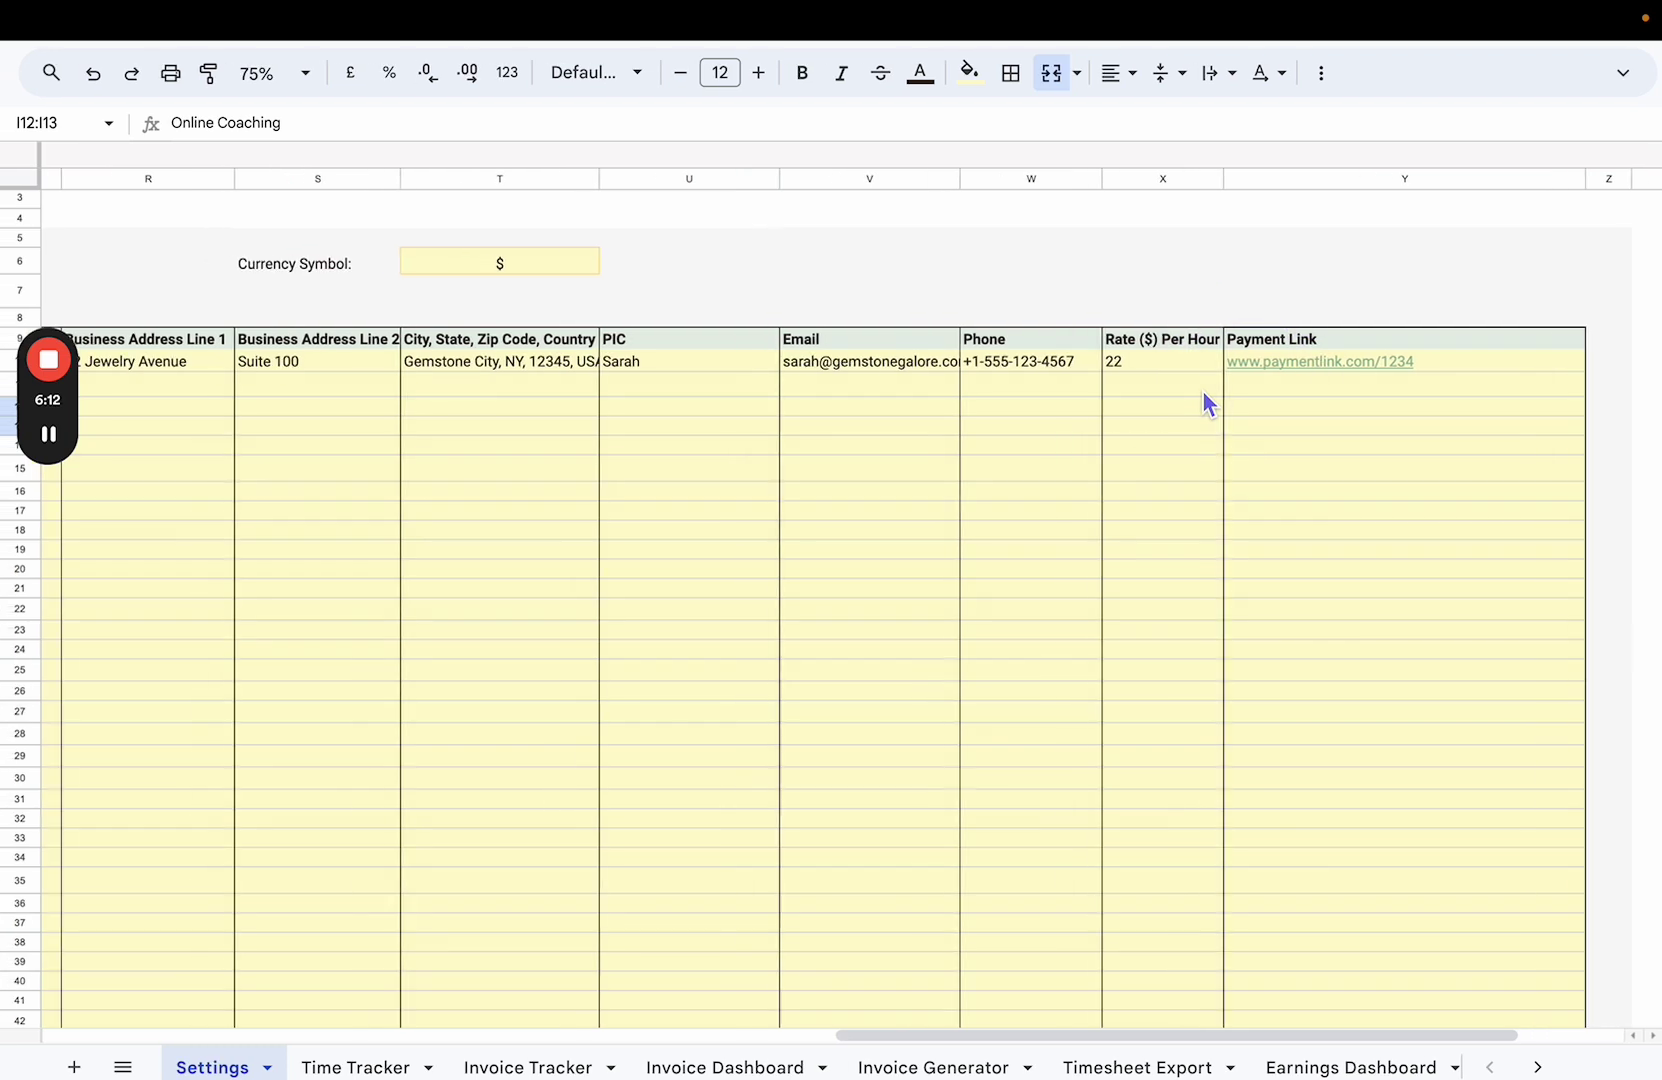
left_click(1118, 367)
Replace the Currency Symbol above the Client Database with €.
left_click(517, 264)
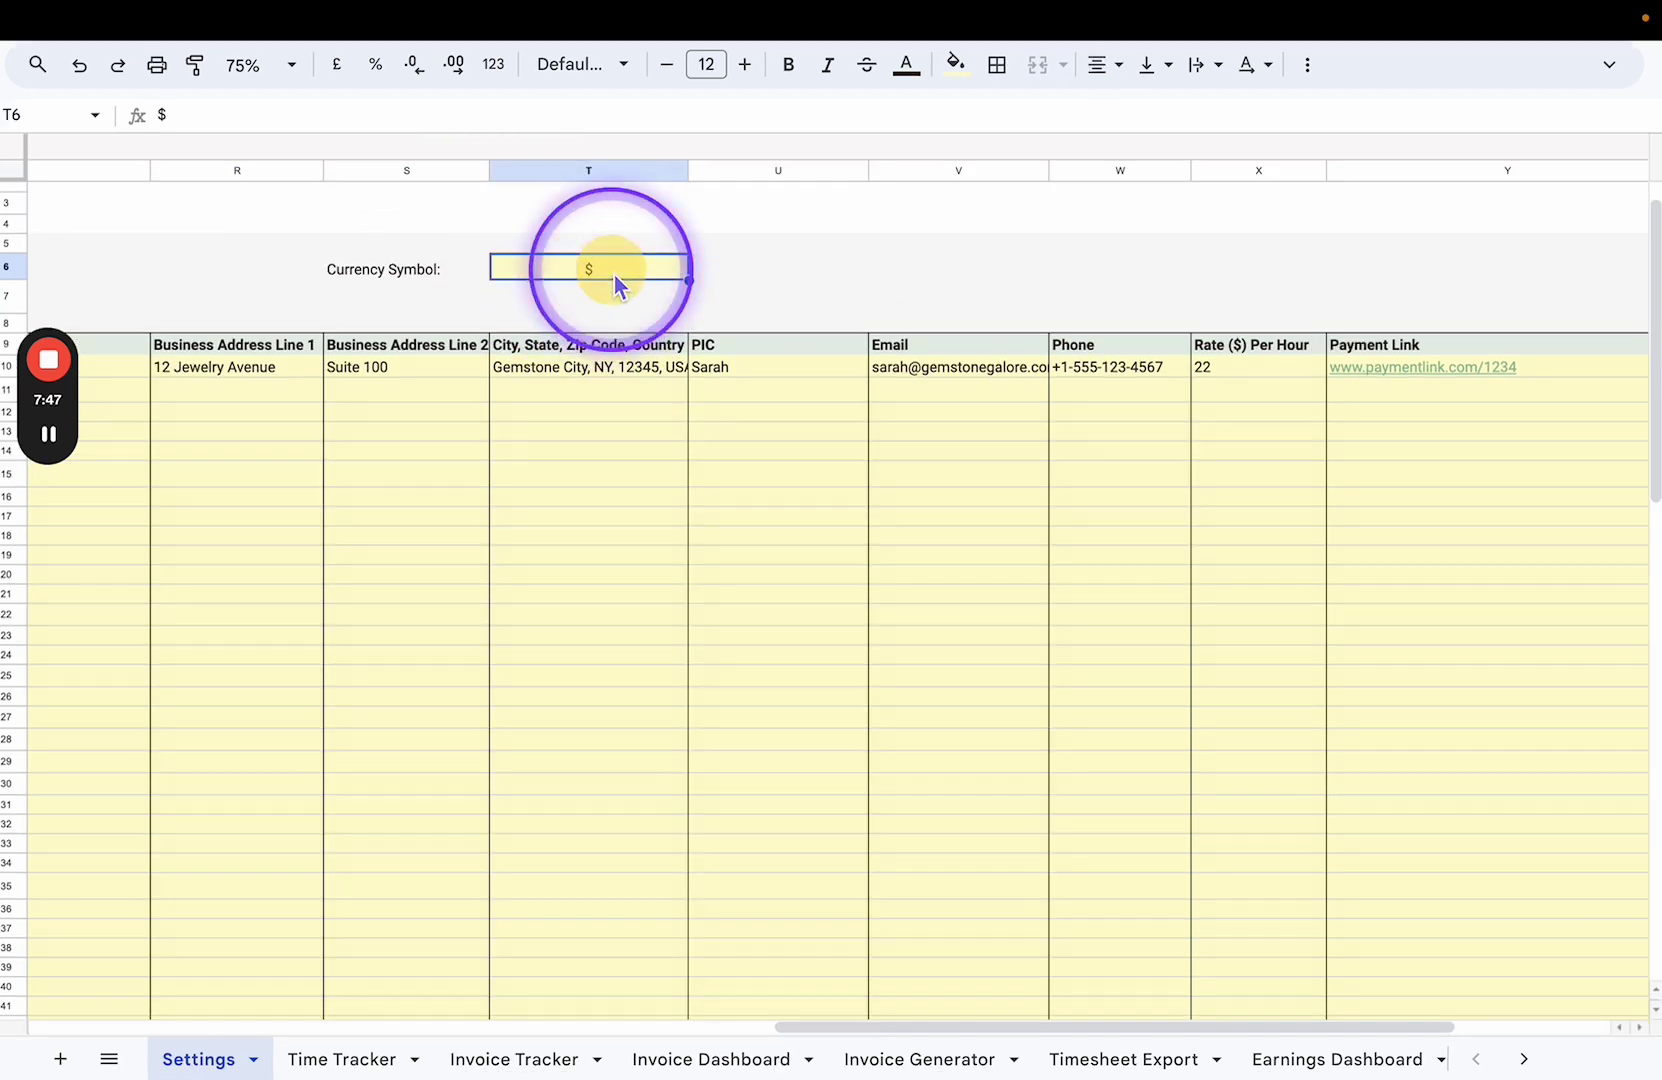
double_click(613, 280)
key("BackSpace")
key("ctrl+super+space")
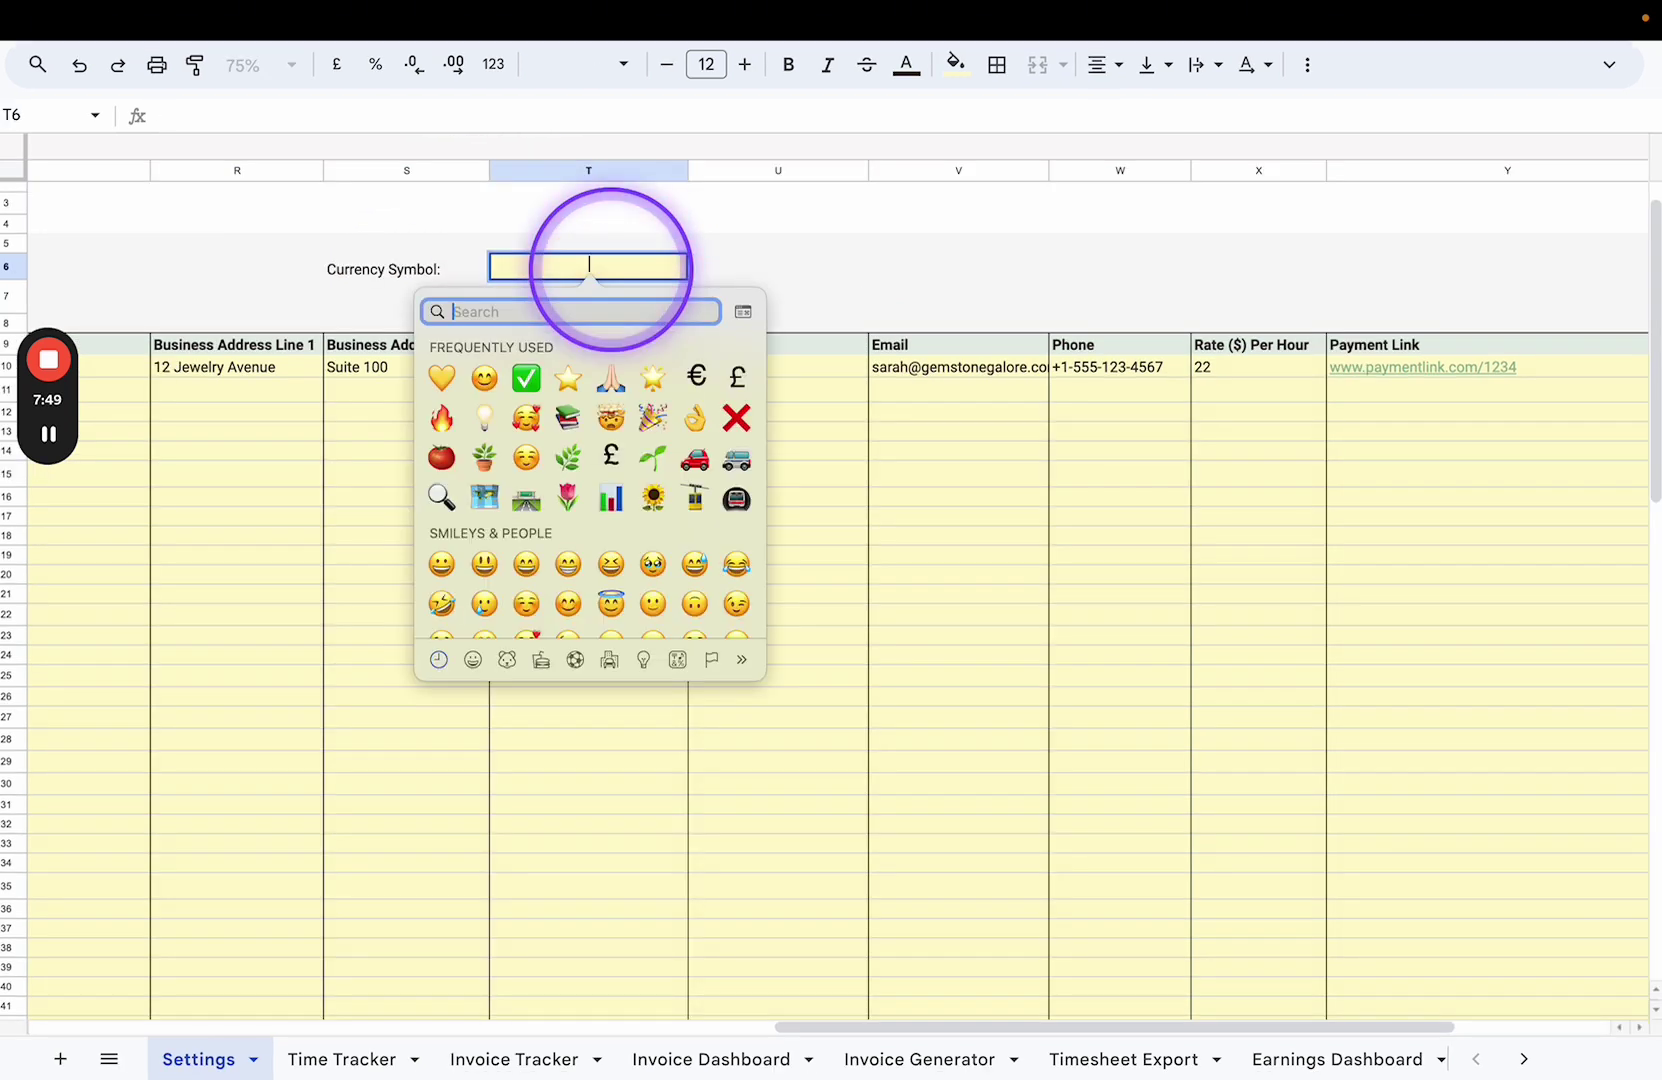
left_click(697, 376)
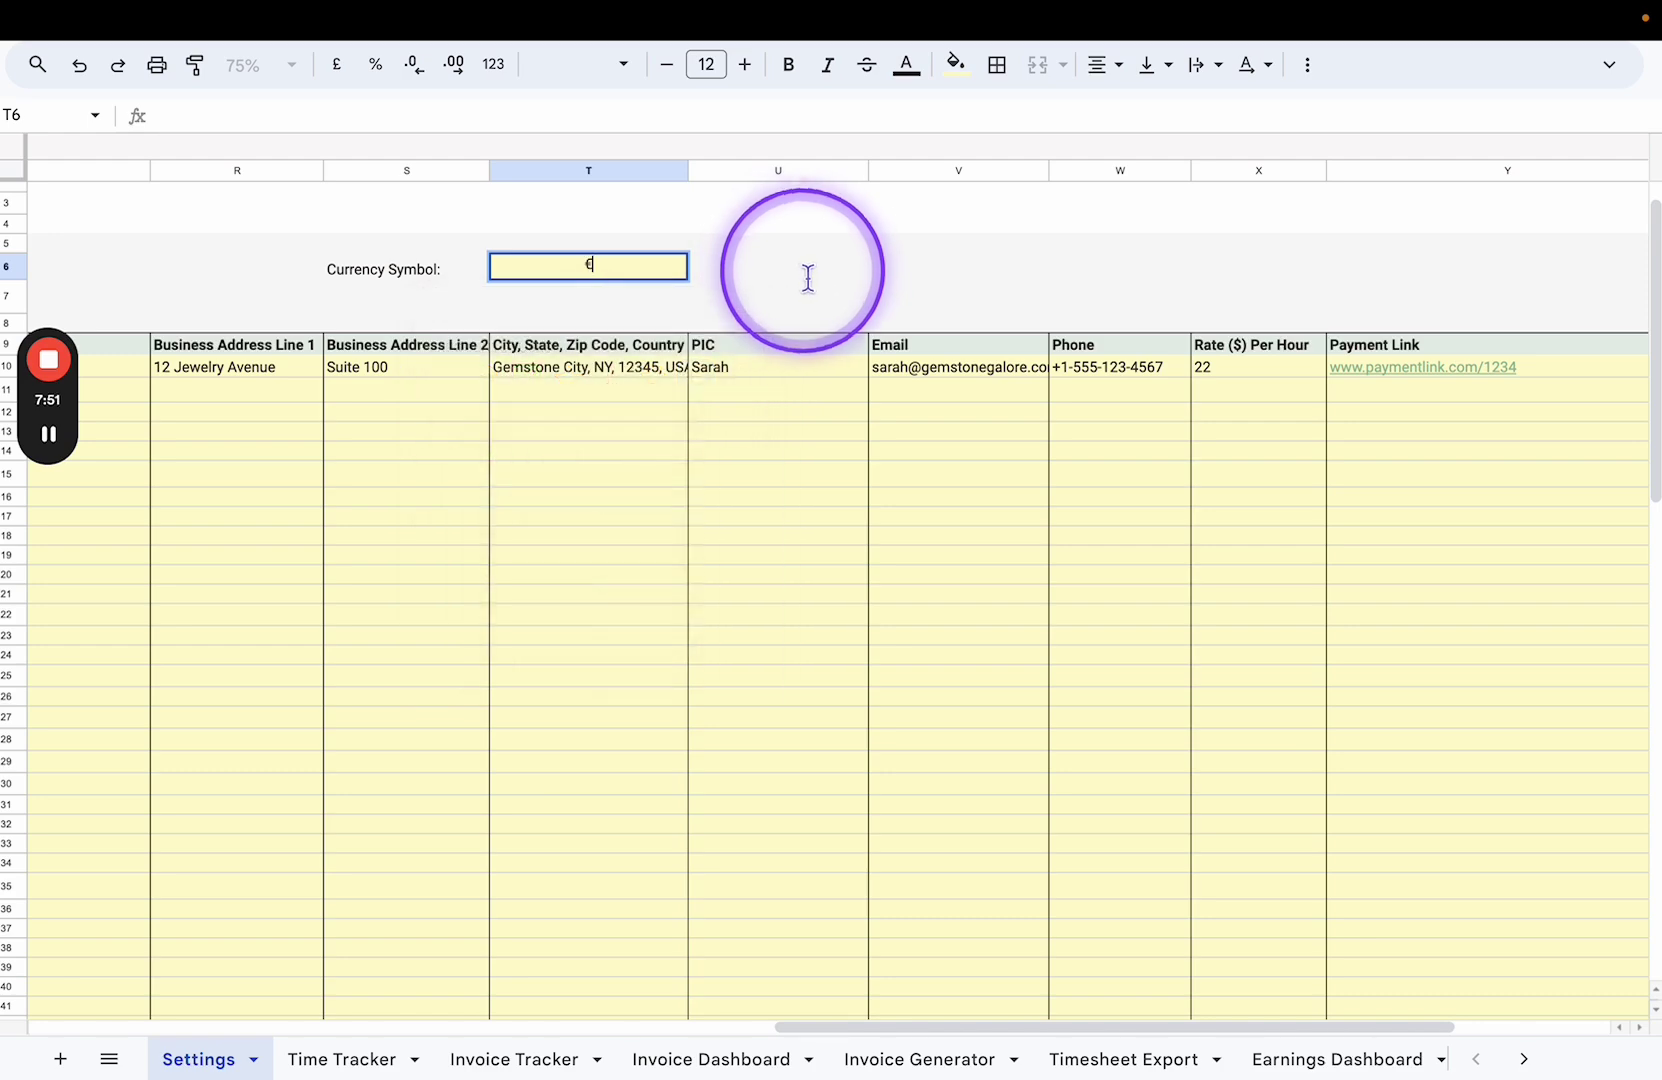
left_click(818, 296)
Check the currency symbol in the Client Database's rate header and in the Time Tracker's summary cards and rate columns.
left_click(1252, 345)
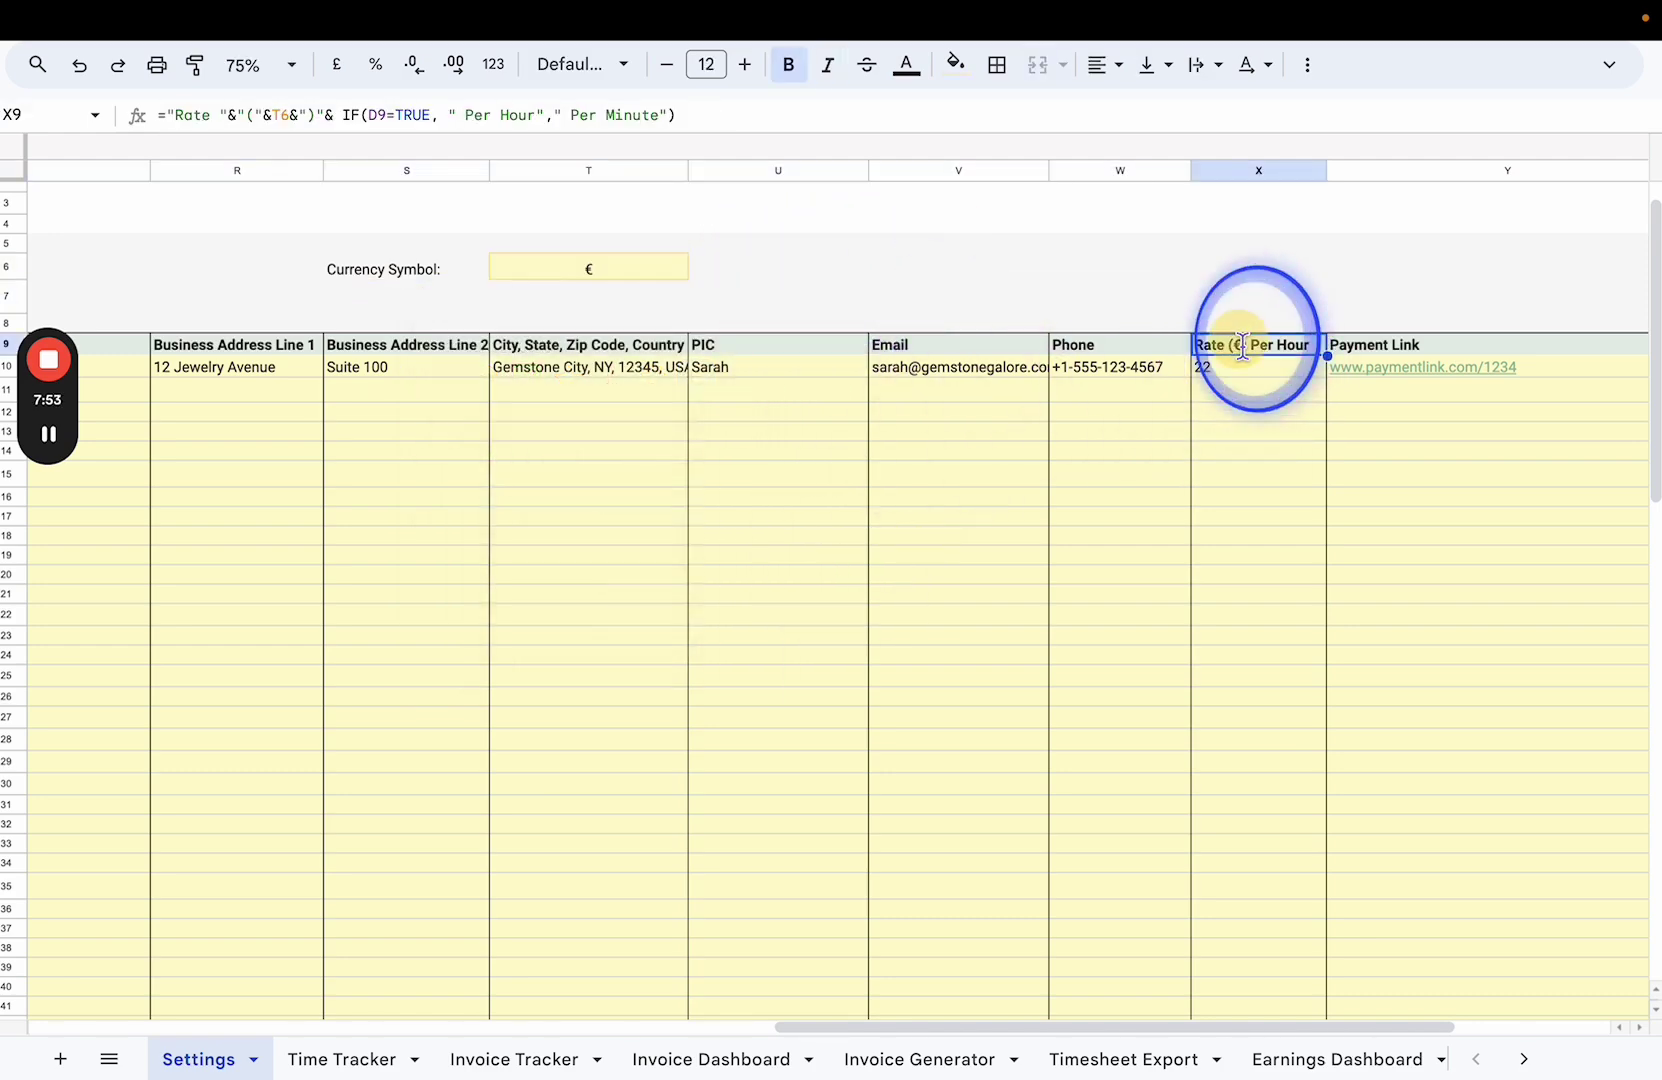
left_click(380, 1058)
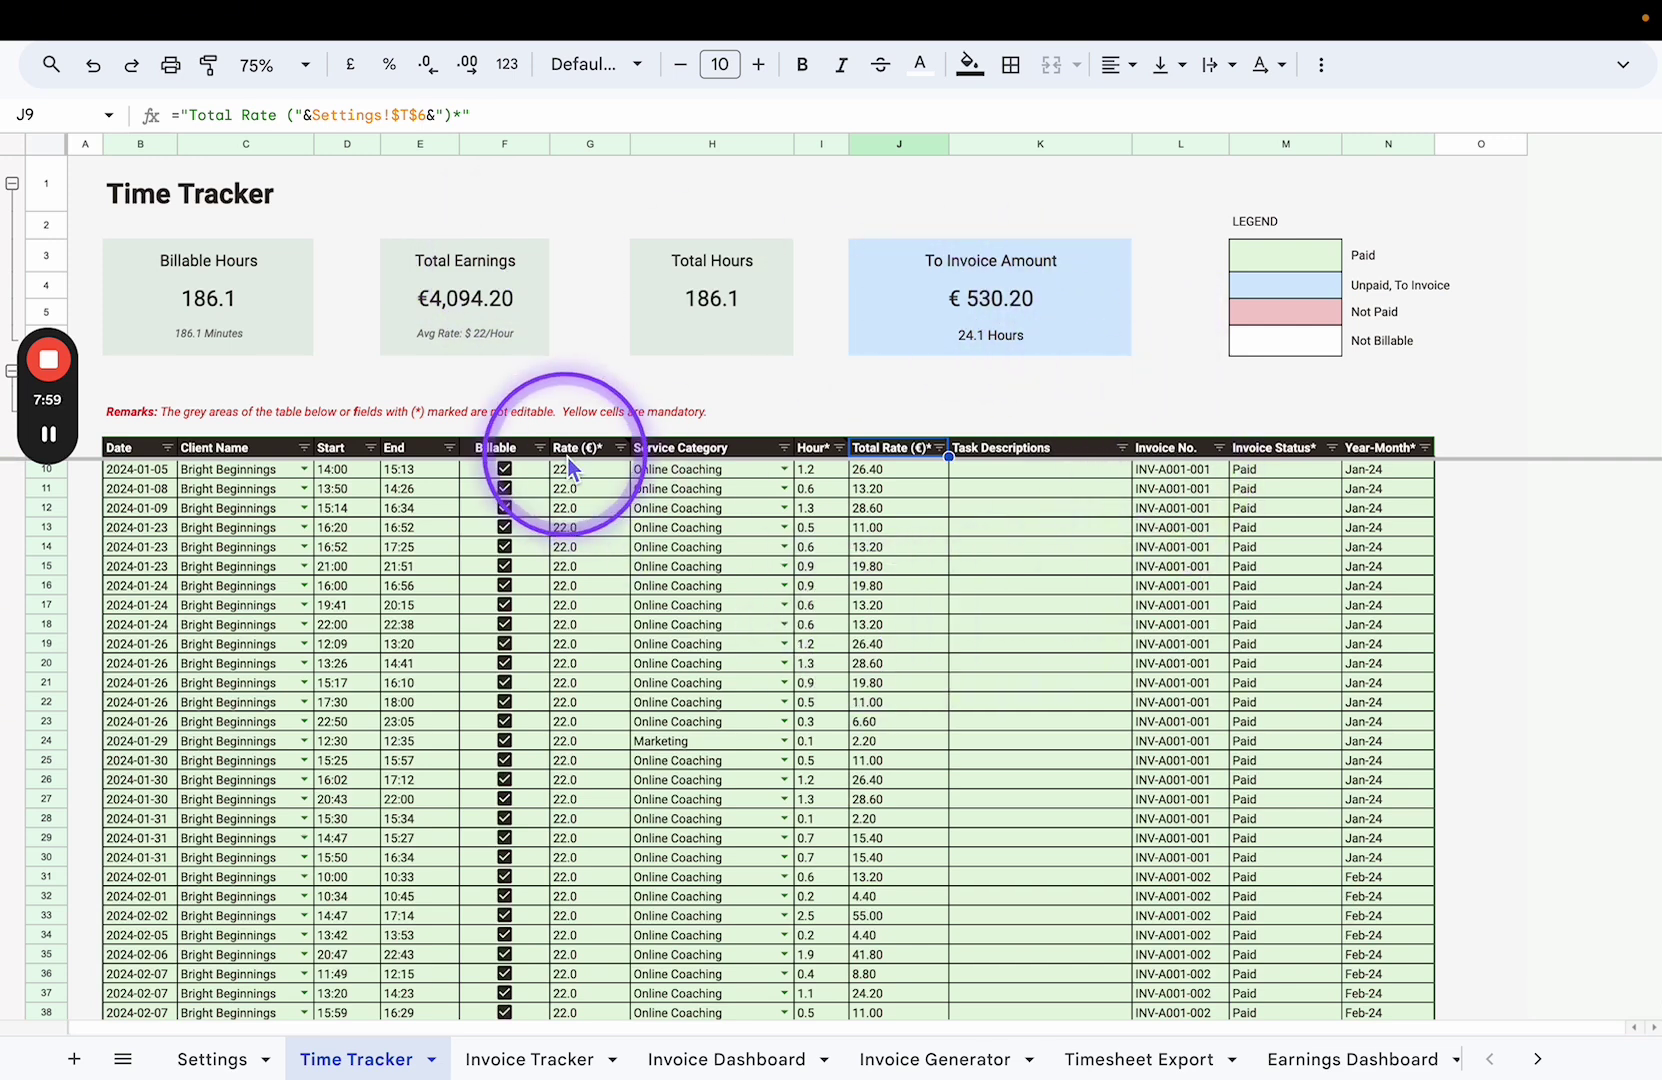
mouse_move(593, 460)
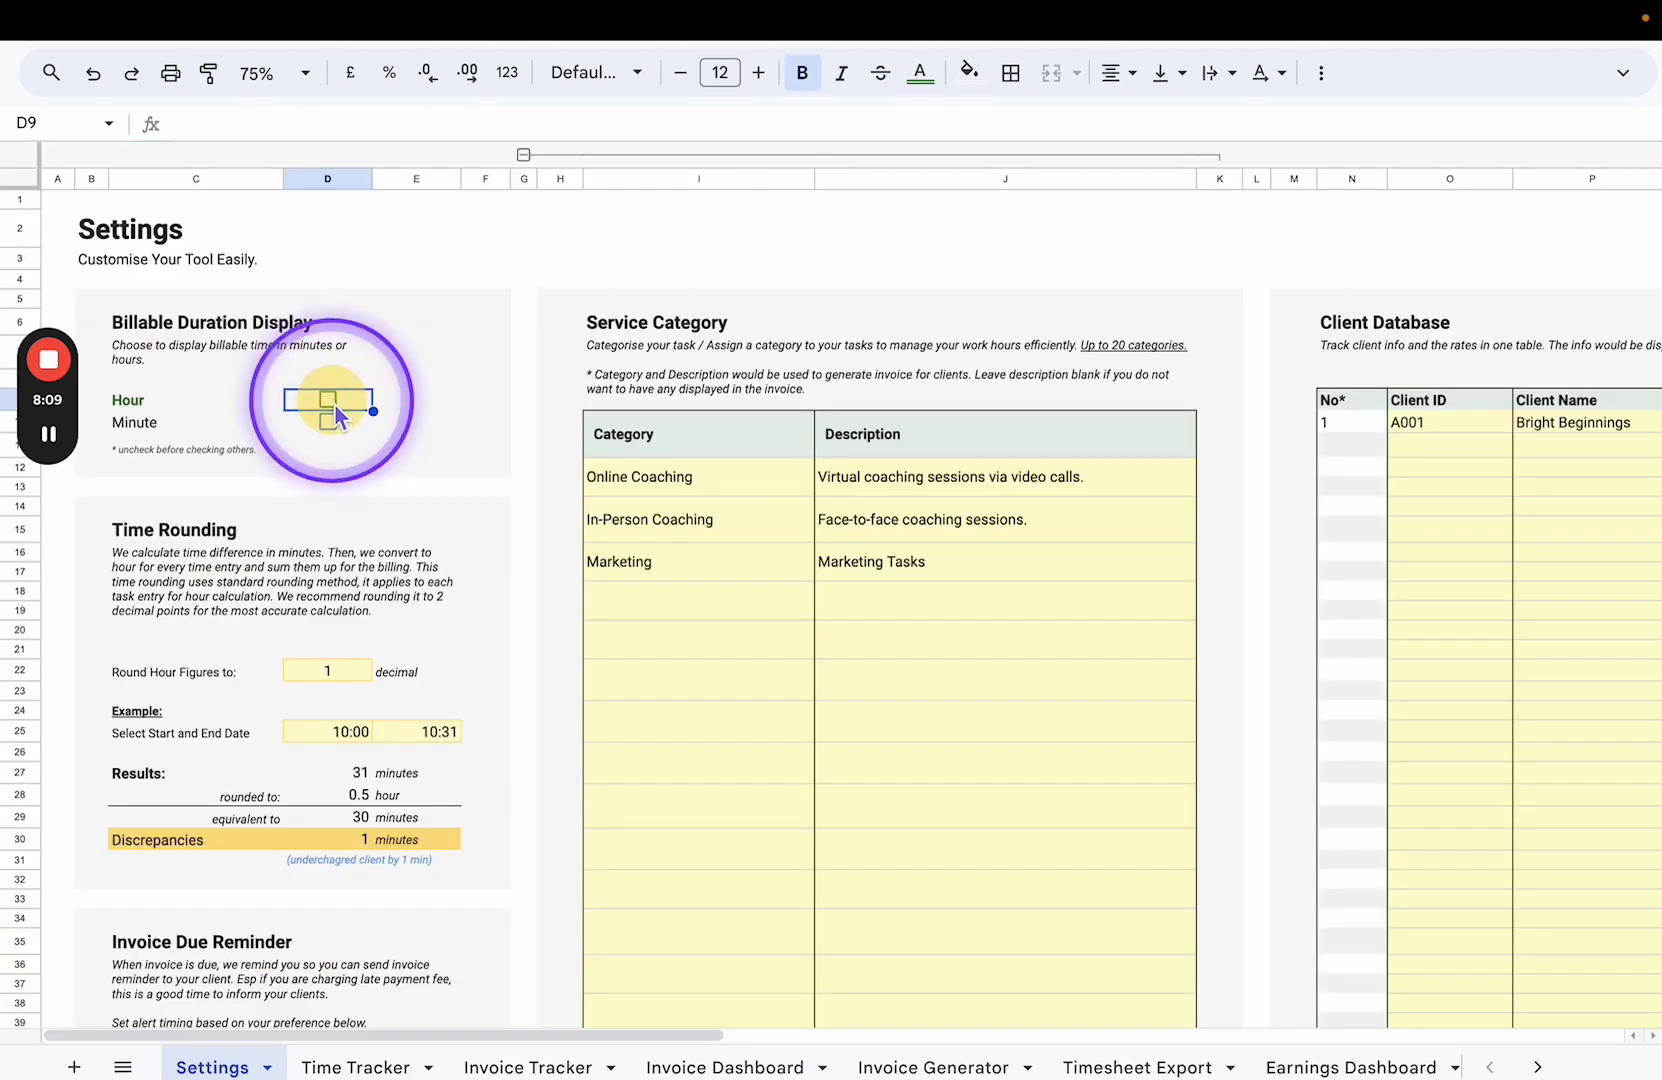
Turn on Minute under Billable Duration Display and check the rate header in the Client Database.
left_click(330, 422)
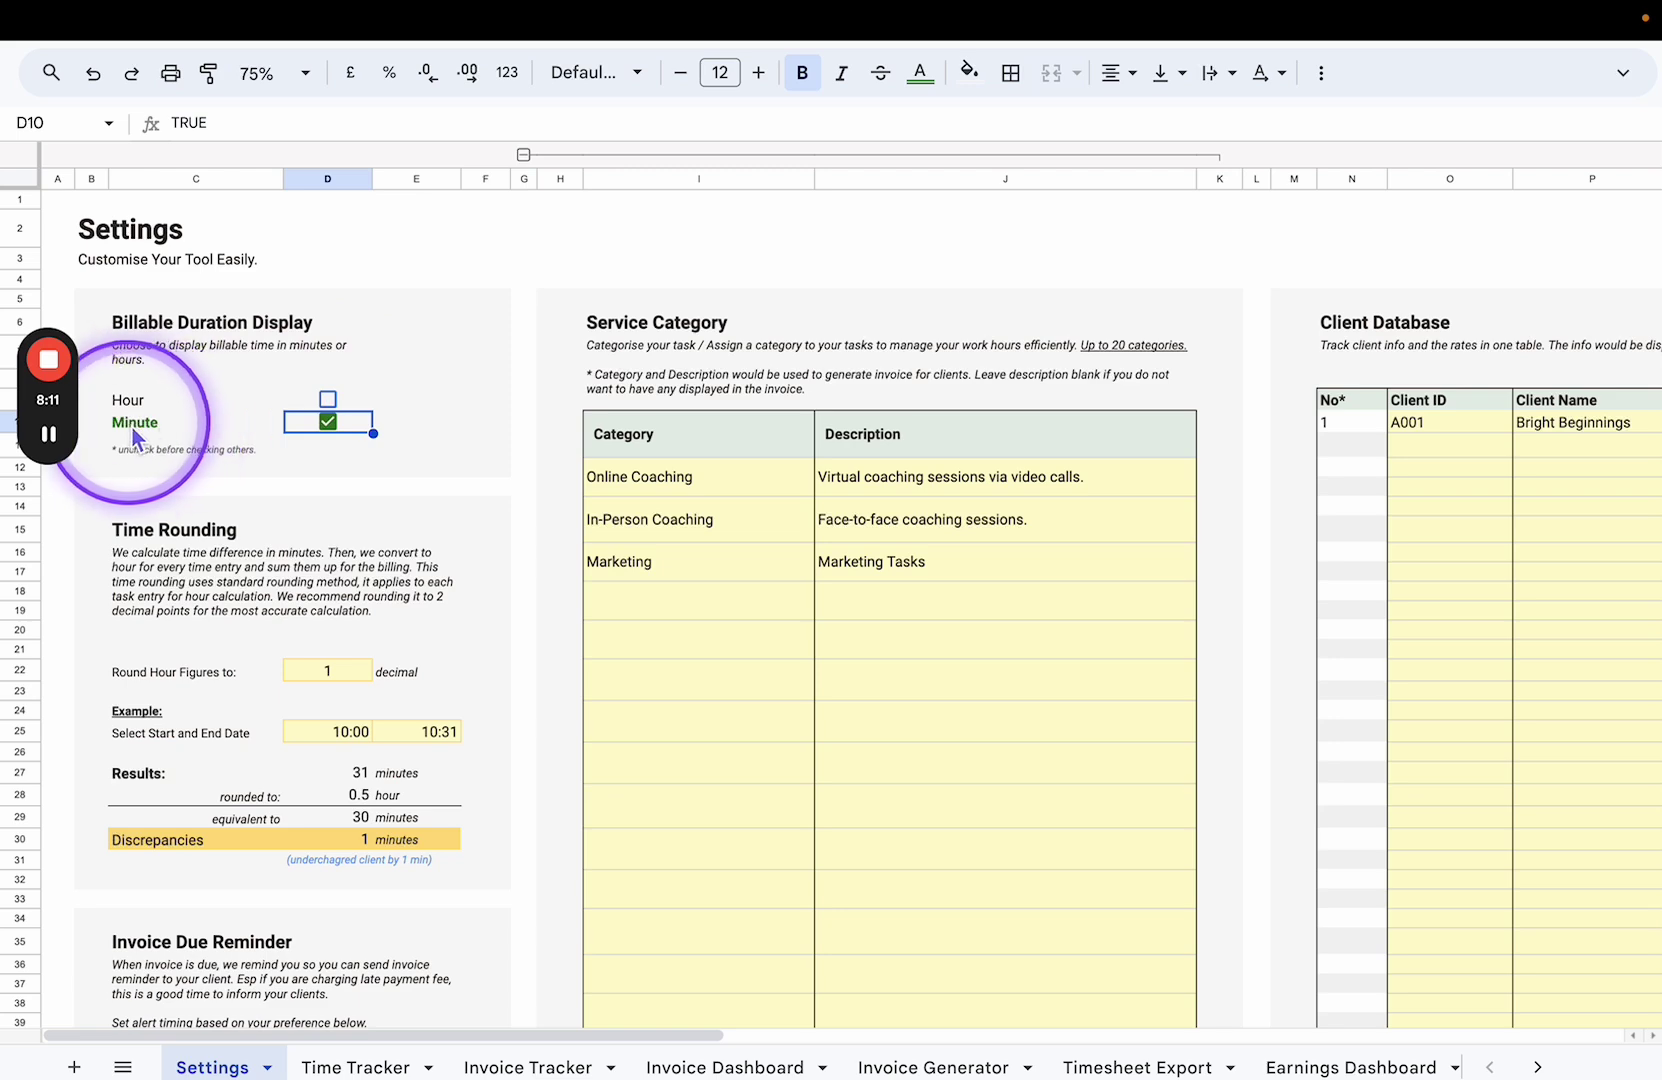
scroll(200, 434, "right", 10)
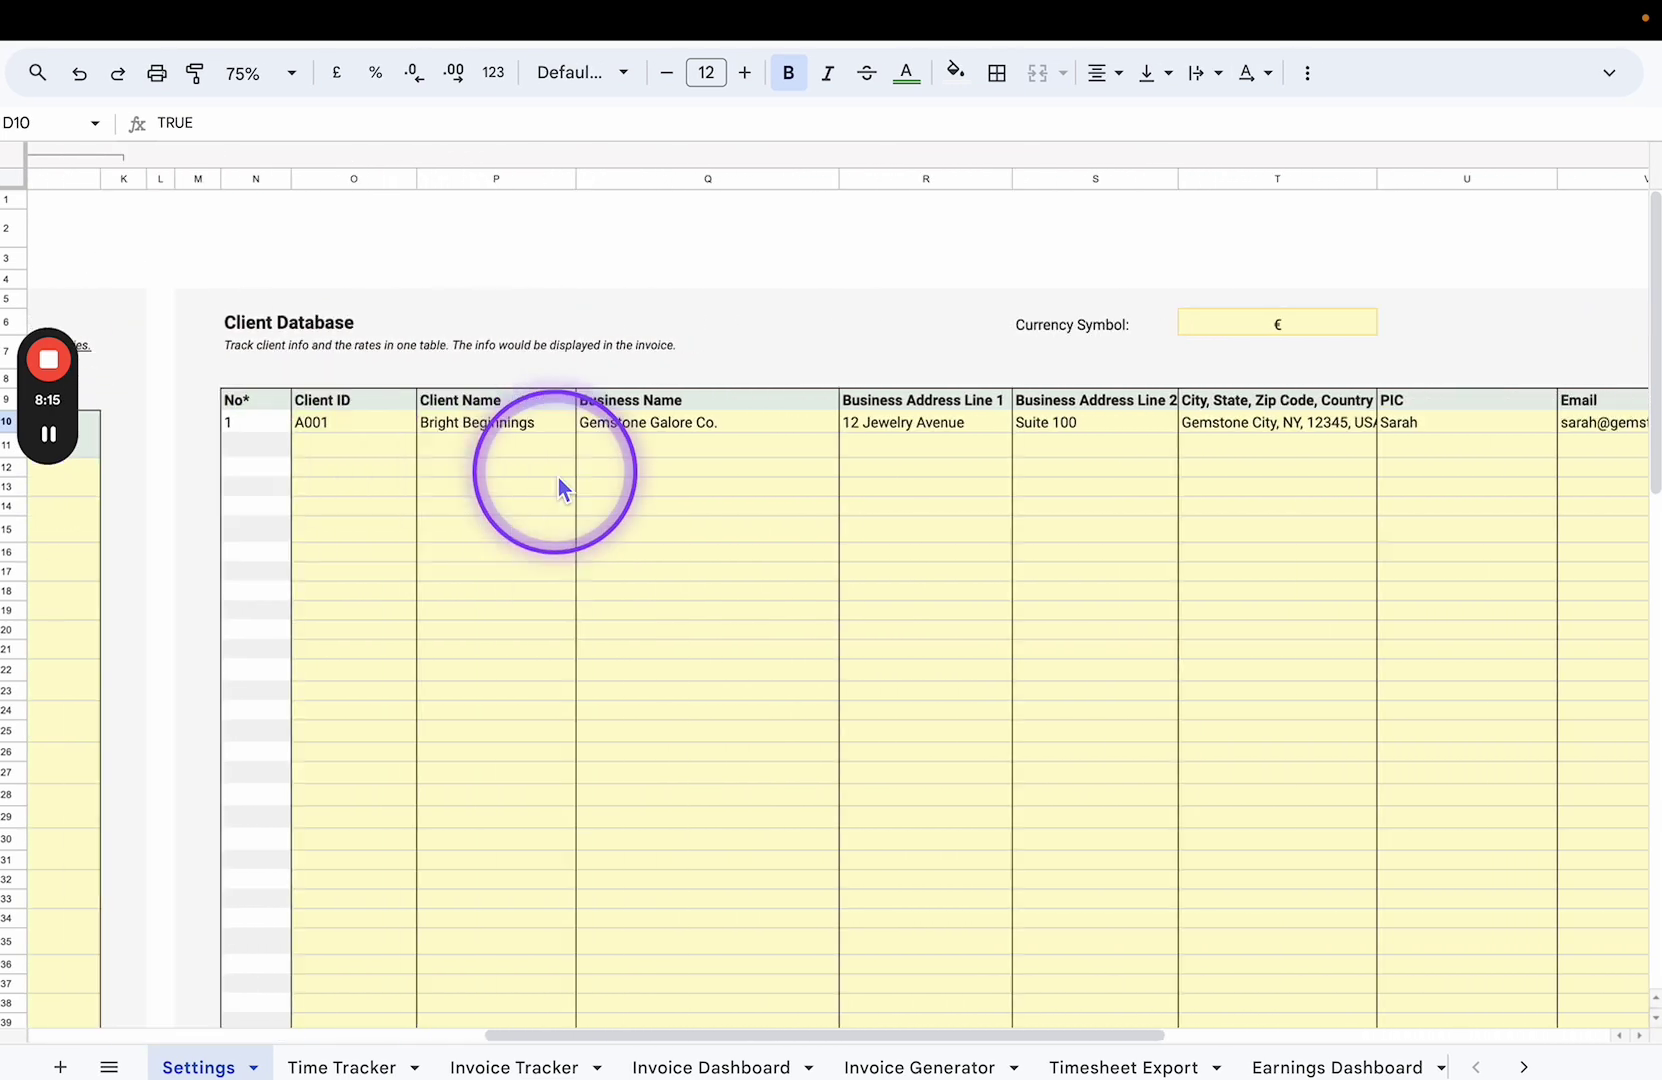
scroll(1235, 490, "right", 15)
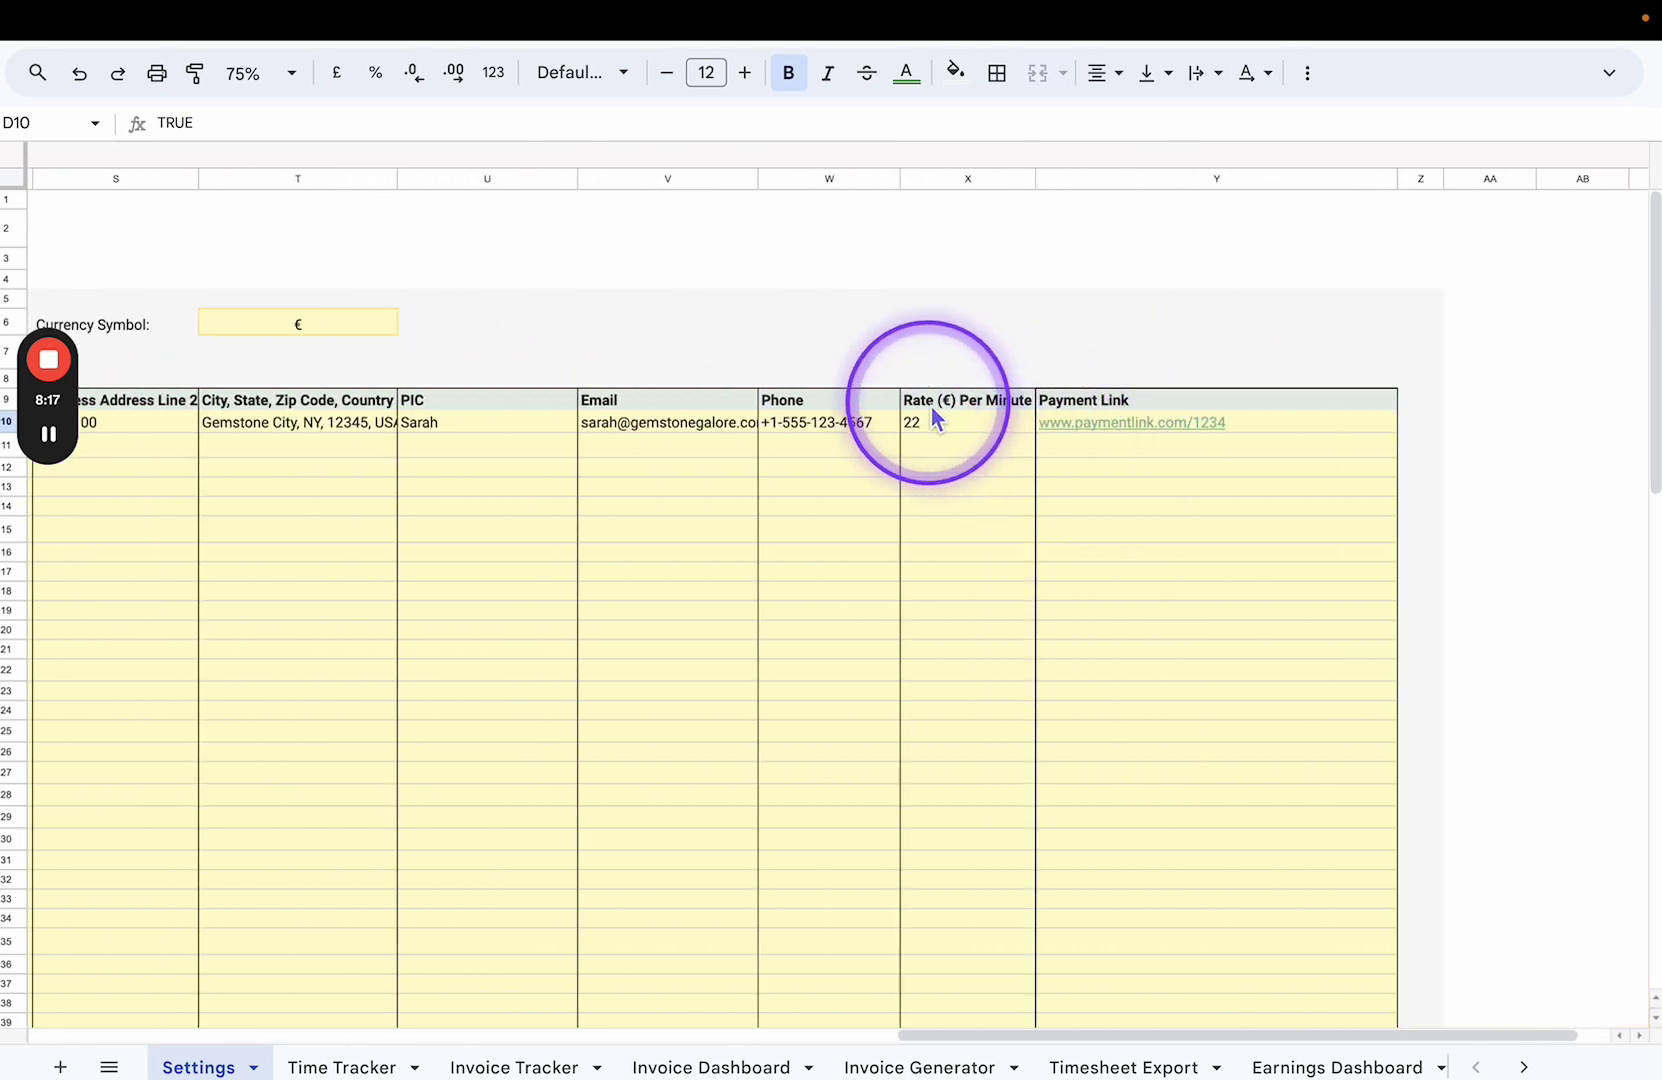
scroll(1024, 408, "left", 20)
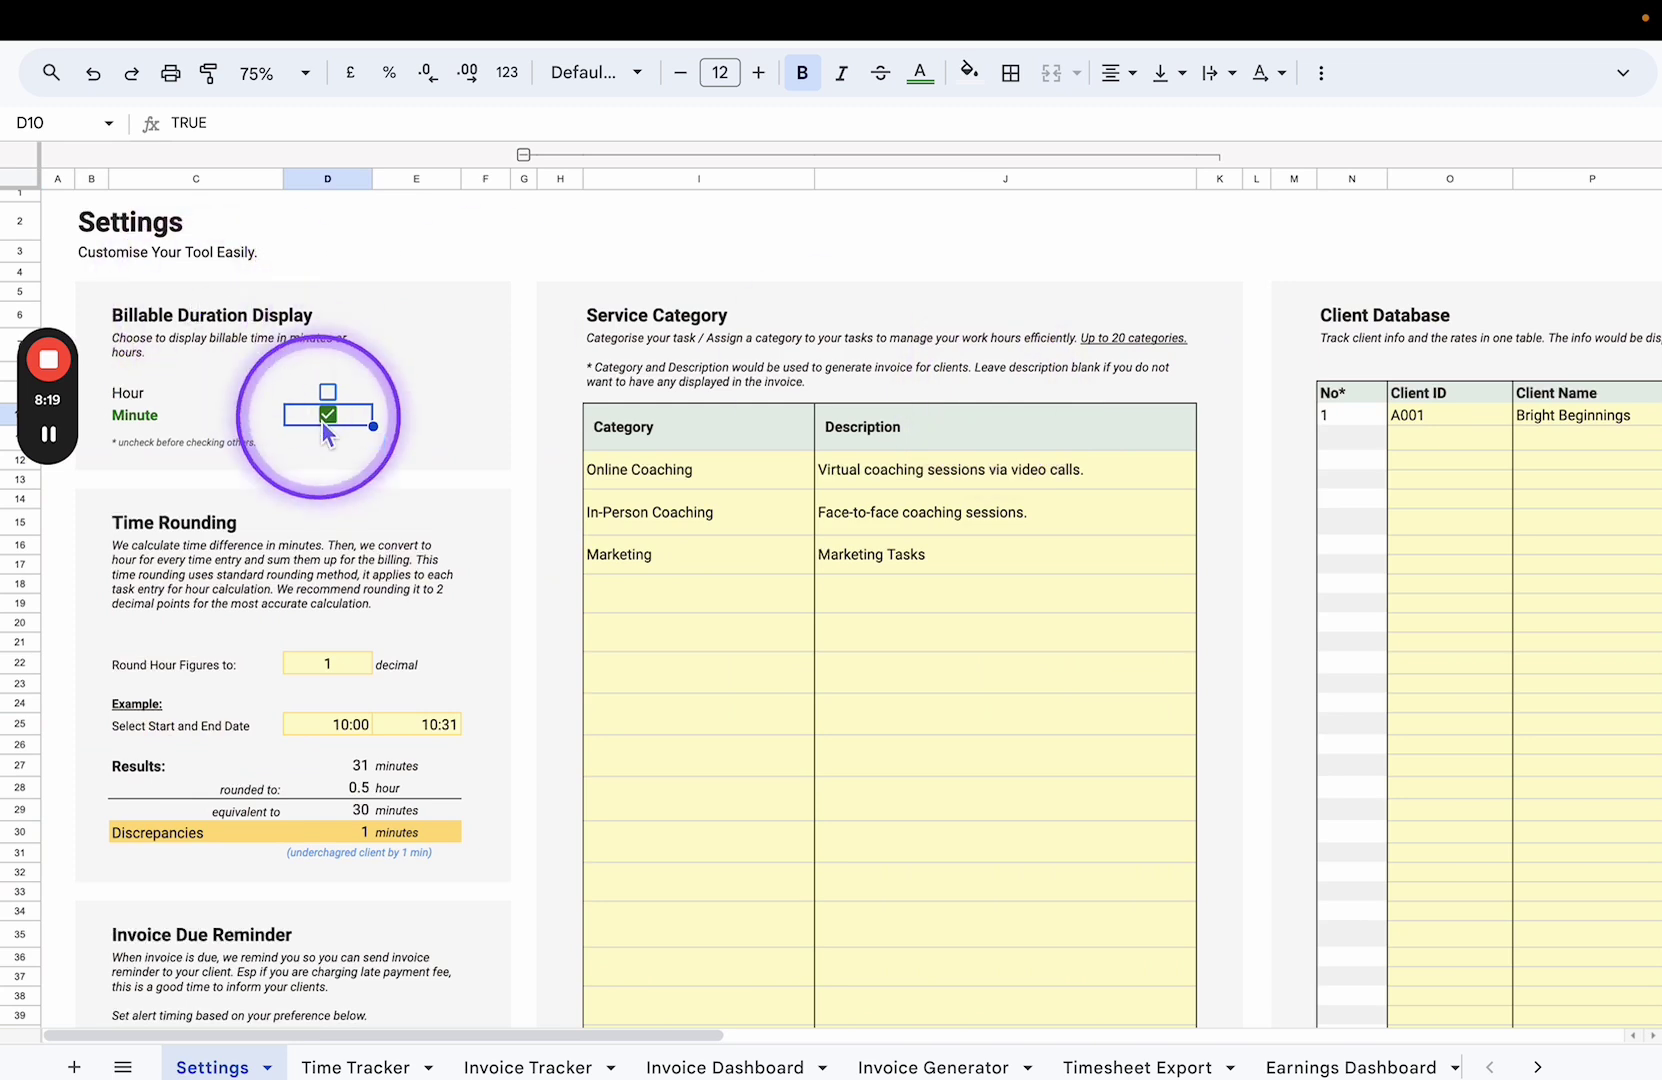
Switch the Billable Duration Display from Minute to Hour and check the Client Database's rate header again.
left_click(330, 416)
left_click(328, 395)
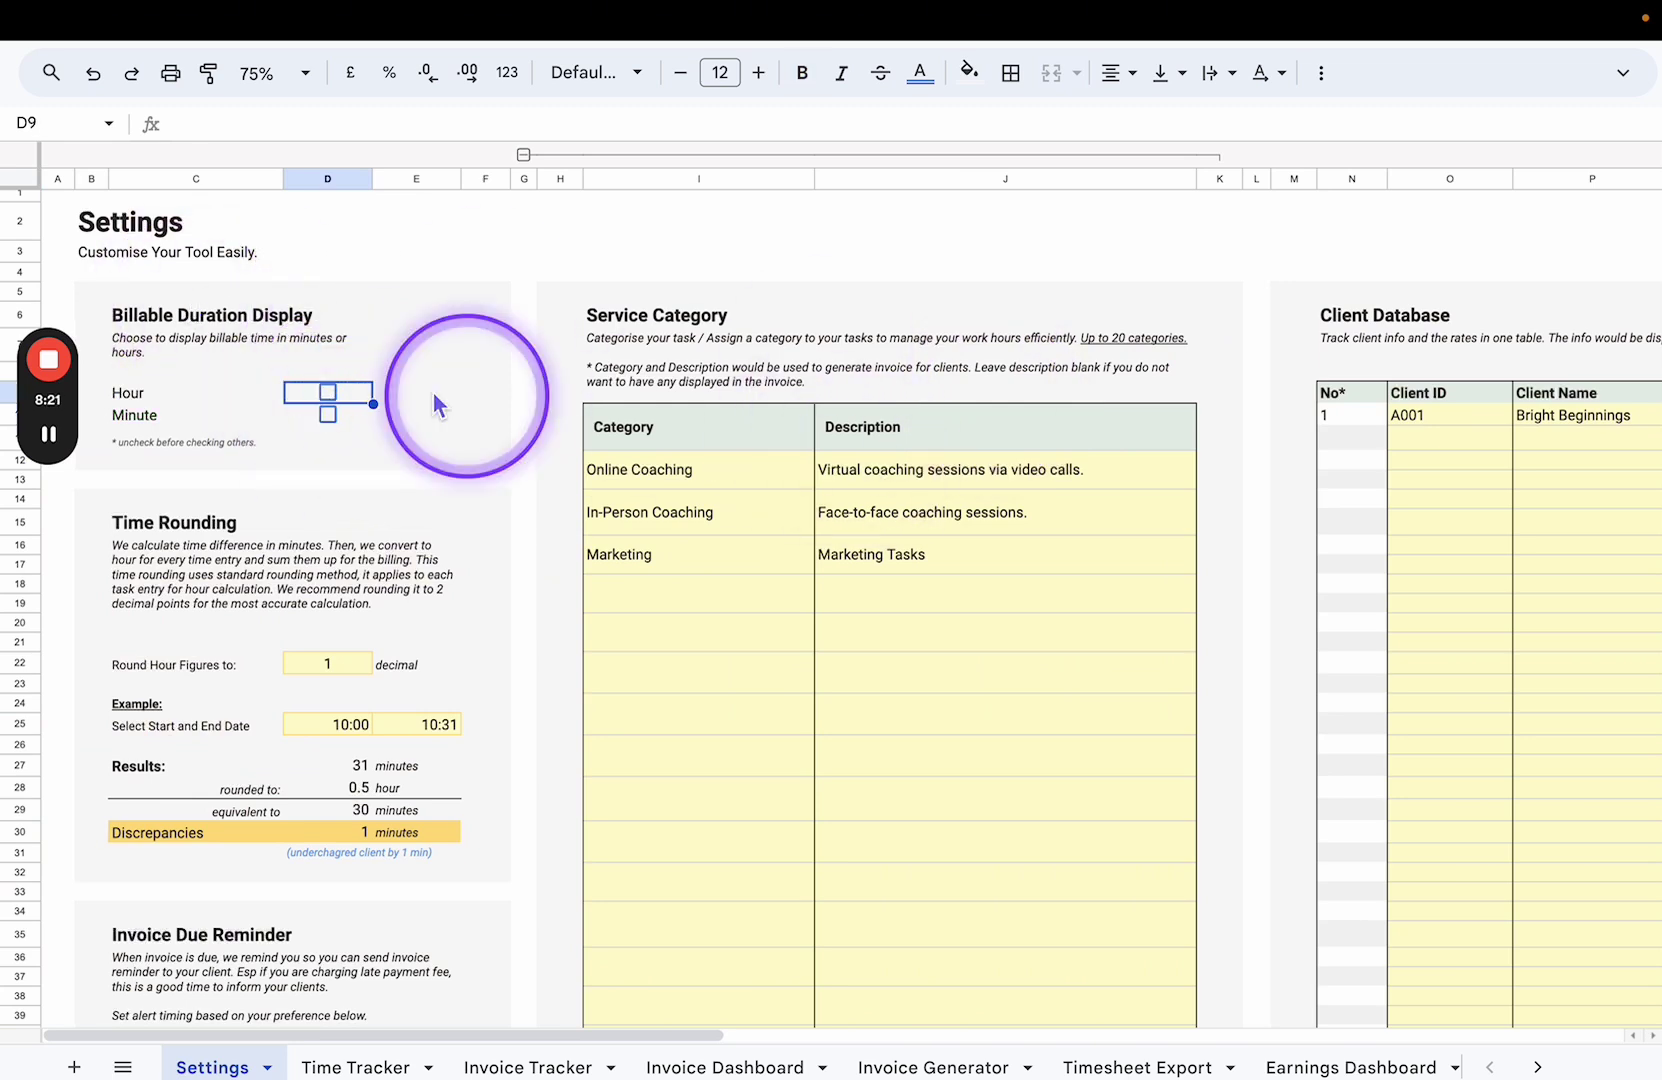
left_click(328, 392)
scroll(1420, 468, "right", 6)
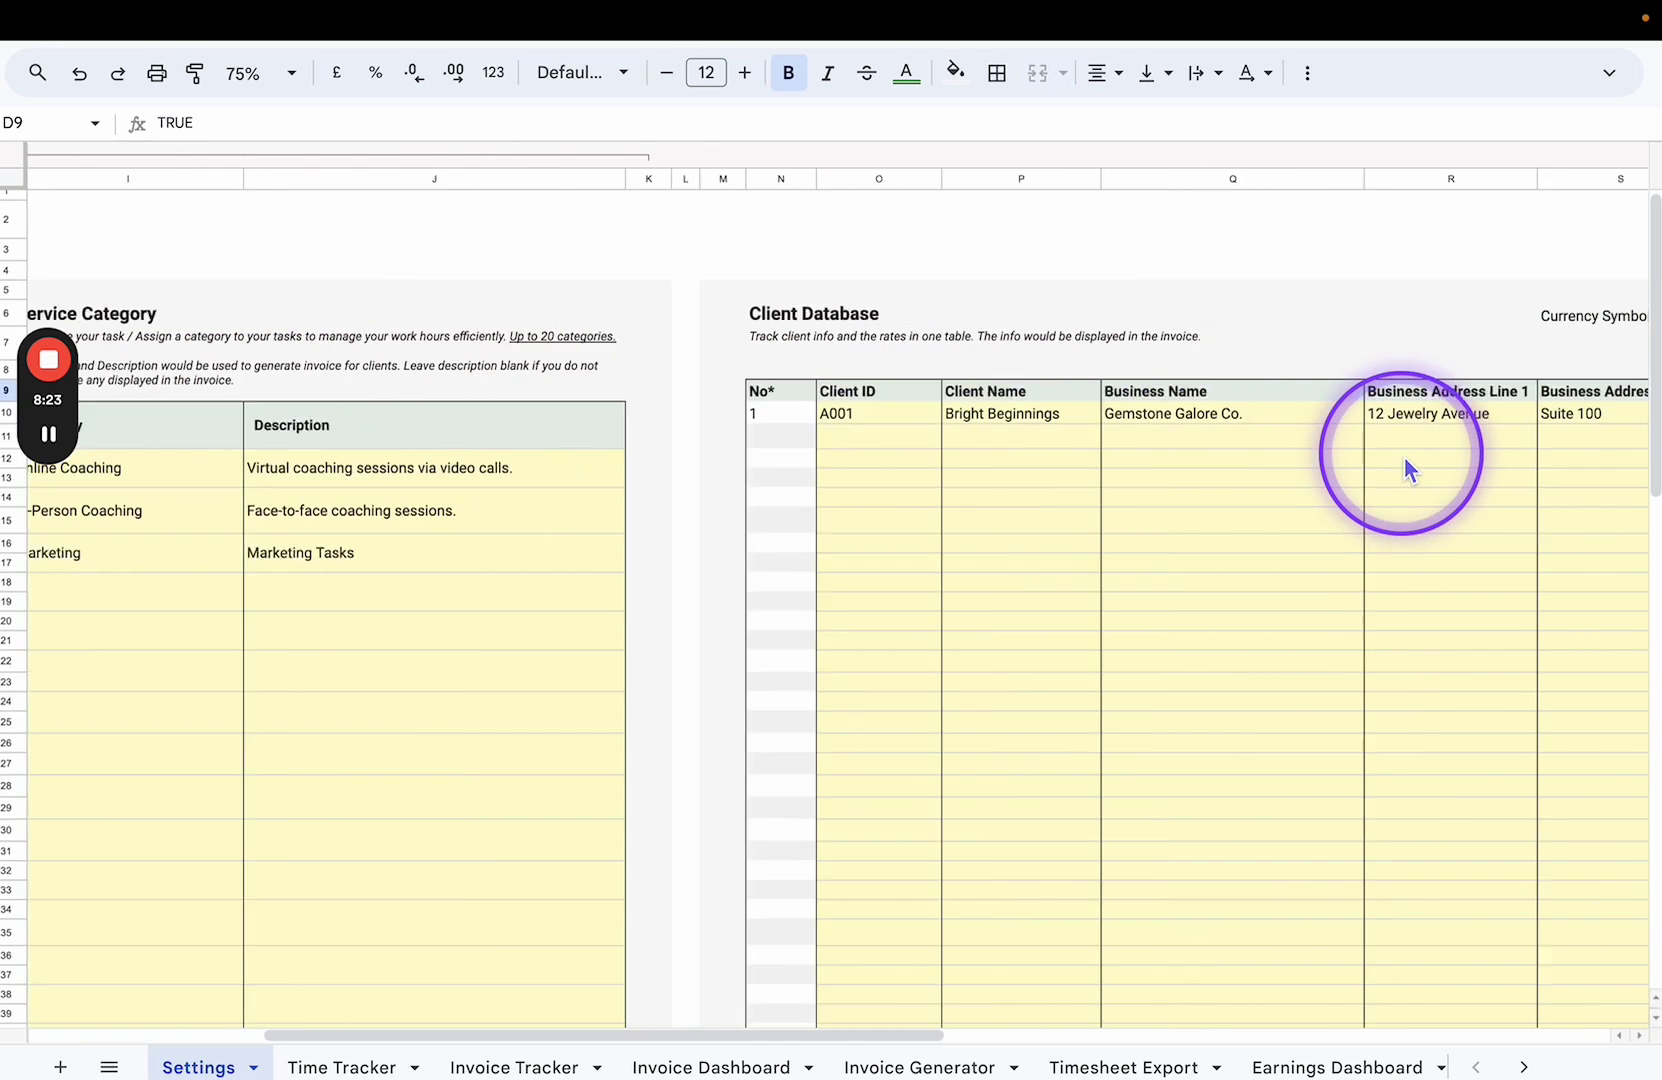
scroll(1405, 462, "right", 8)
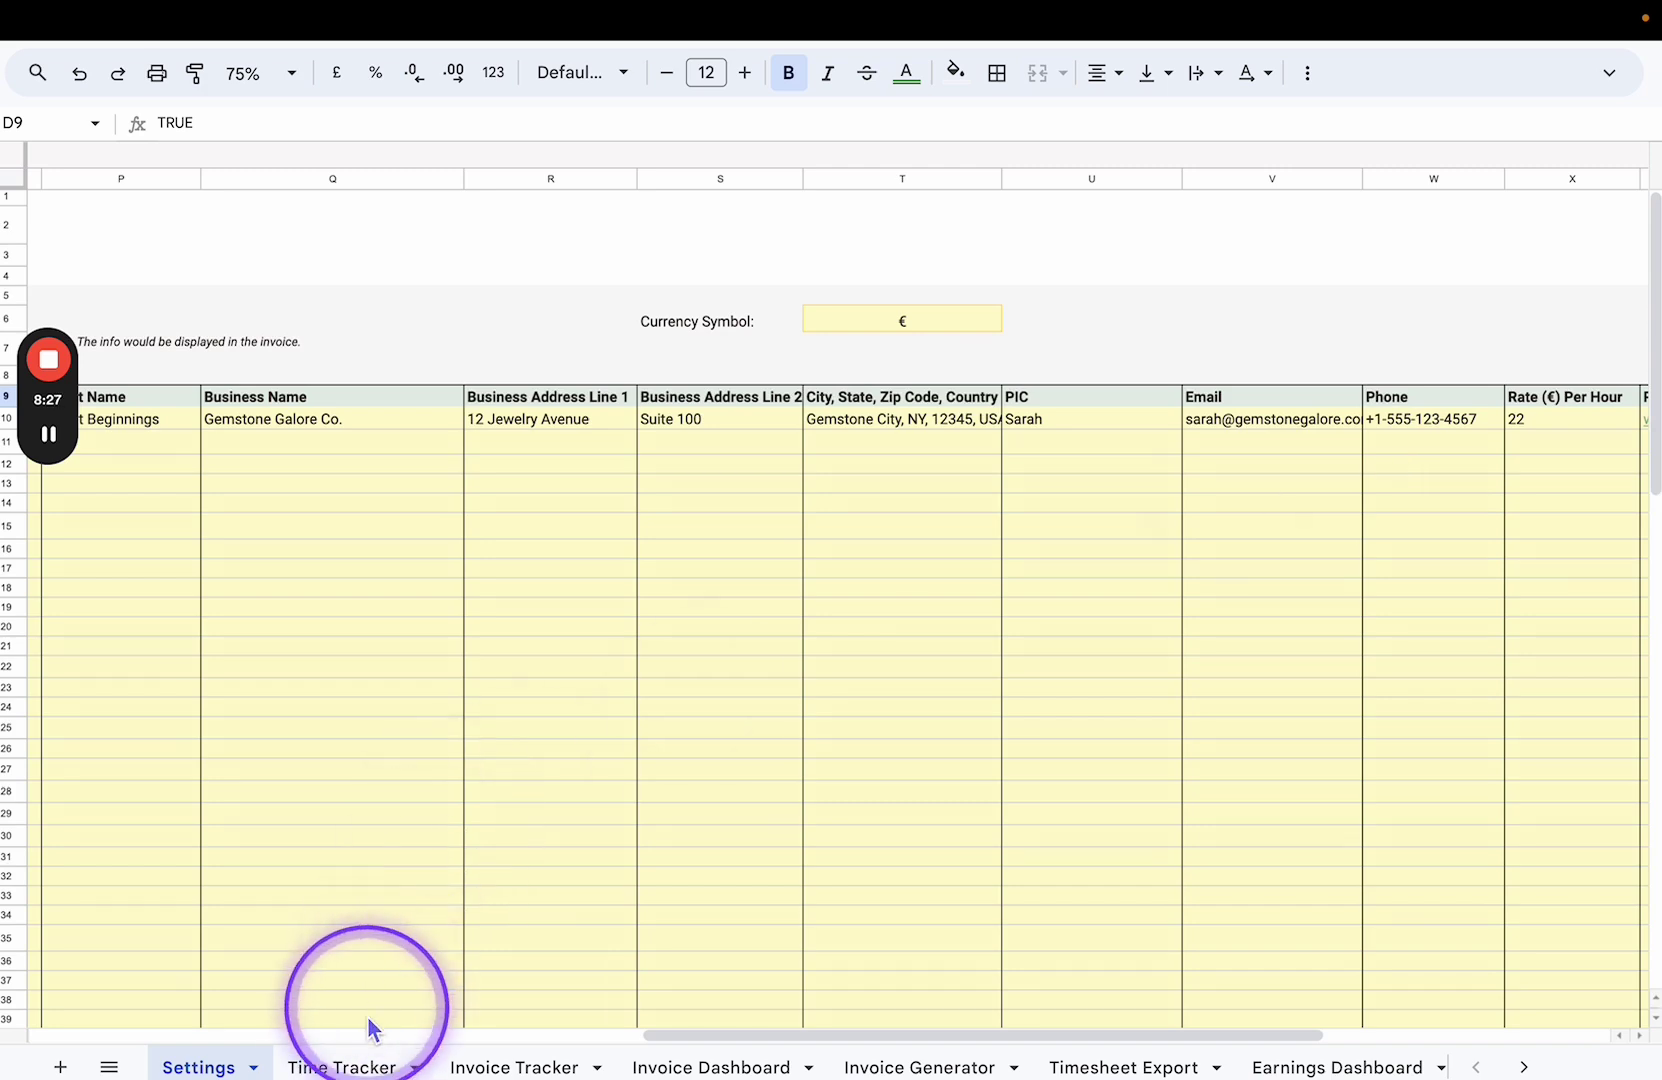
In the Time Tracker, copy the last entry's date into row 210 and change it to today's date, 2024-07-08.
left_click(345, 1066)
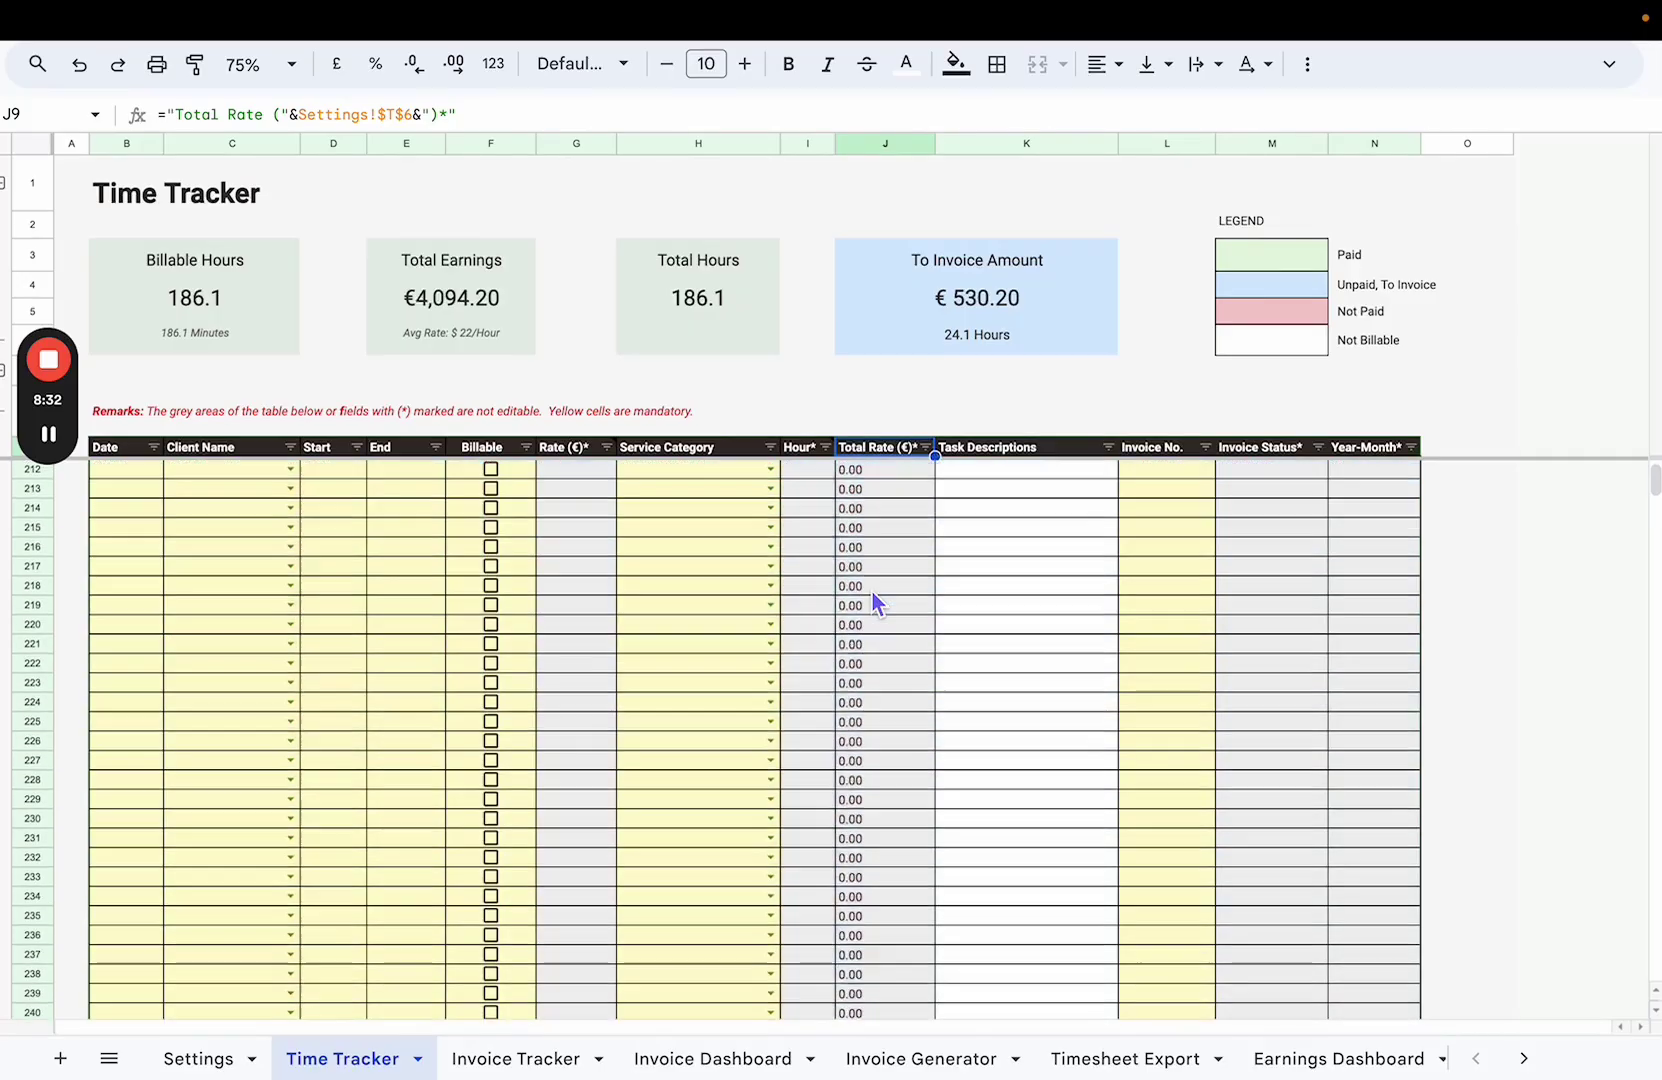
scroll(871, 589, "up", 10)
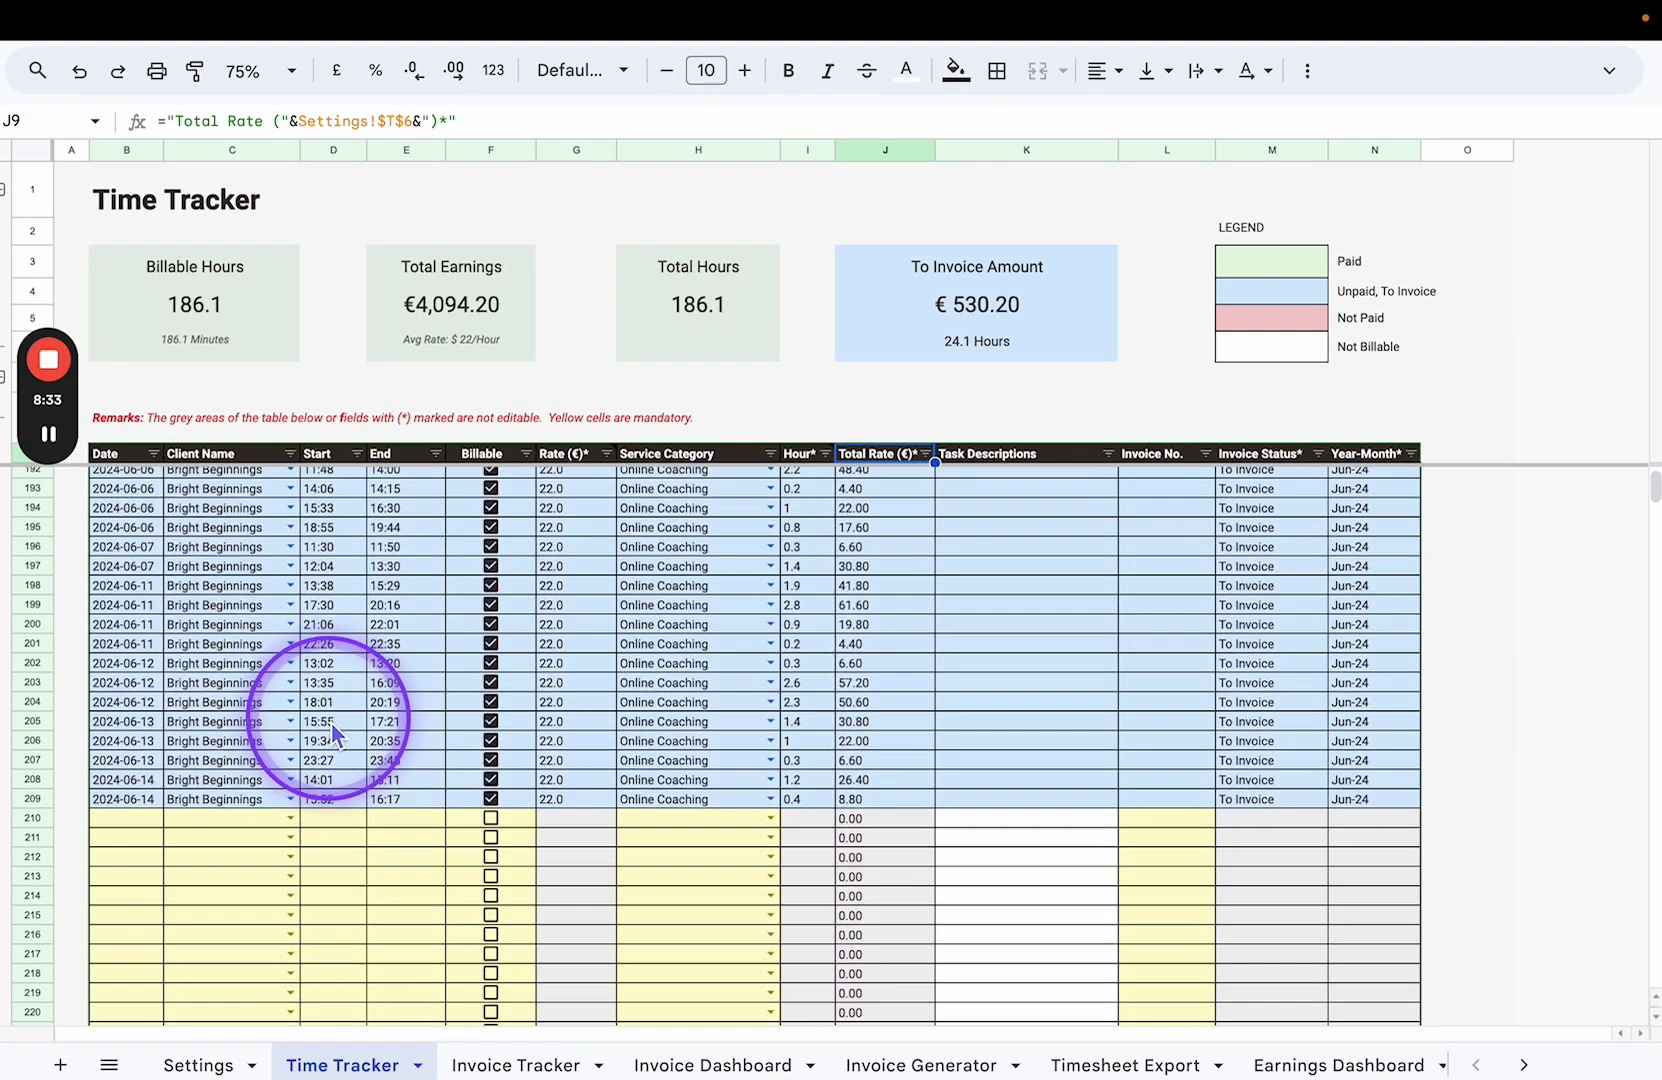
double_click(149, 818)
double_click(149, 801)
key("ctrl+c")
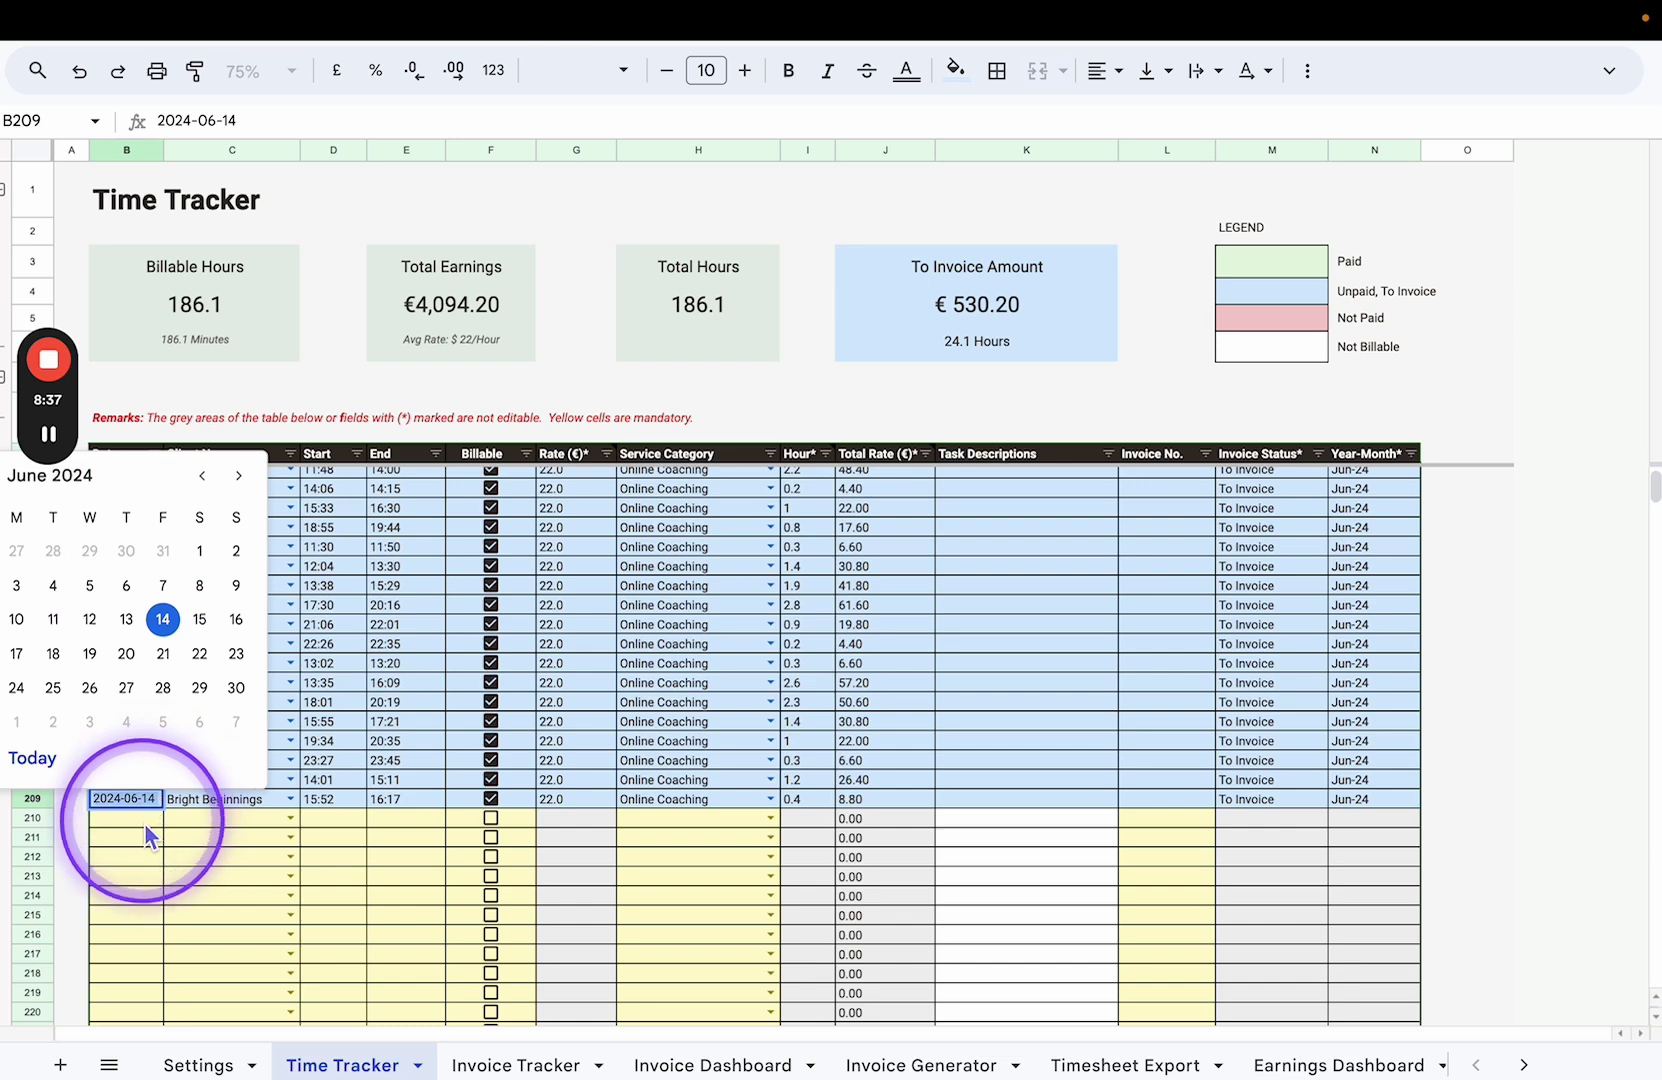
left_click(144, 823)
key("ctrl+v")
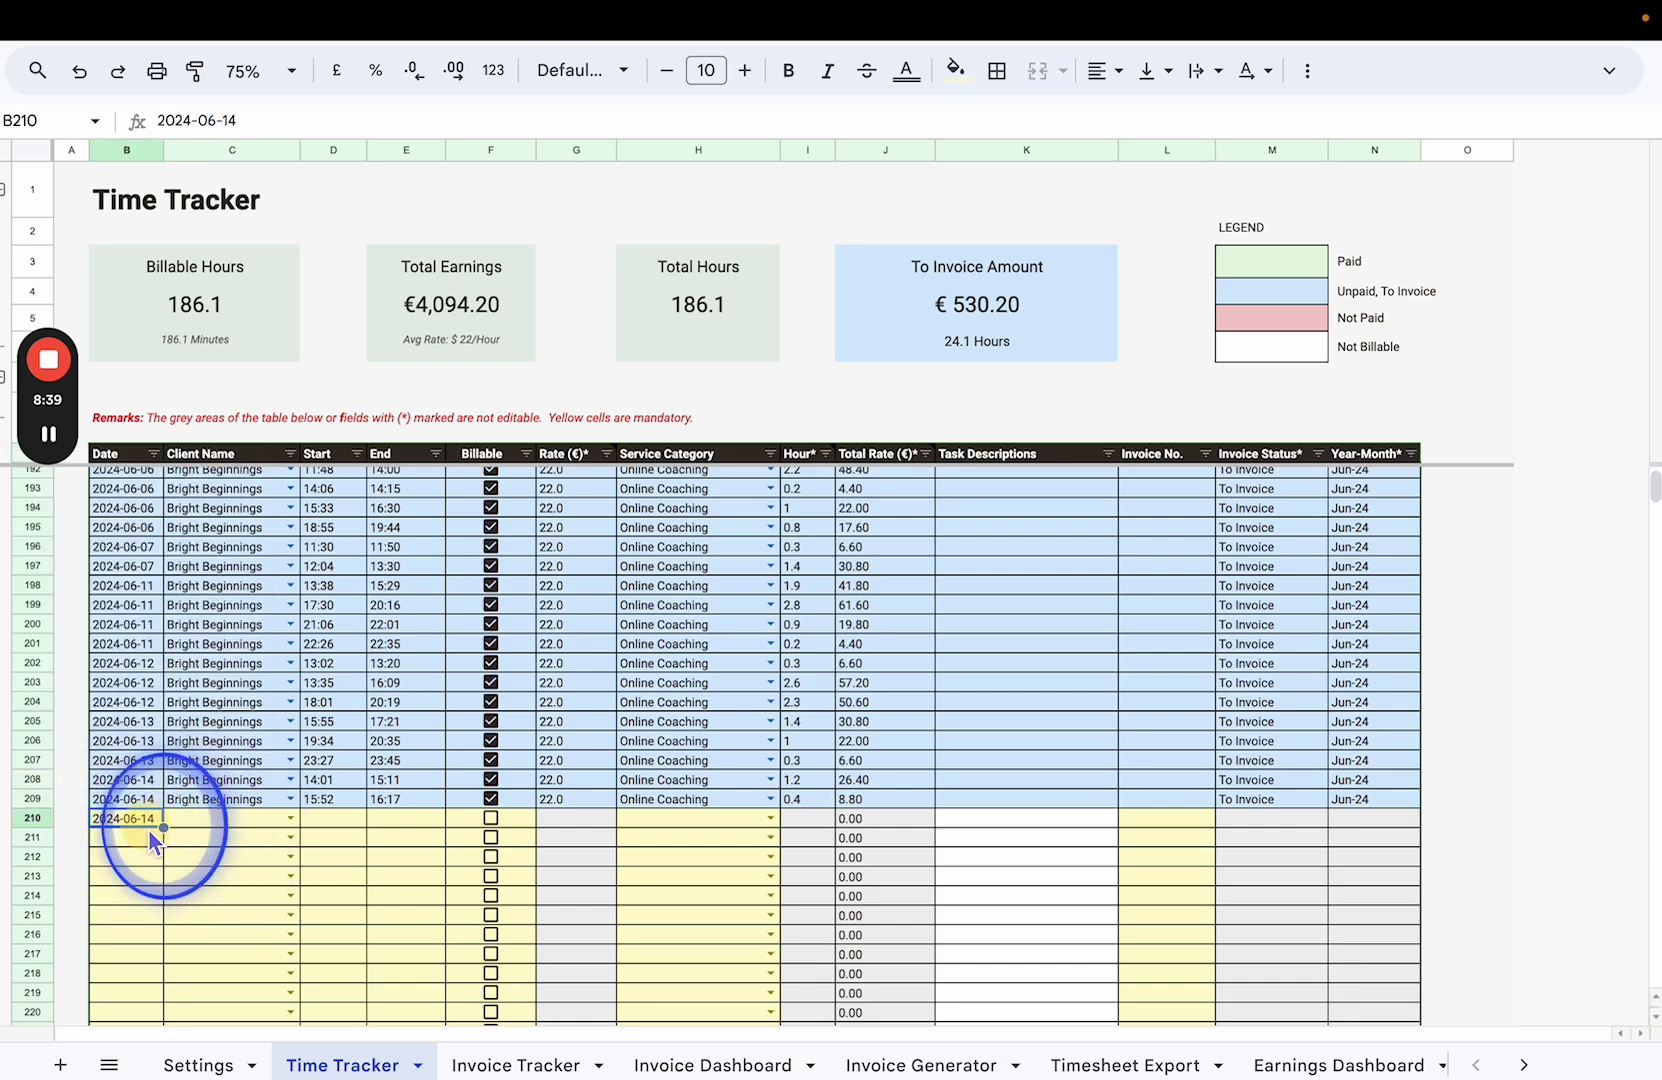
double_click(148, 828)
left_click(32, 776)
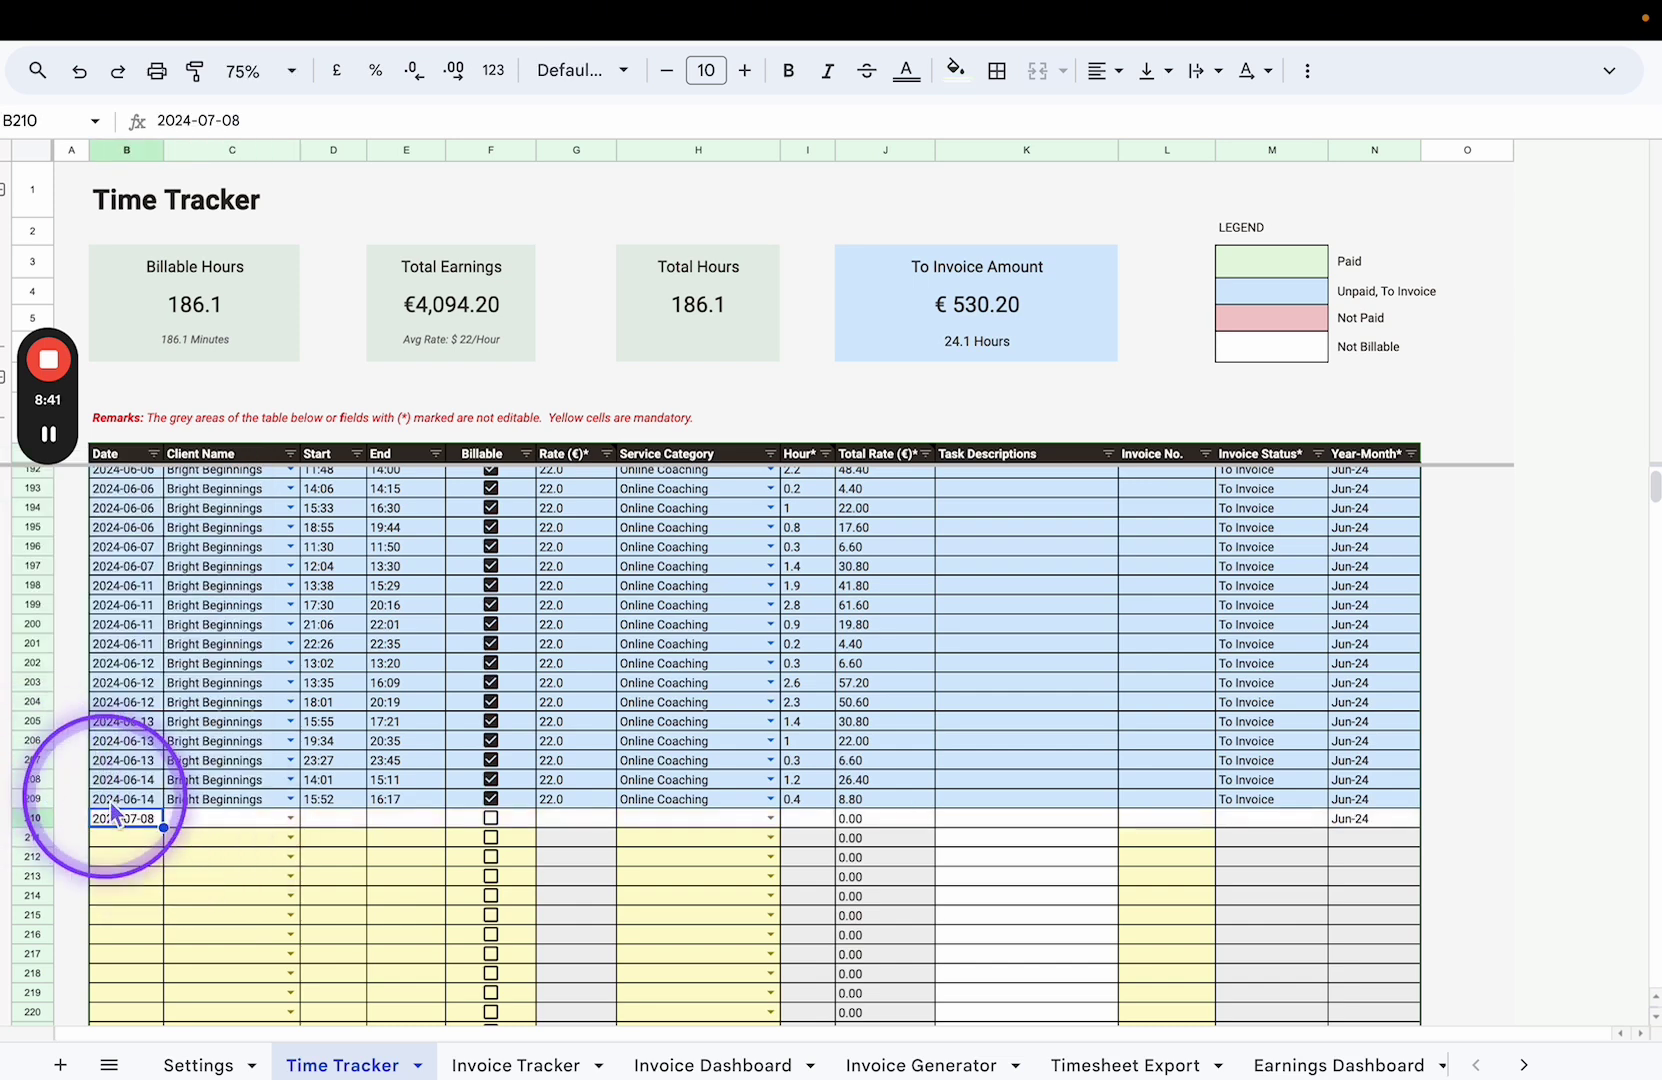
Choose Bright Beginnings as the client in row 210 and compare the entry with the Client Database in Settings.
double_click(299, 820)
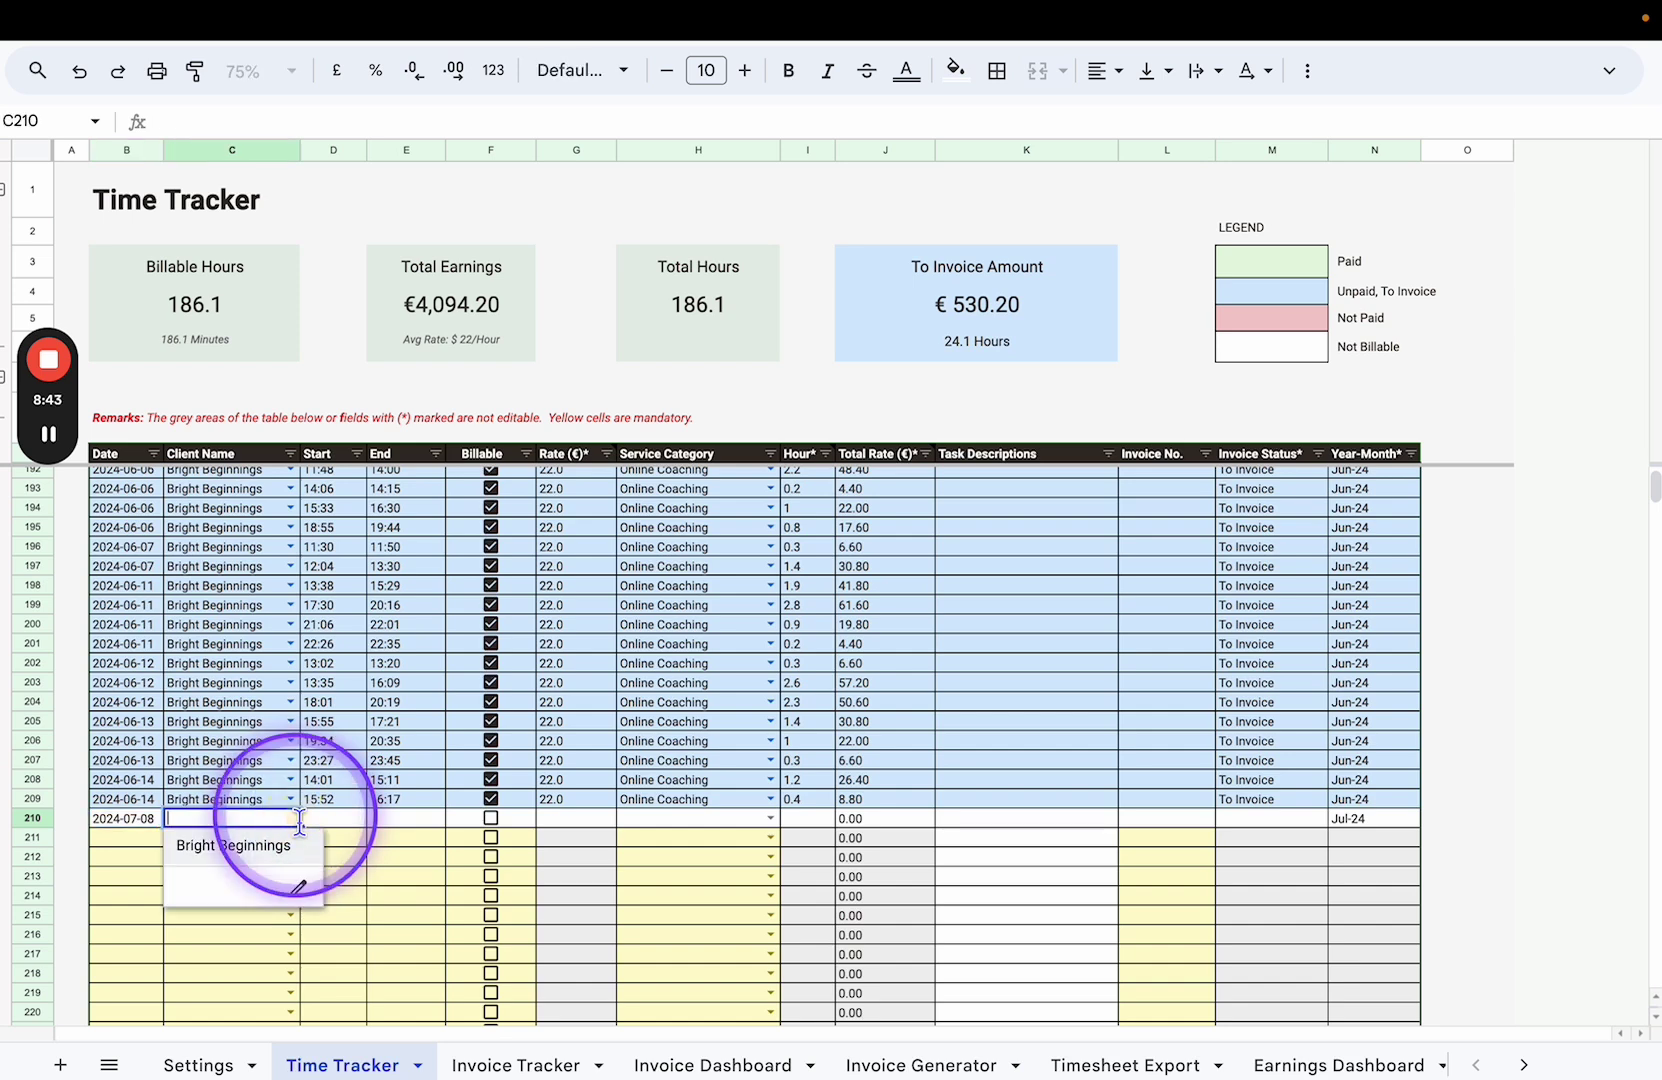
left_click(227, 862)
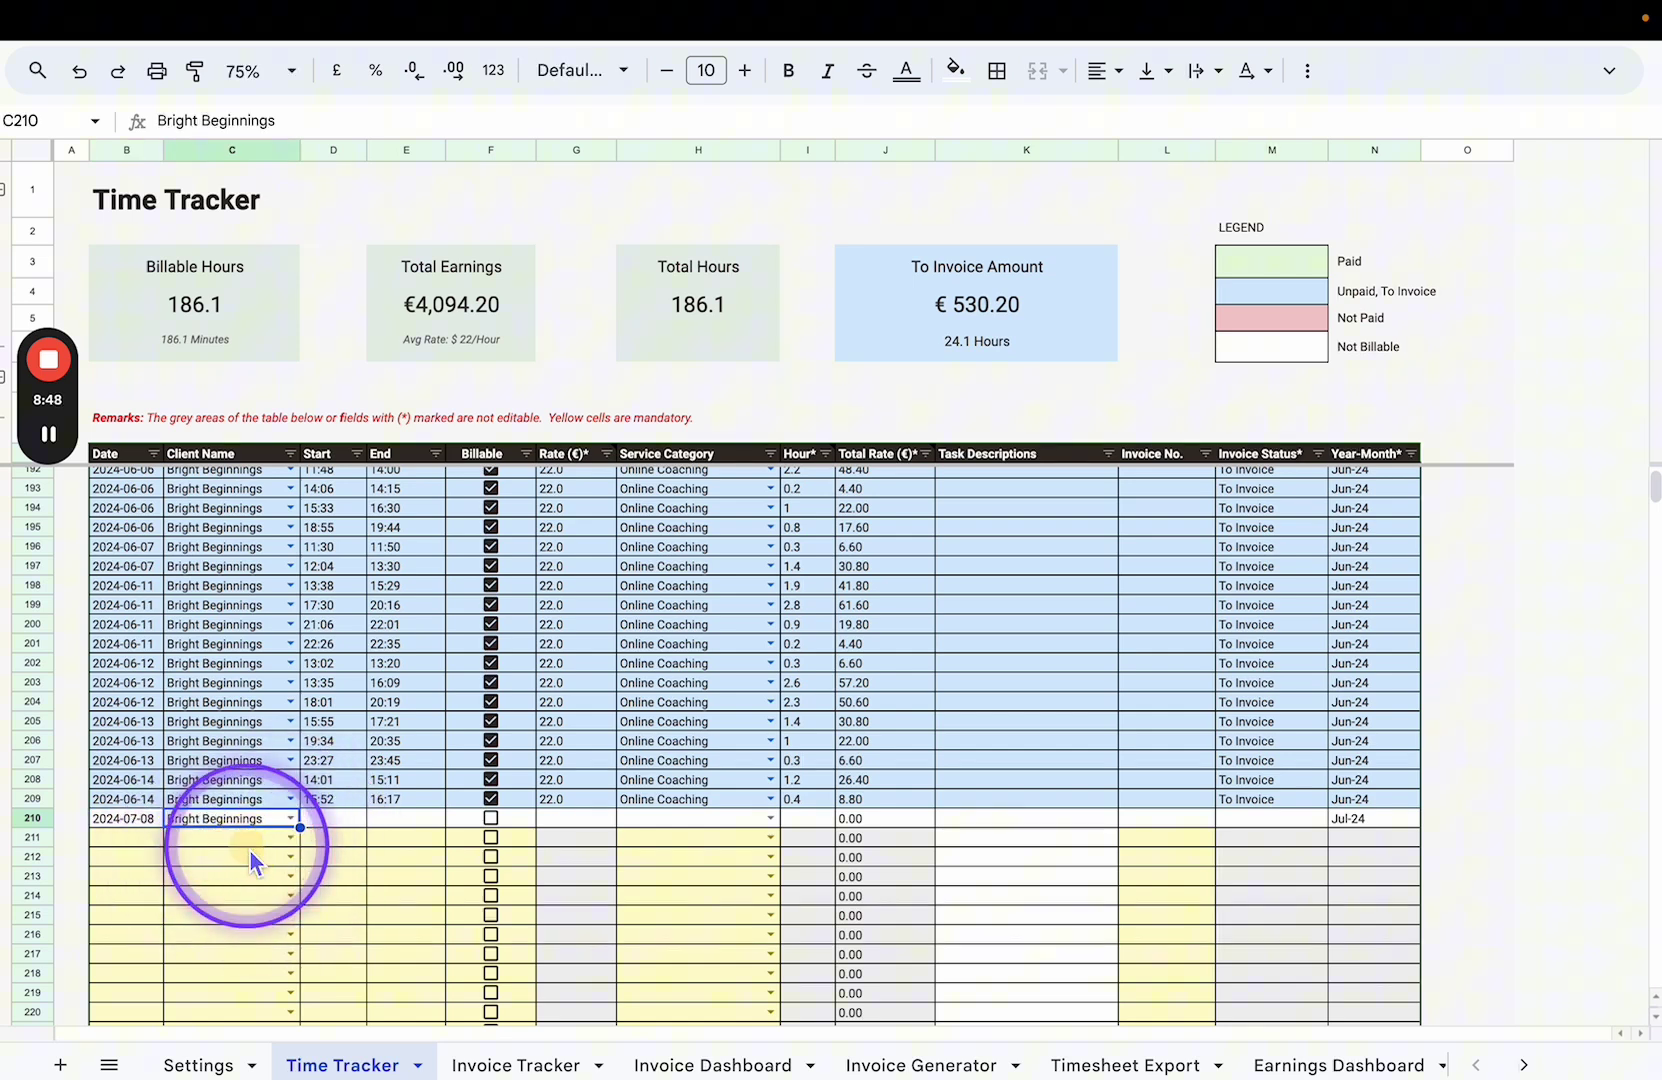
left_click(238, 1052)
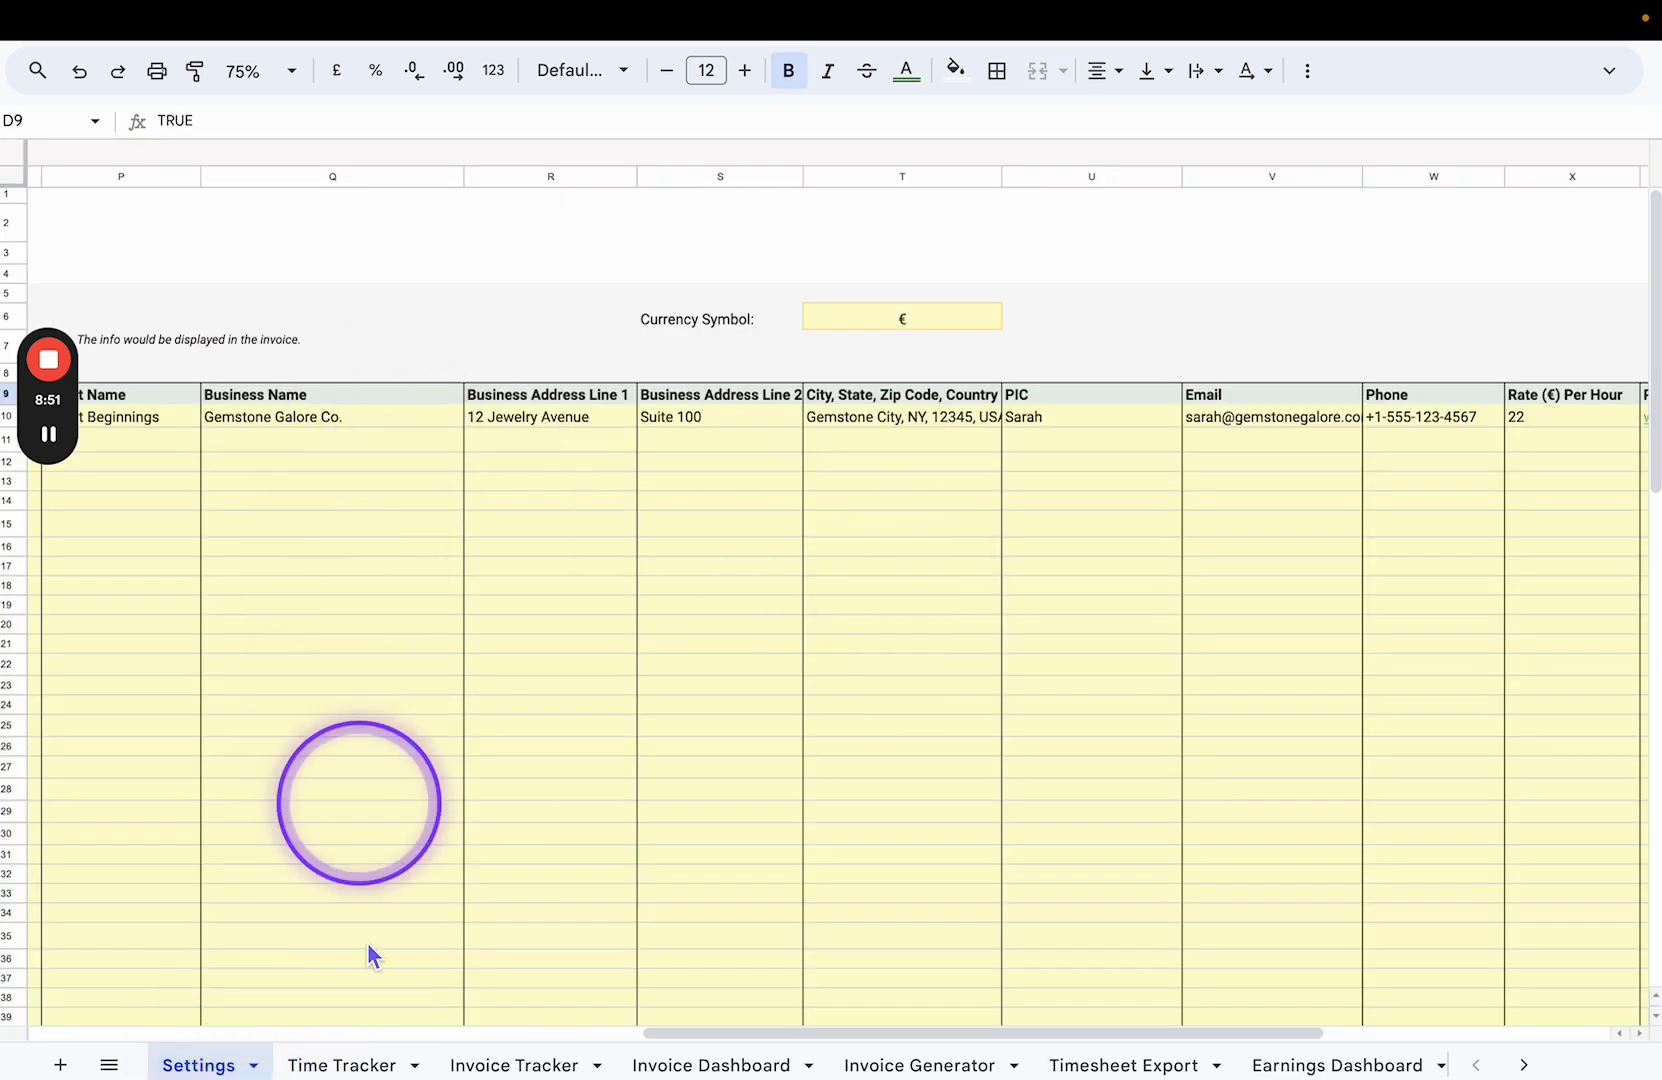
left_click(341, 1065)
left_click(289, 819)
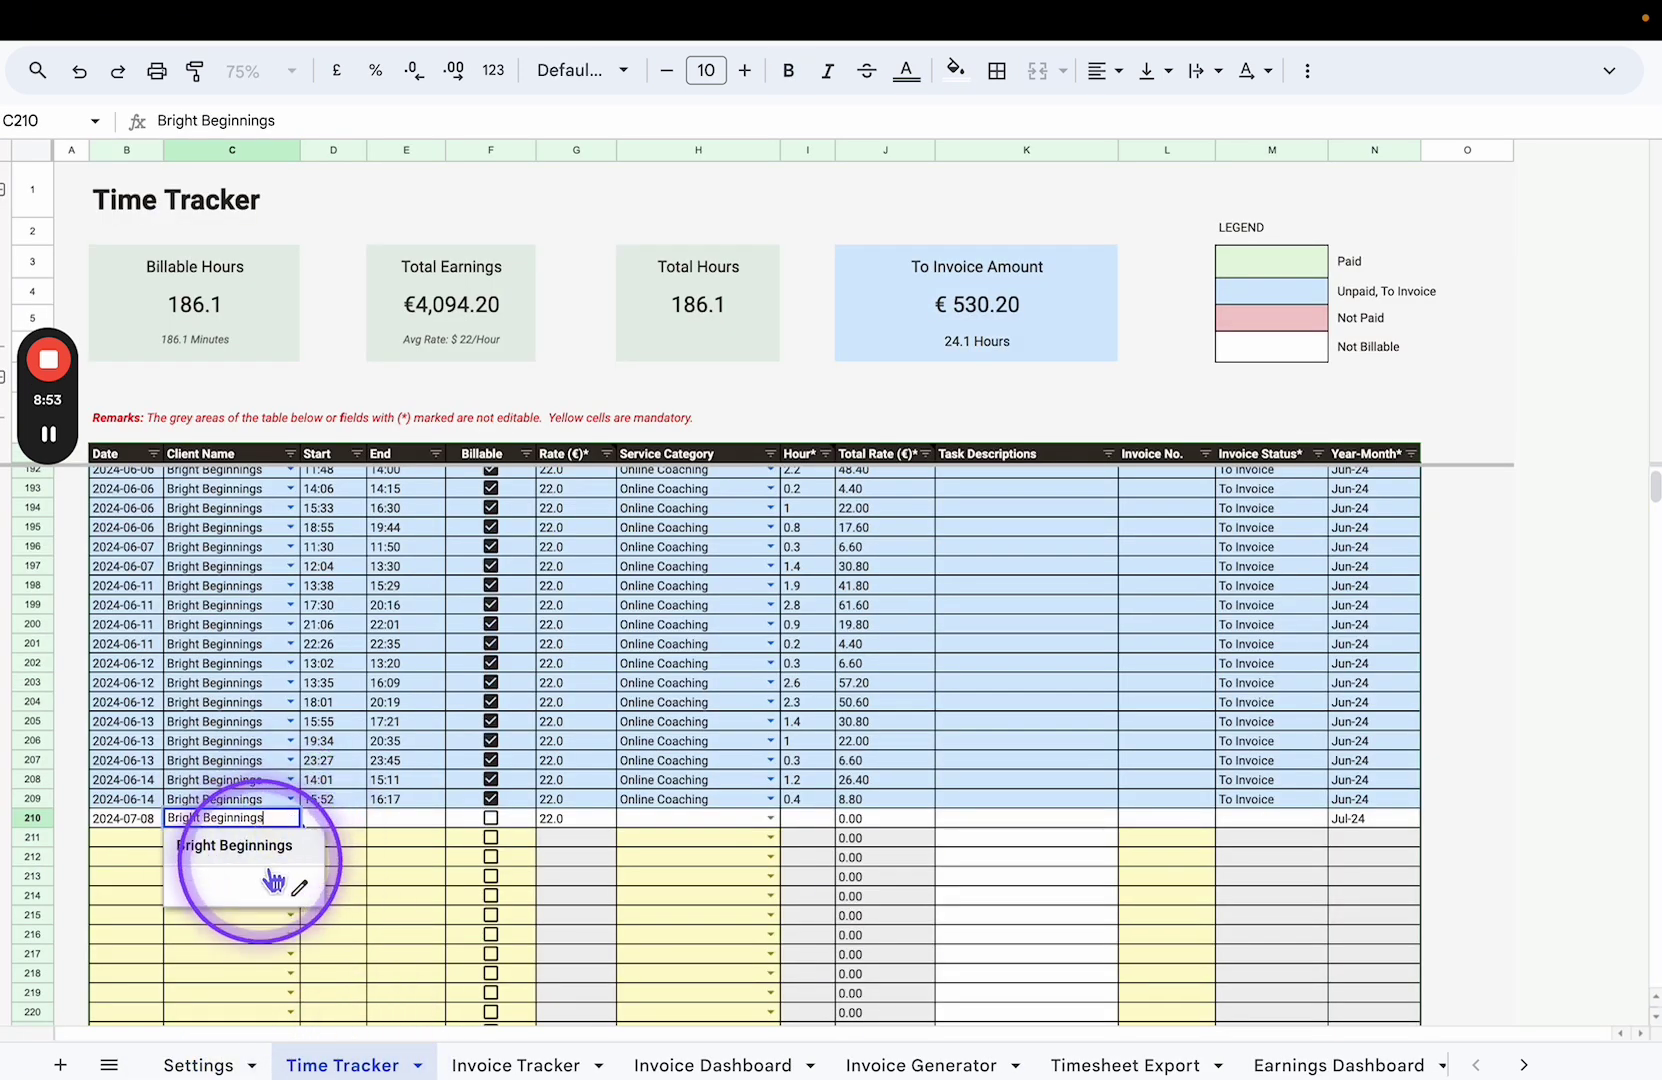
Set the start time in row 210 to 11:00 and the end time to 11:43.
left_click(341, 823)
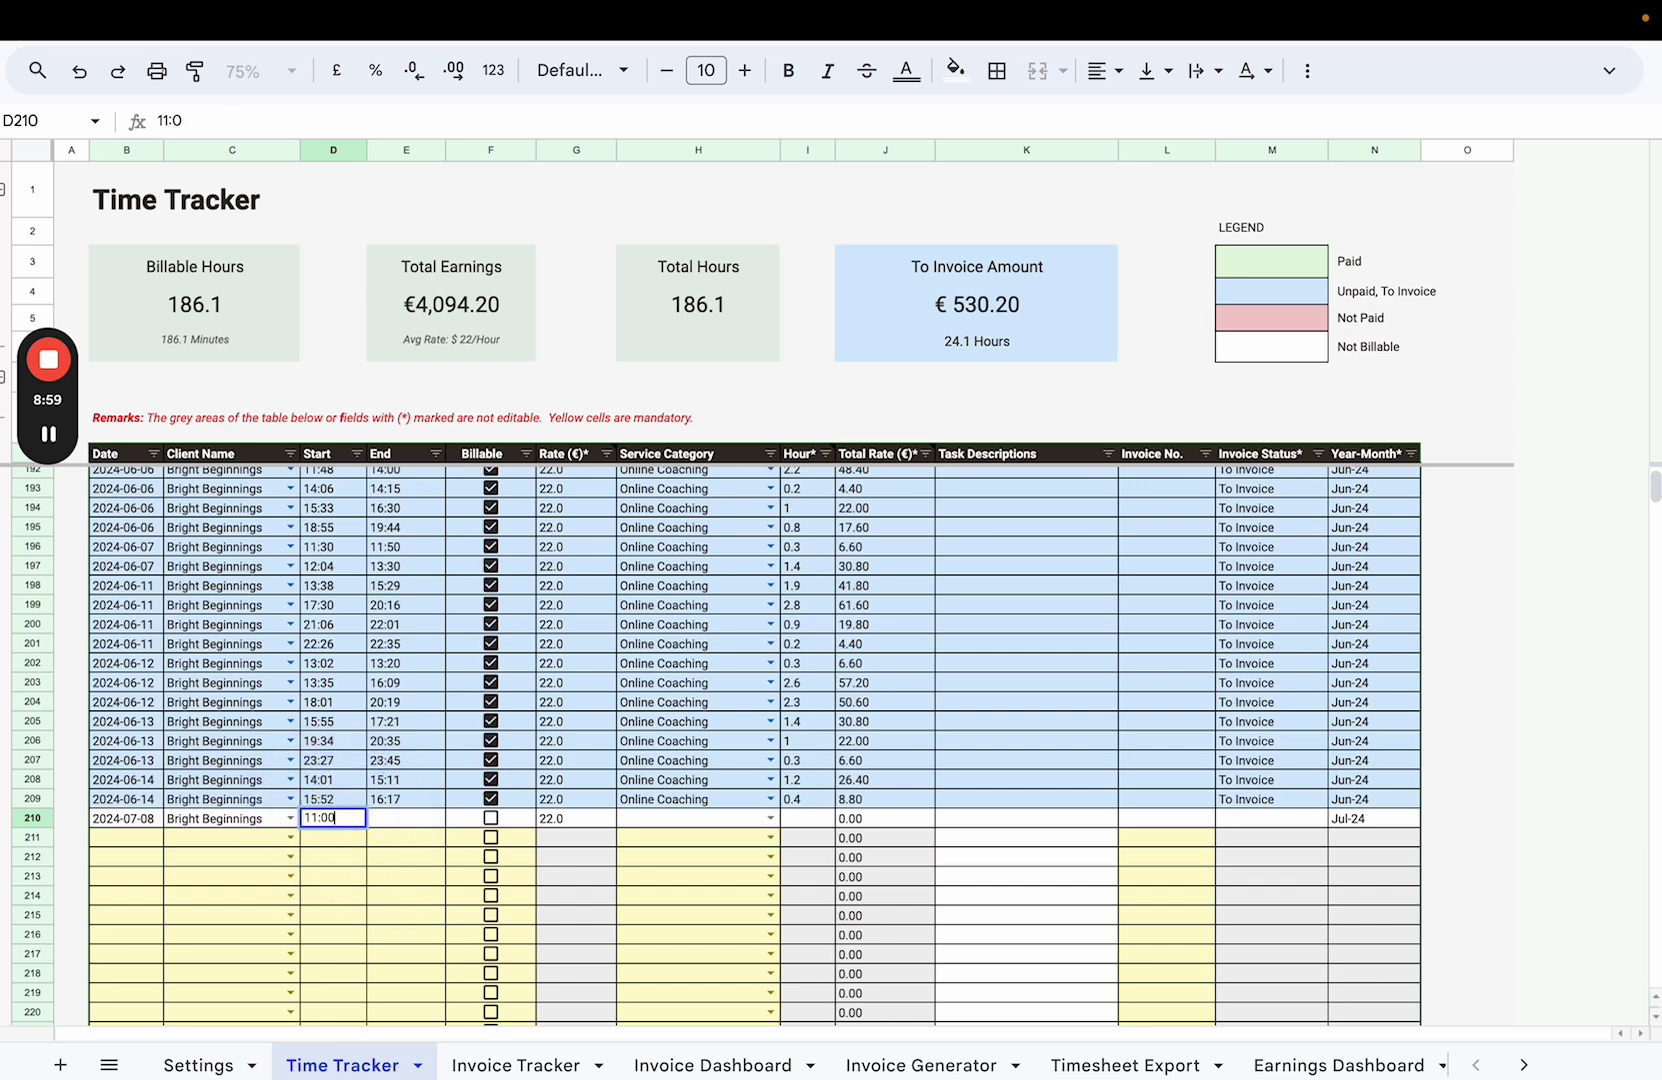
left_click(397, 826)
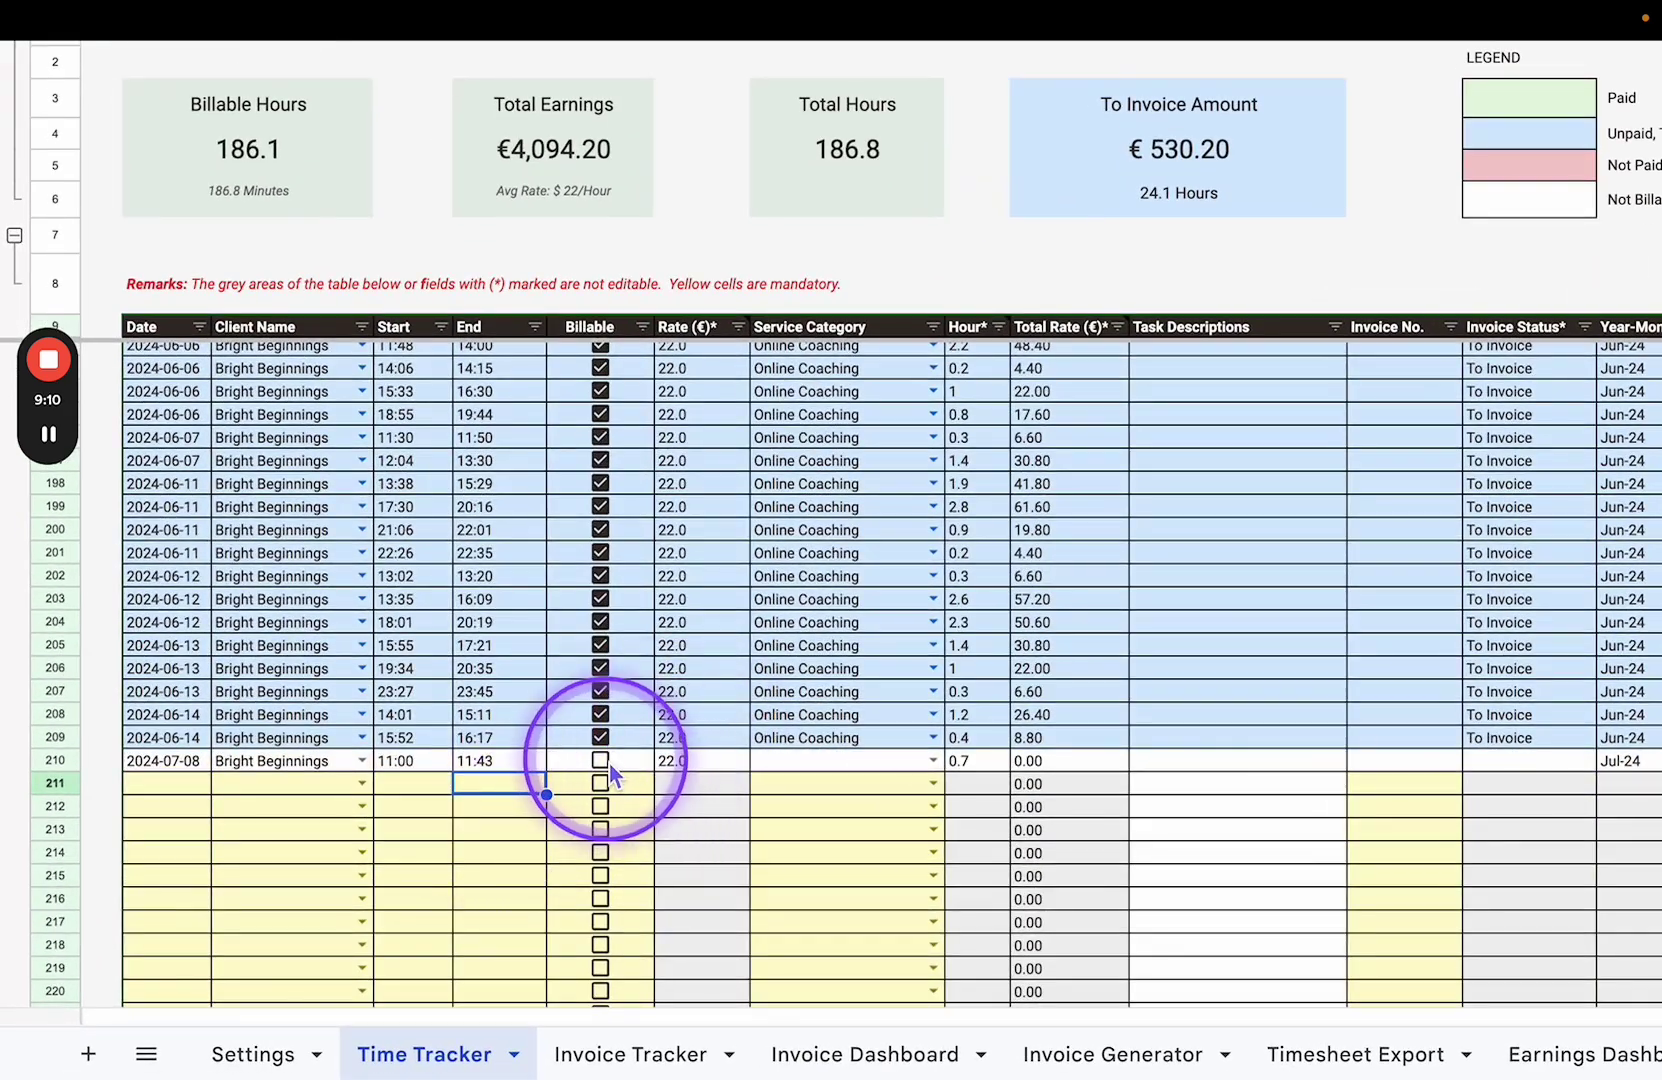
Mark the entry in row 210 as billable, switching it off and on to compare the effect on the totals.
left_click(606, 761)
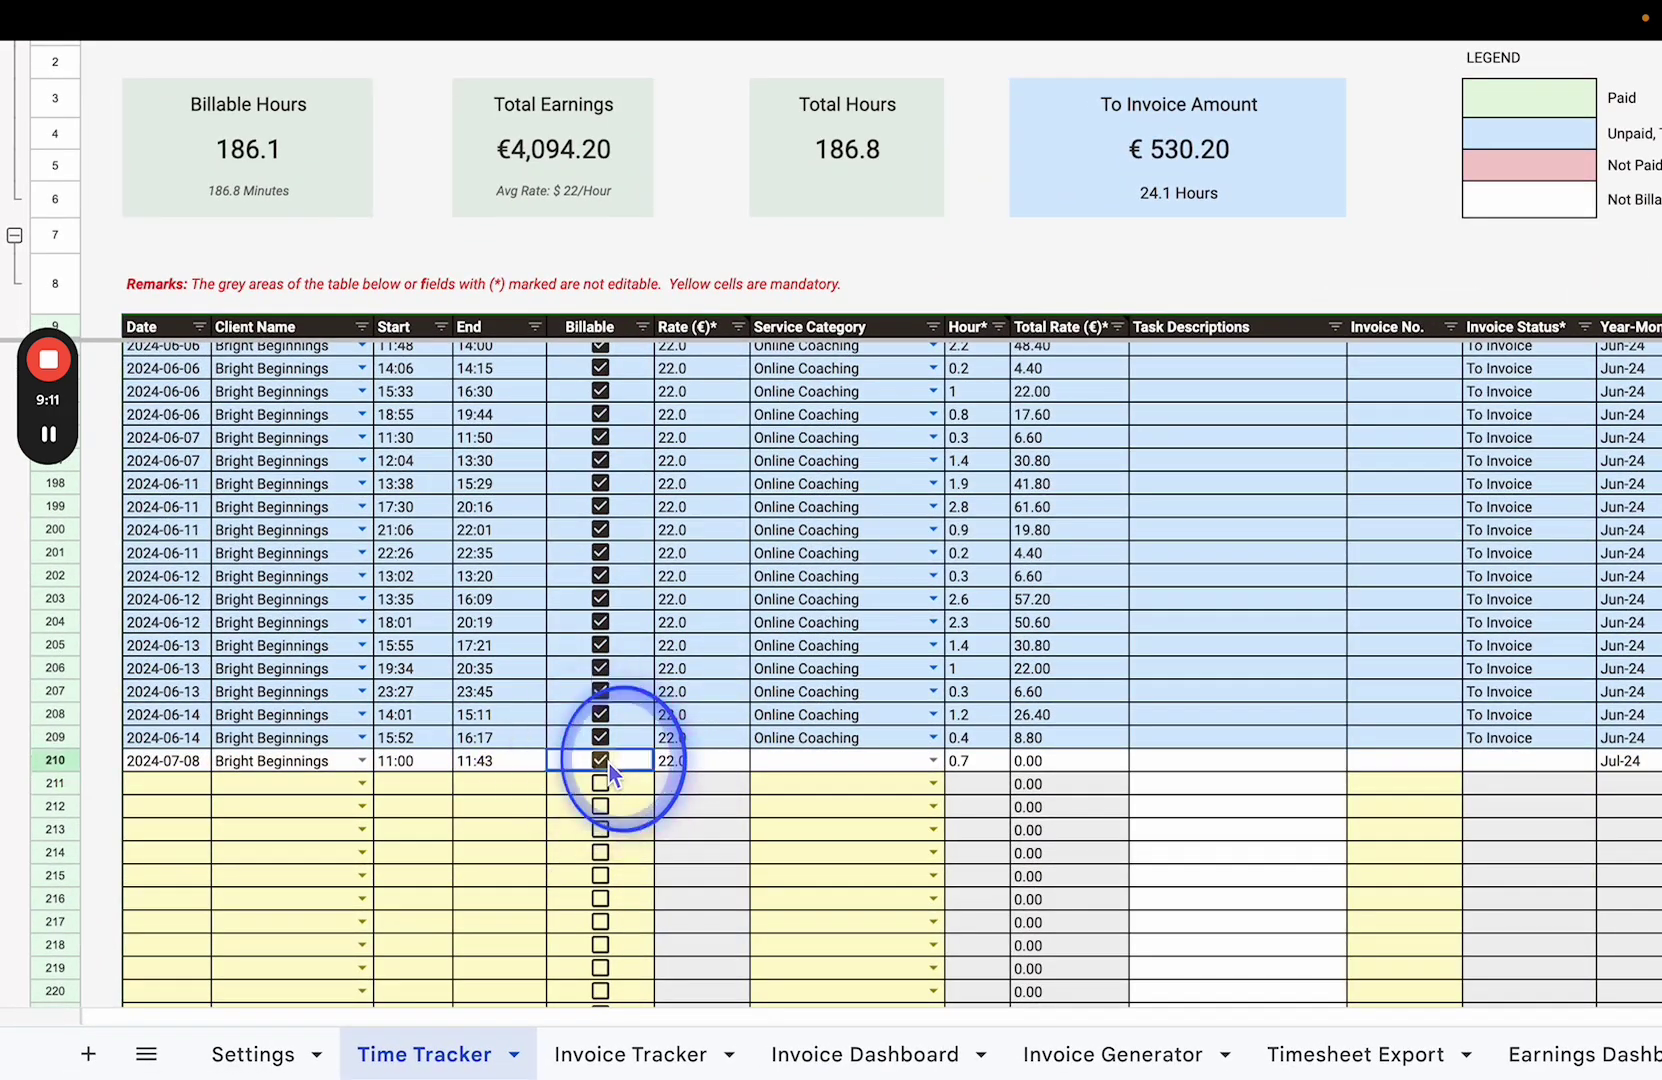
left_click(608, 761)
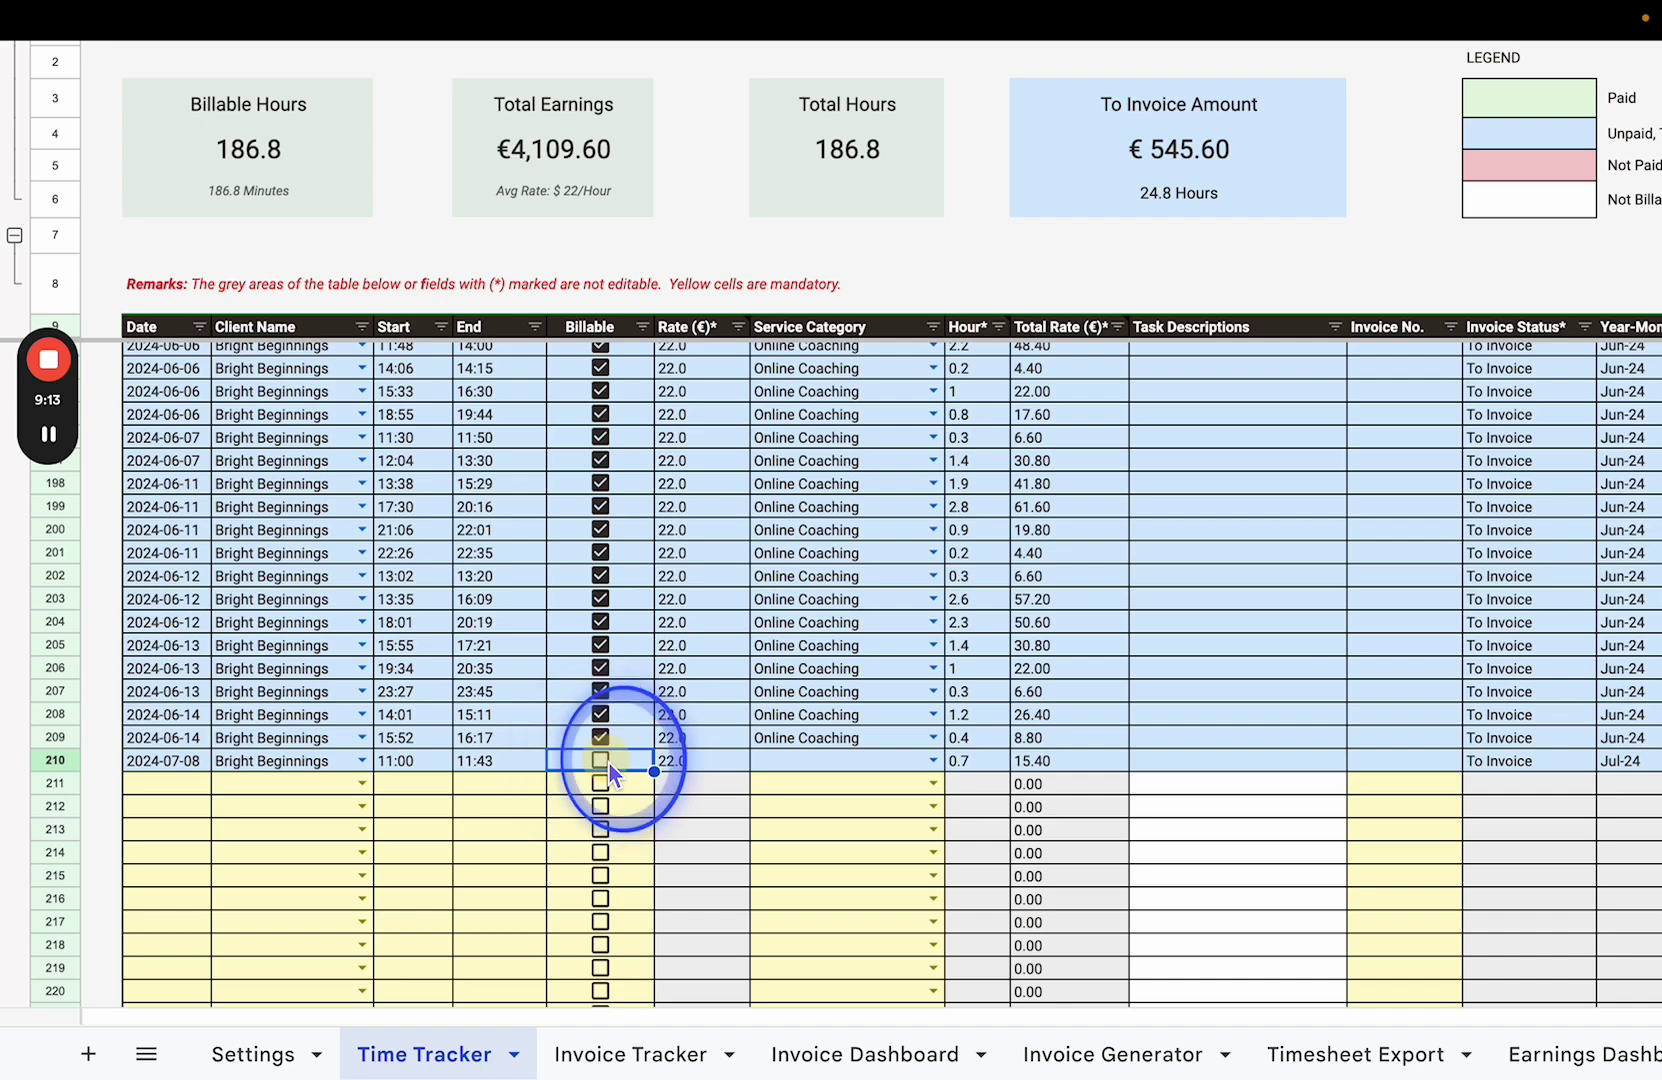
left_click(608, 761)
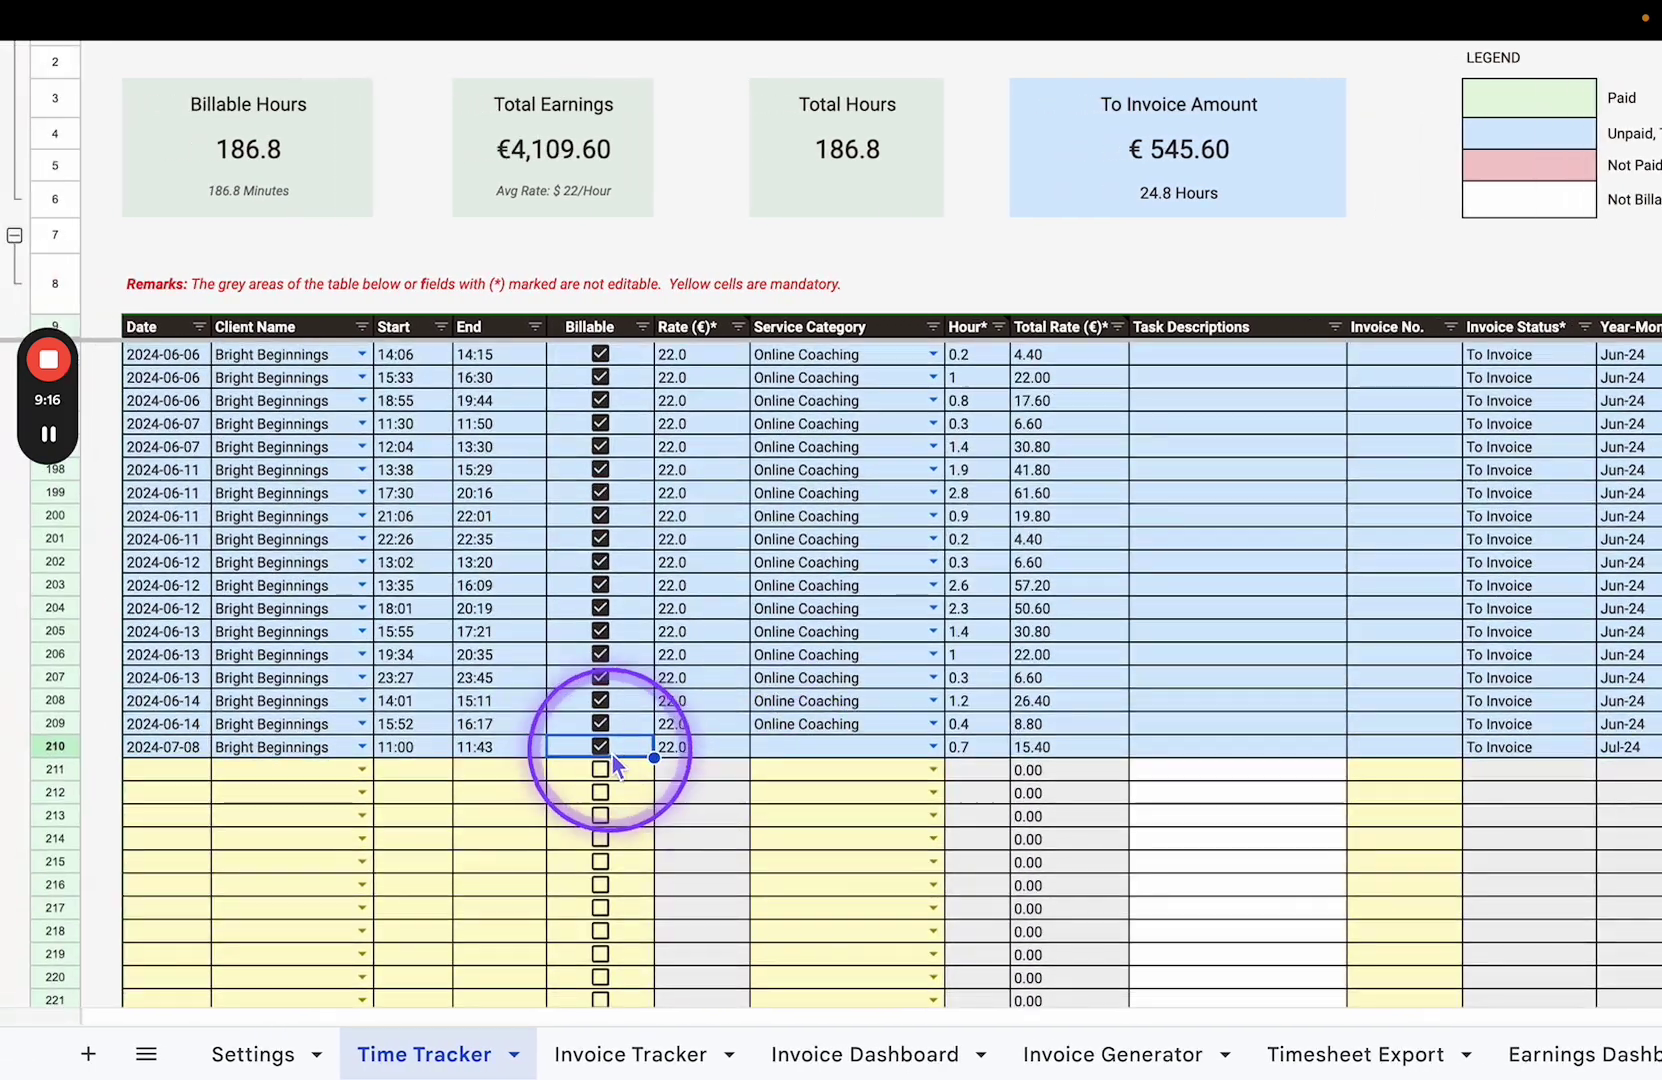
left_click(604, 747)
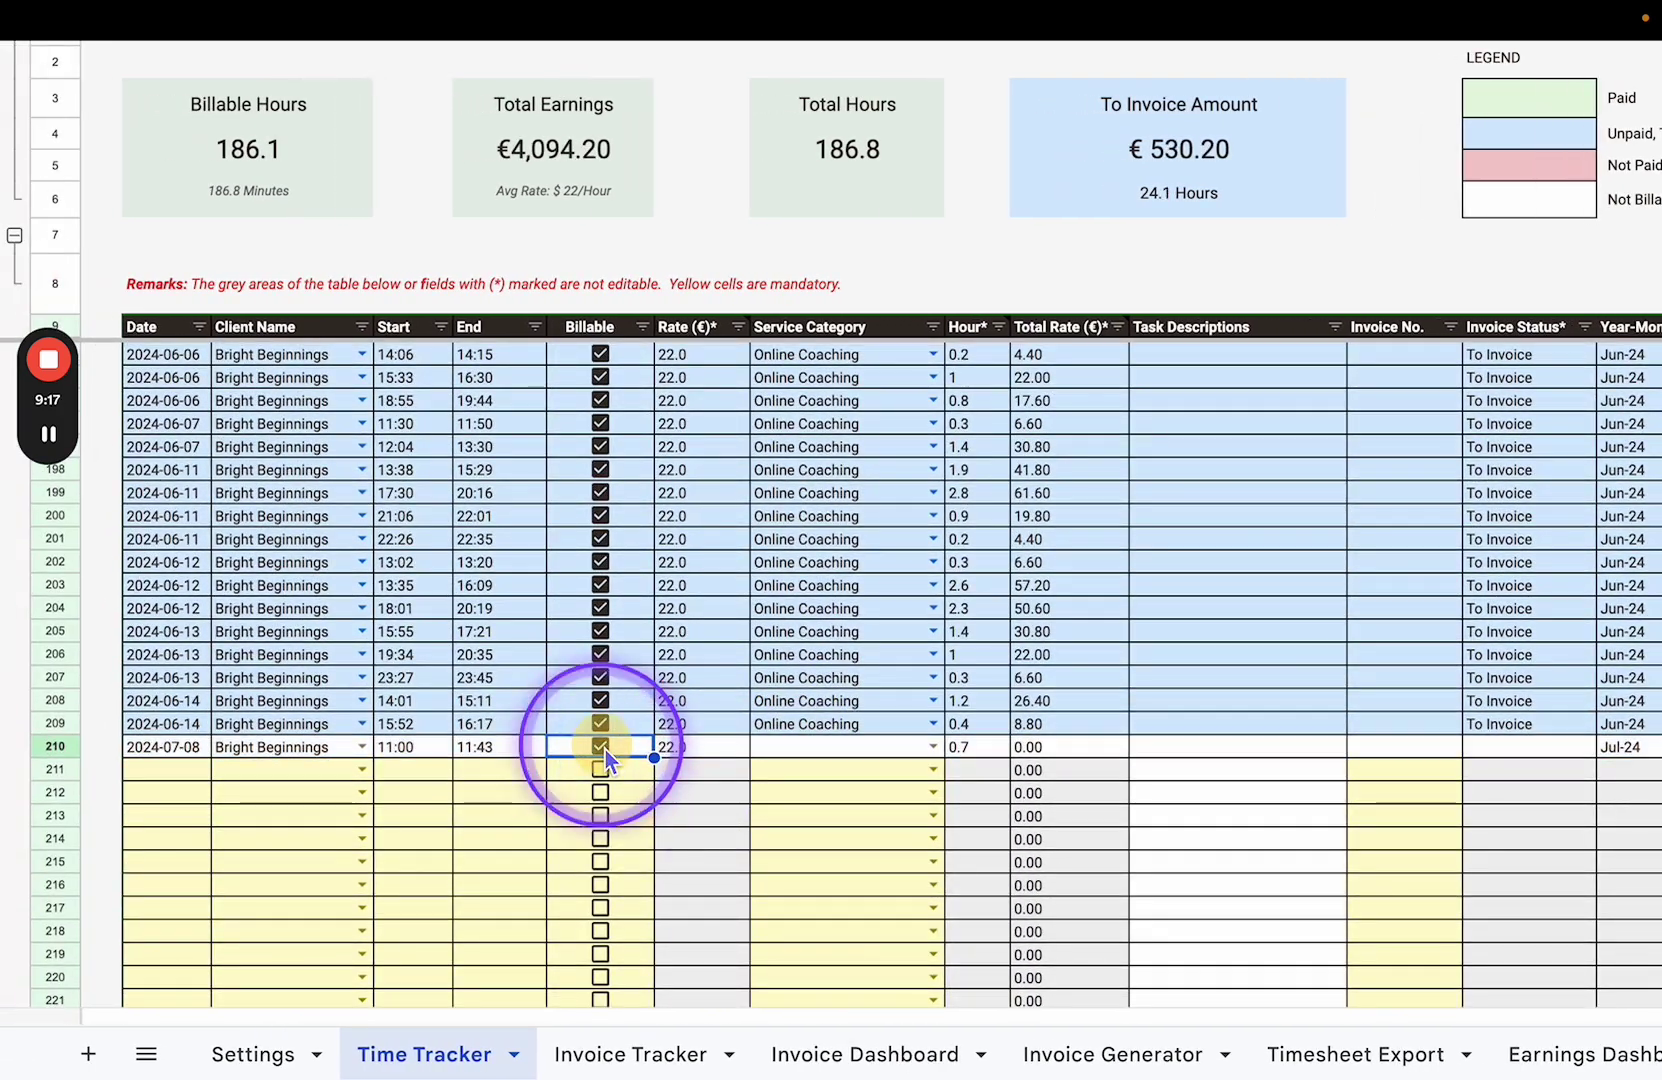
left_click(608, 747)
left_click(619, 748)
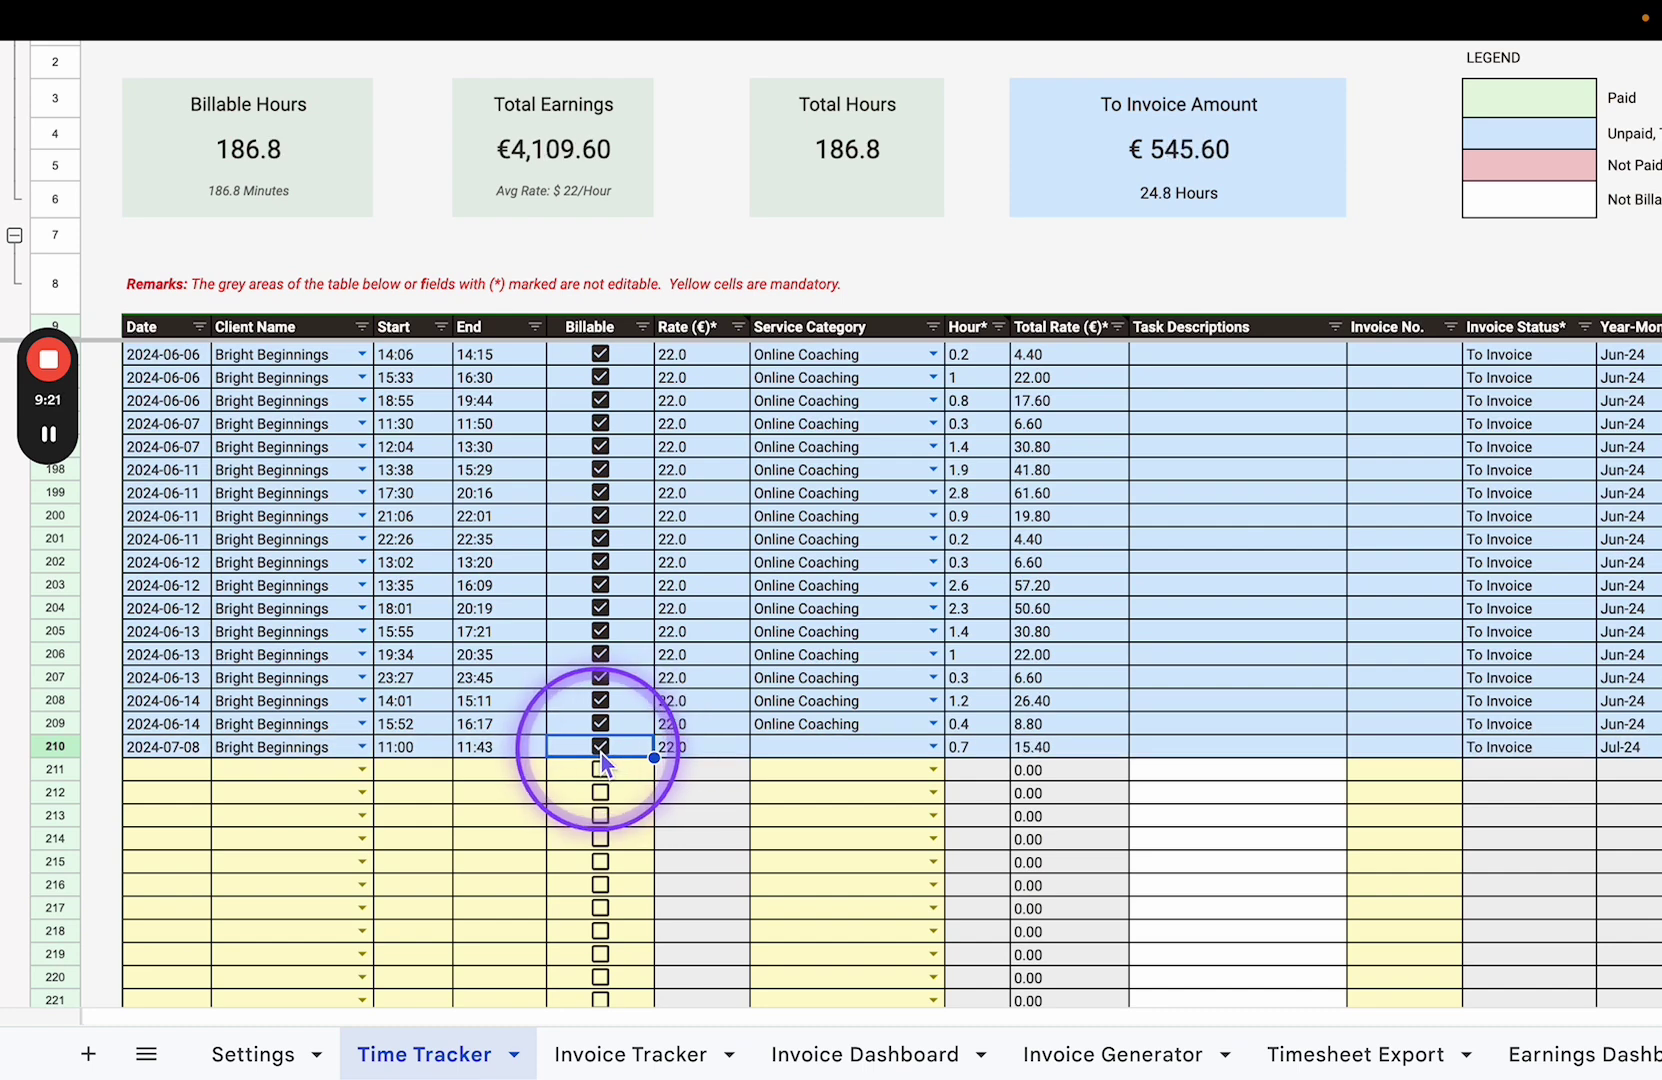
Set the service category in row 210 to In-Person Coaching and look over the rest of the entry.
scroll(633, 755, "right", 1)
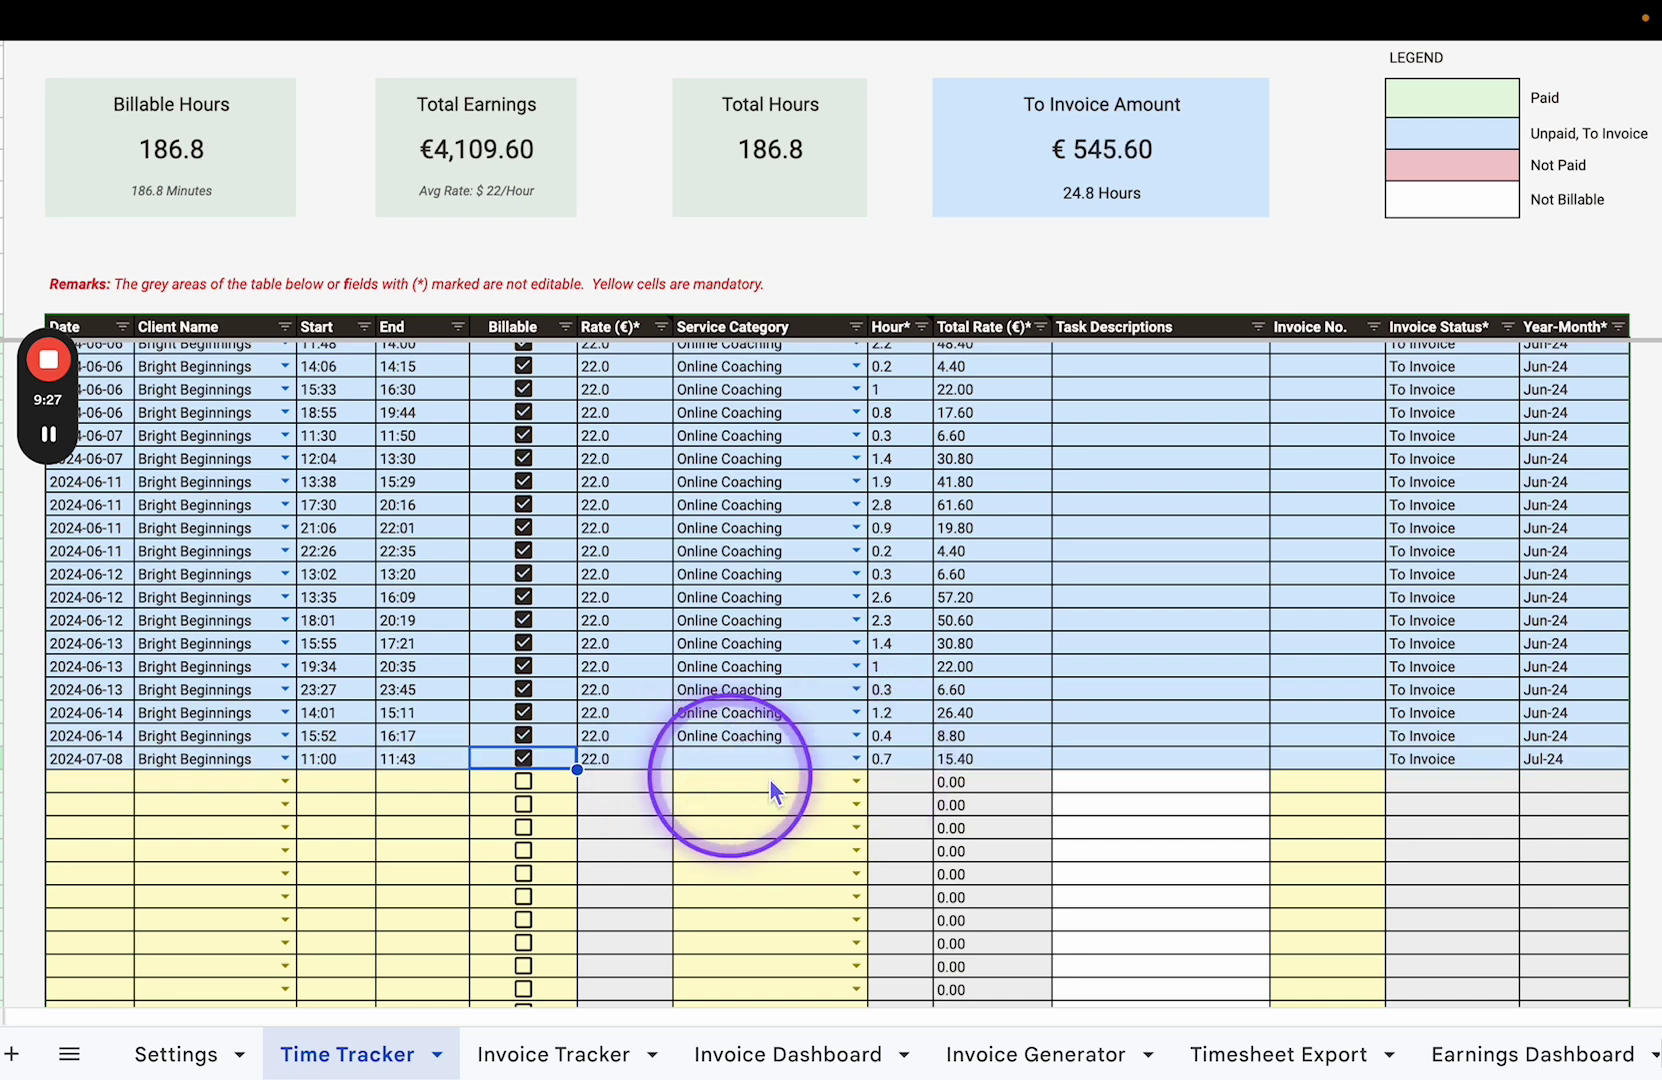
left_click(854, 759)
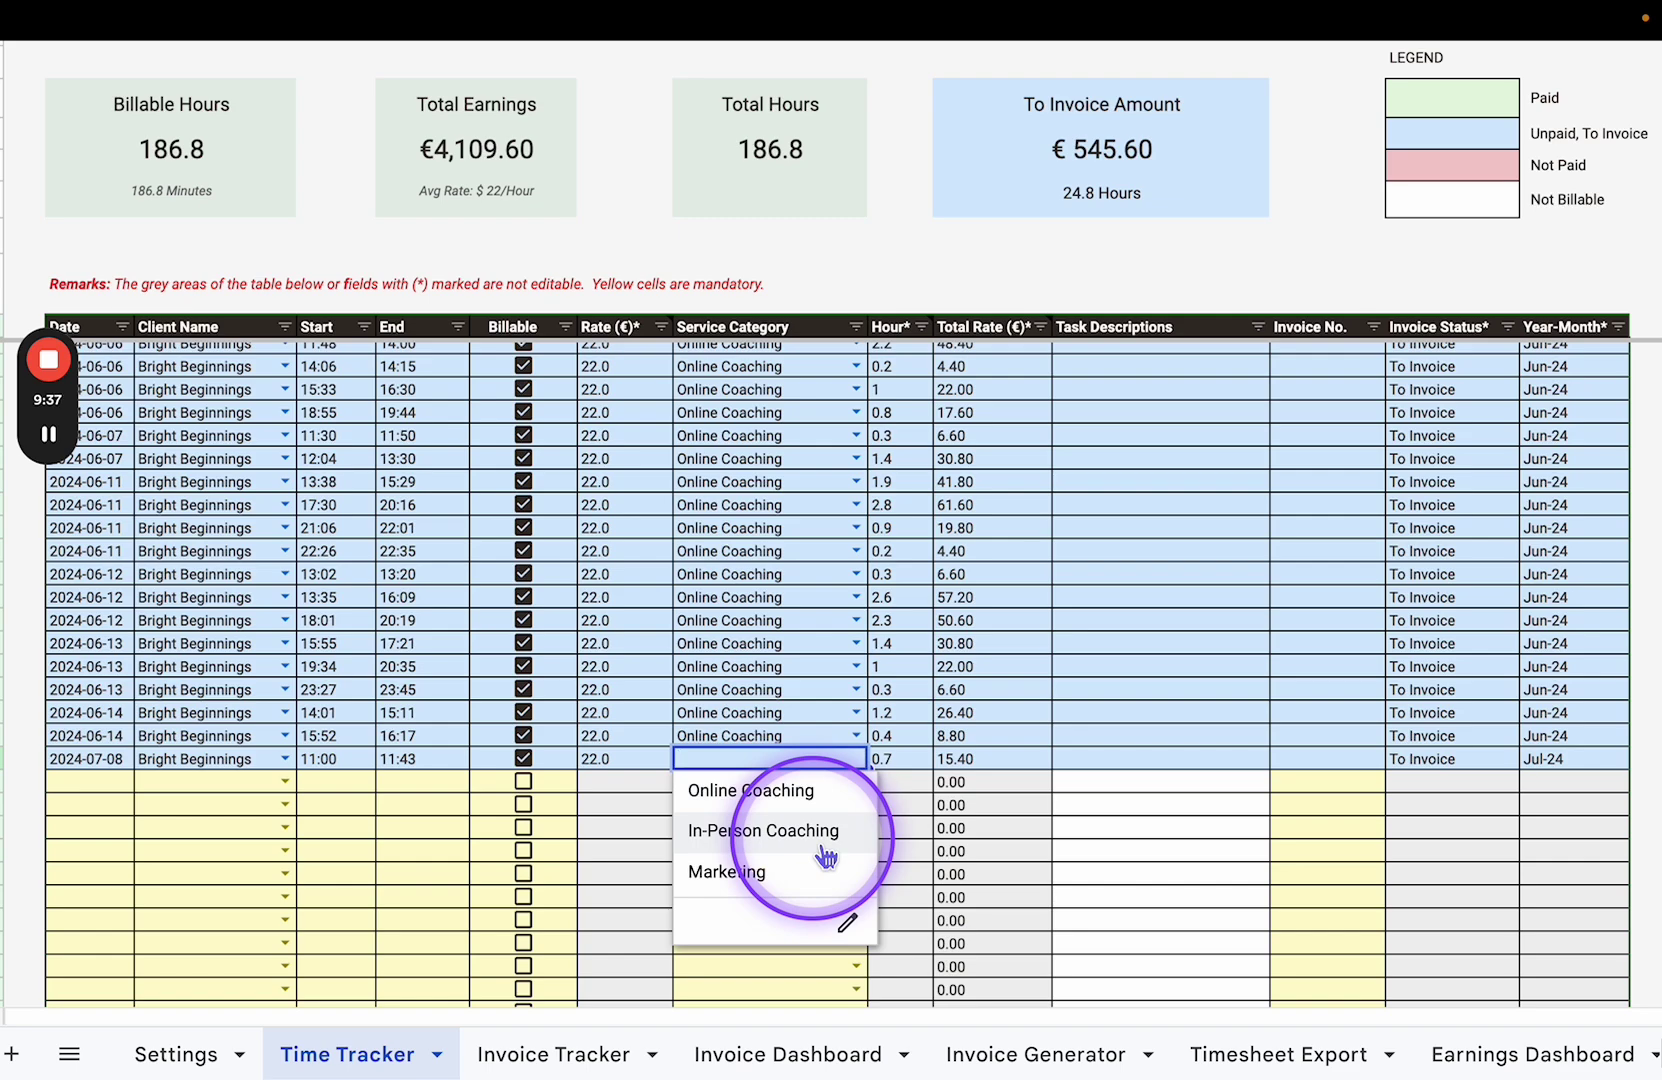
left_click(824, 852)
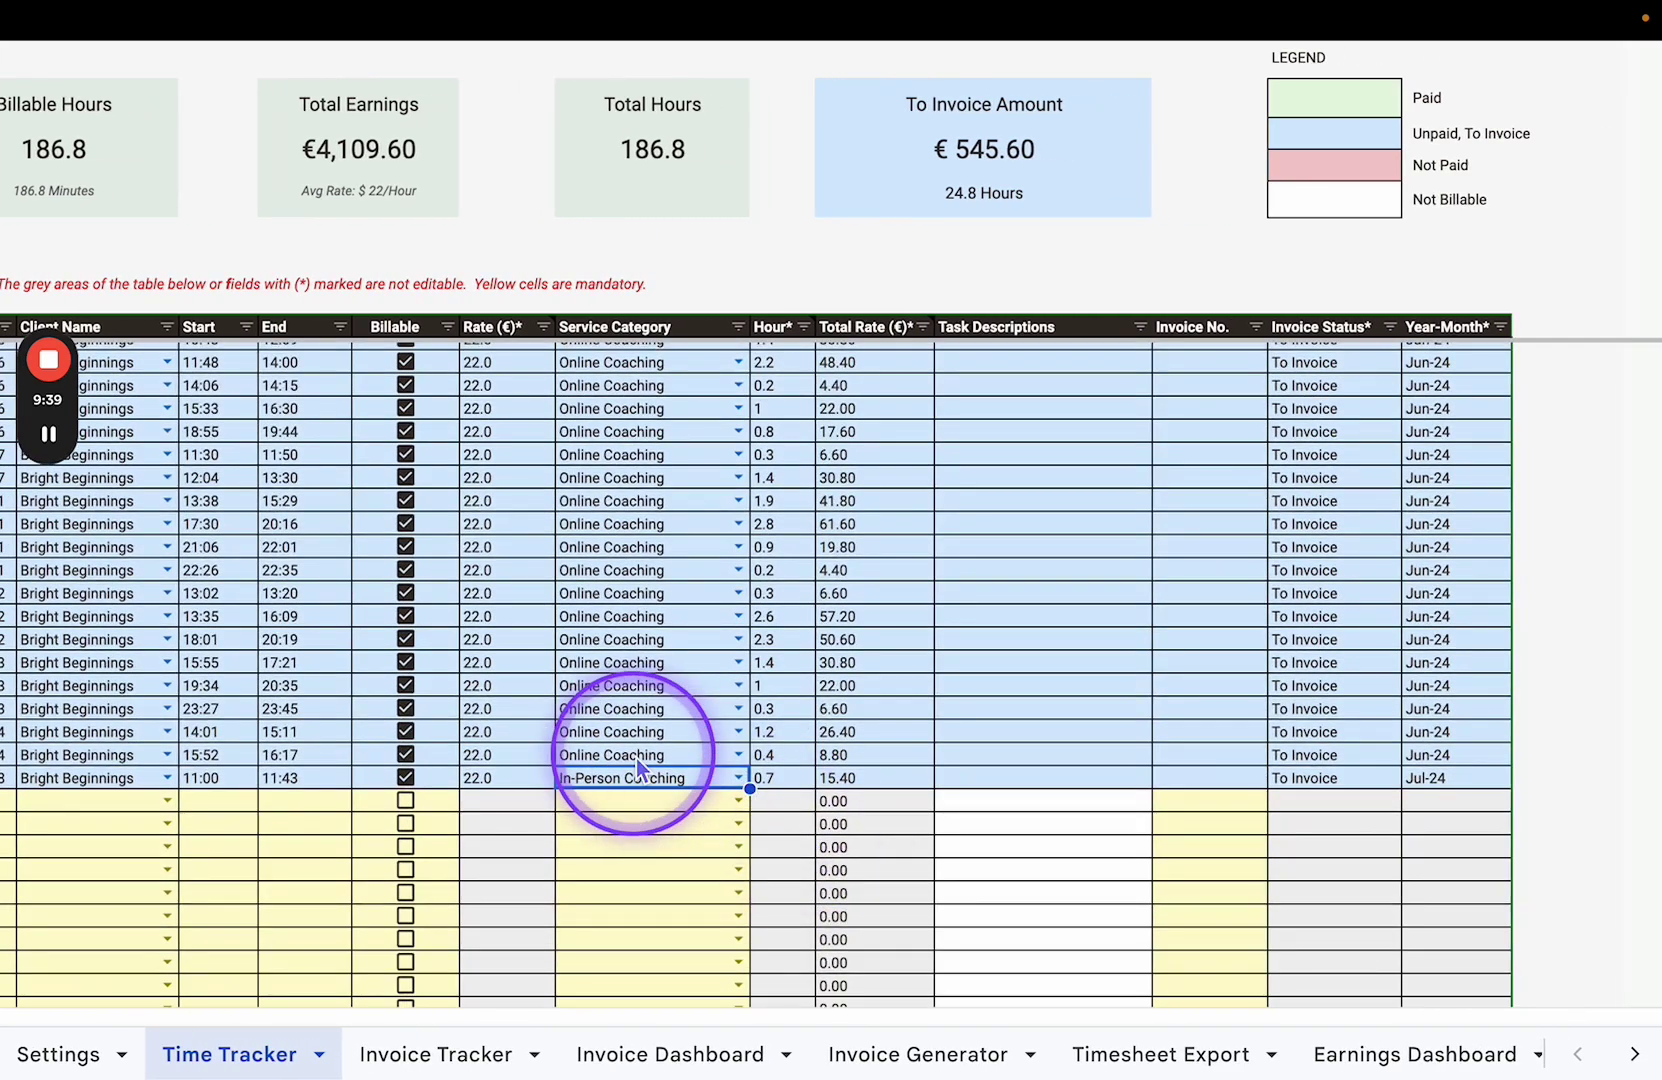
scroll(839, 776, "right", 2)
scroll(839, 776, "down", 1)
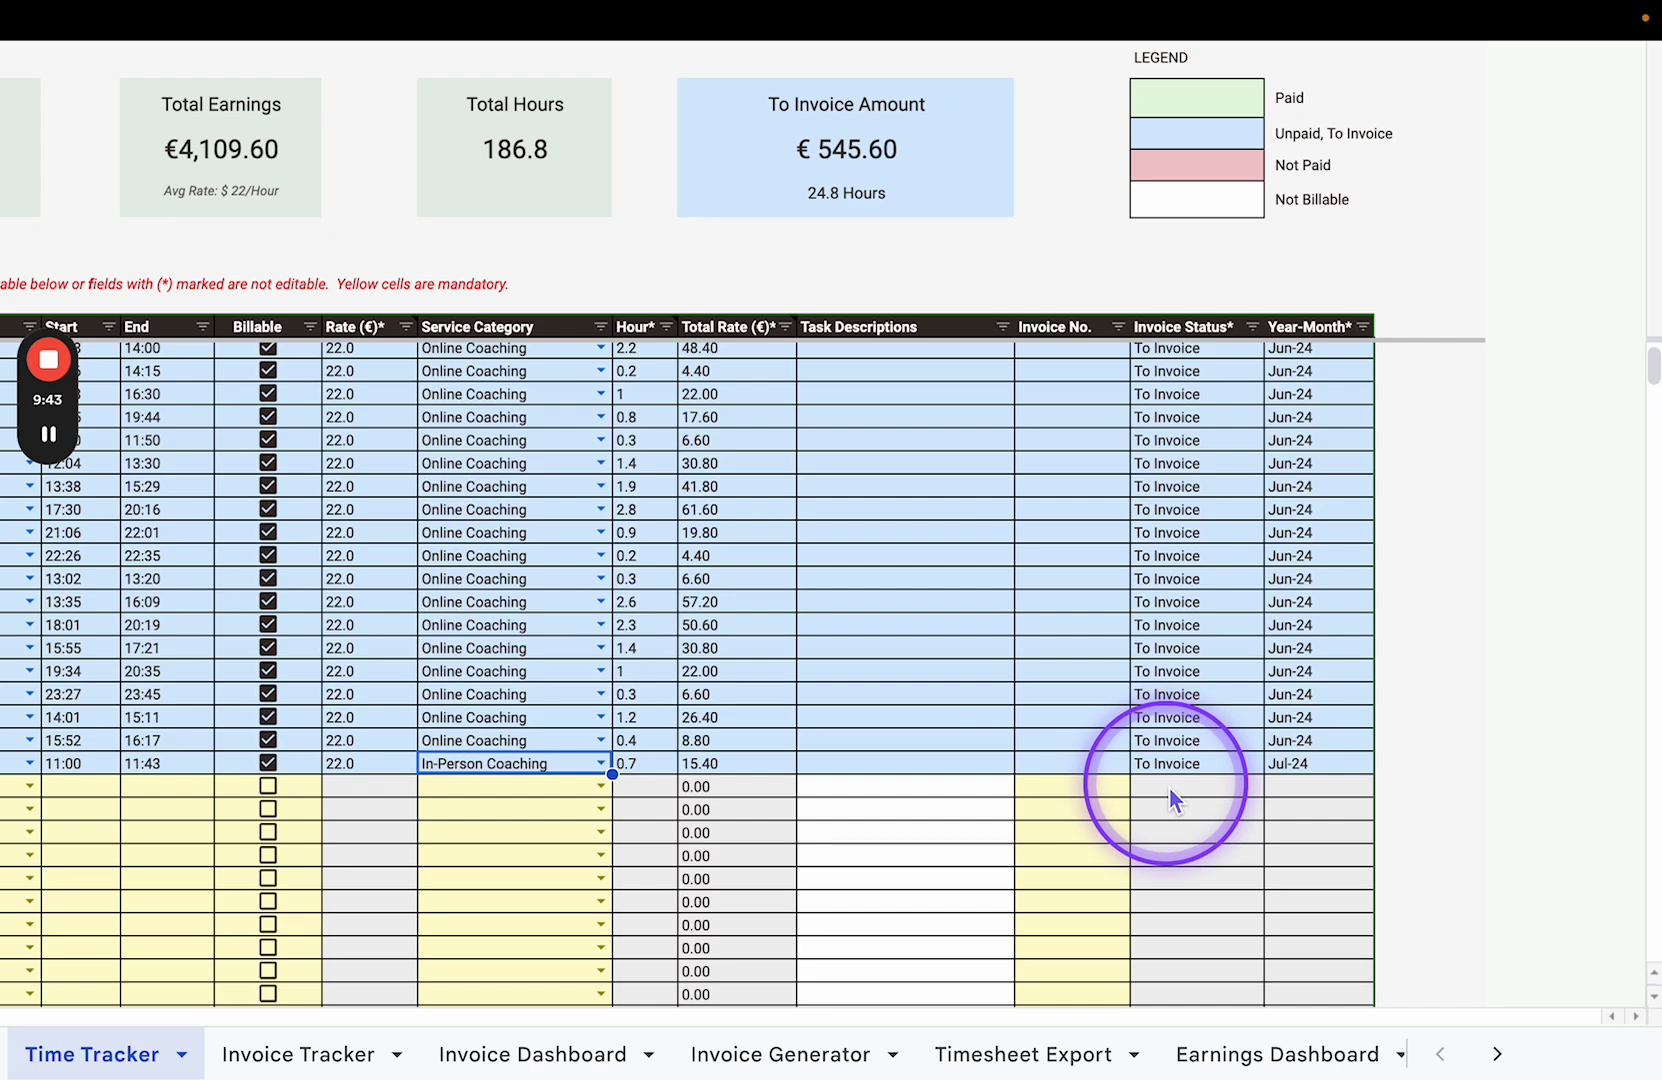
scroll(1169, 787, "left", 5)
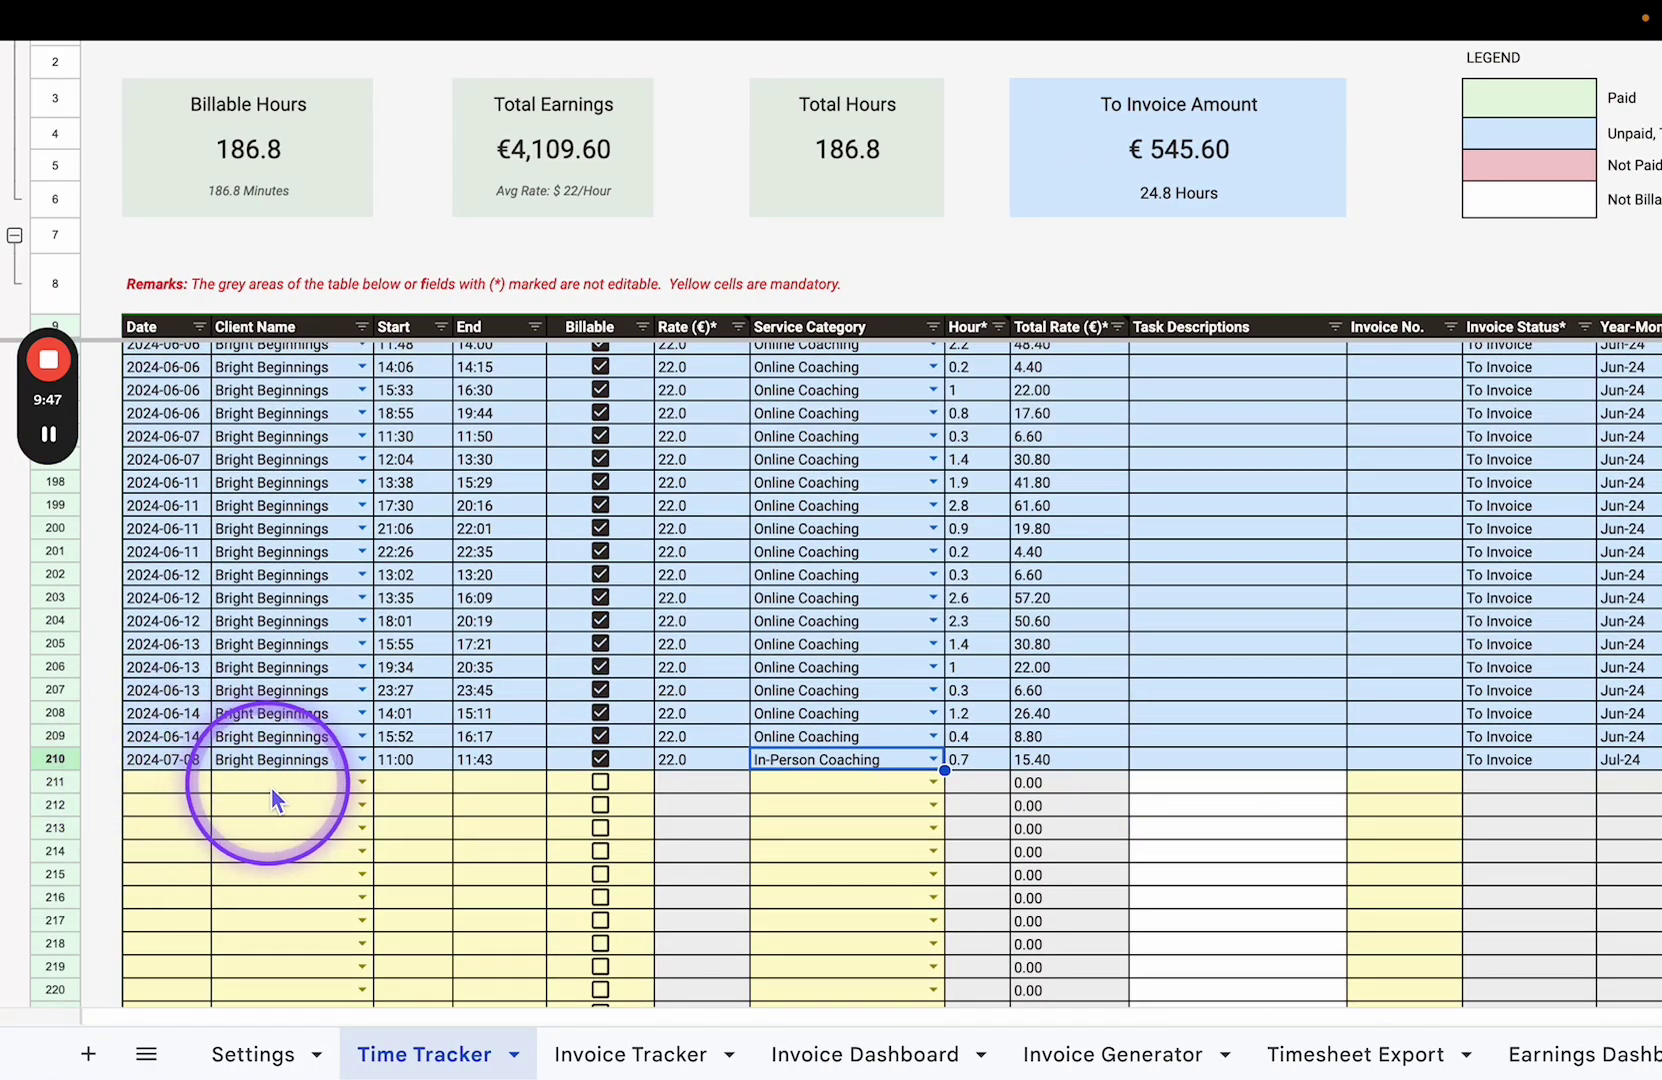
Check the invoice status in row 210 and enter INV-01 as the entry's invoice number.
left_click(706, 784)
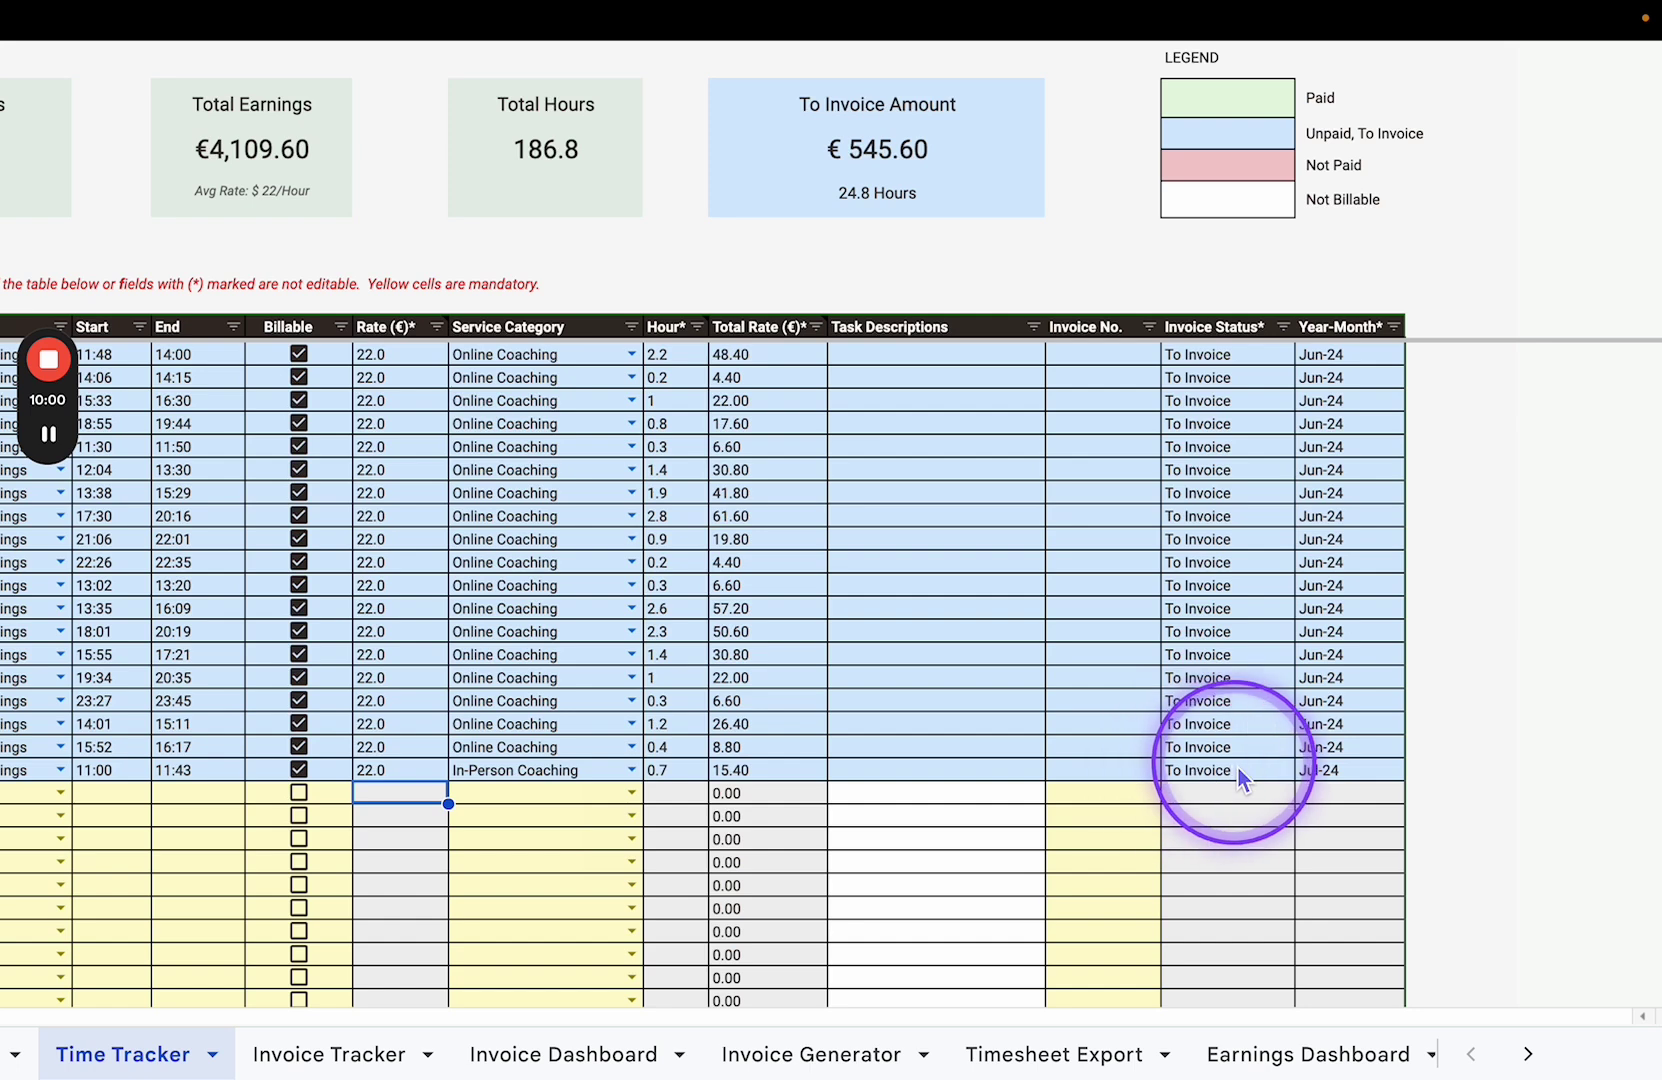
left_click(1213, 767)
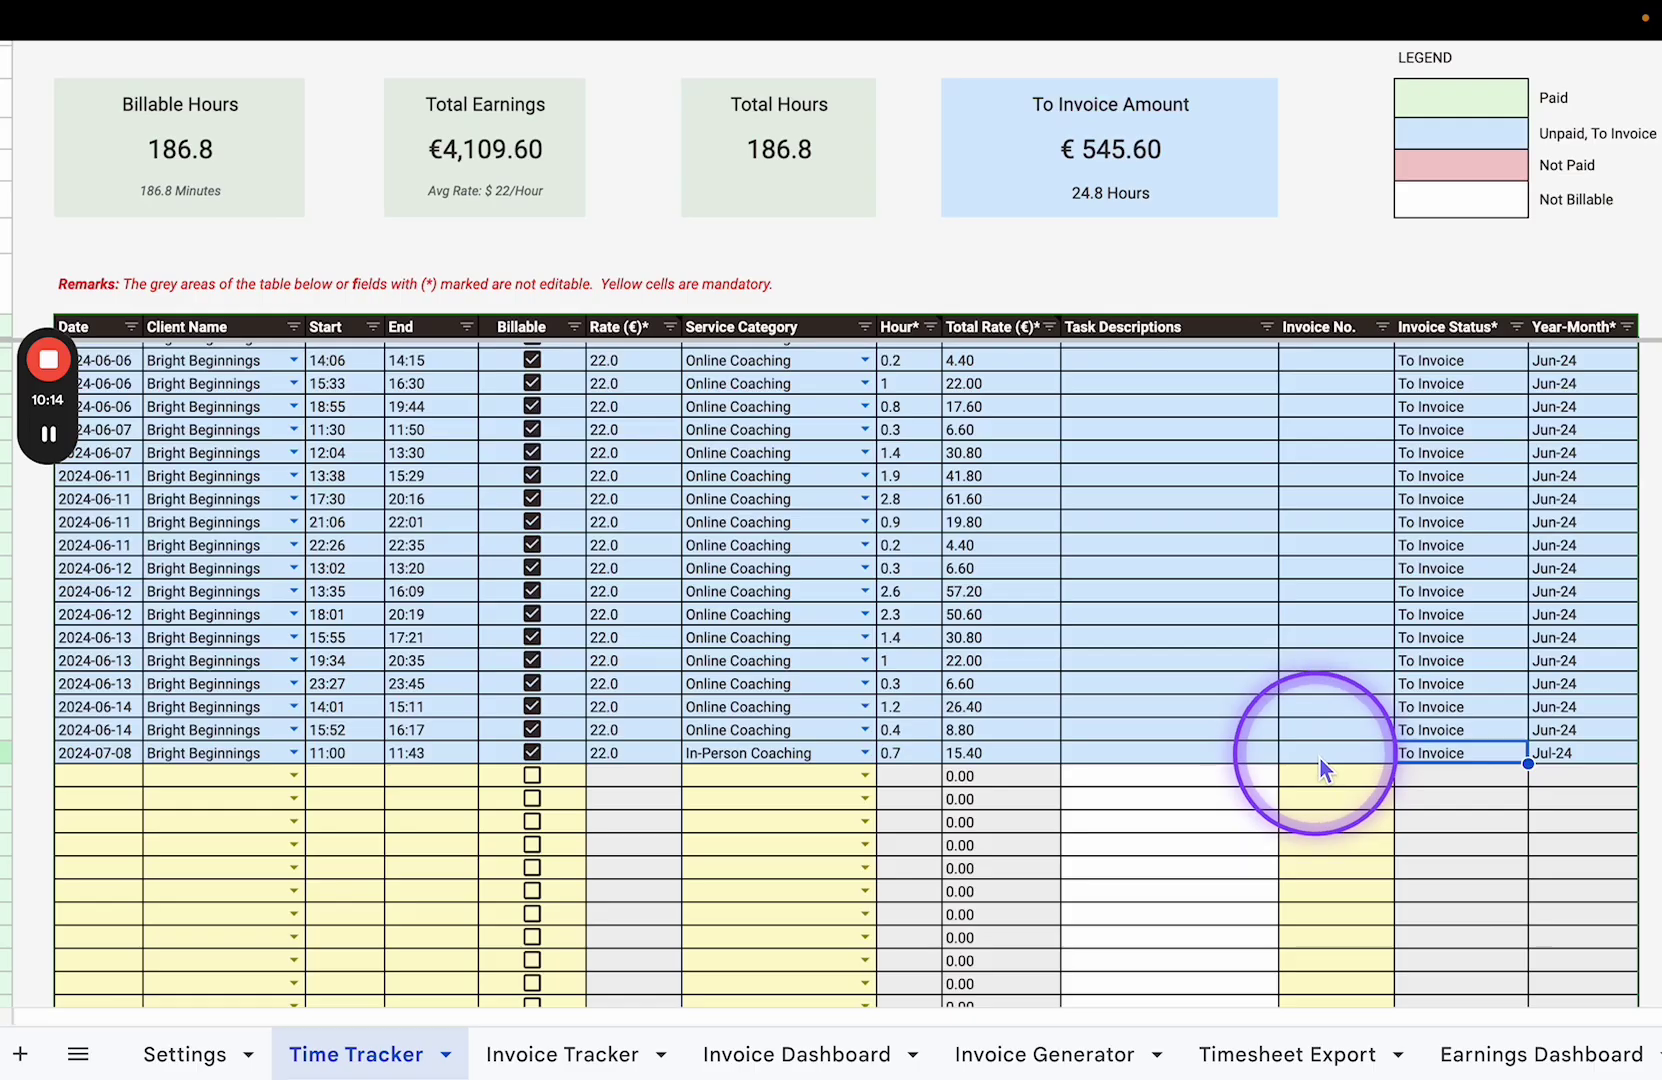
left_click(1319, 756)
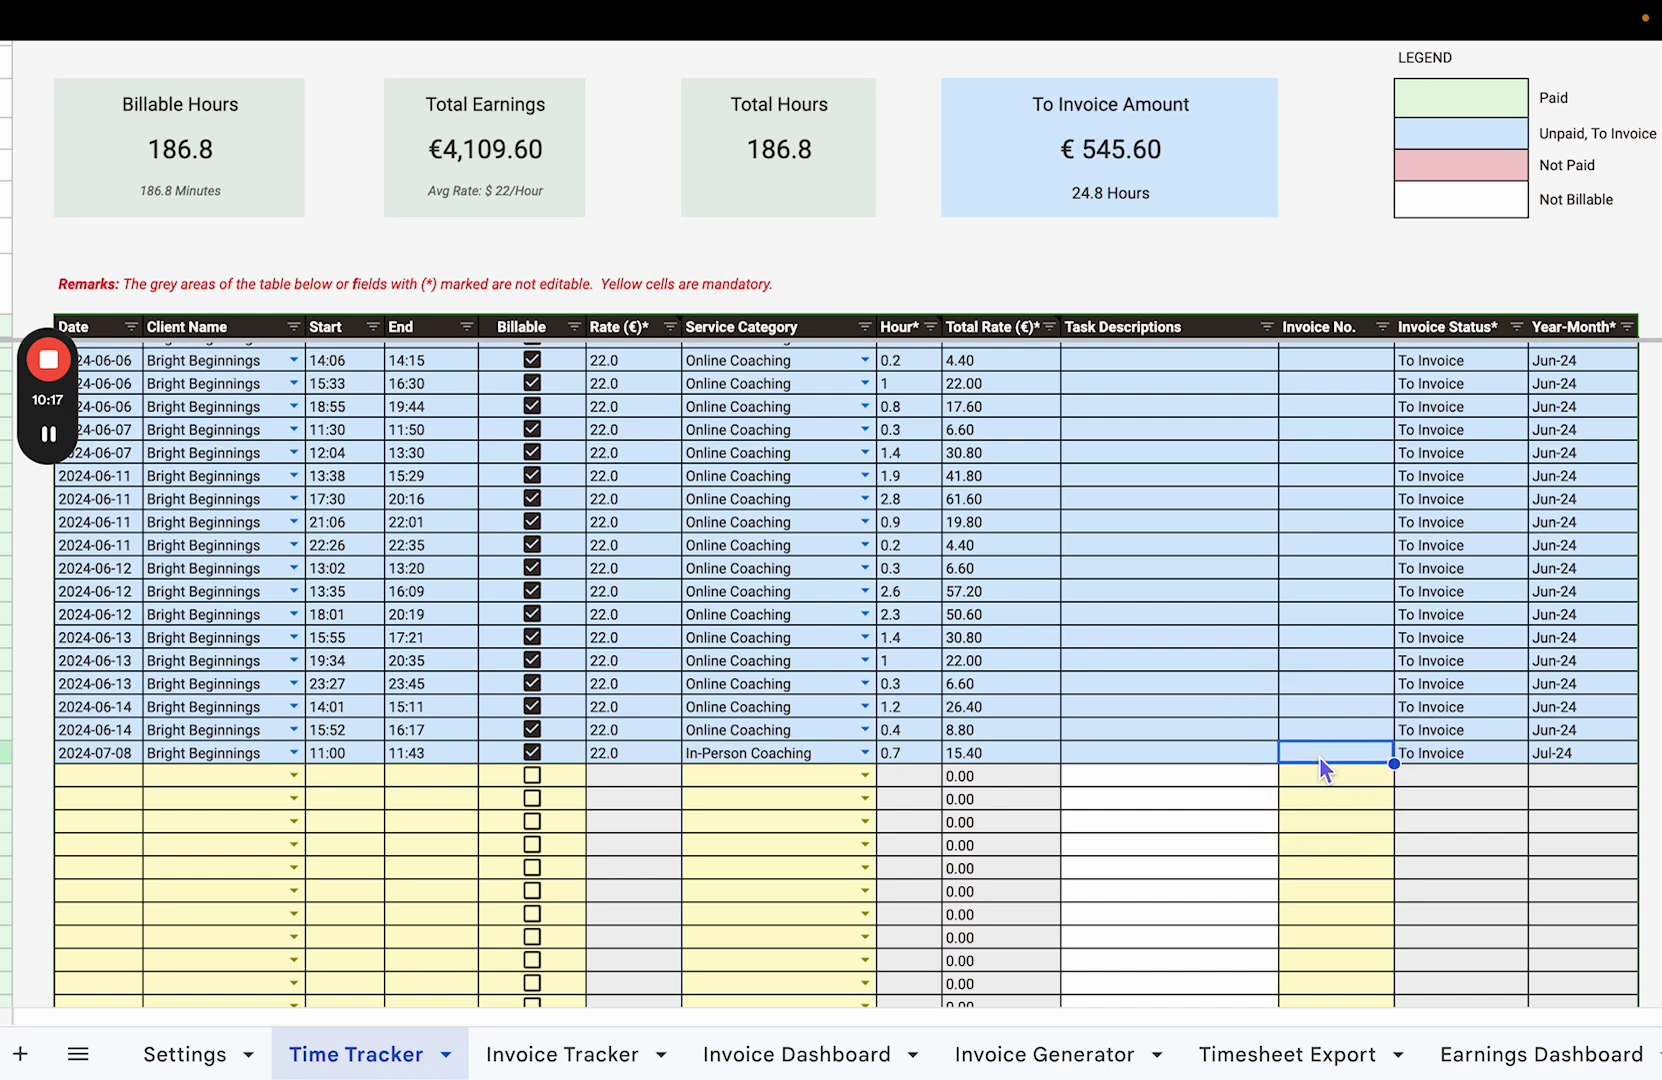
type("INV-01")
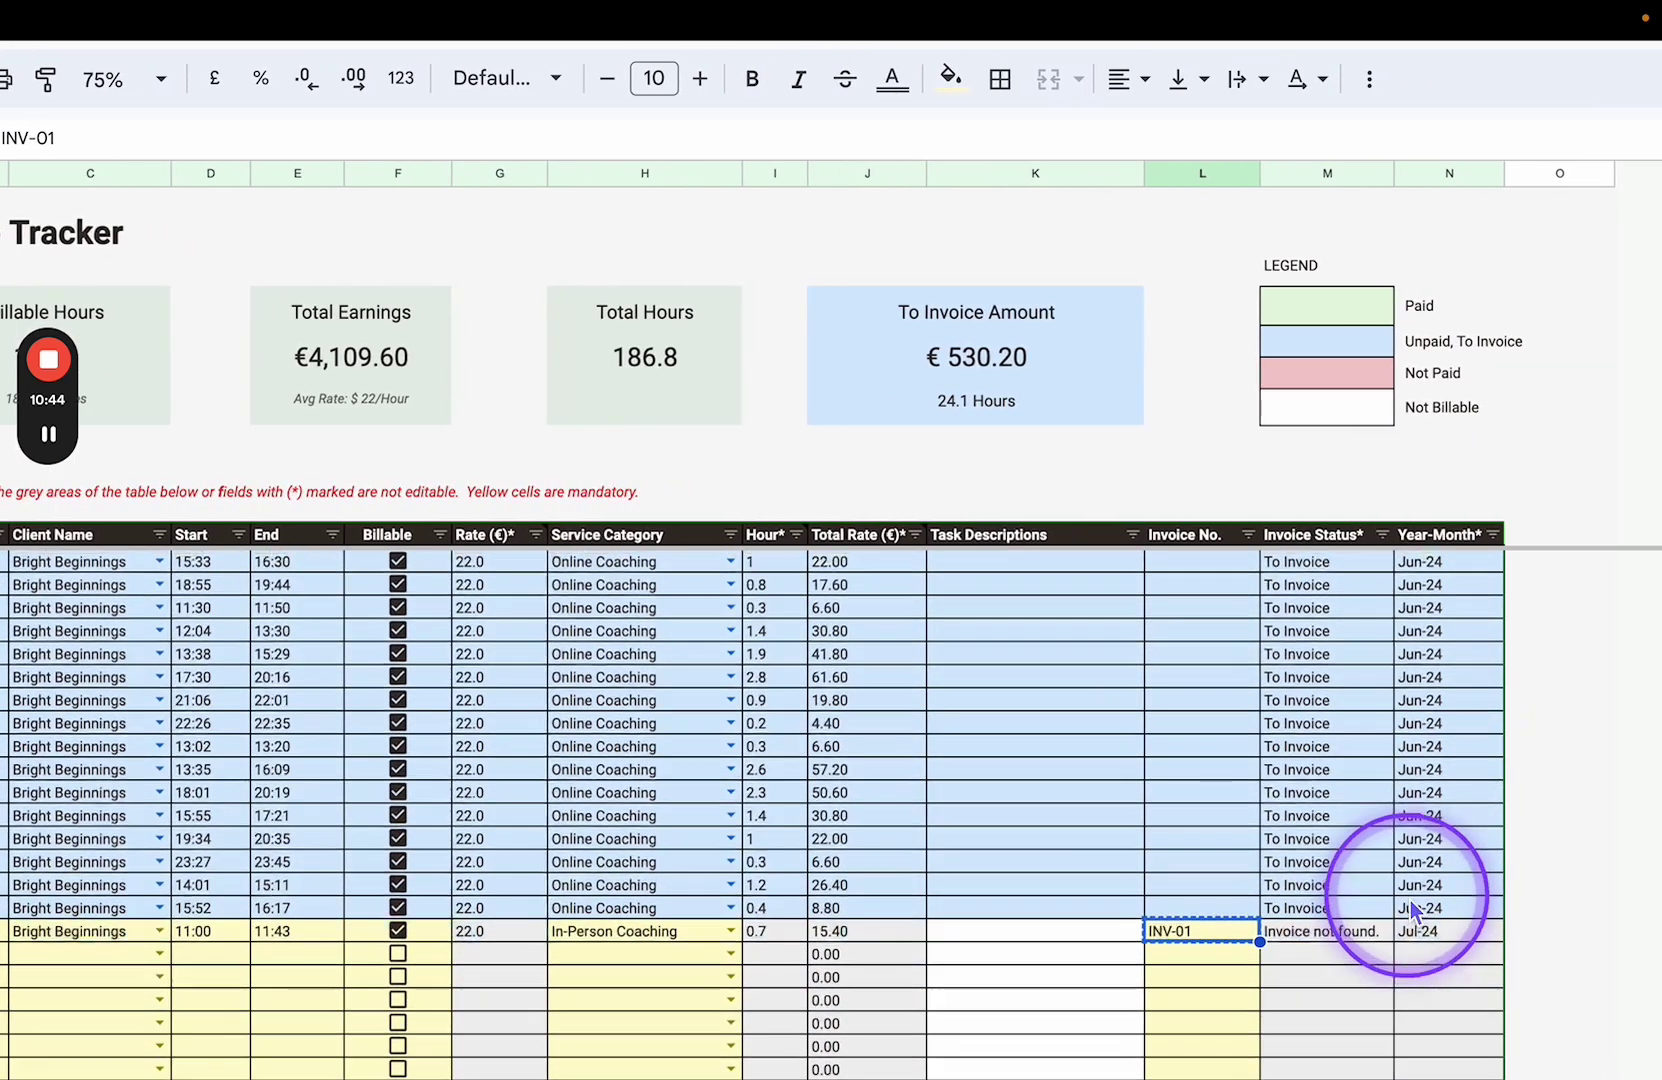
Enter invoice number INV-01 for the first two uninvoiced June entries, rows 186 and 187.
scroll(1410, 900, "up", 3)
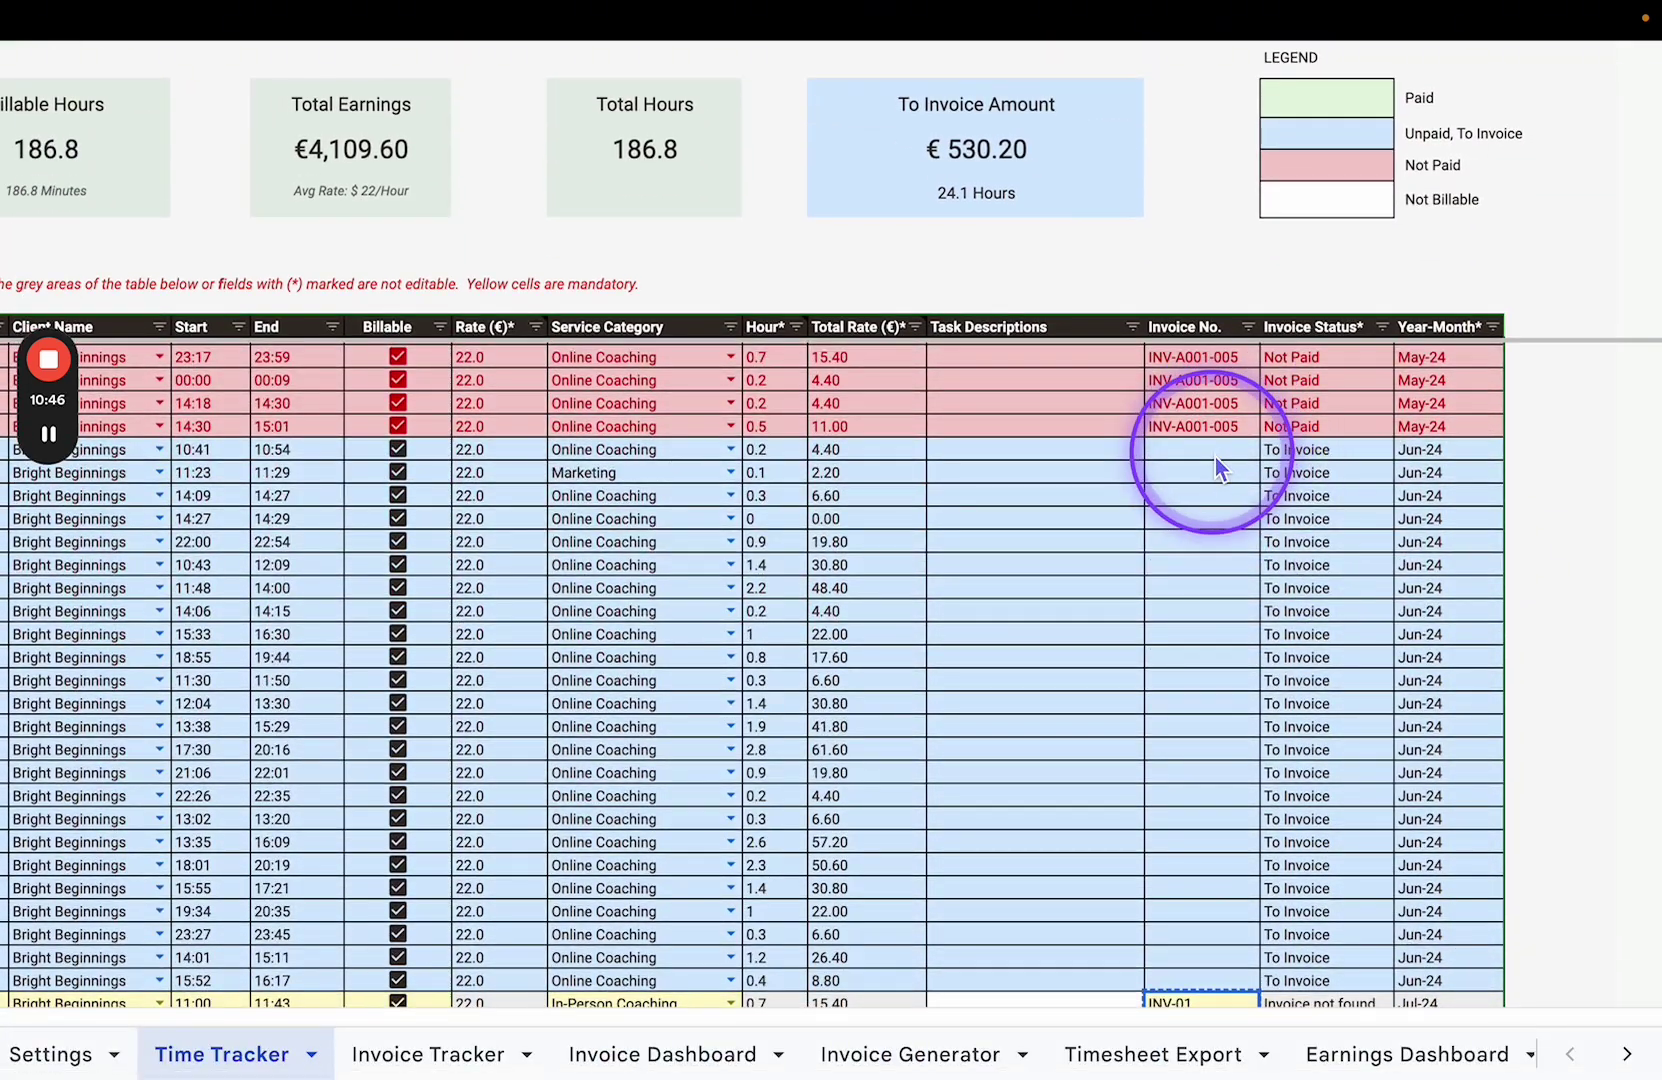
left_click(1216, 455)
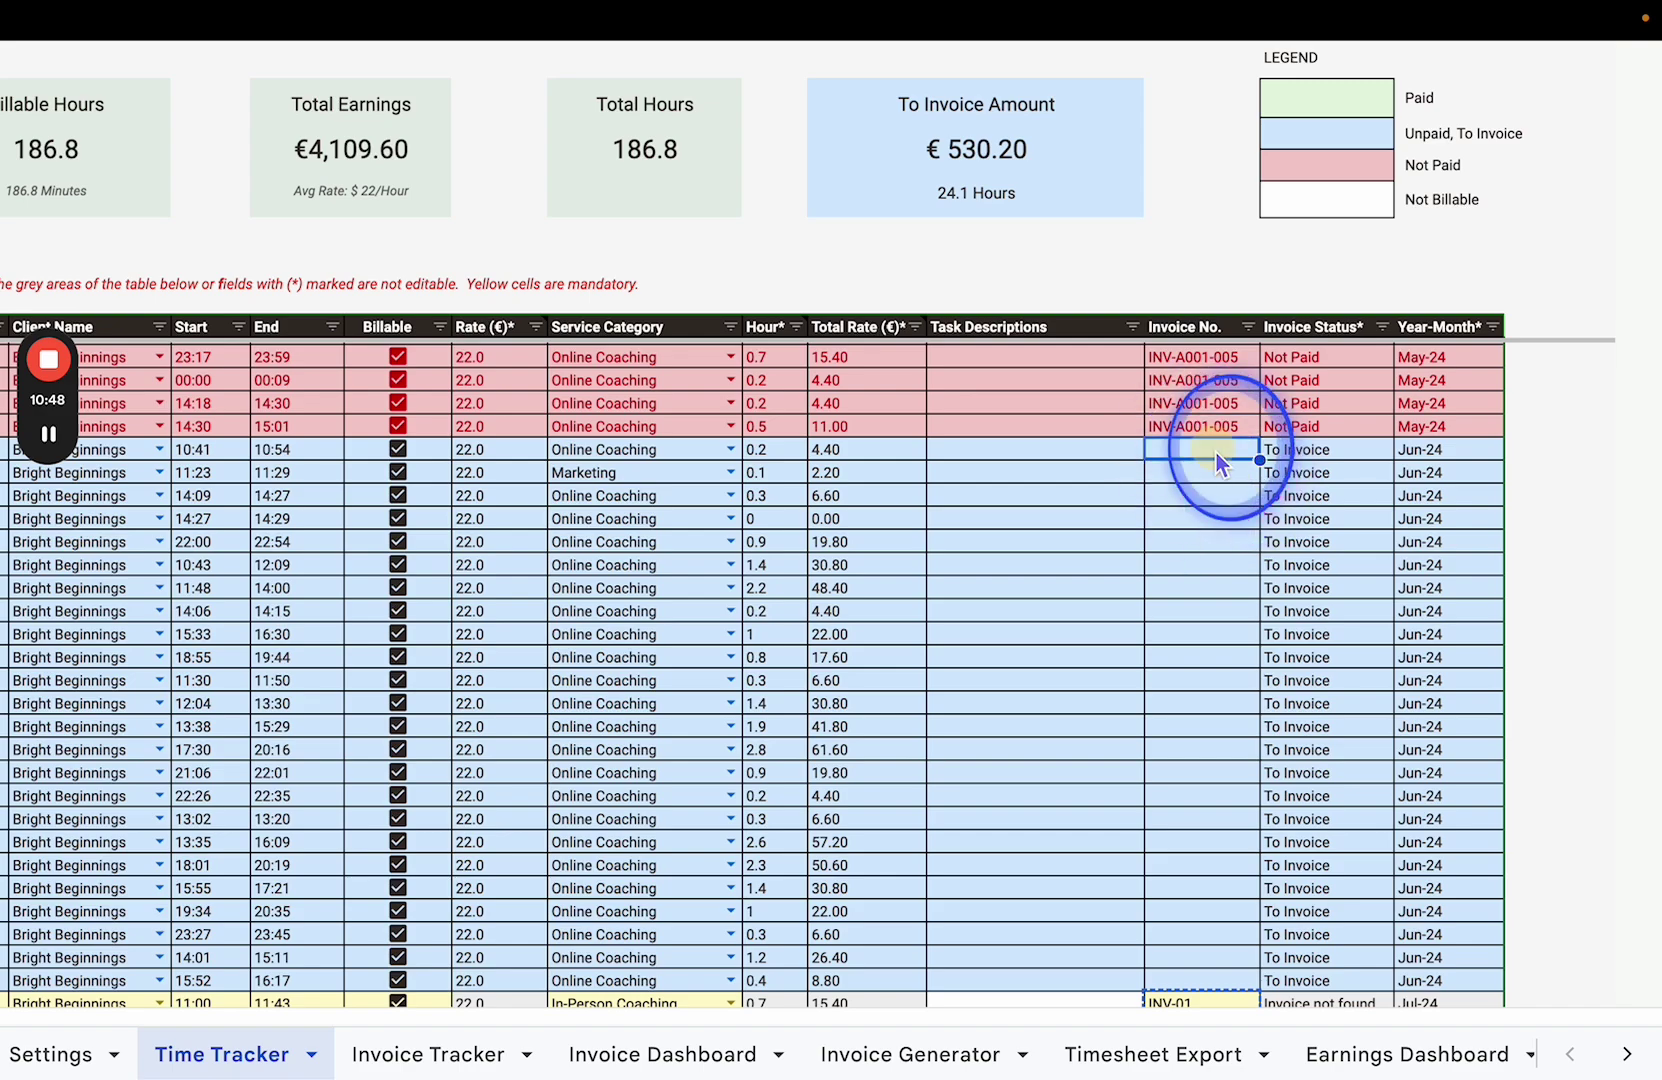
type("INV-01")
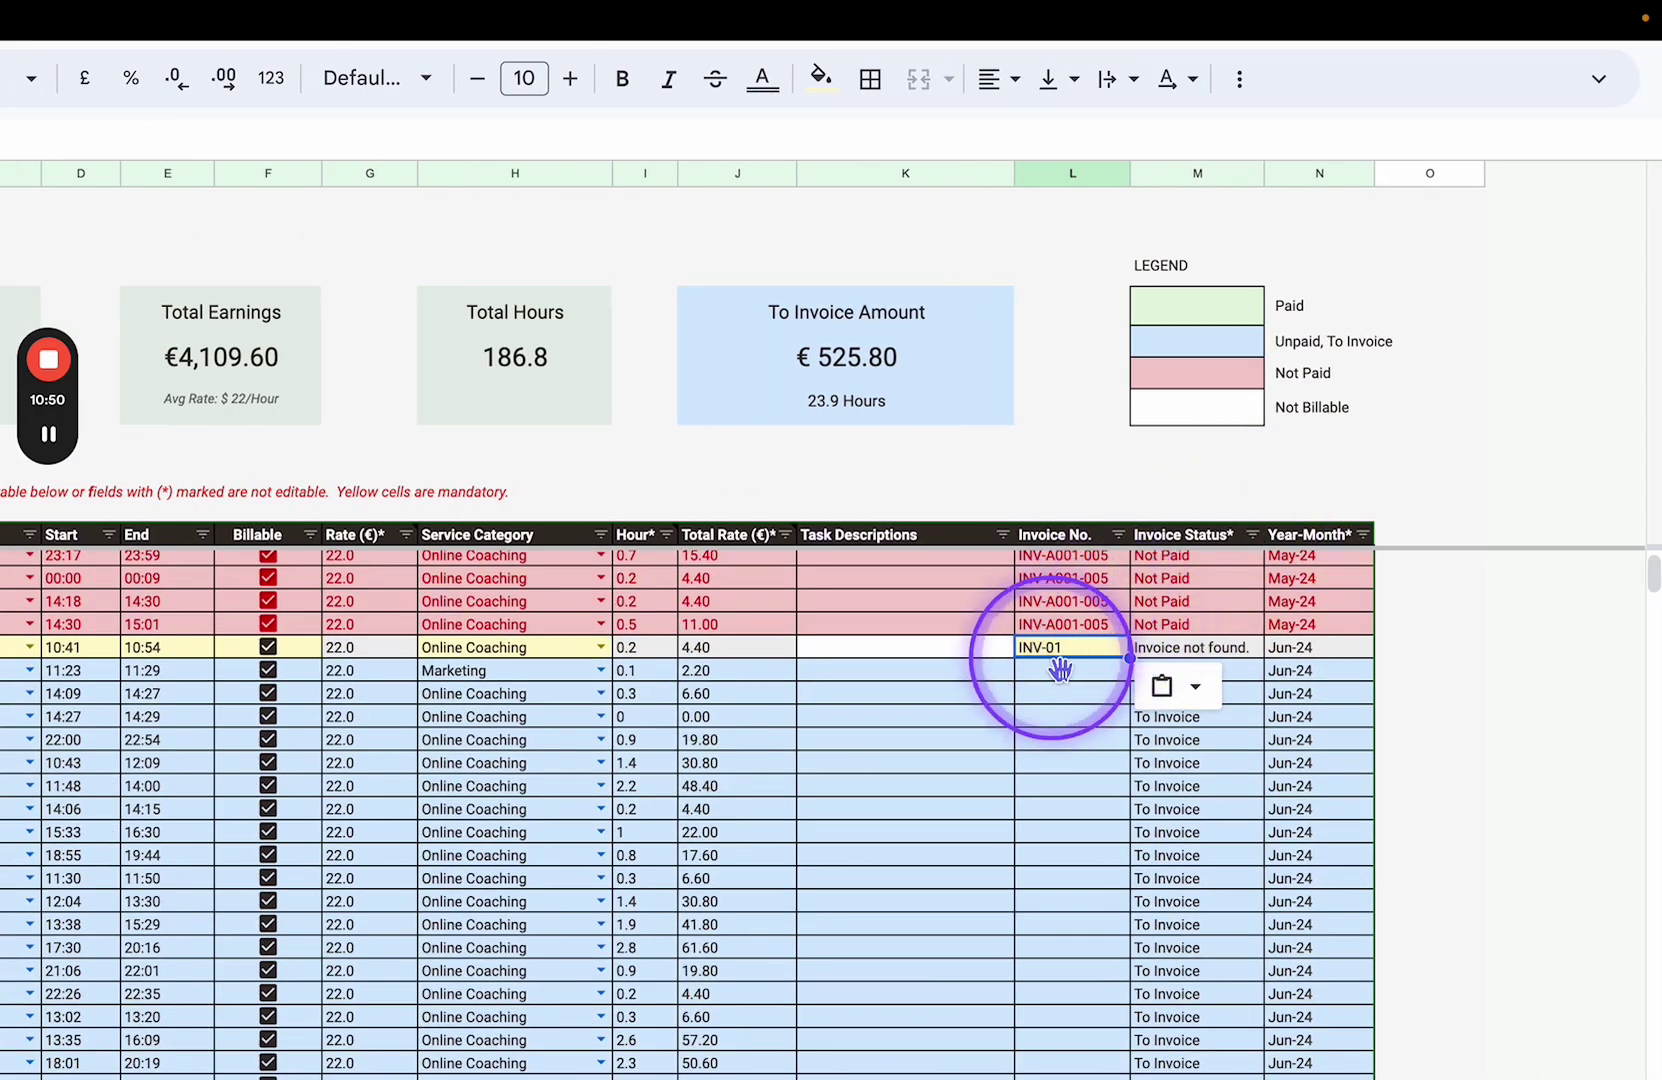
left_click(1060, 670)
type("INV-01")
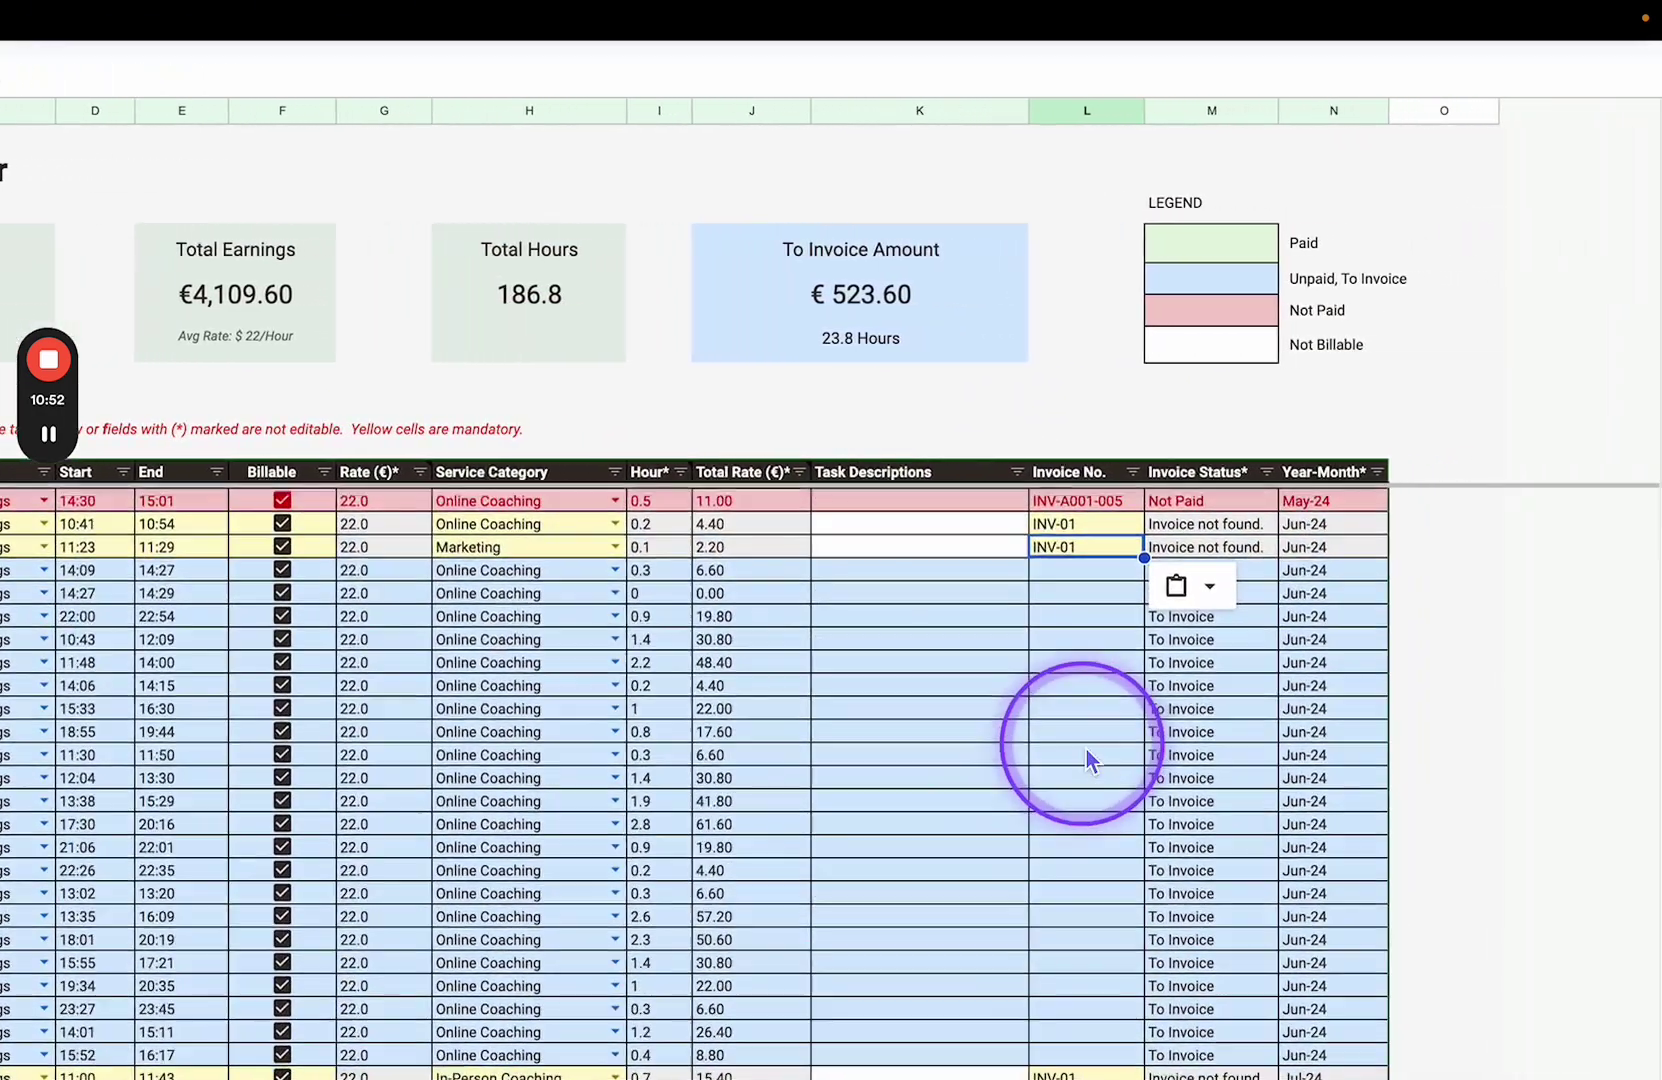
Fill INV-01 from rows 186 and 187 down the invoice number column through row 209.
left_click(1120, 562)
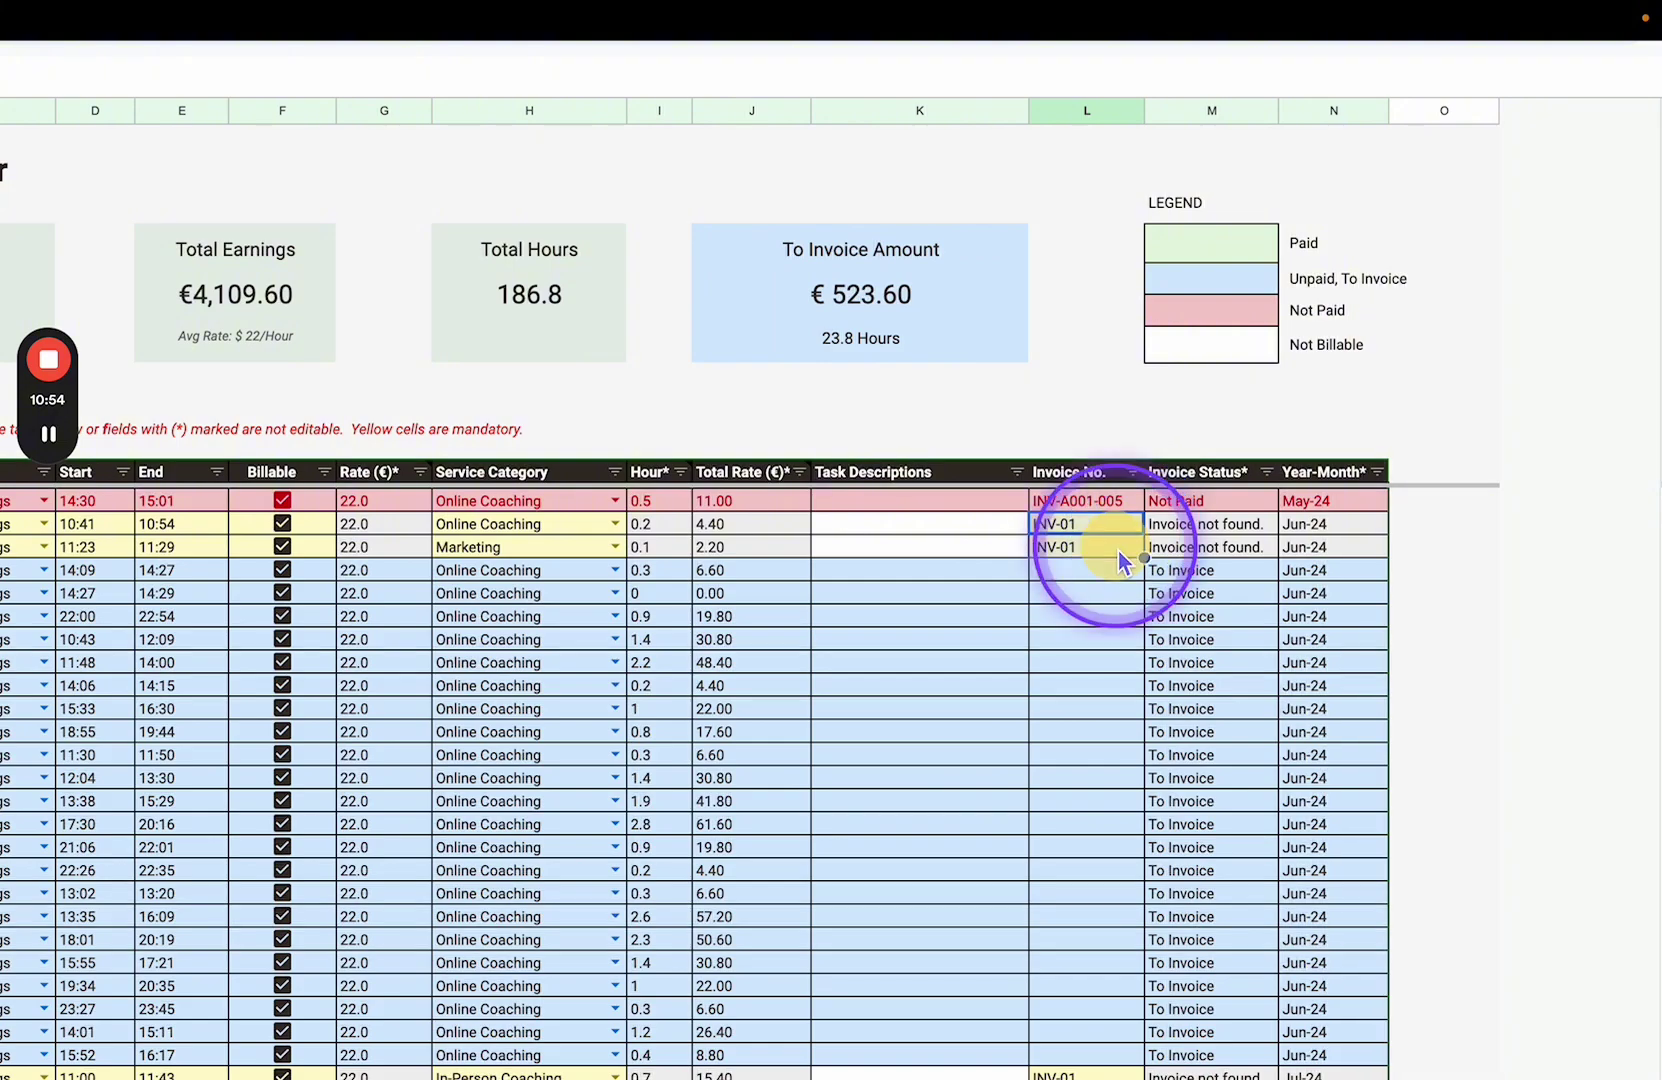
scroll(1131, 588, "down", 2)
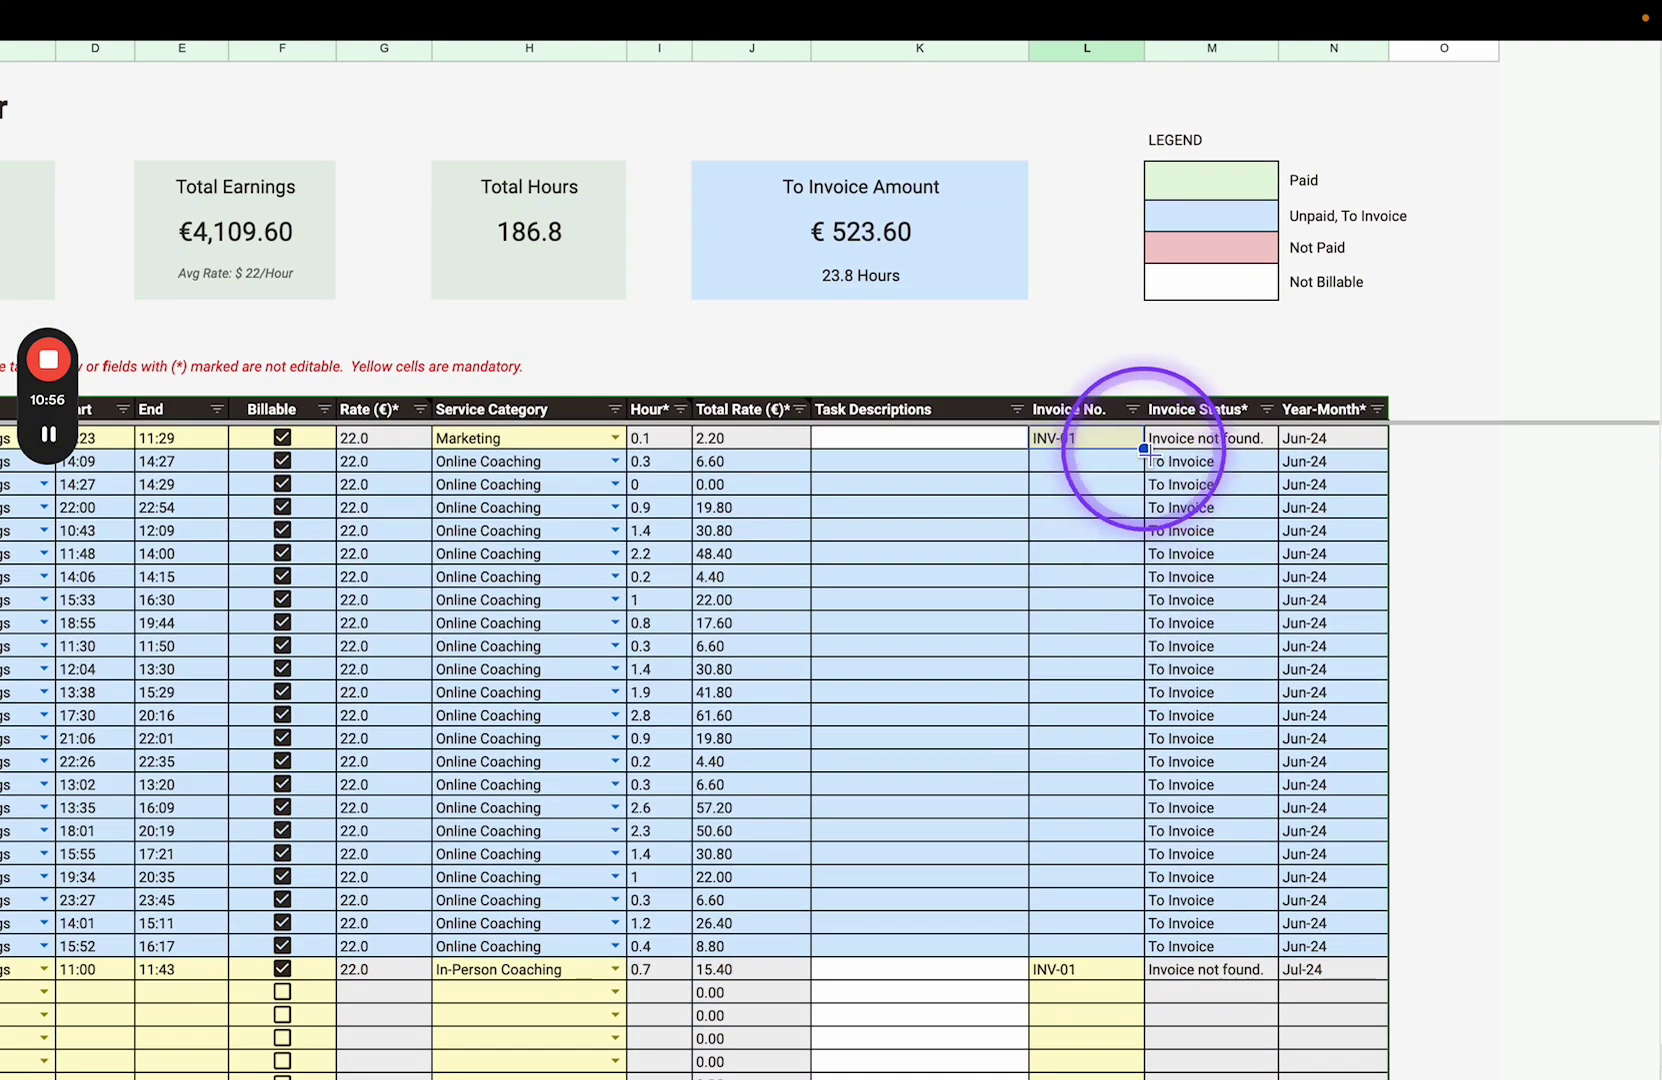
left_click_drag(1143, 449, 1075, 940)
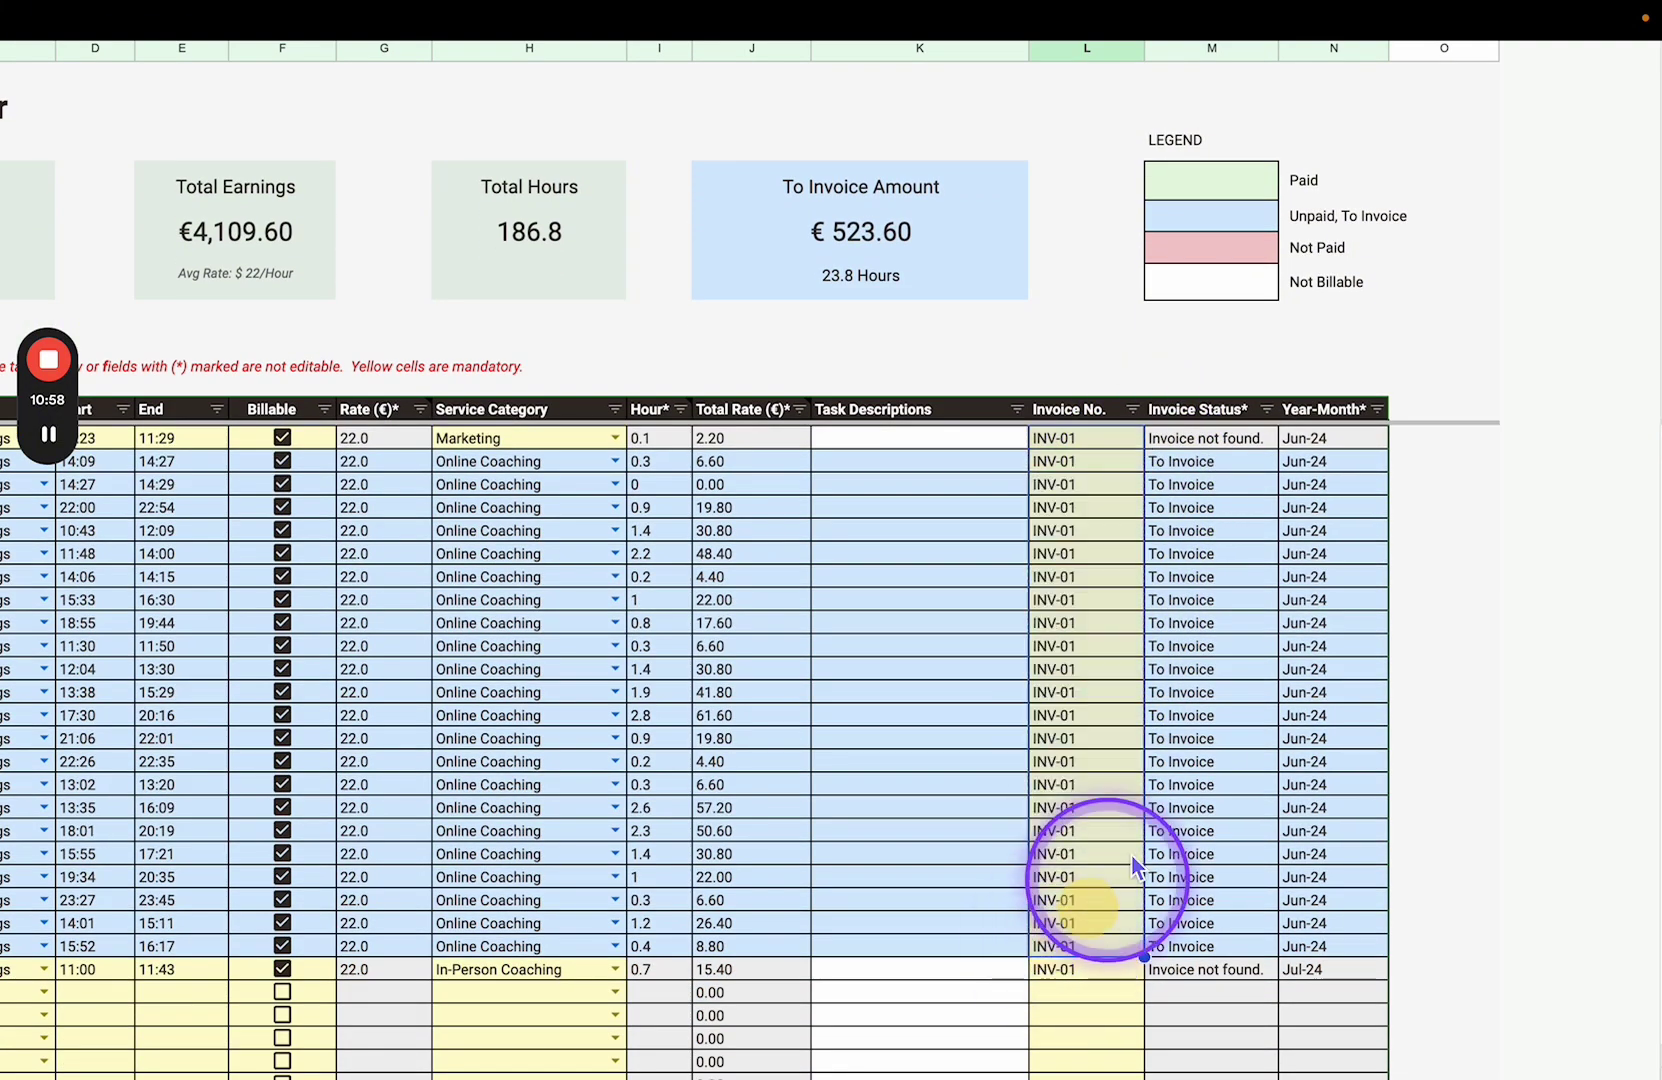
Examine the invoice numbers, invoice statuses and To Invoice Amount for the entries in rows 186 to 210.
scroll(1169, 806, "up", 2)
scroll(1169, 806, "down", 3)
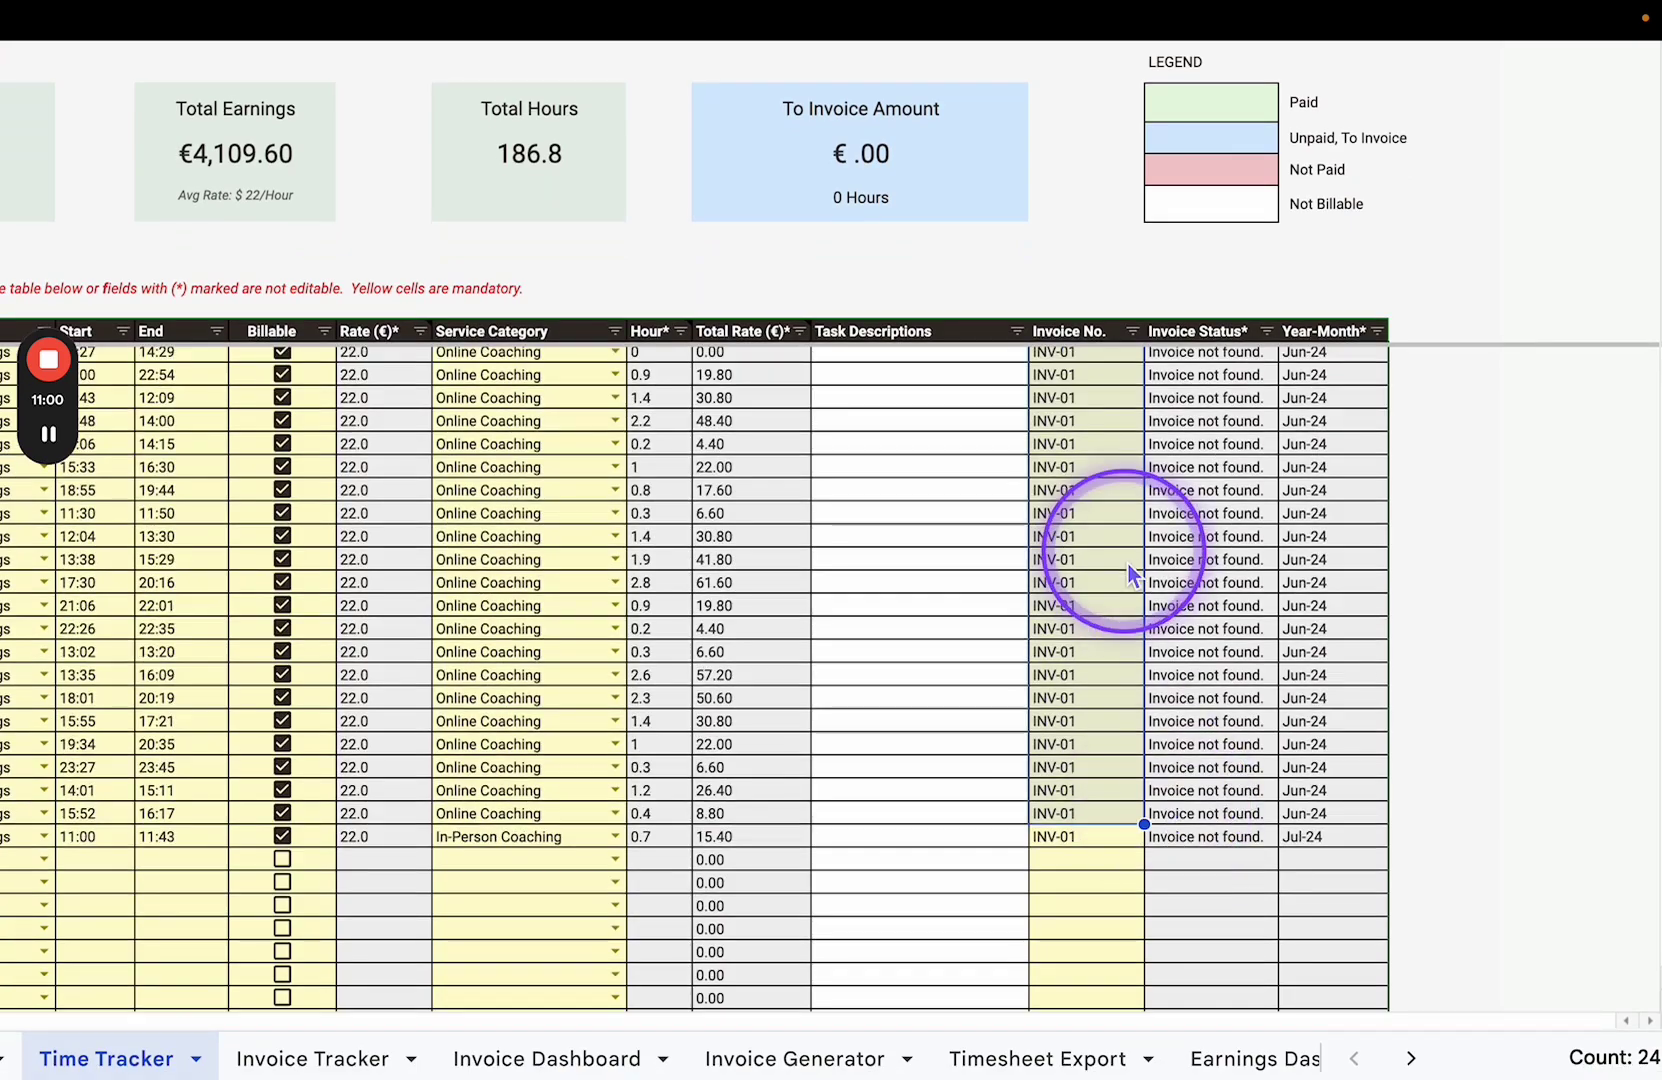
scroll(1134, 801, "up", 5)
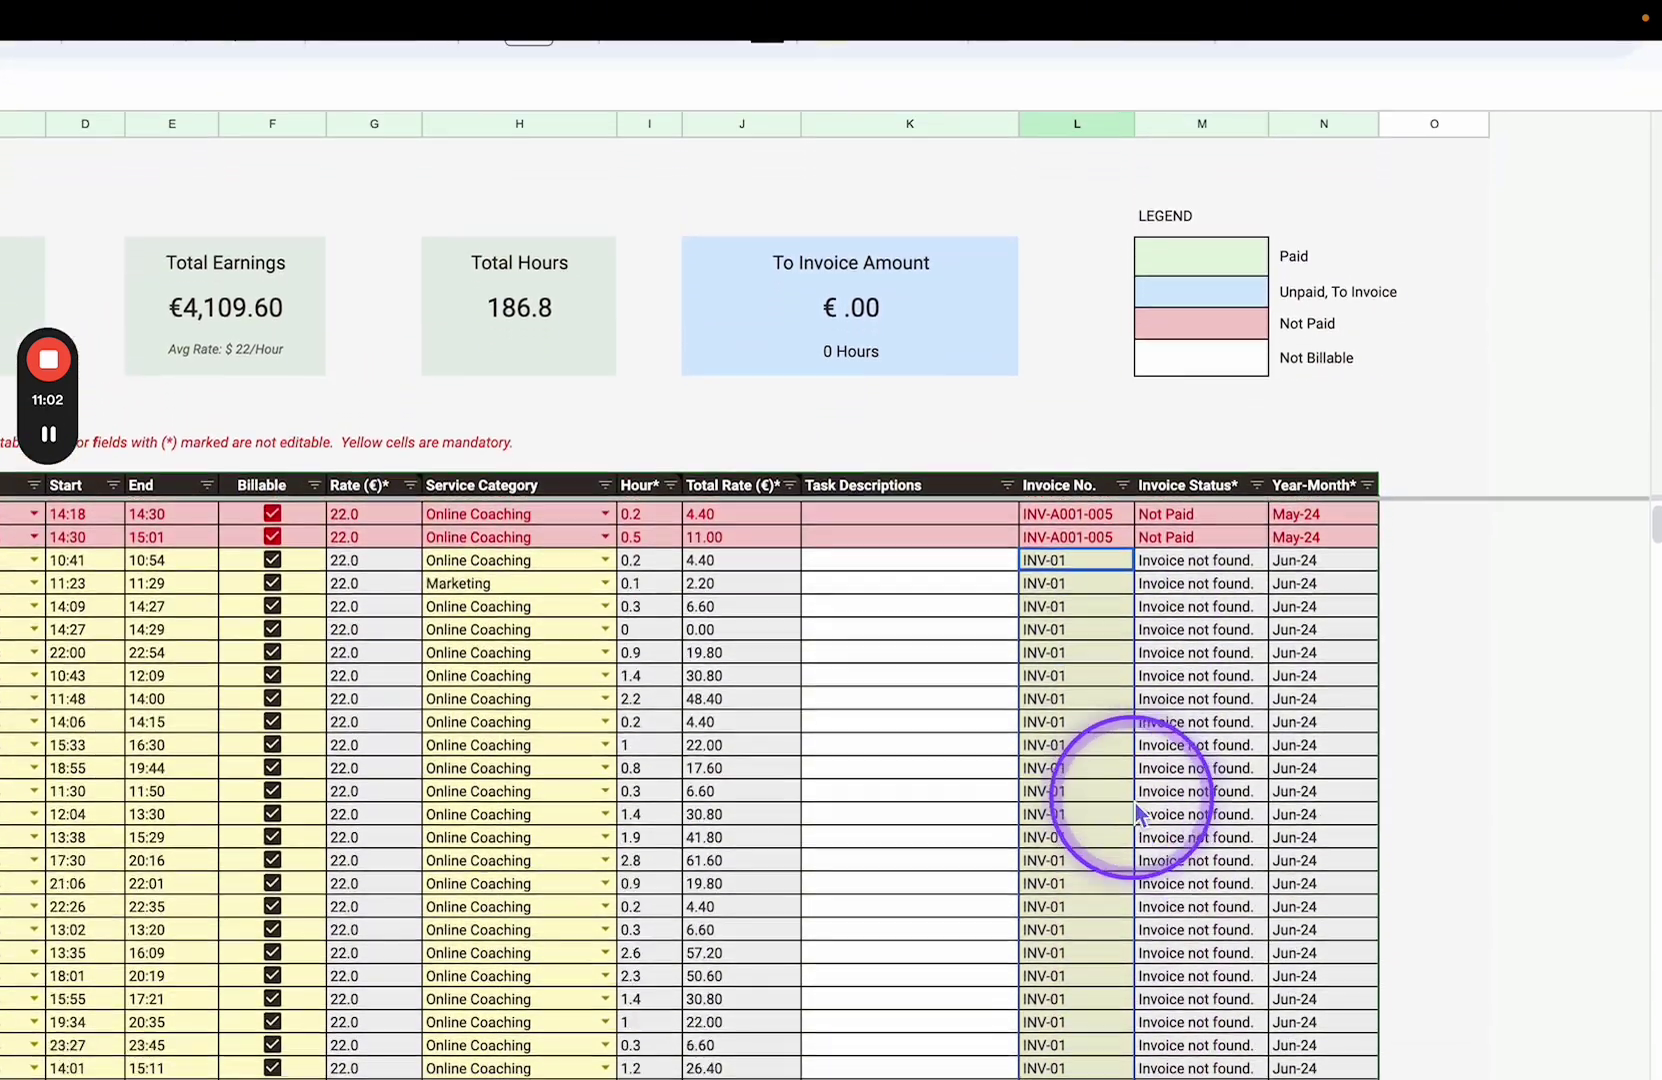
scroll(1134, 801, "down", 1)
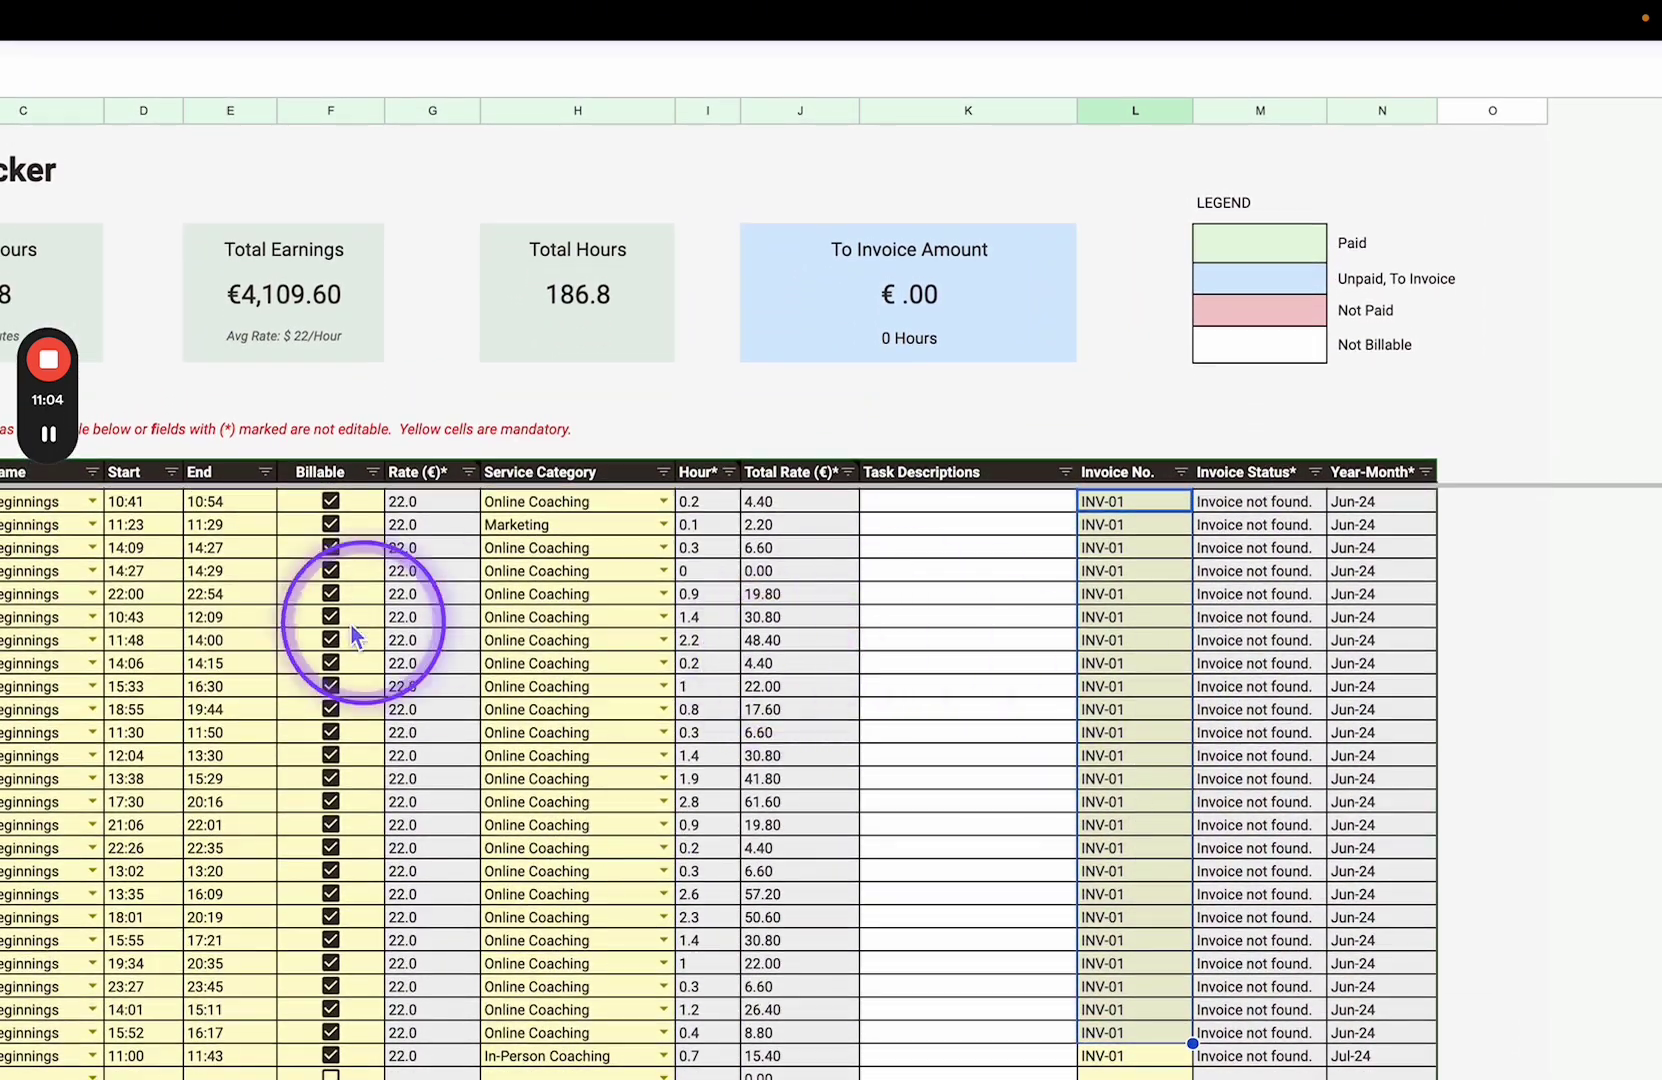
scroll(348, 626, "up", 2)
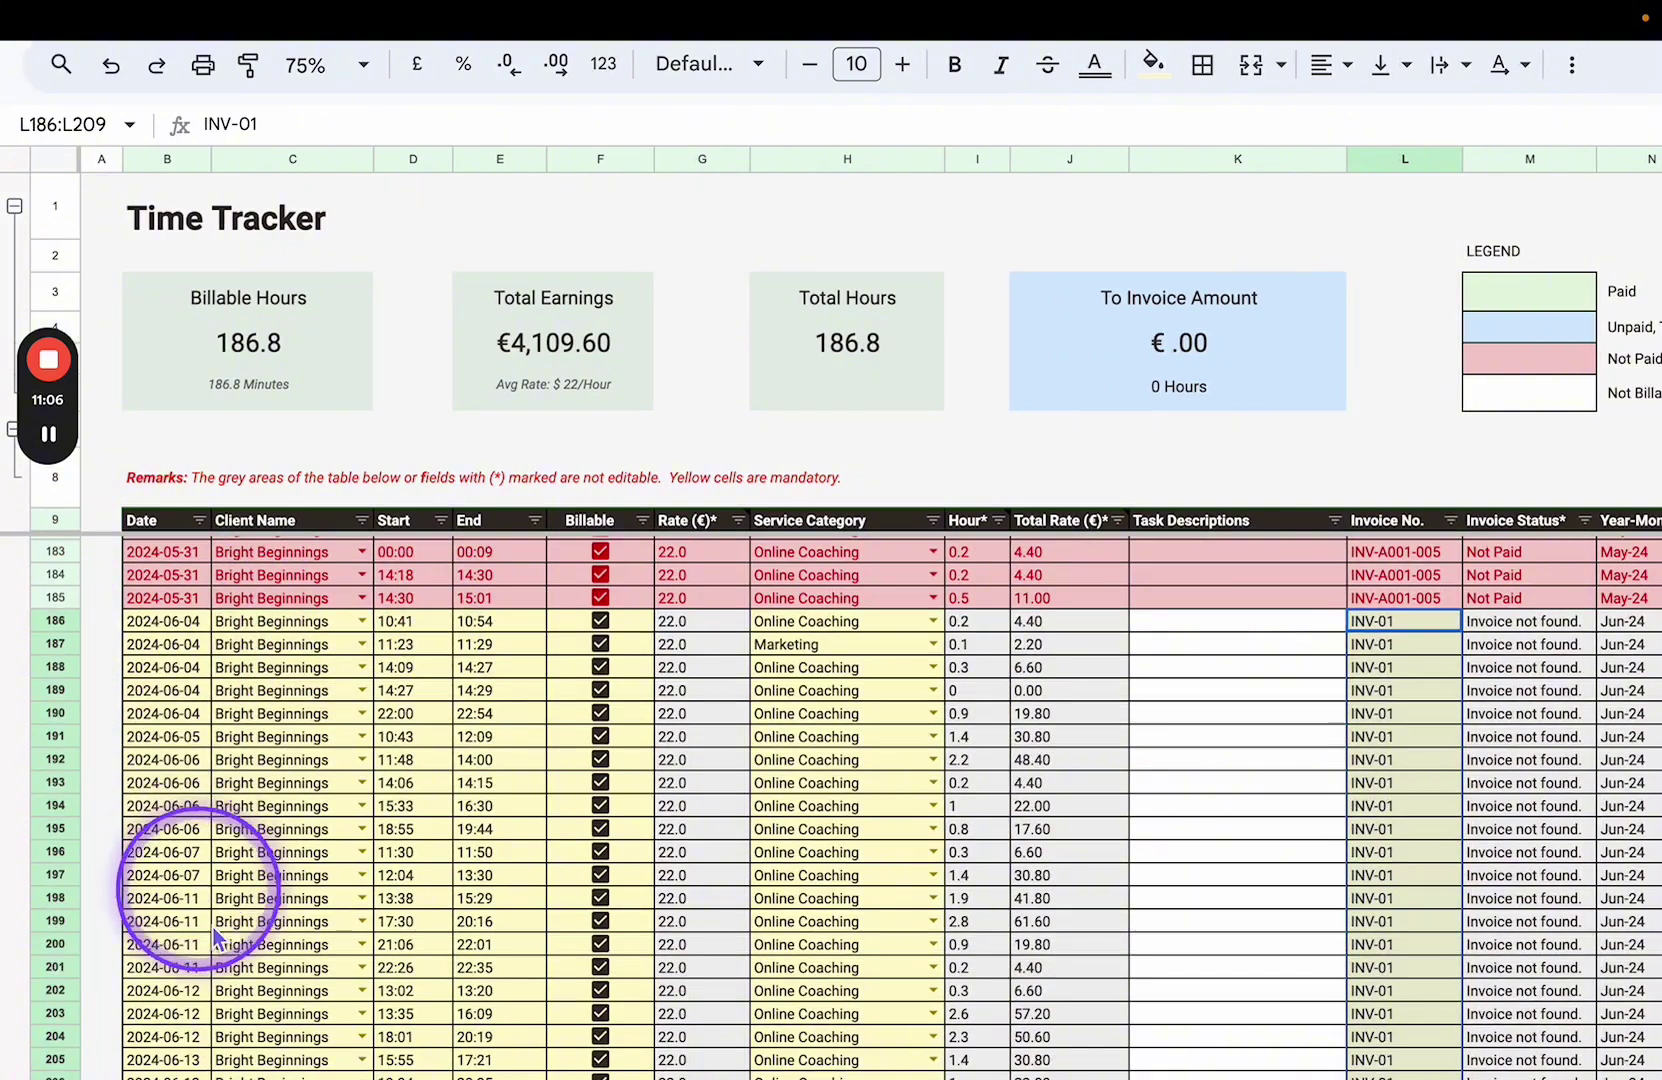
scroll(220, 960, "down", 5)
scroll(225, 976, "up", 1)
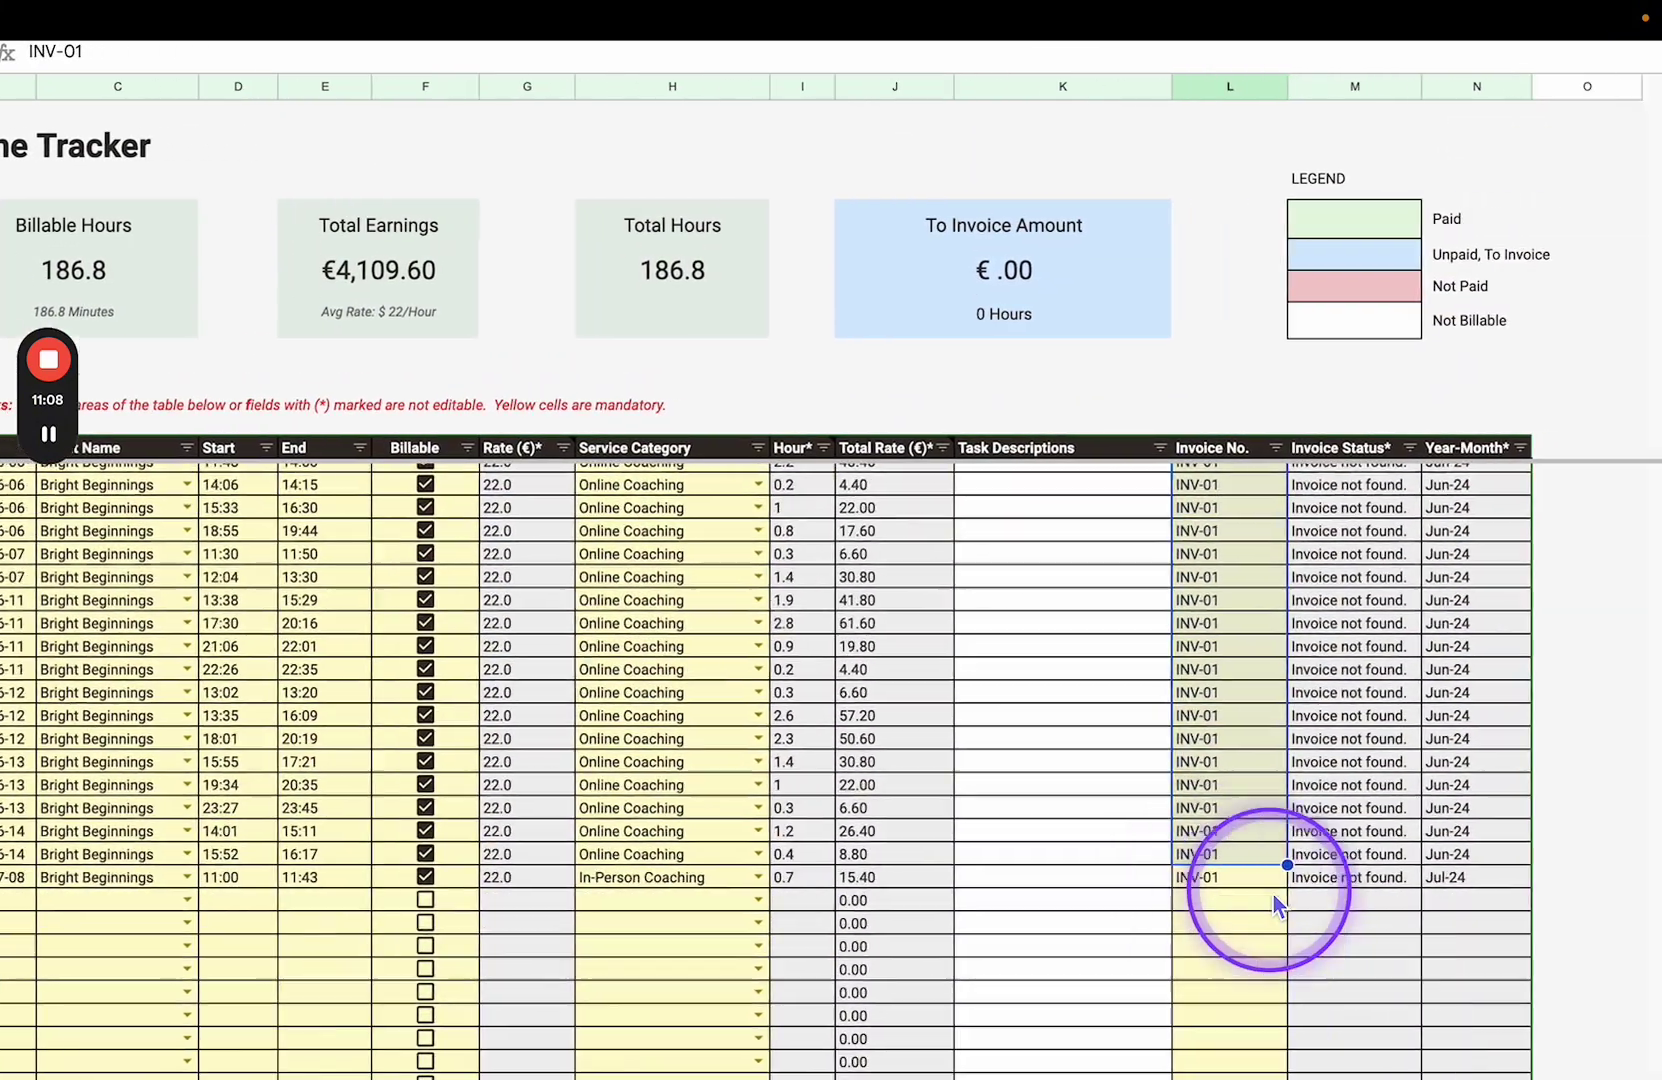
left_click(1220, 877)
scroll(1220, 877, "up", 3)
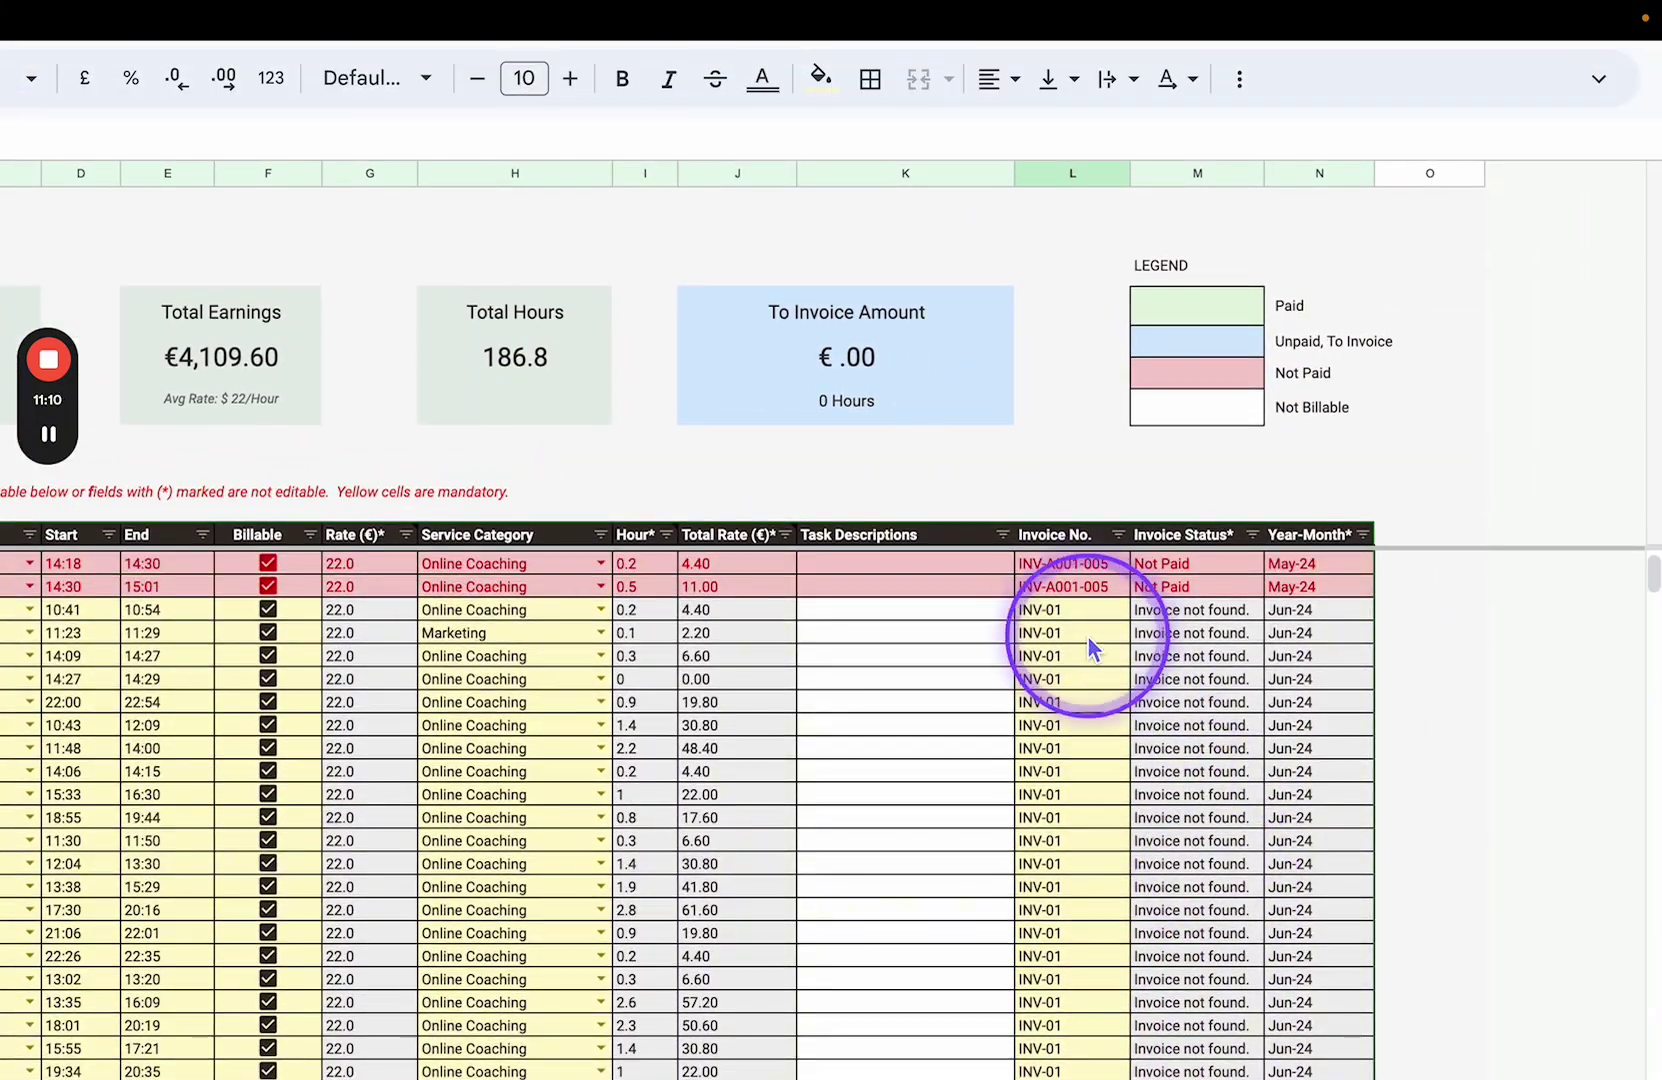
scroll(1097, 858, "down", 3)
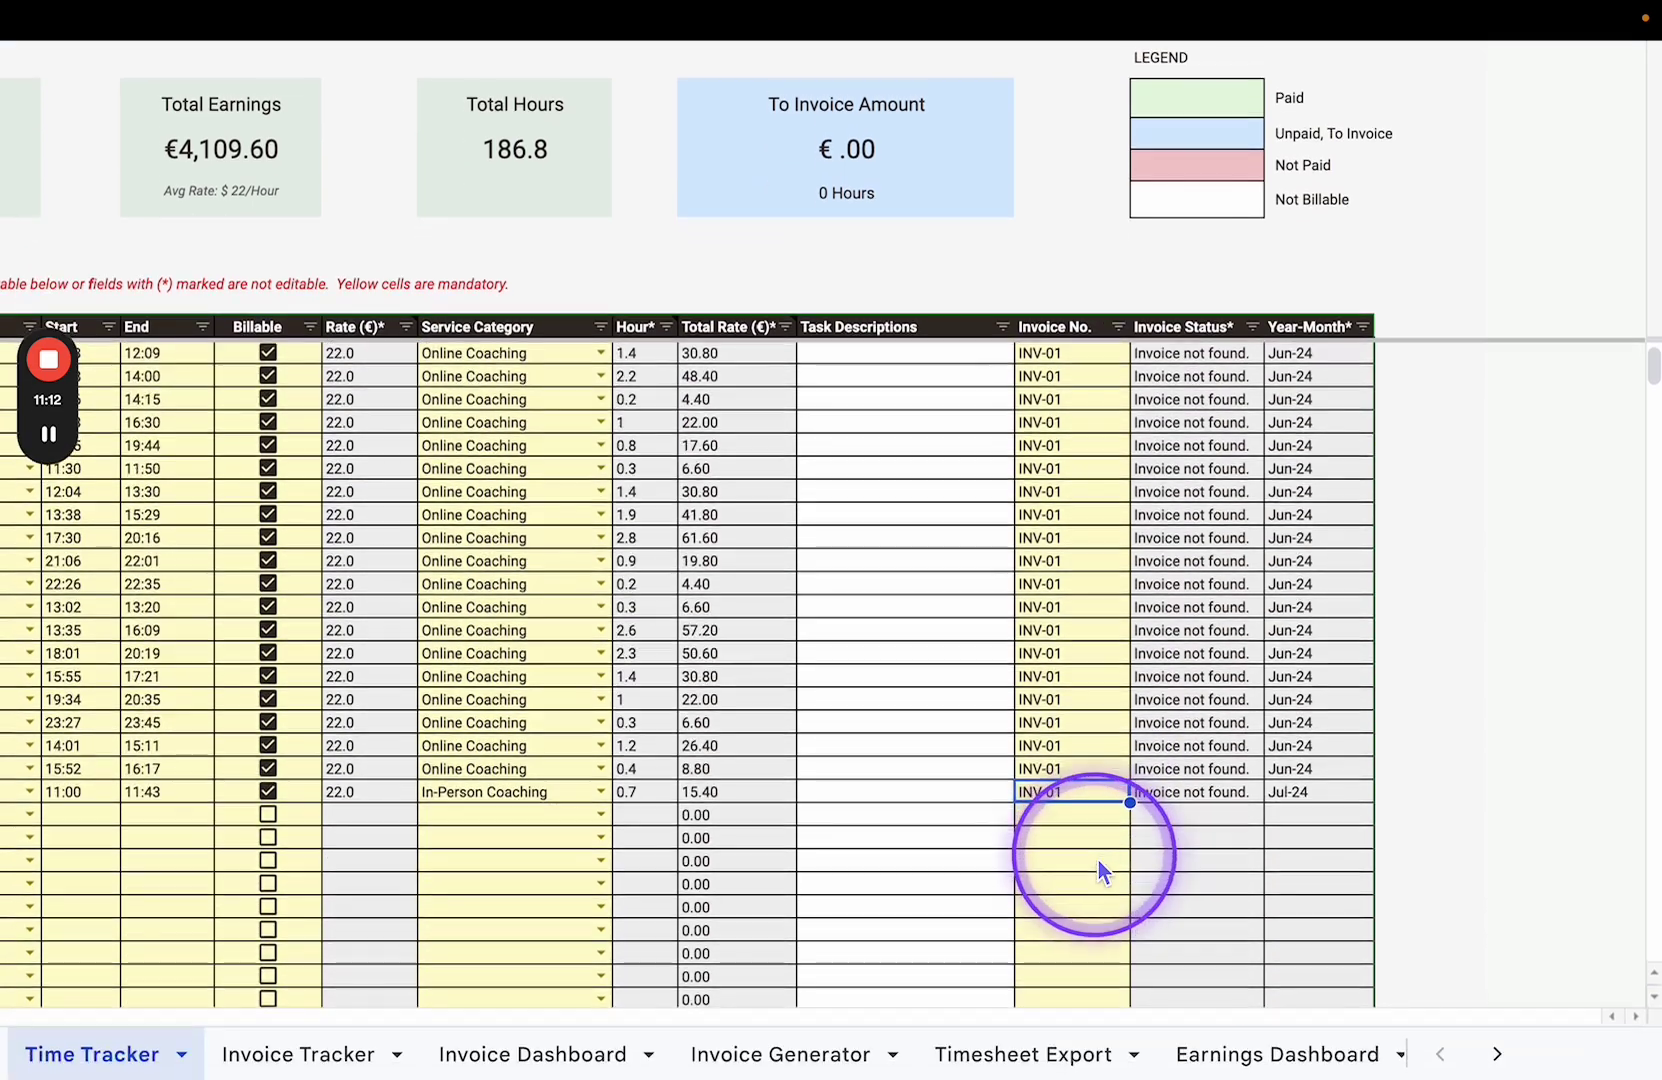
scroll(1132, 727, "up", 1)
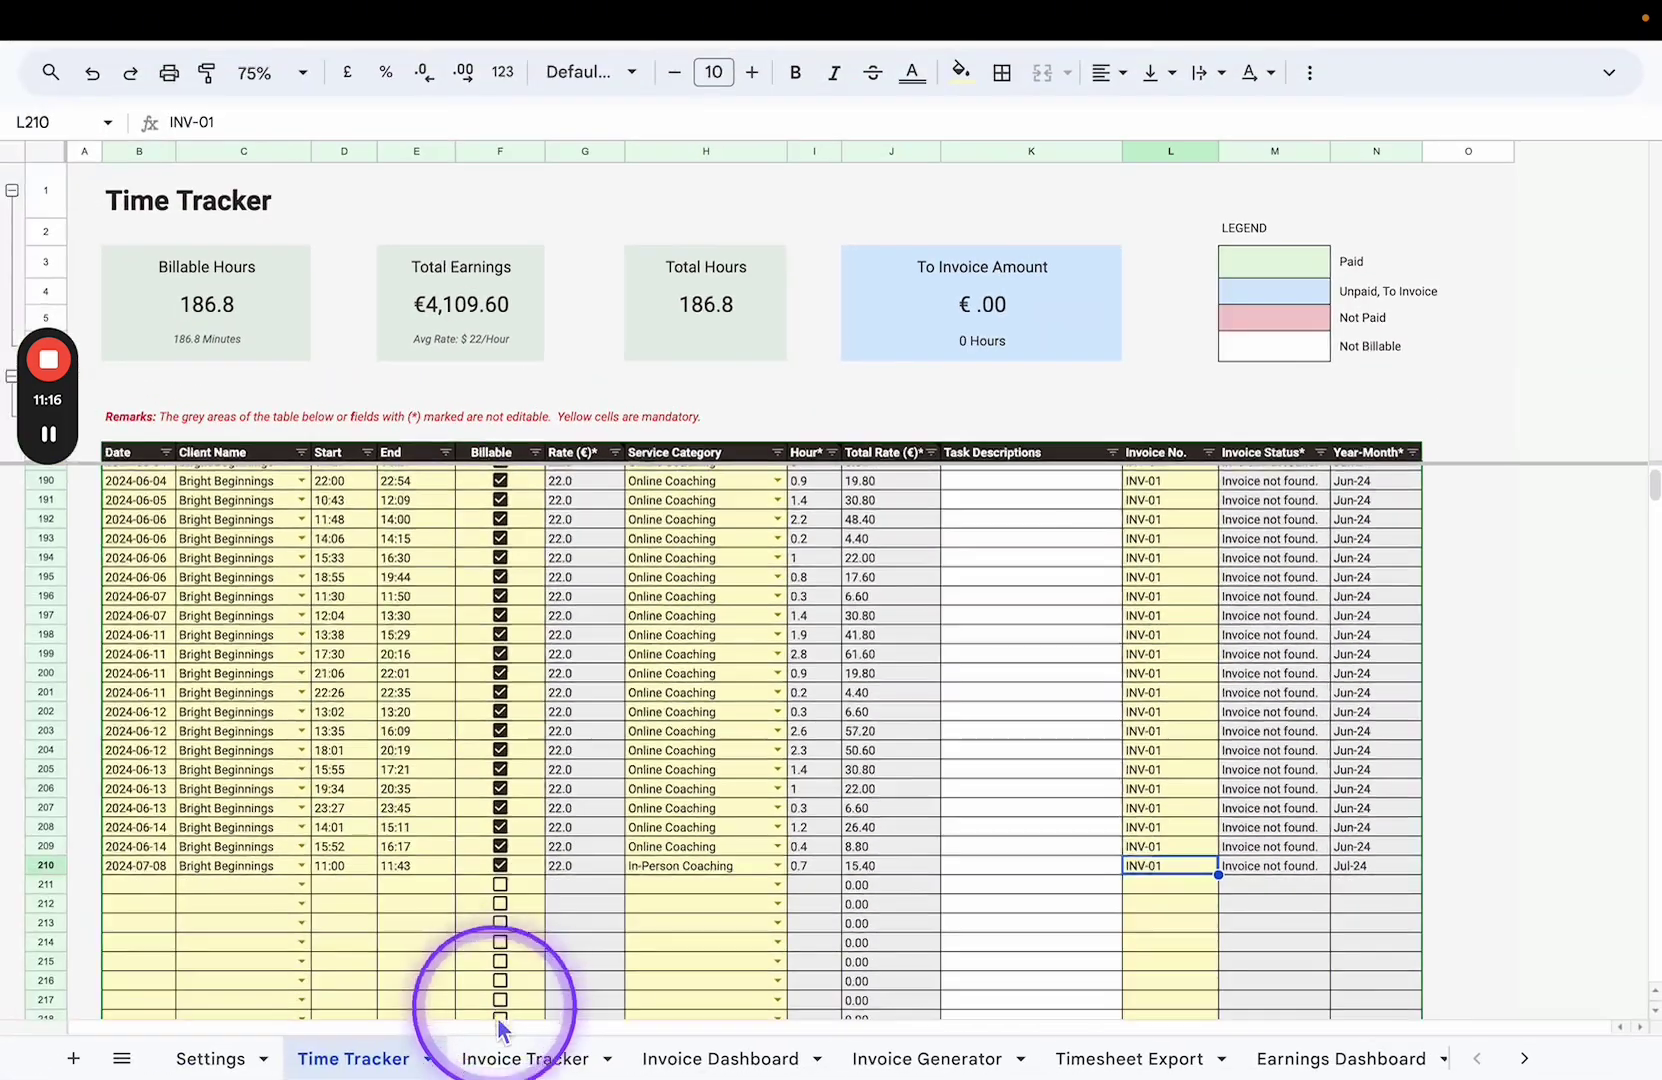
In the Invoice Tracker, add INV-01 in row 18 with today's invoice date, 08/07/2024, and recheck the statuses in the Time Tracker.
left_click(557, 1066)
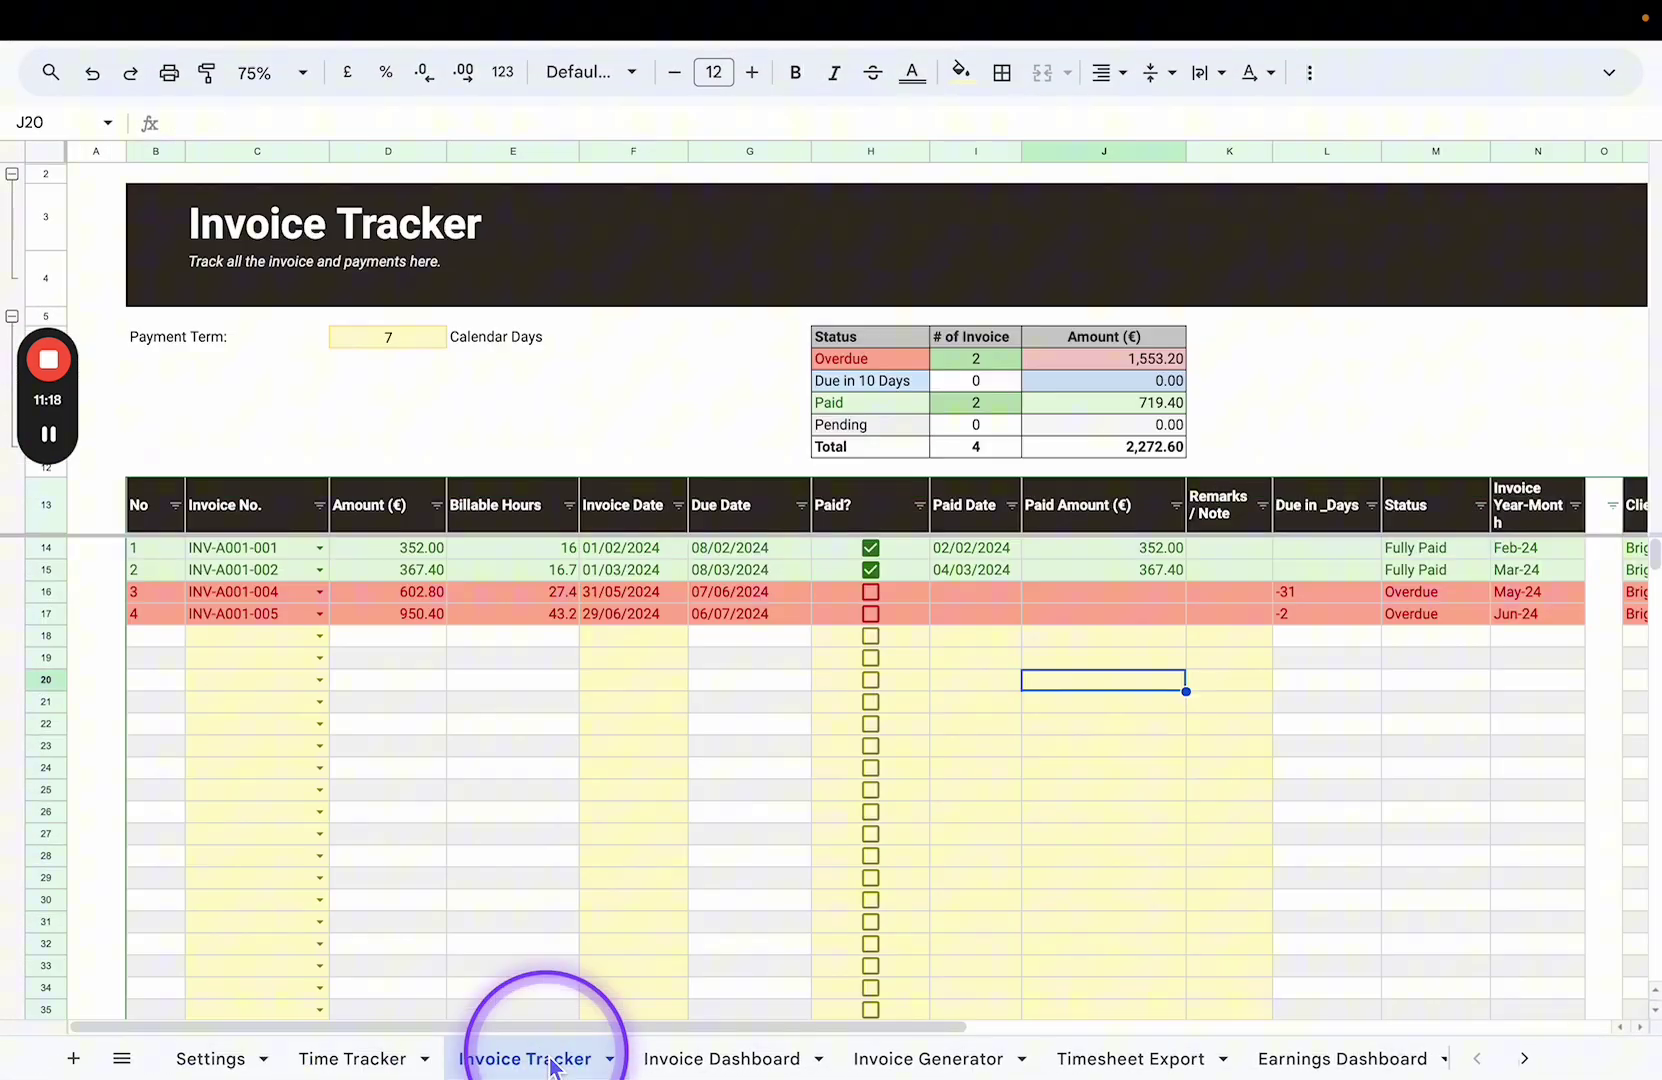
left_click(320, 637)
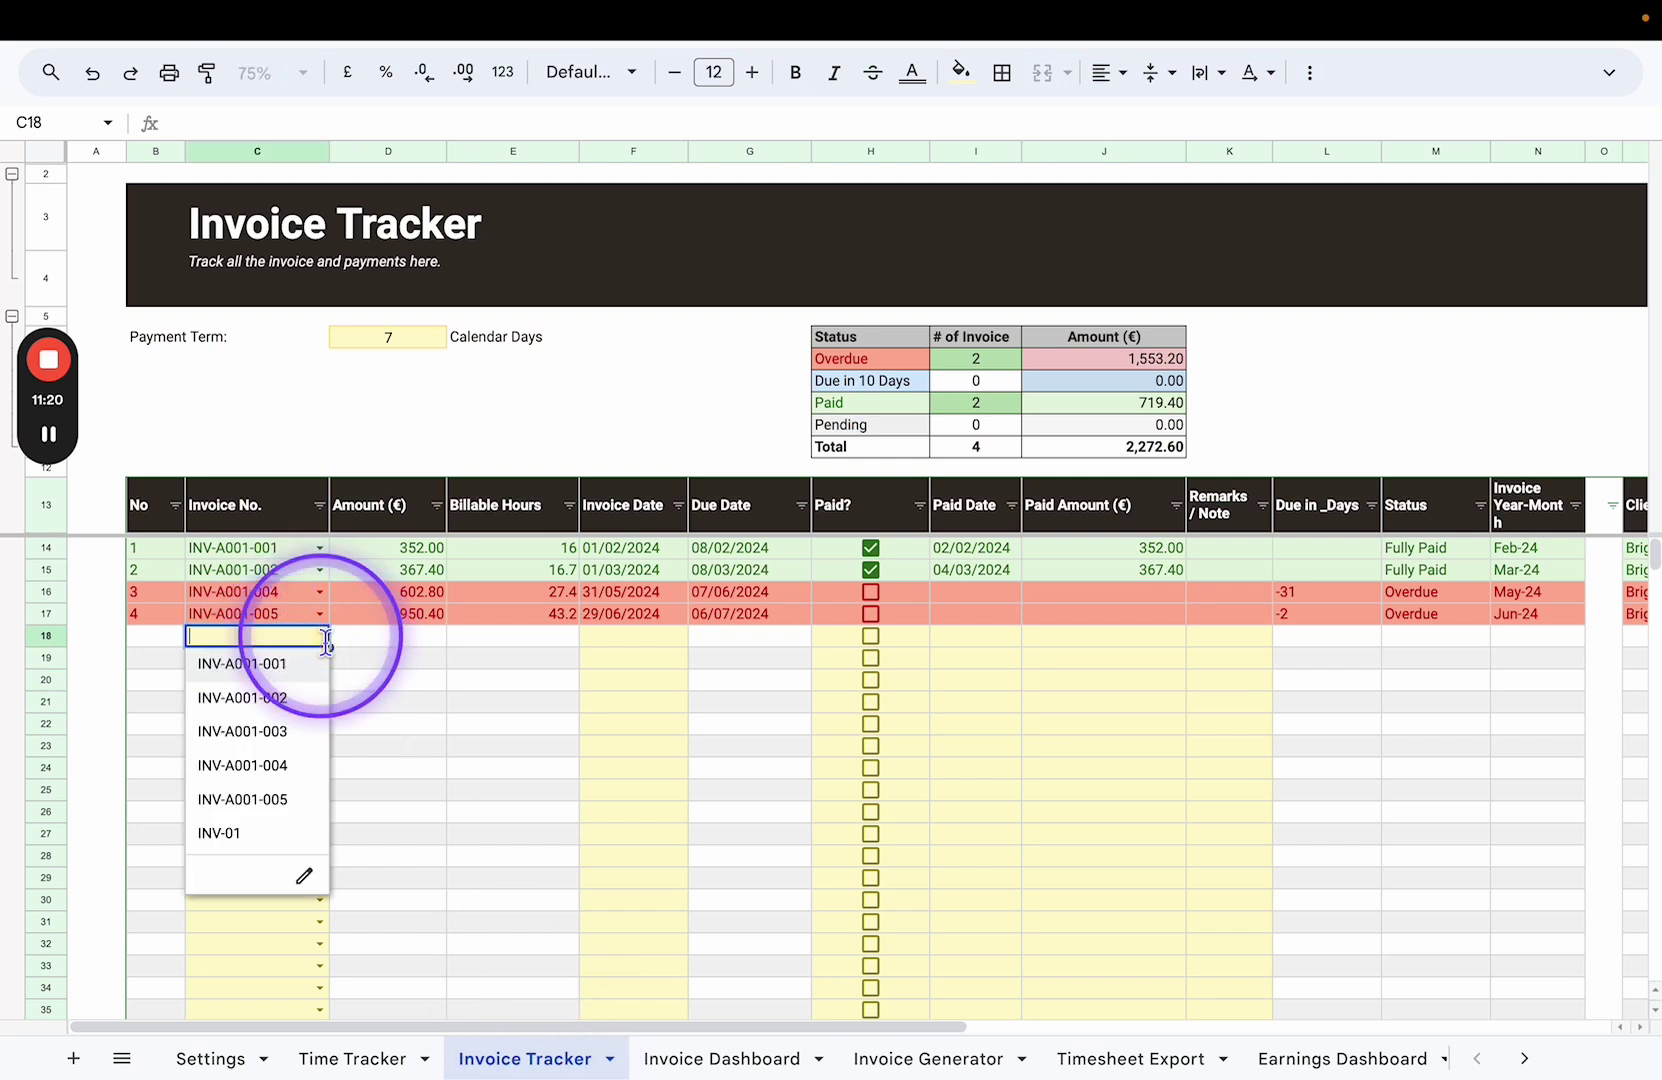
left_click(243, 846)
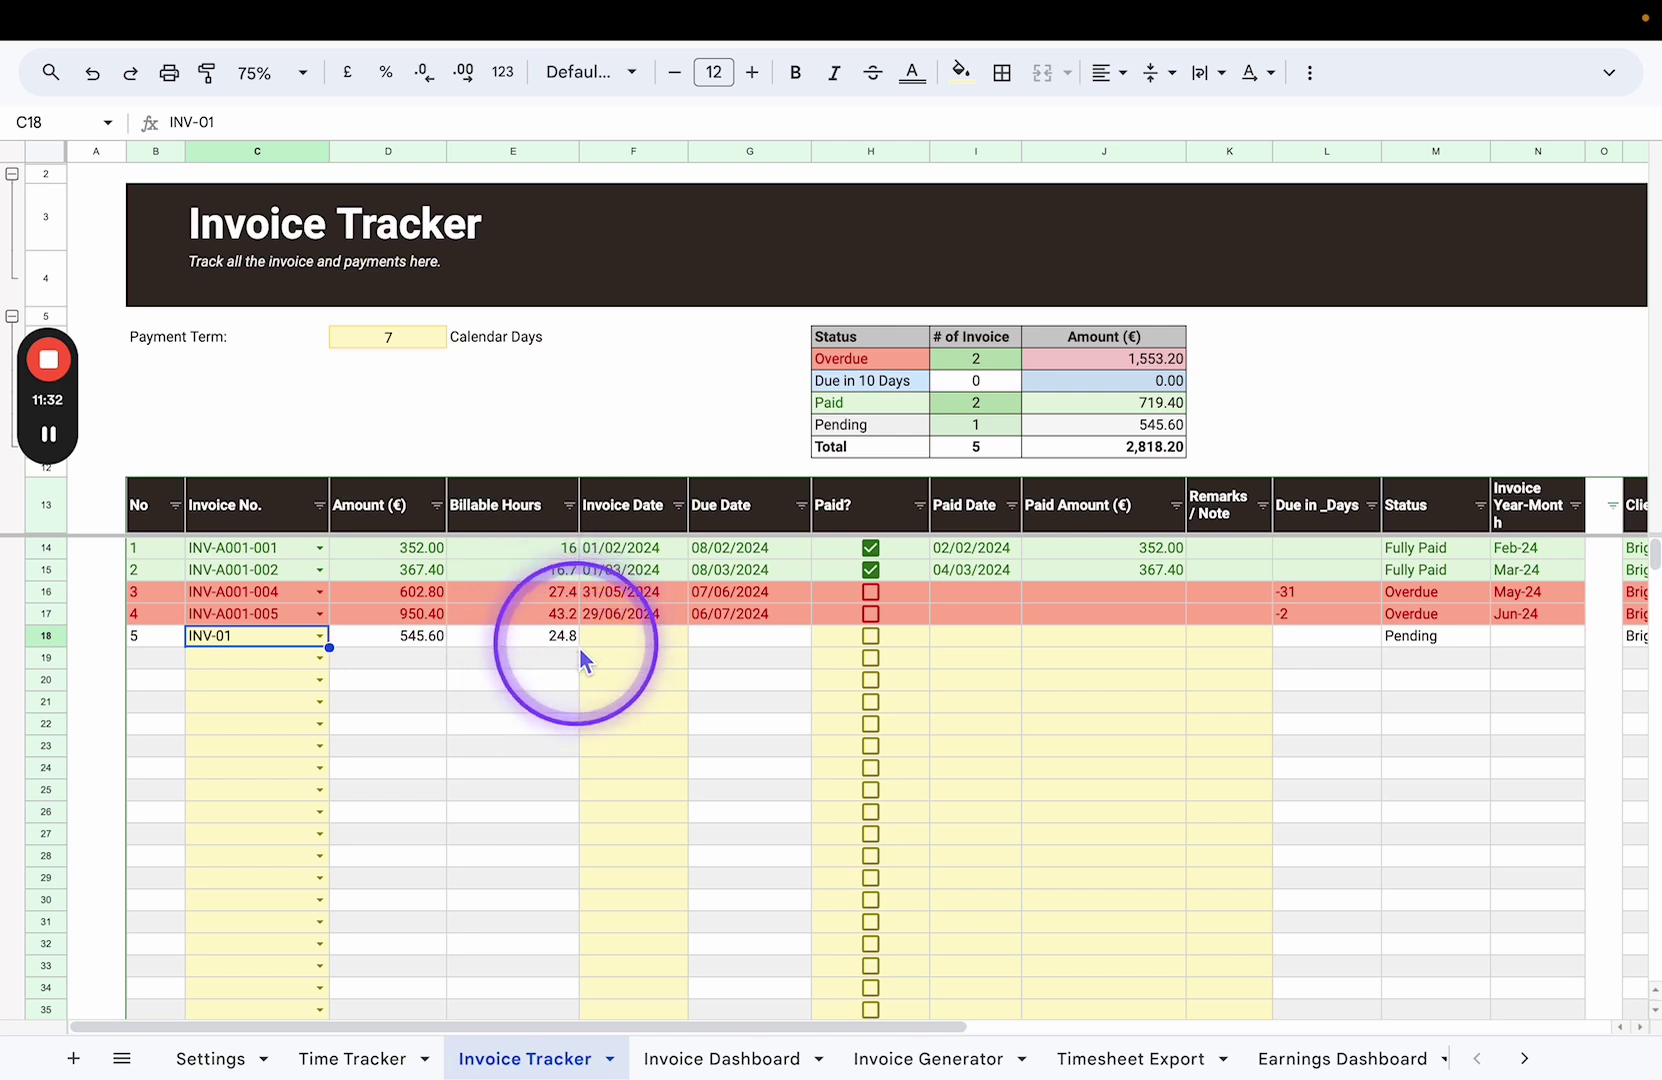
double_click(640, 640)
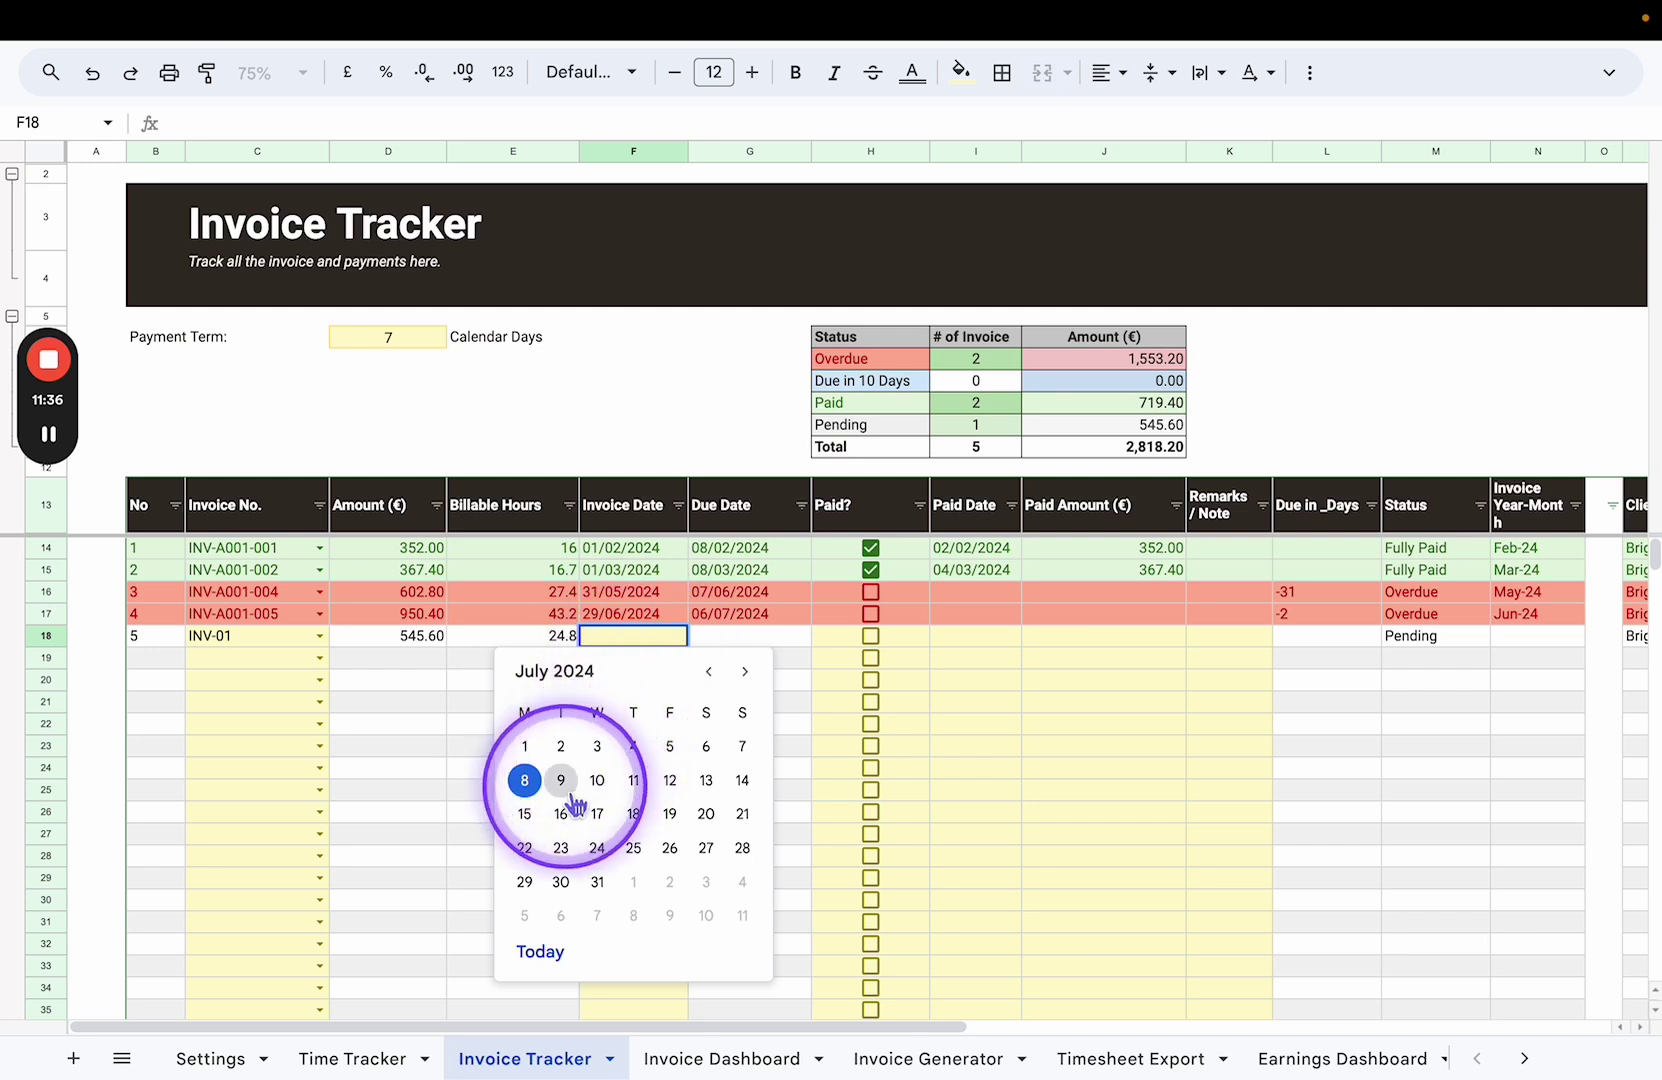
left_click(540, 951)
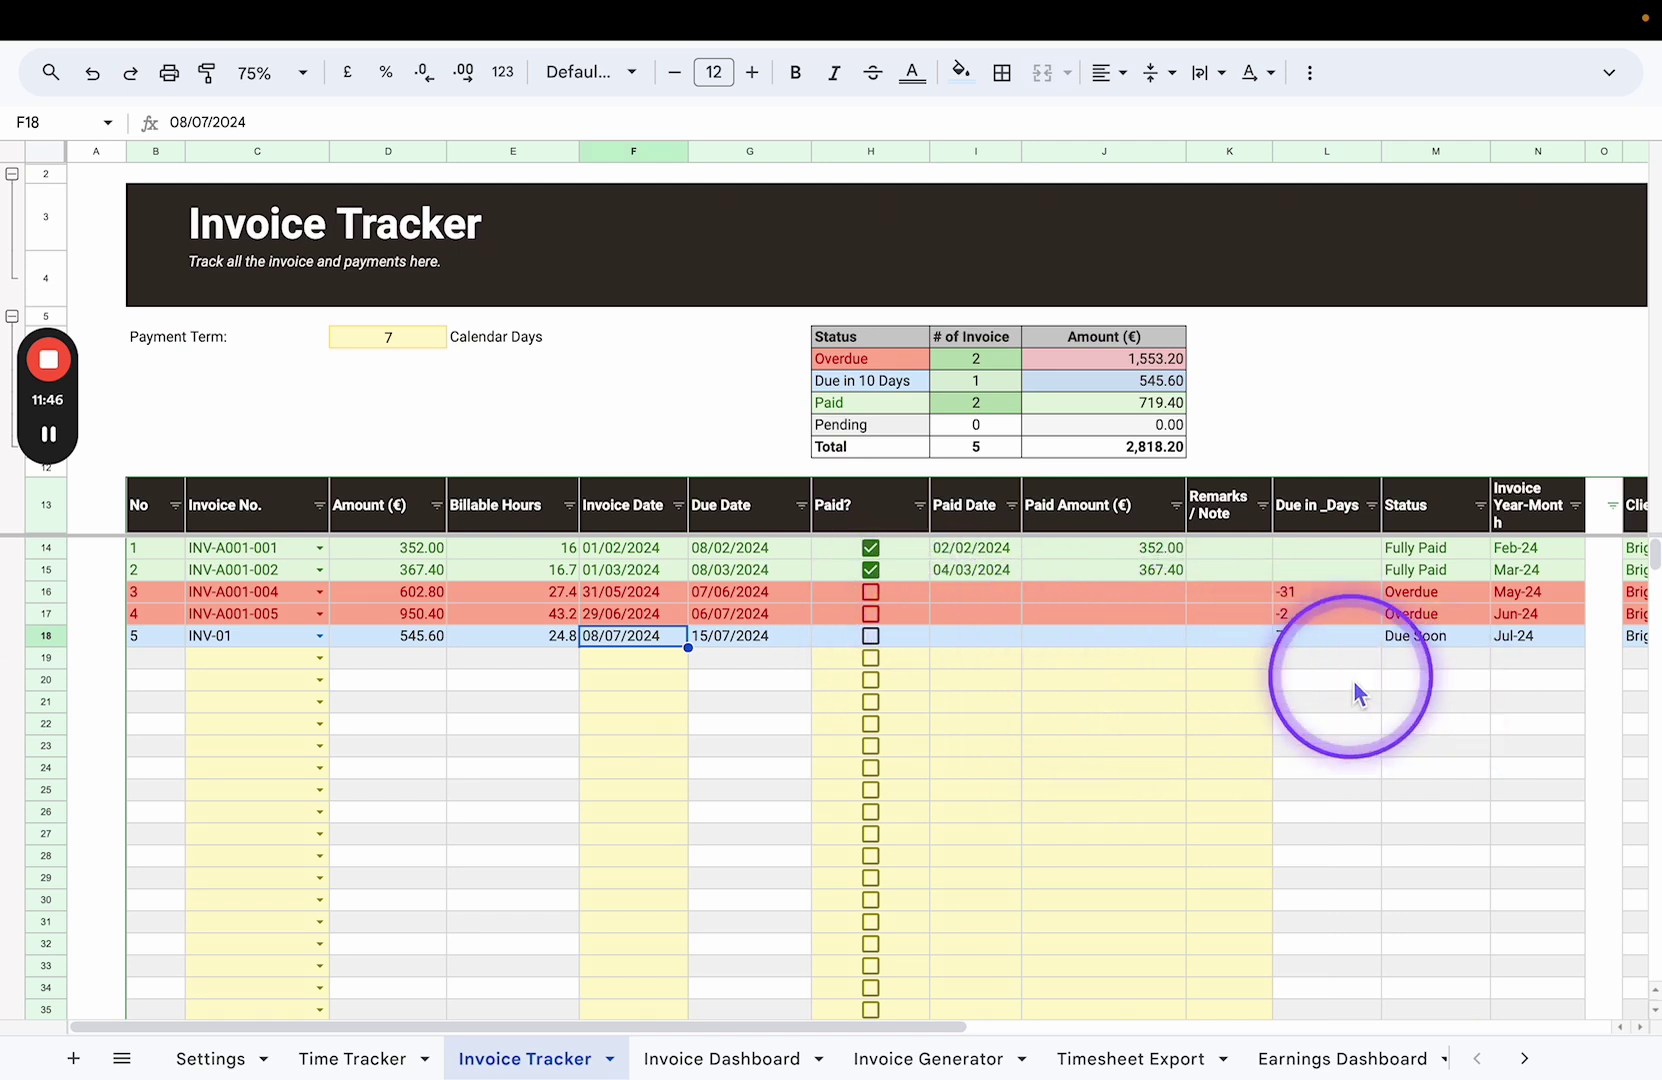
left_click(378, 1062)
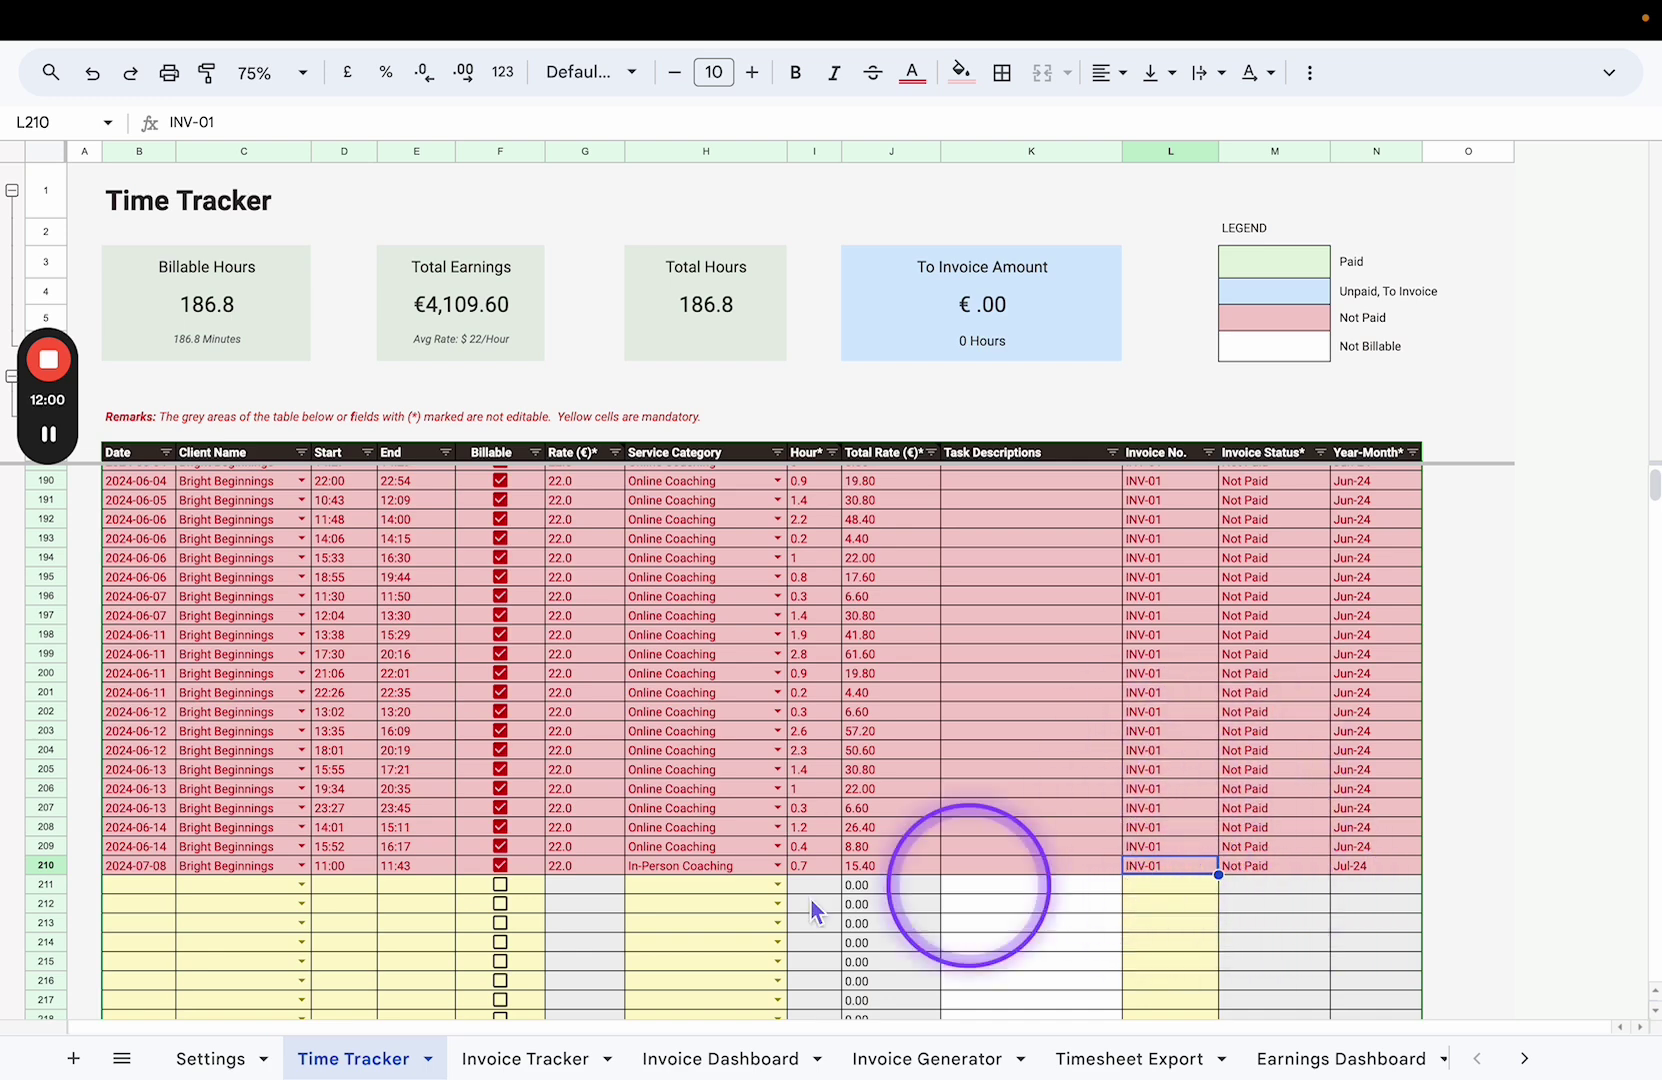
In the Invoice Tracker, examine how the Payment Term and INV-01's invoice date determine its due date.
left_click(525, 1058)
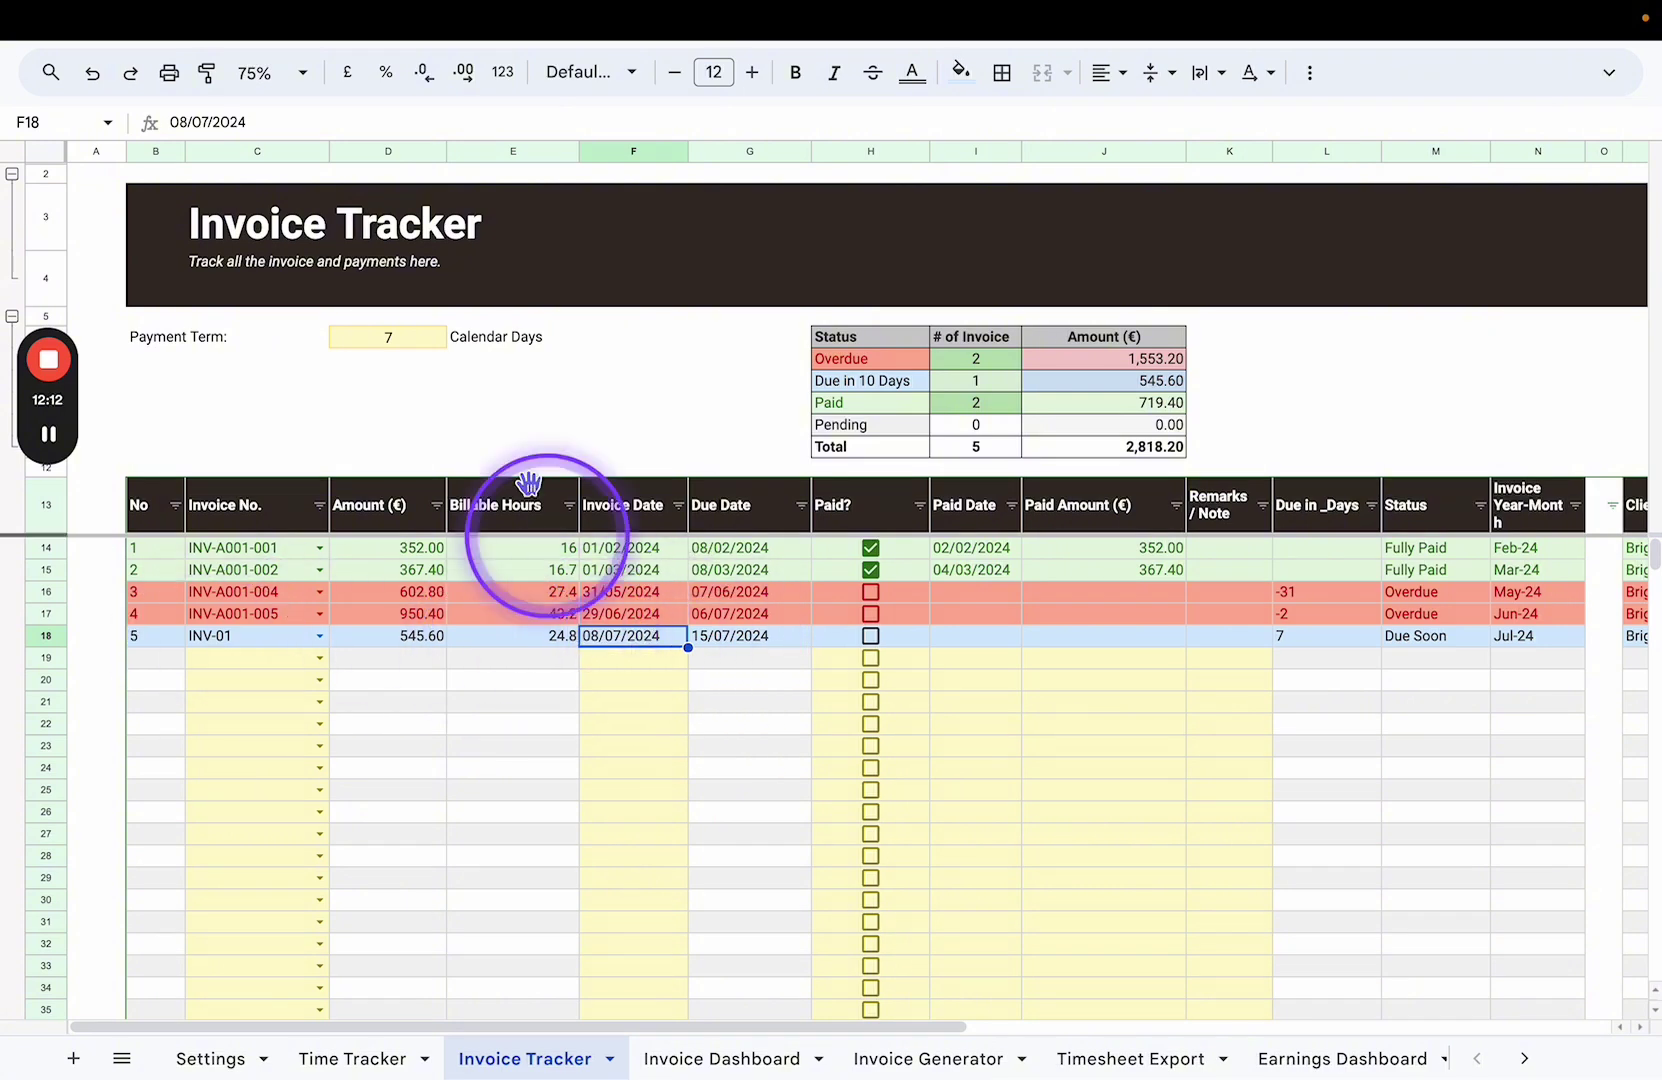
left_click(403, 345)
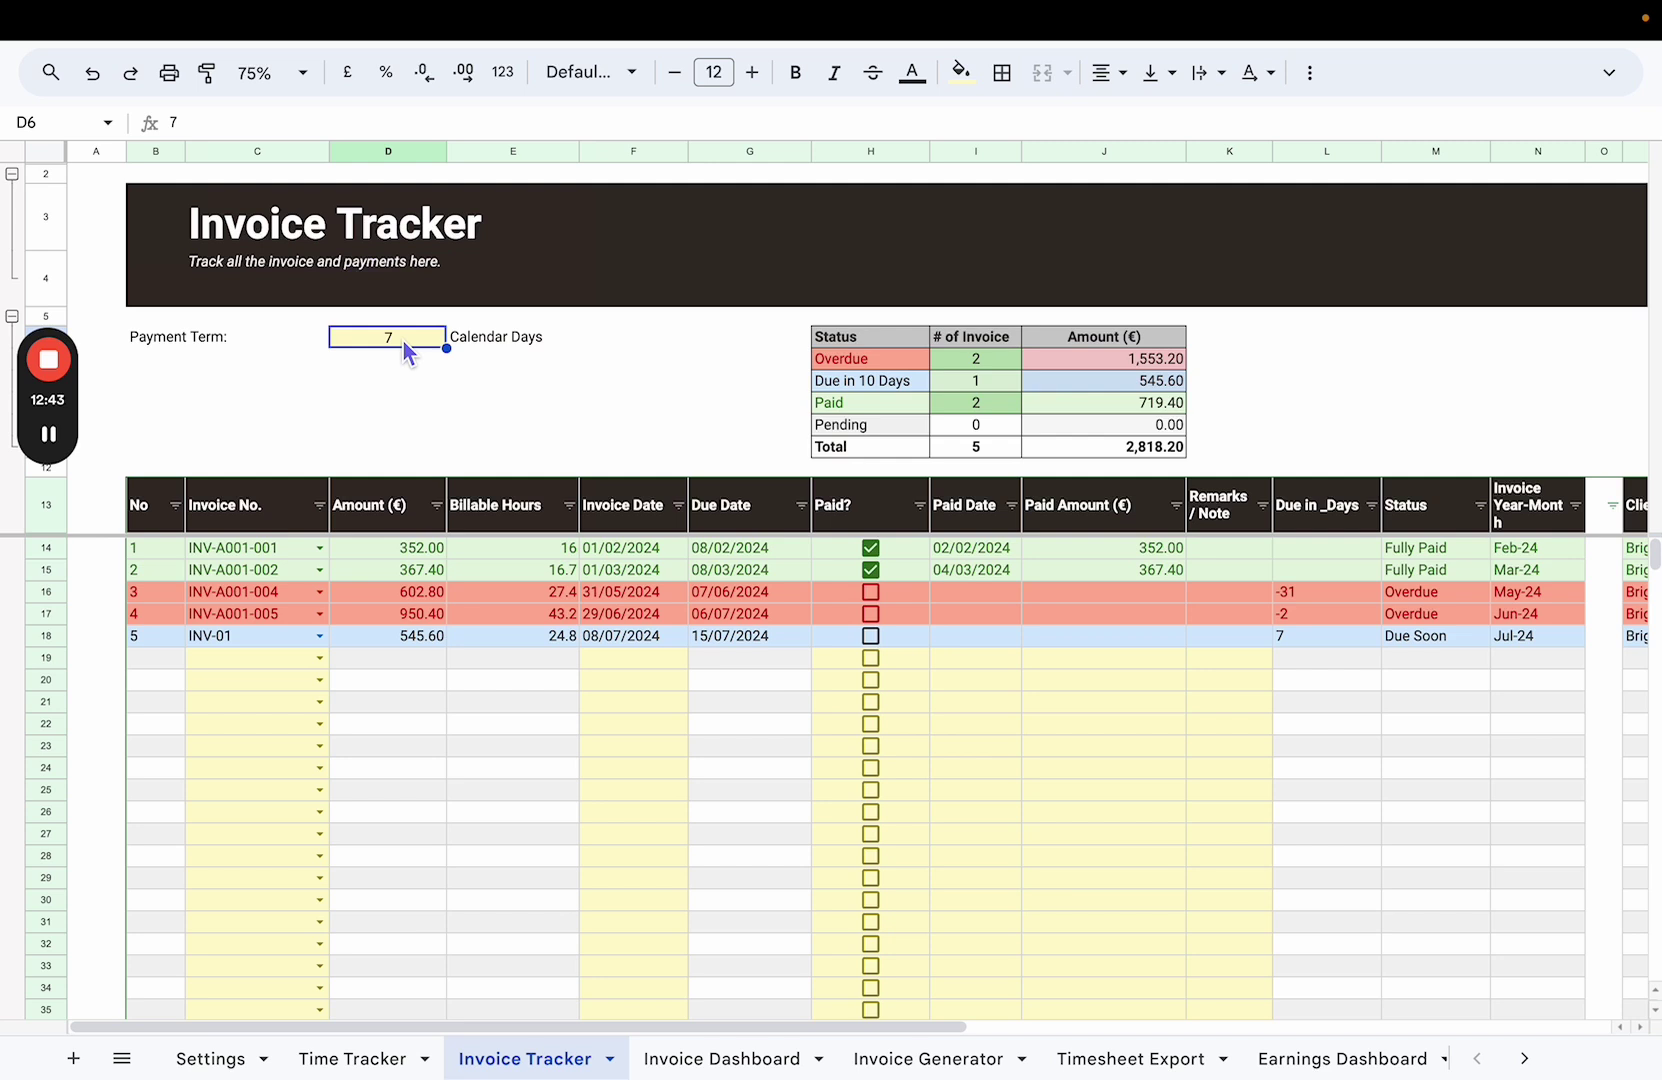
left_click(606, 641)
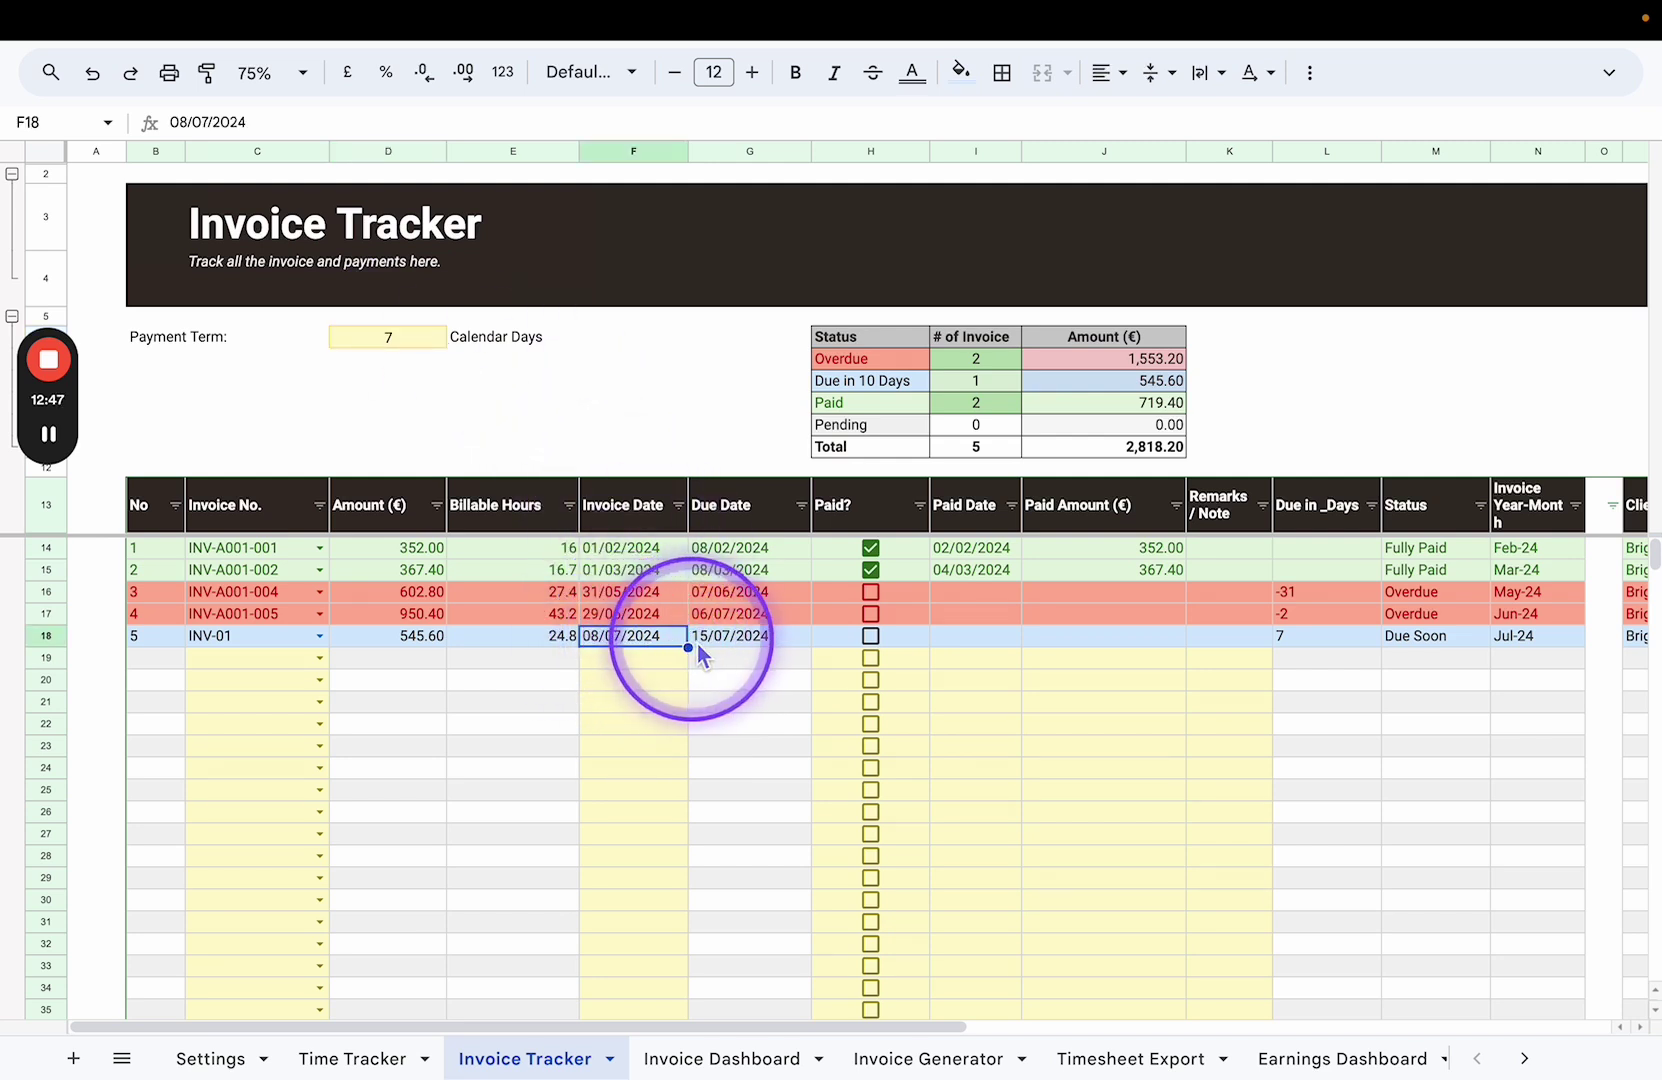
left_click(737, 640)
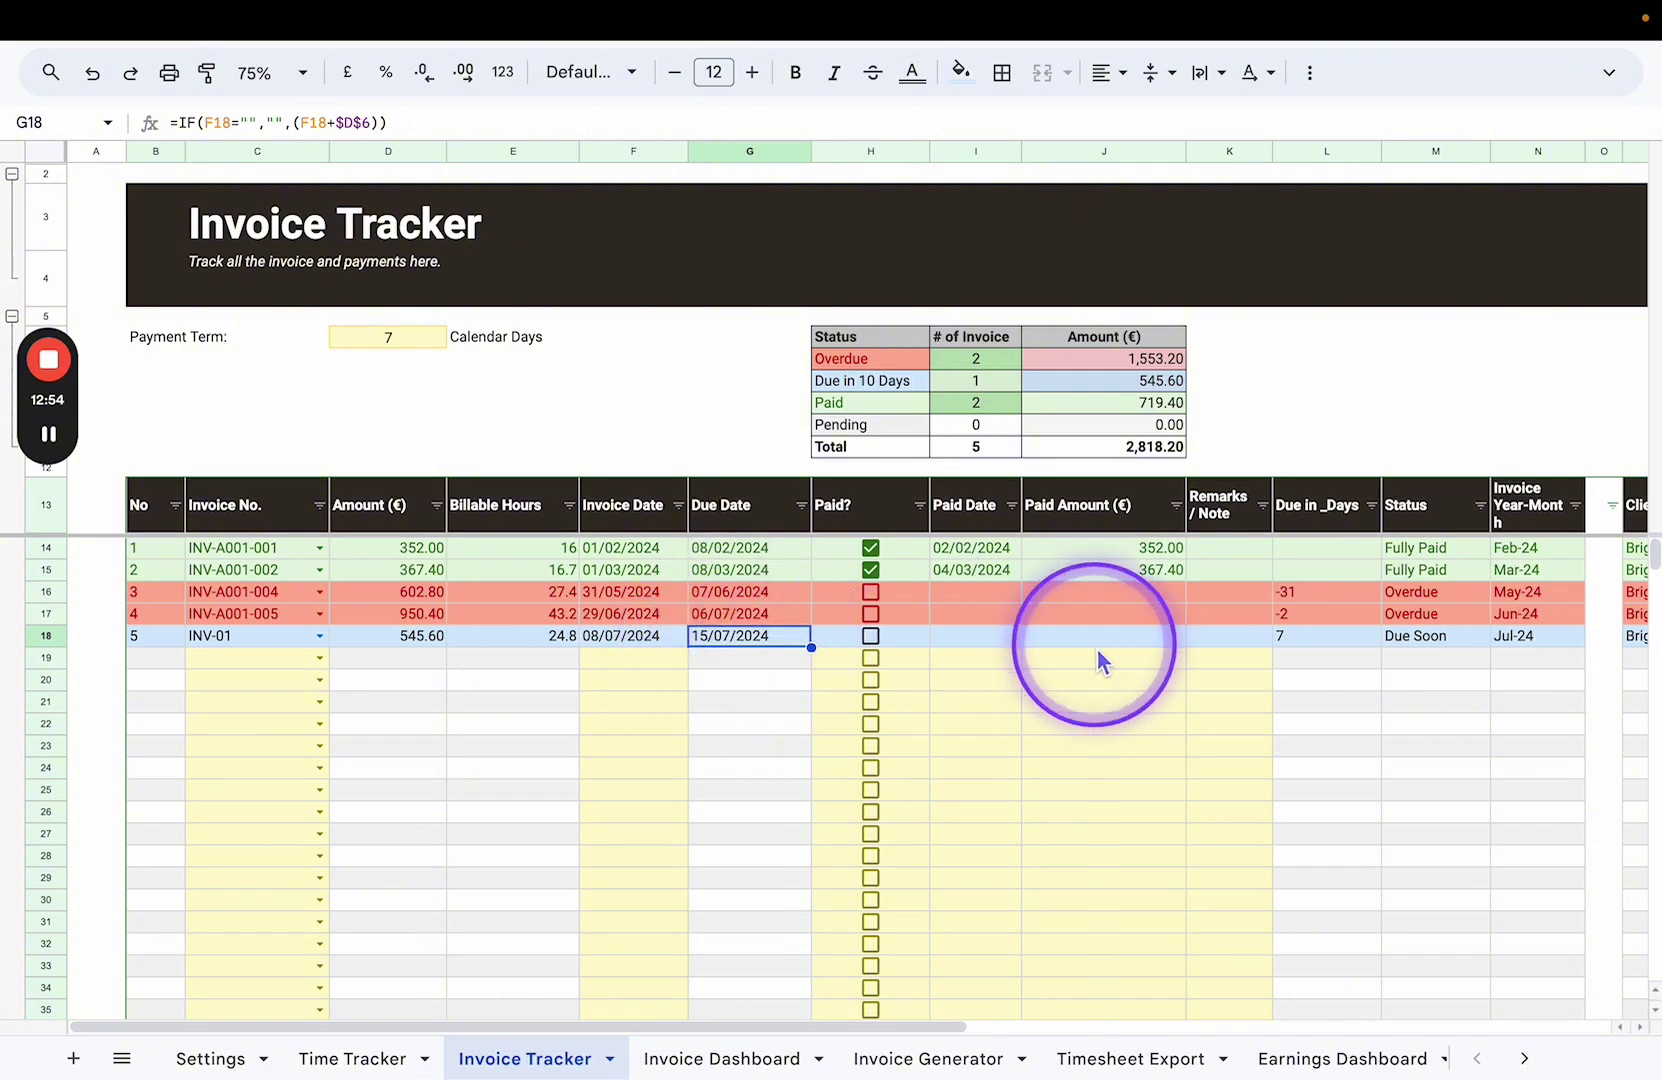
Examine the days until due, payment statuses and client contact details of the listed invoices, including overdue row 16 and INV-01.
scroll(1097, 648, "right", 2)
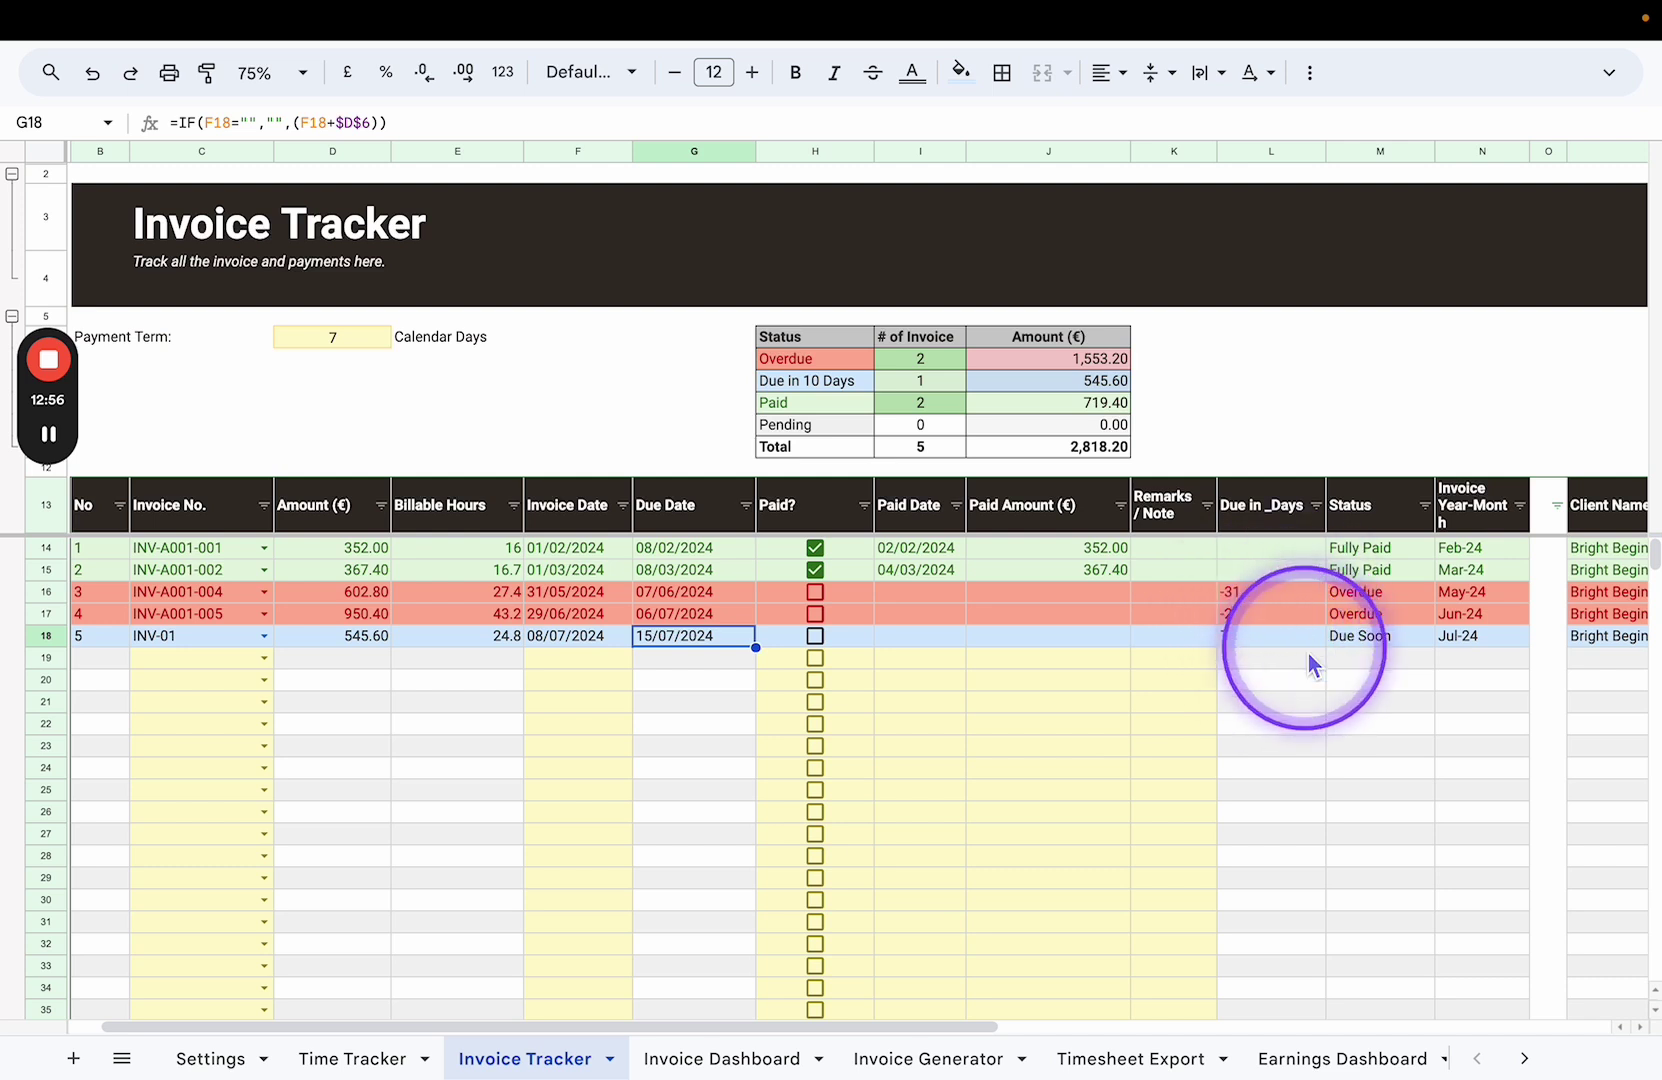
left_click(712, 594)
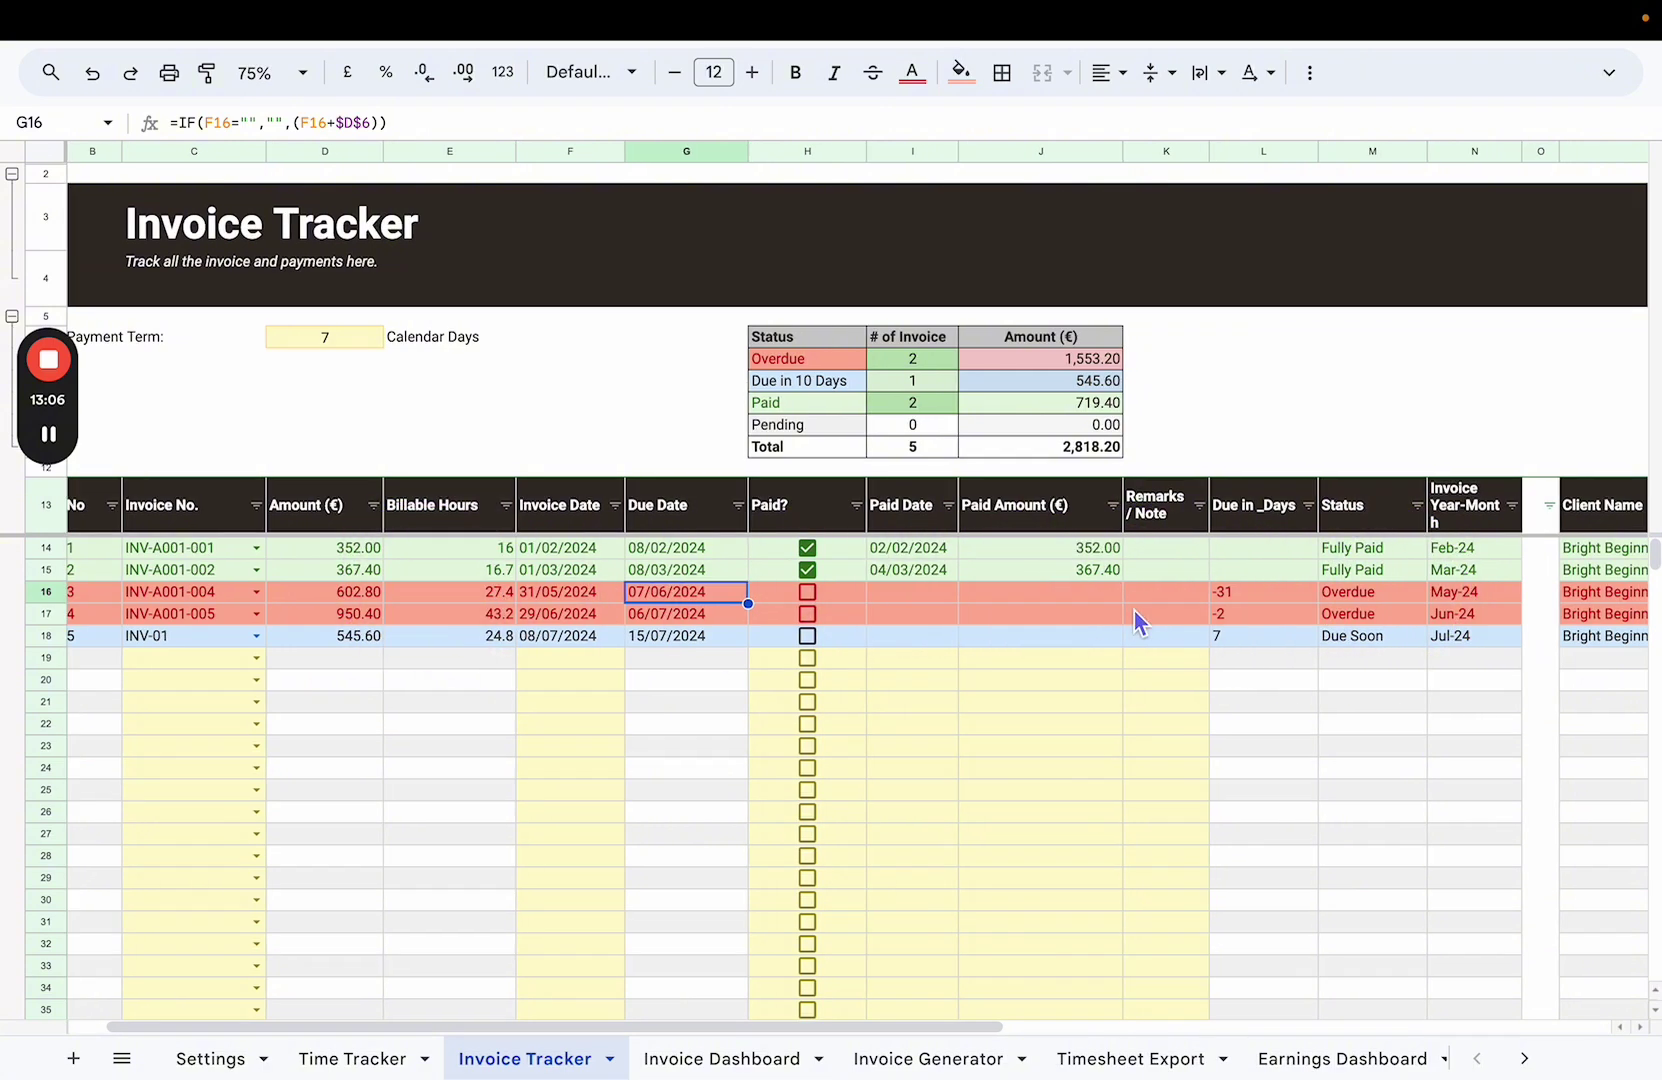
scroll(1134, 610, "right", 5)
scroll(1135, 615, "right", 20)
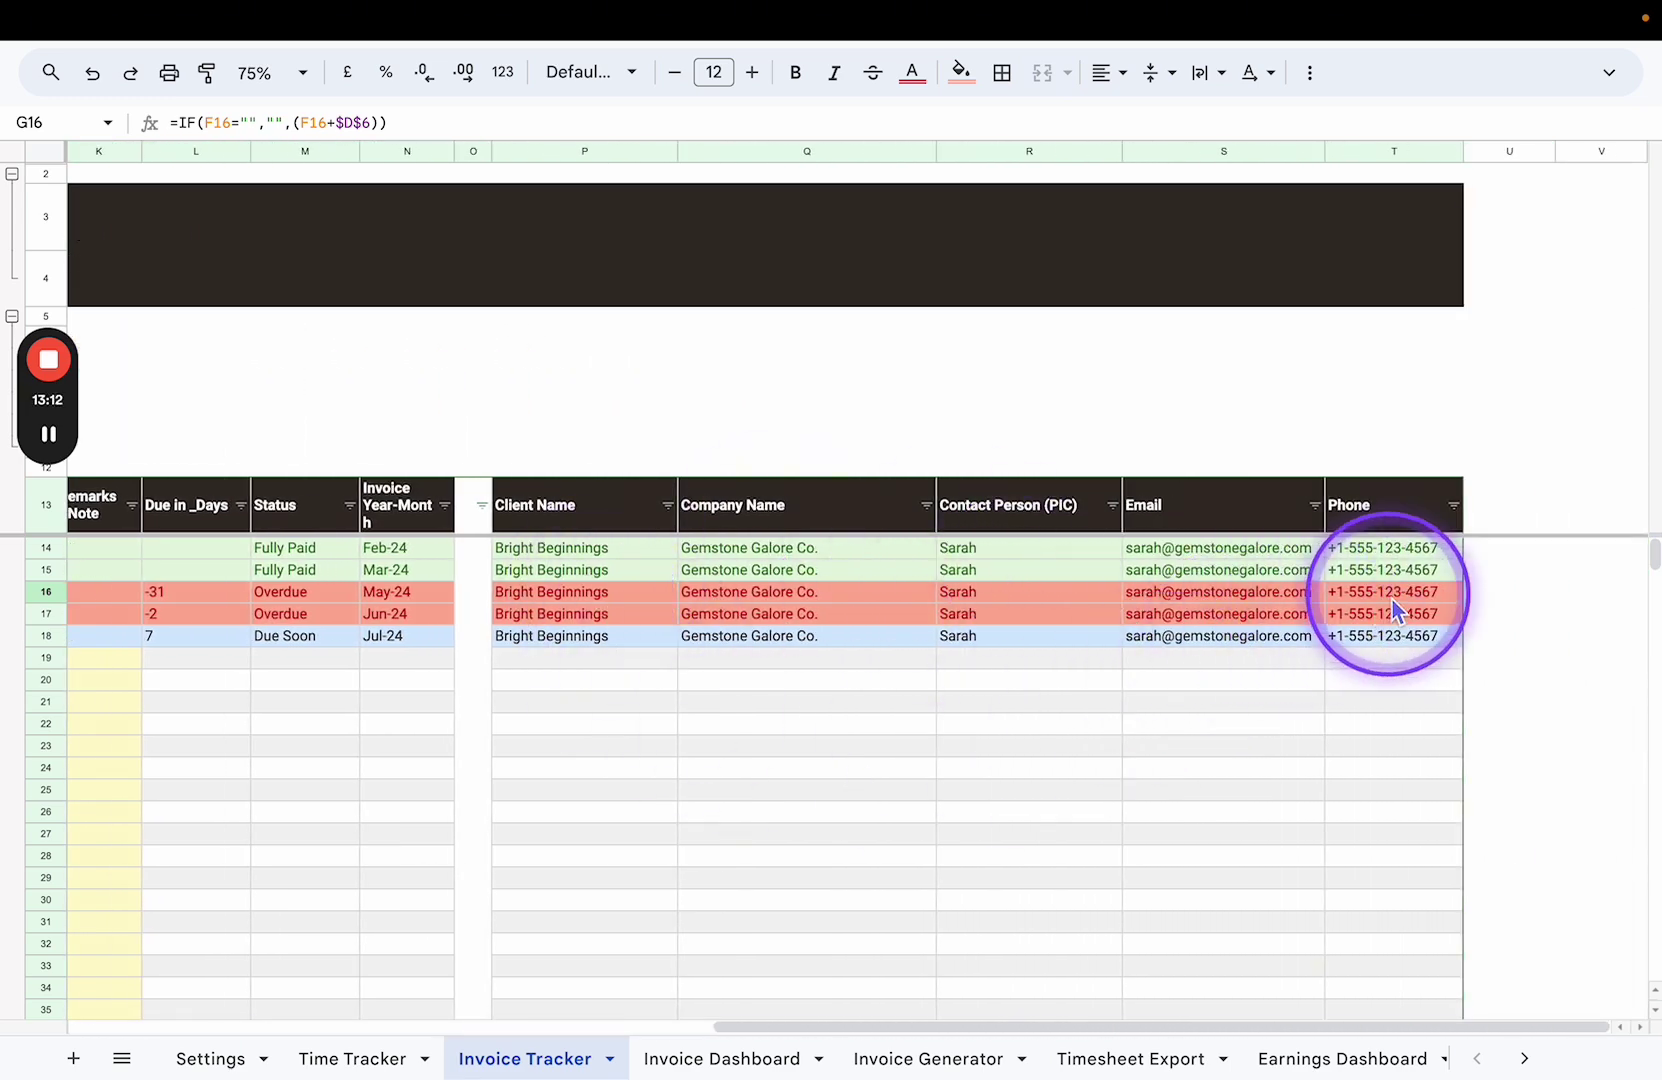
scroll(1262, 600, "left", 20)
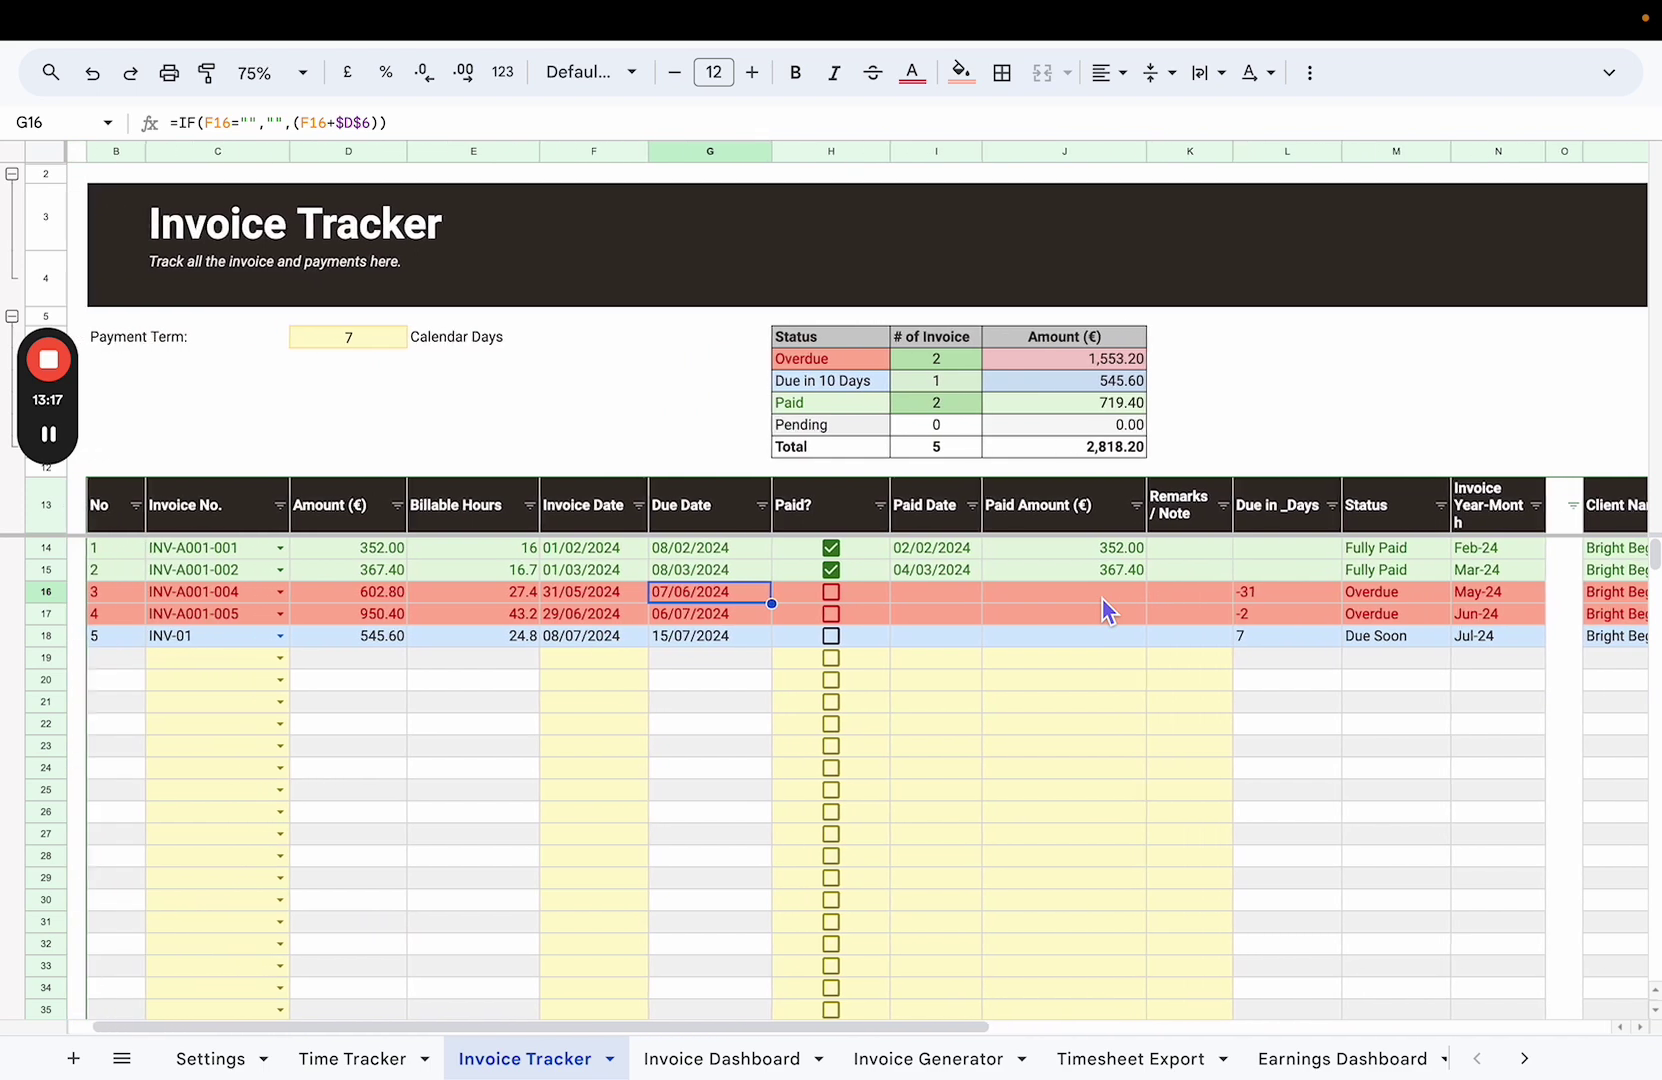
scroll(1104, 611, "left", 2)
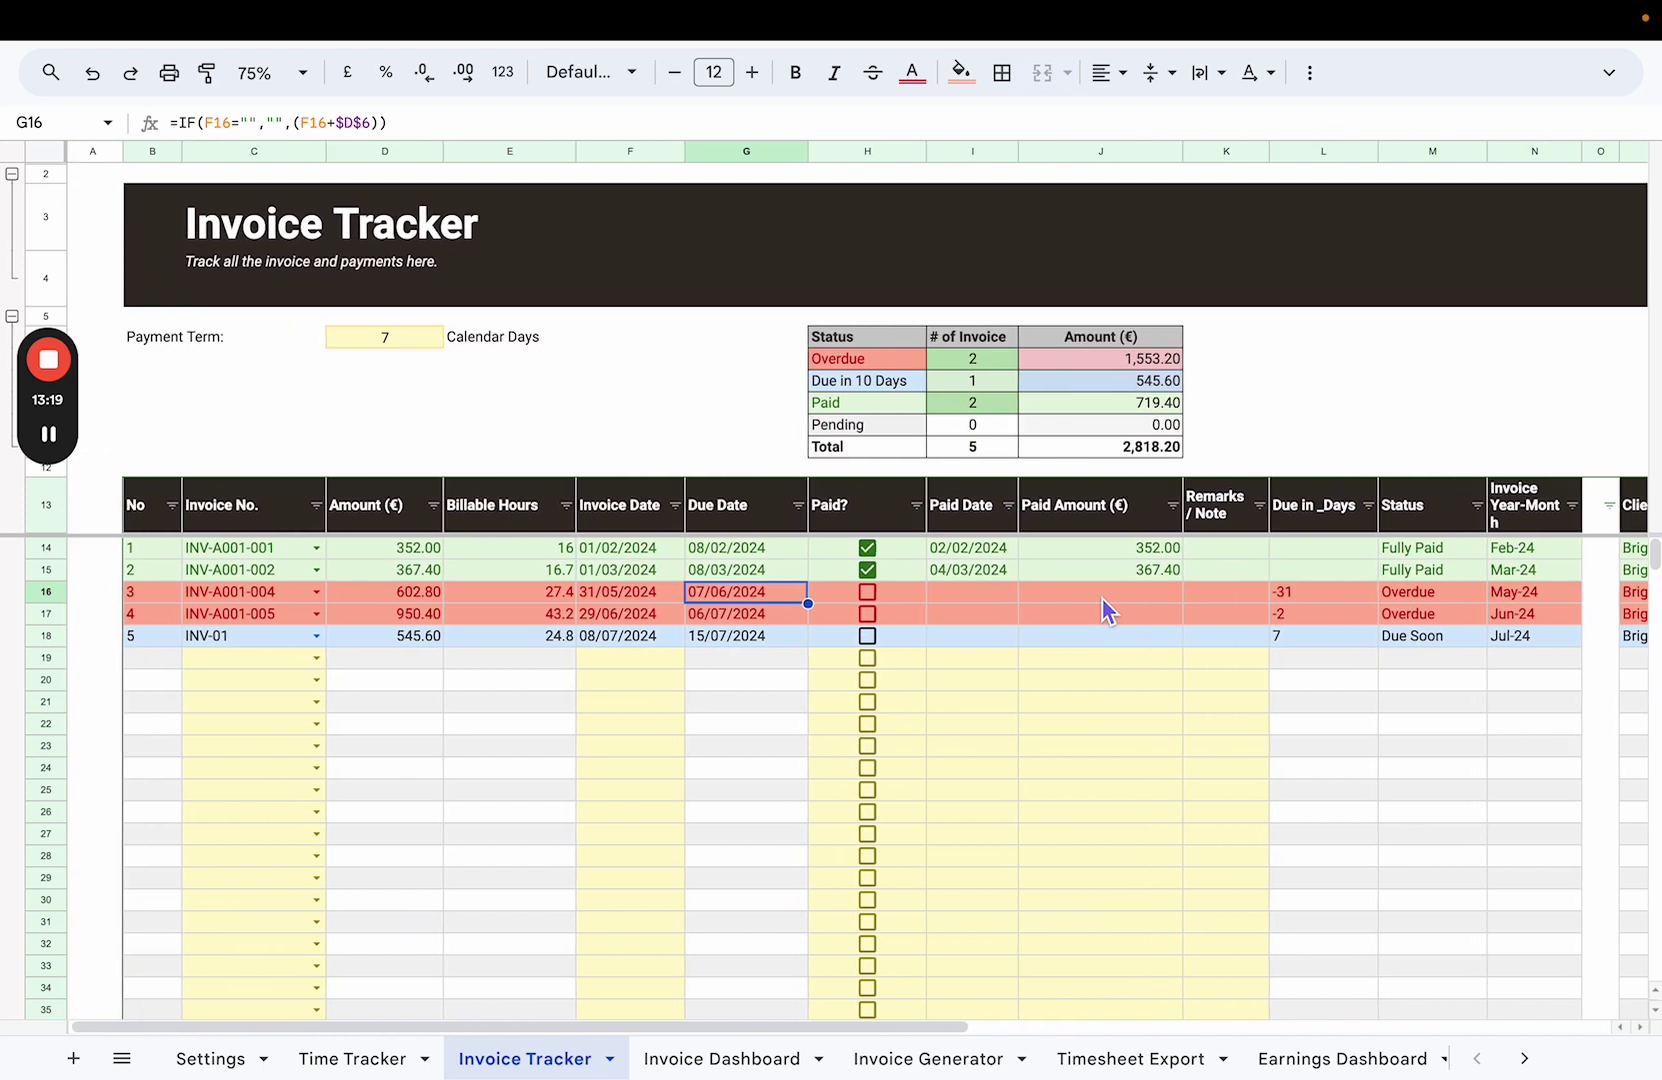
left_click(1423, 645)
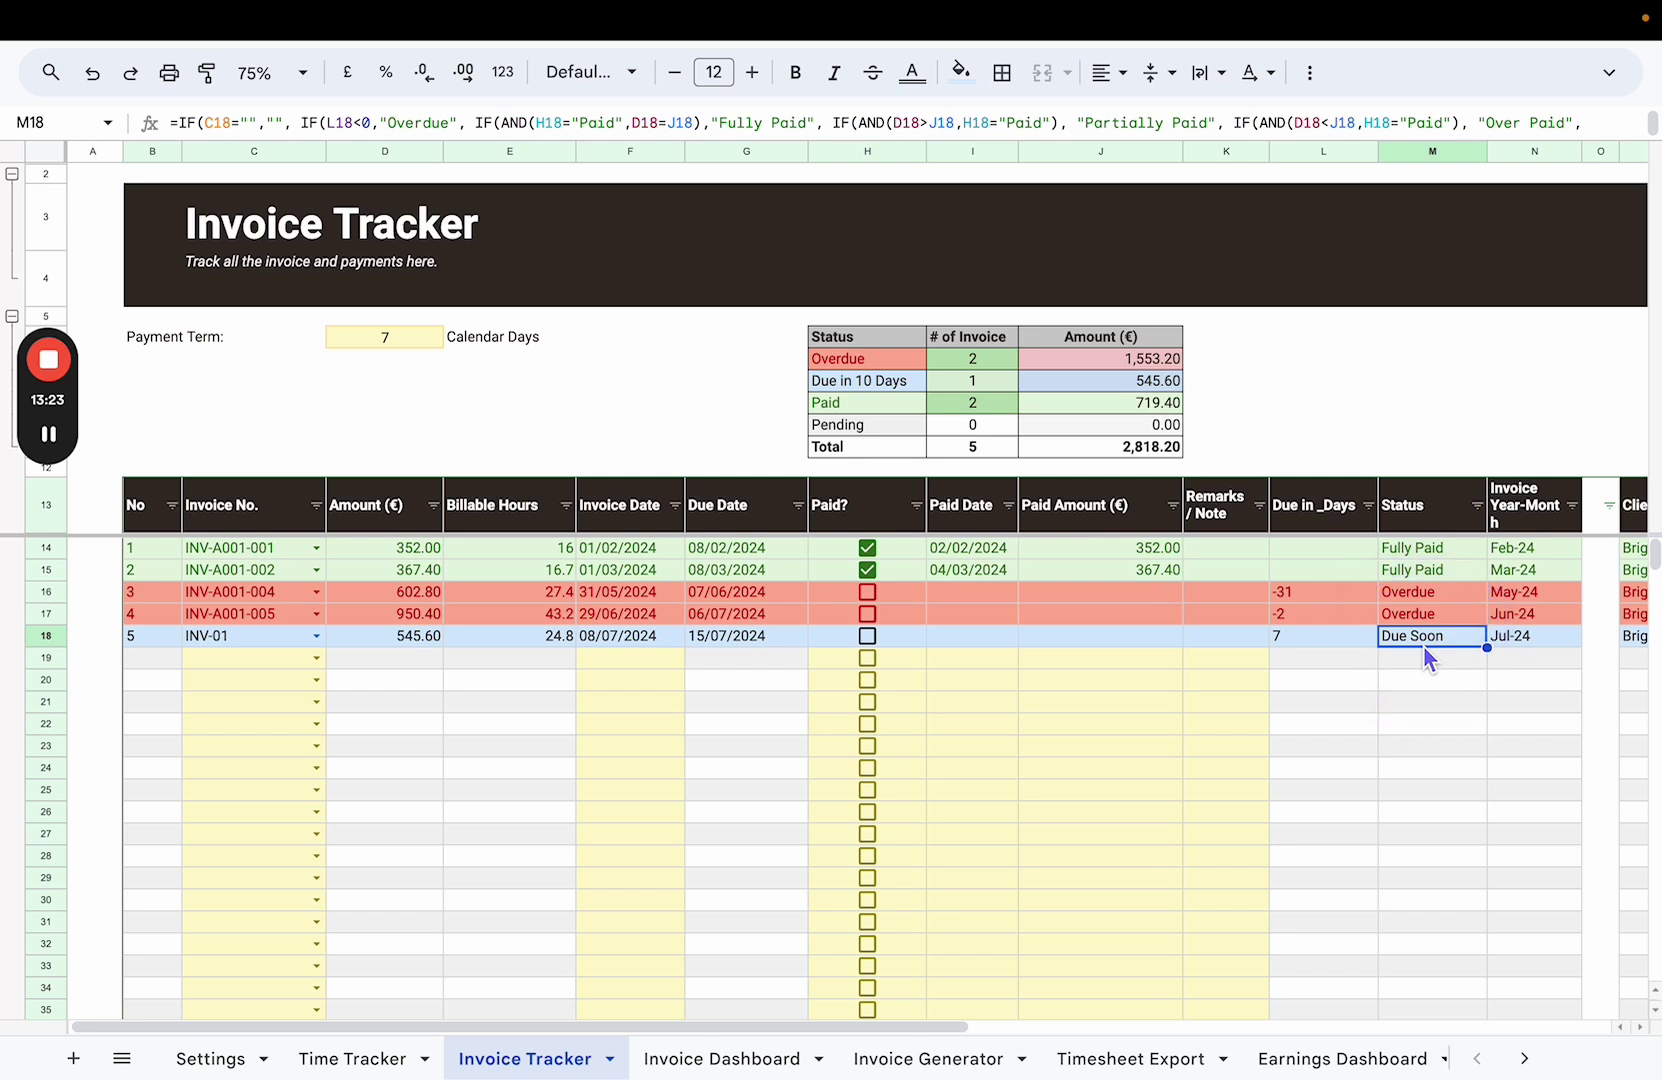
left_click(1428, 688)
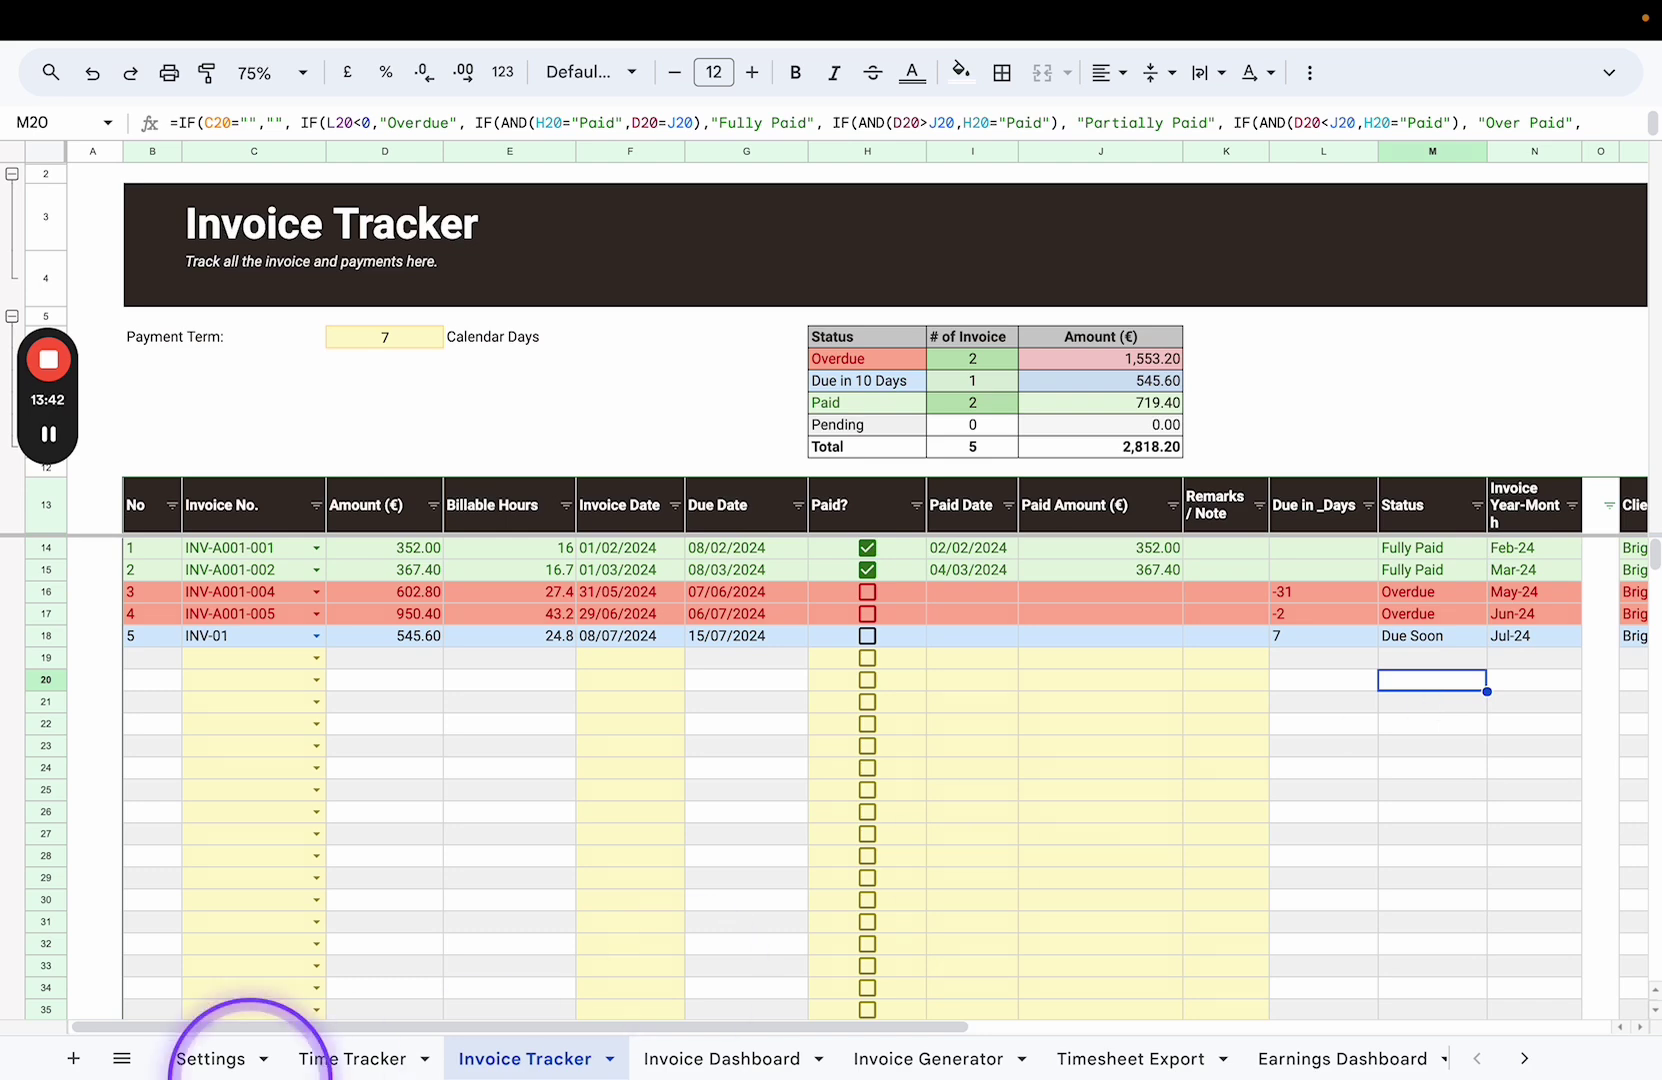
Set the Invoice Due Reminder in the Settings sheet to 3 days and recheck INV-01's status in the Invoice Tracker.
left_click(207, 1062)
scroll(284, 726, "left", 10)
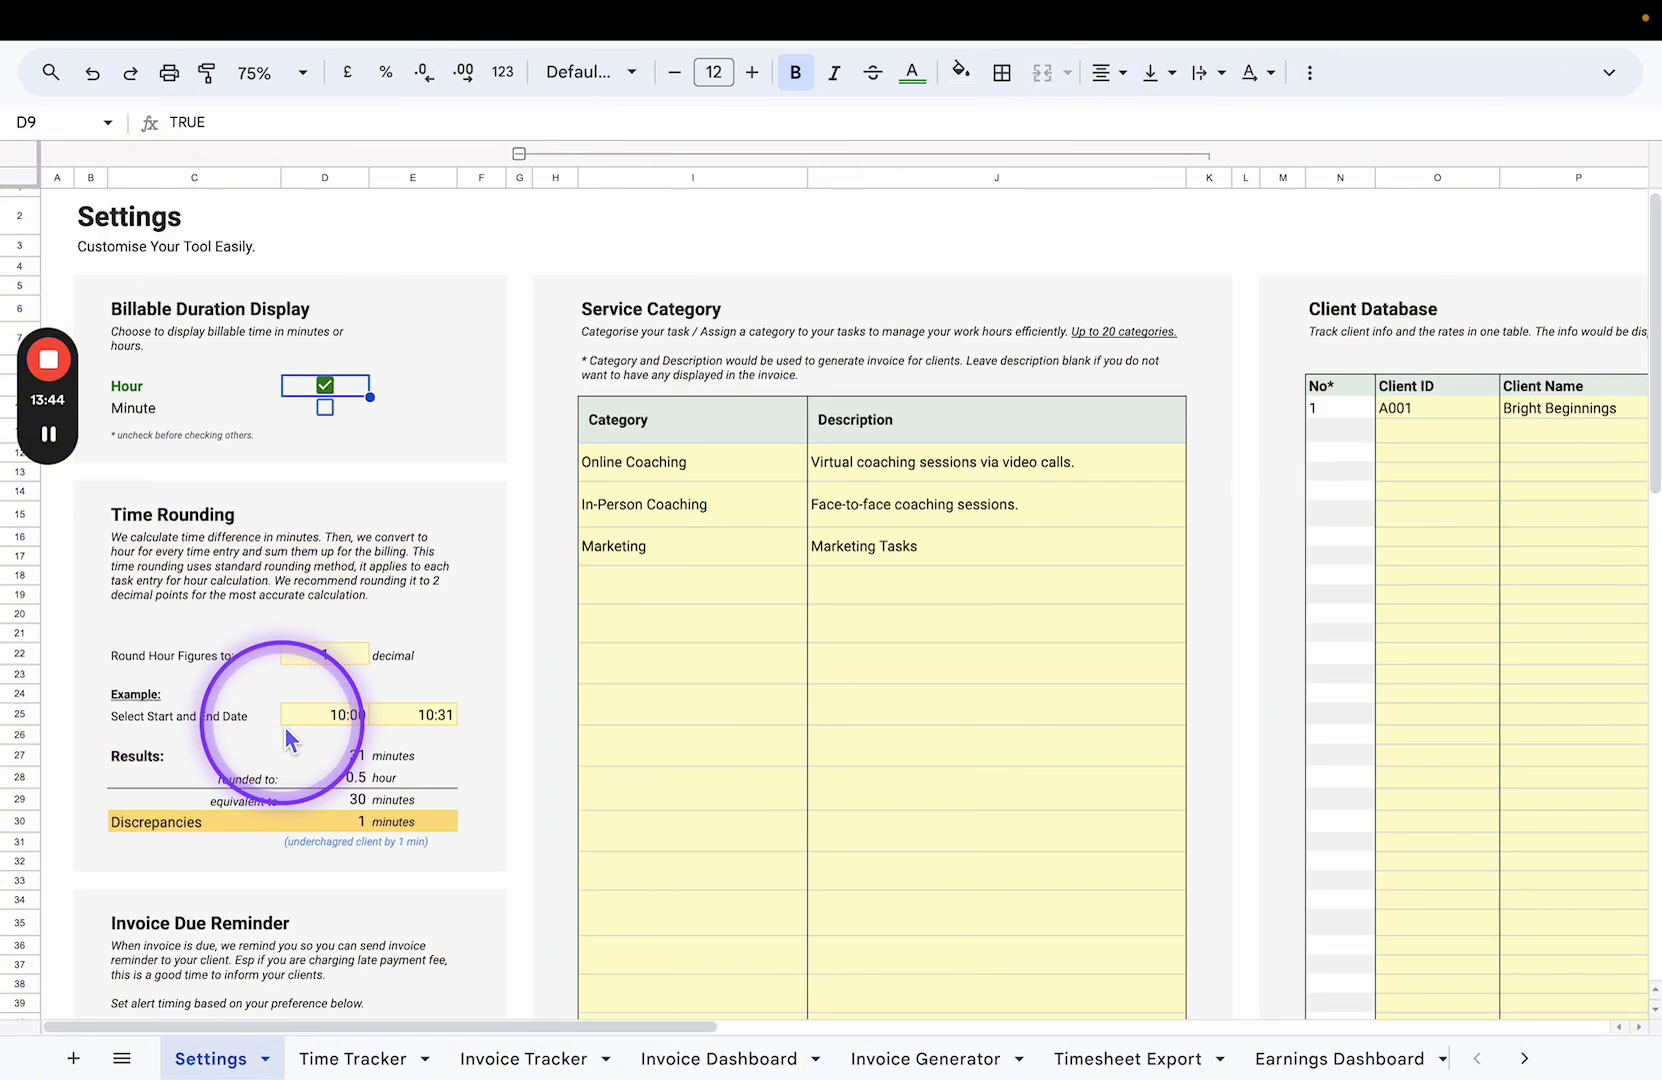
scroll(390, 818, "down", 3)
scroll(390, 818, "down", 3)
left_click(252, 682)
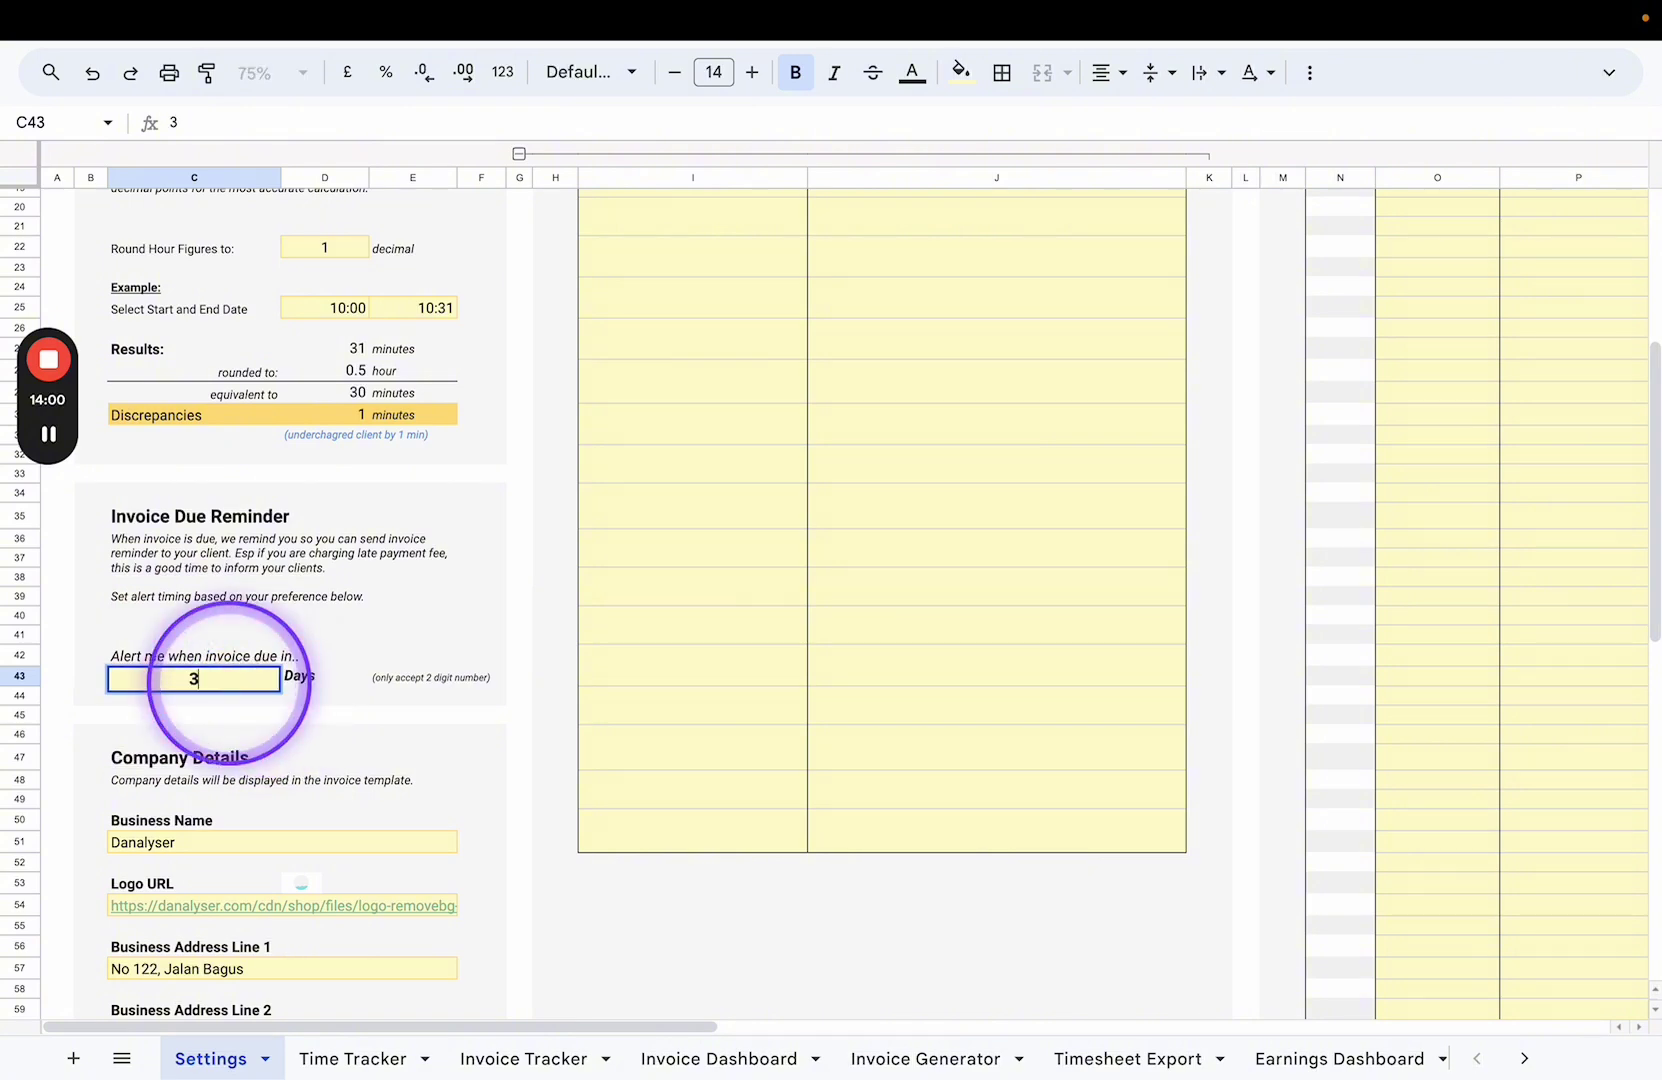
left_click(334, 731)
left_click(352, 1058)
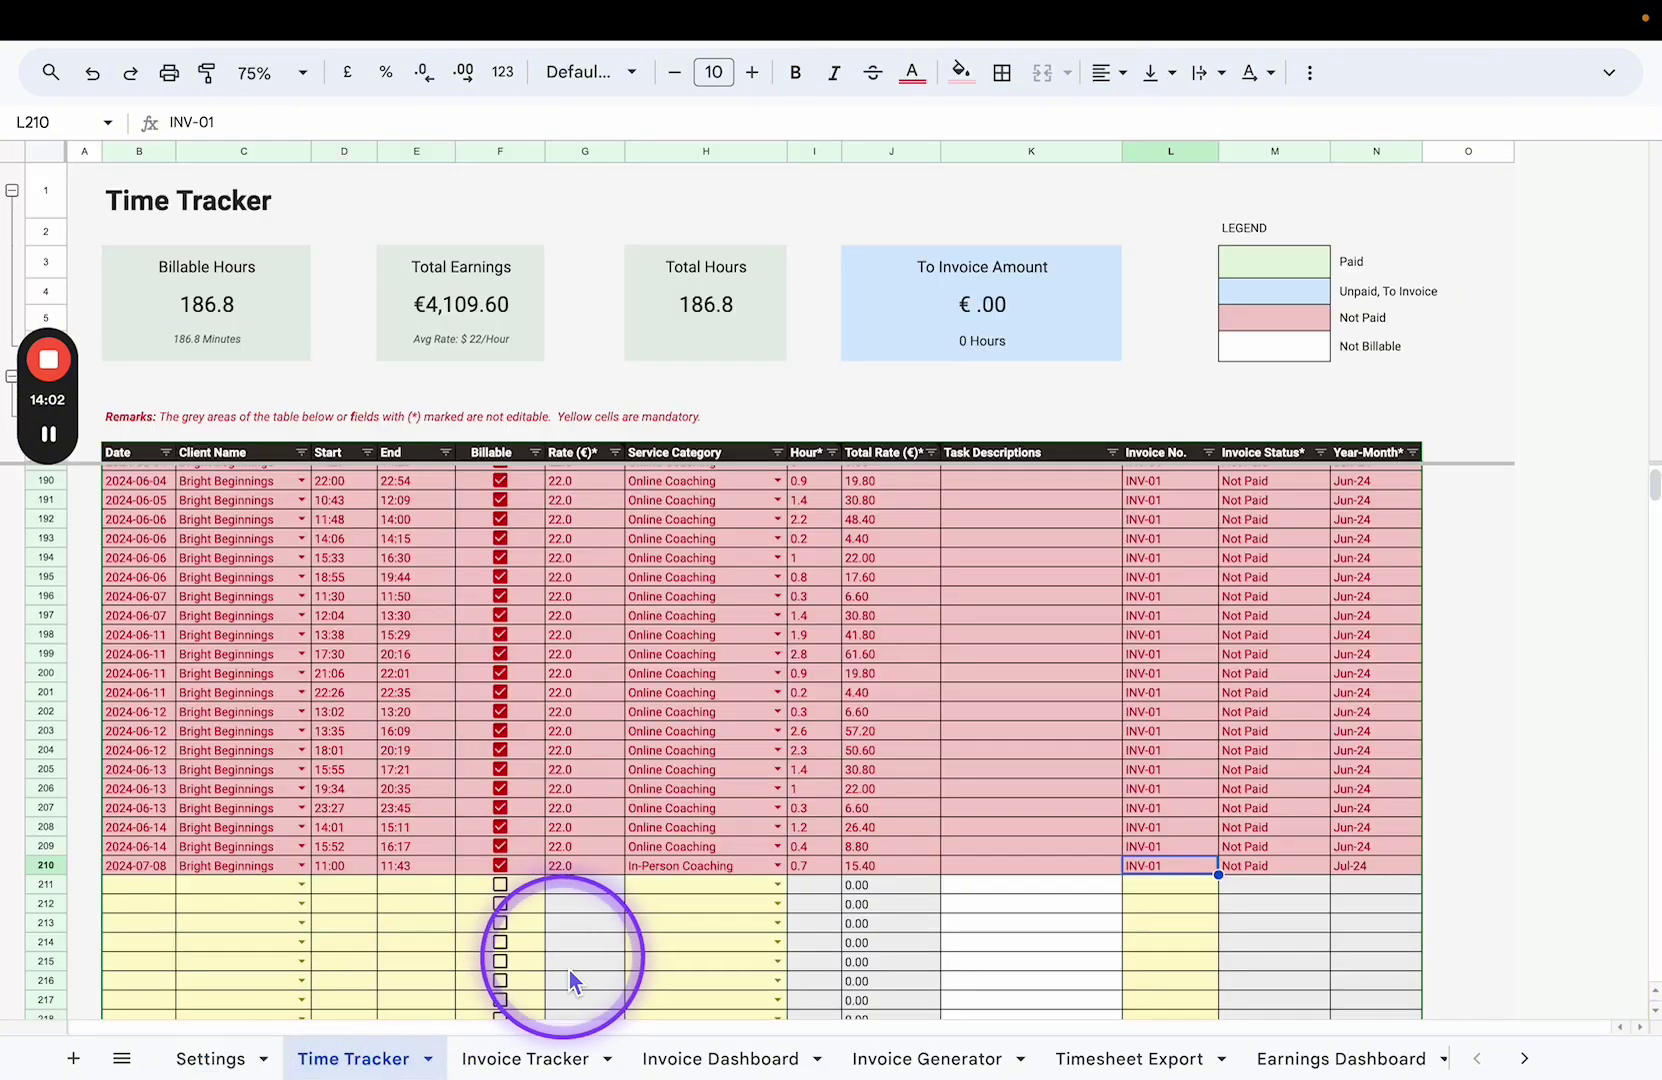
left_click(505, 1056)
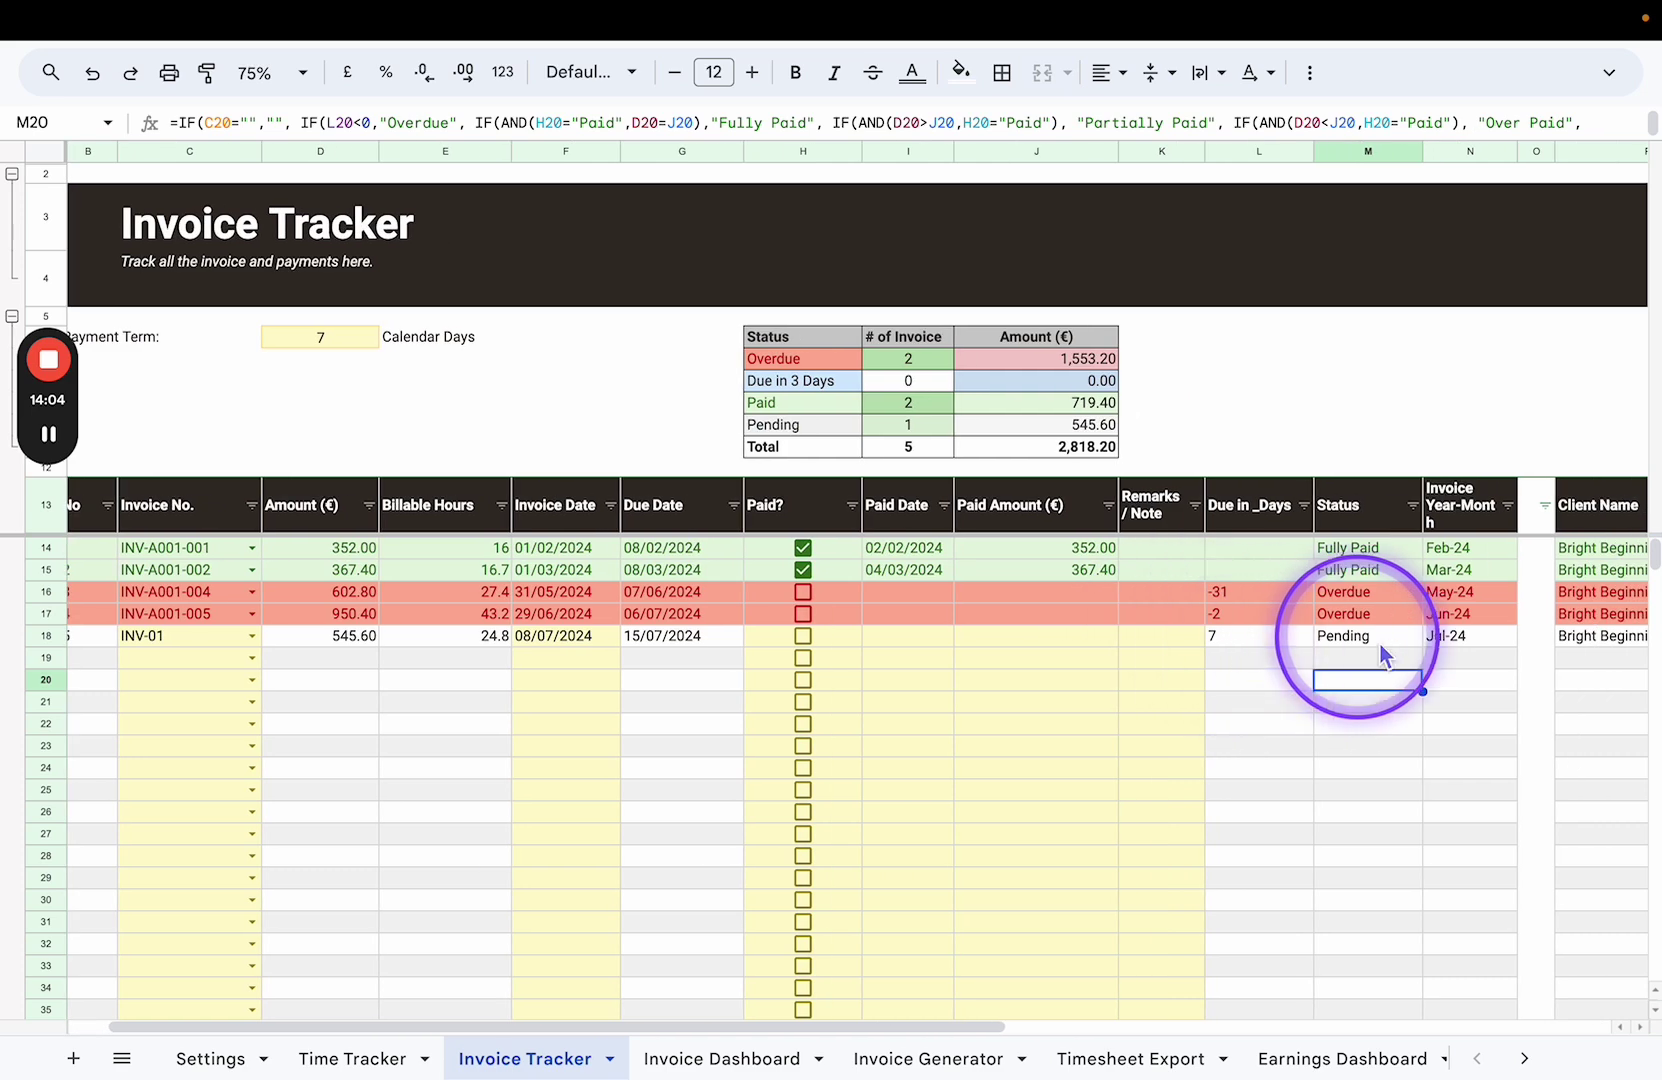
scroll(1403, 645, "left", 1)
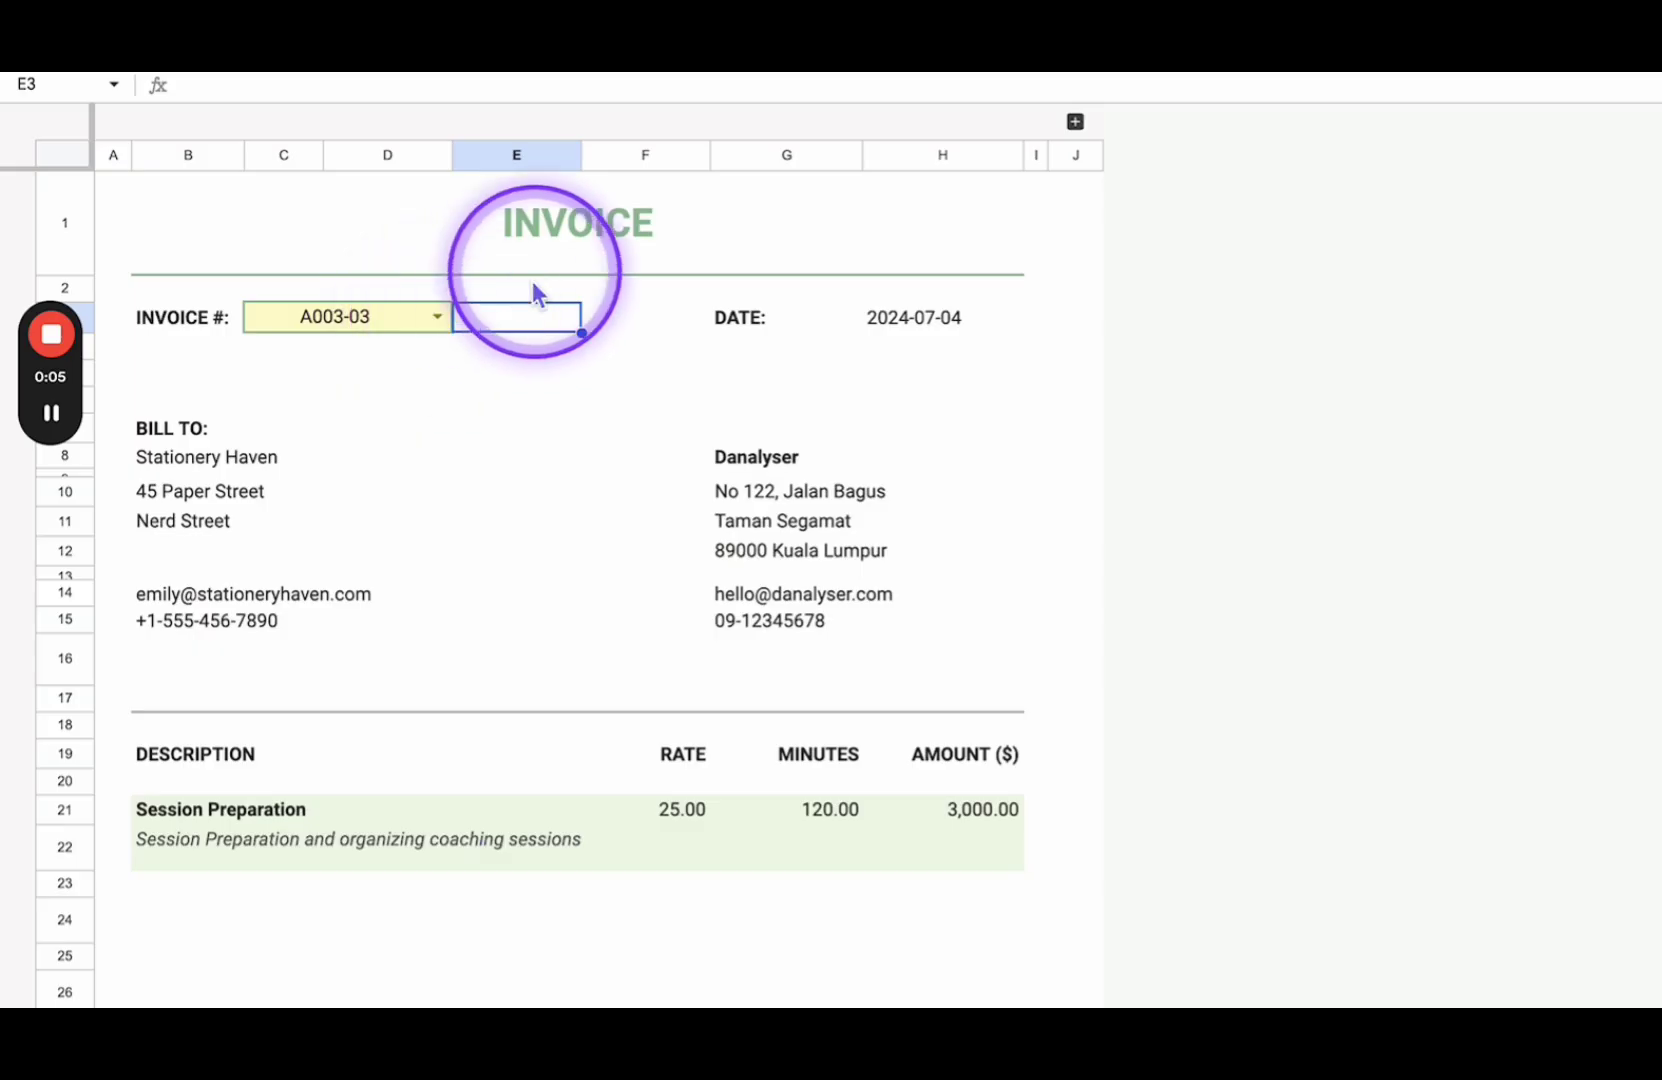
Load invoice A002-01 in the invoice template and review its billing details, line items, totals and payment section.
left_click(444, 321)
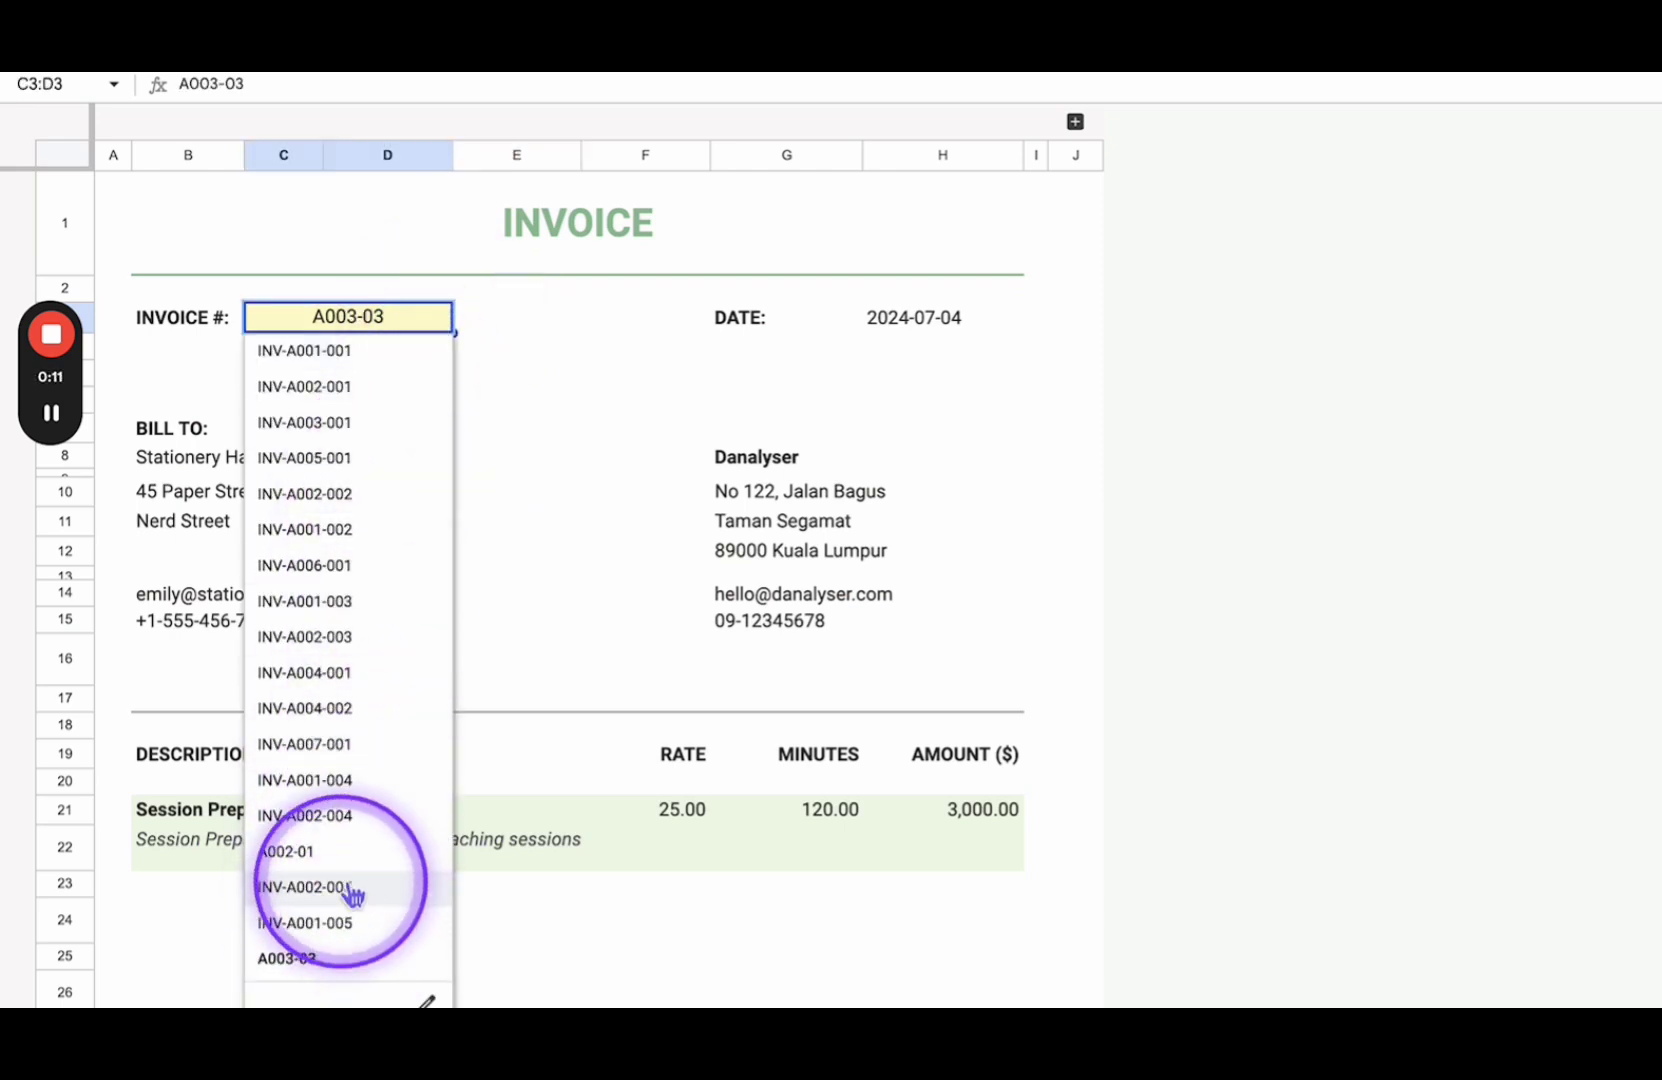
left_click(310, 866)
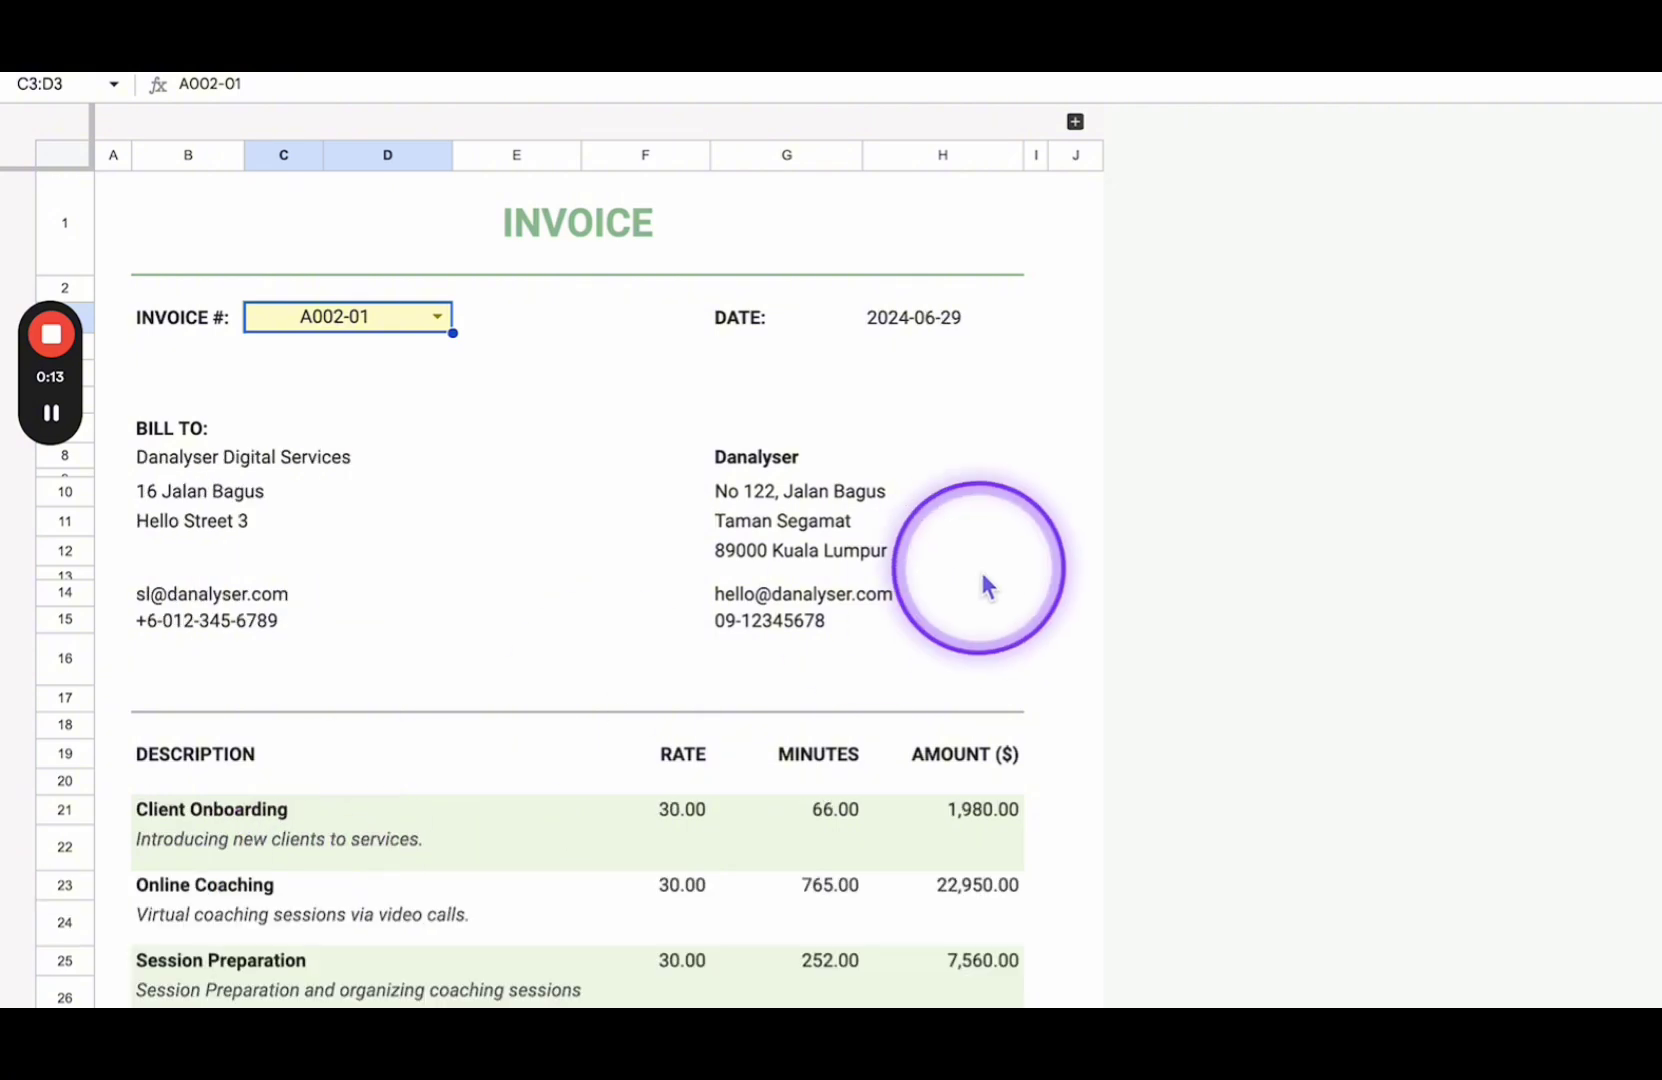
scroll(983, 582, "down", 3)
scroll(984, 584, "up", 3)
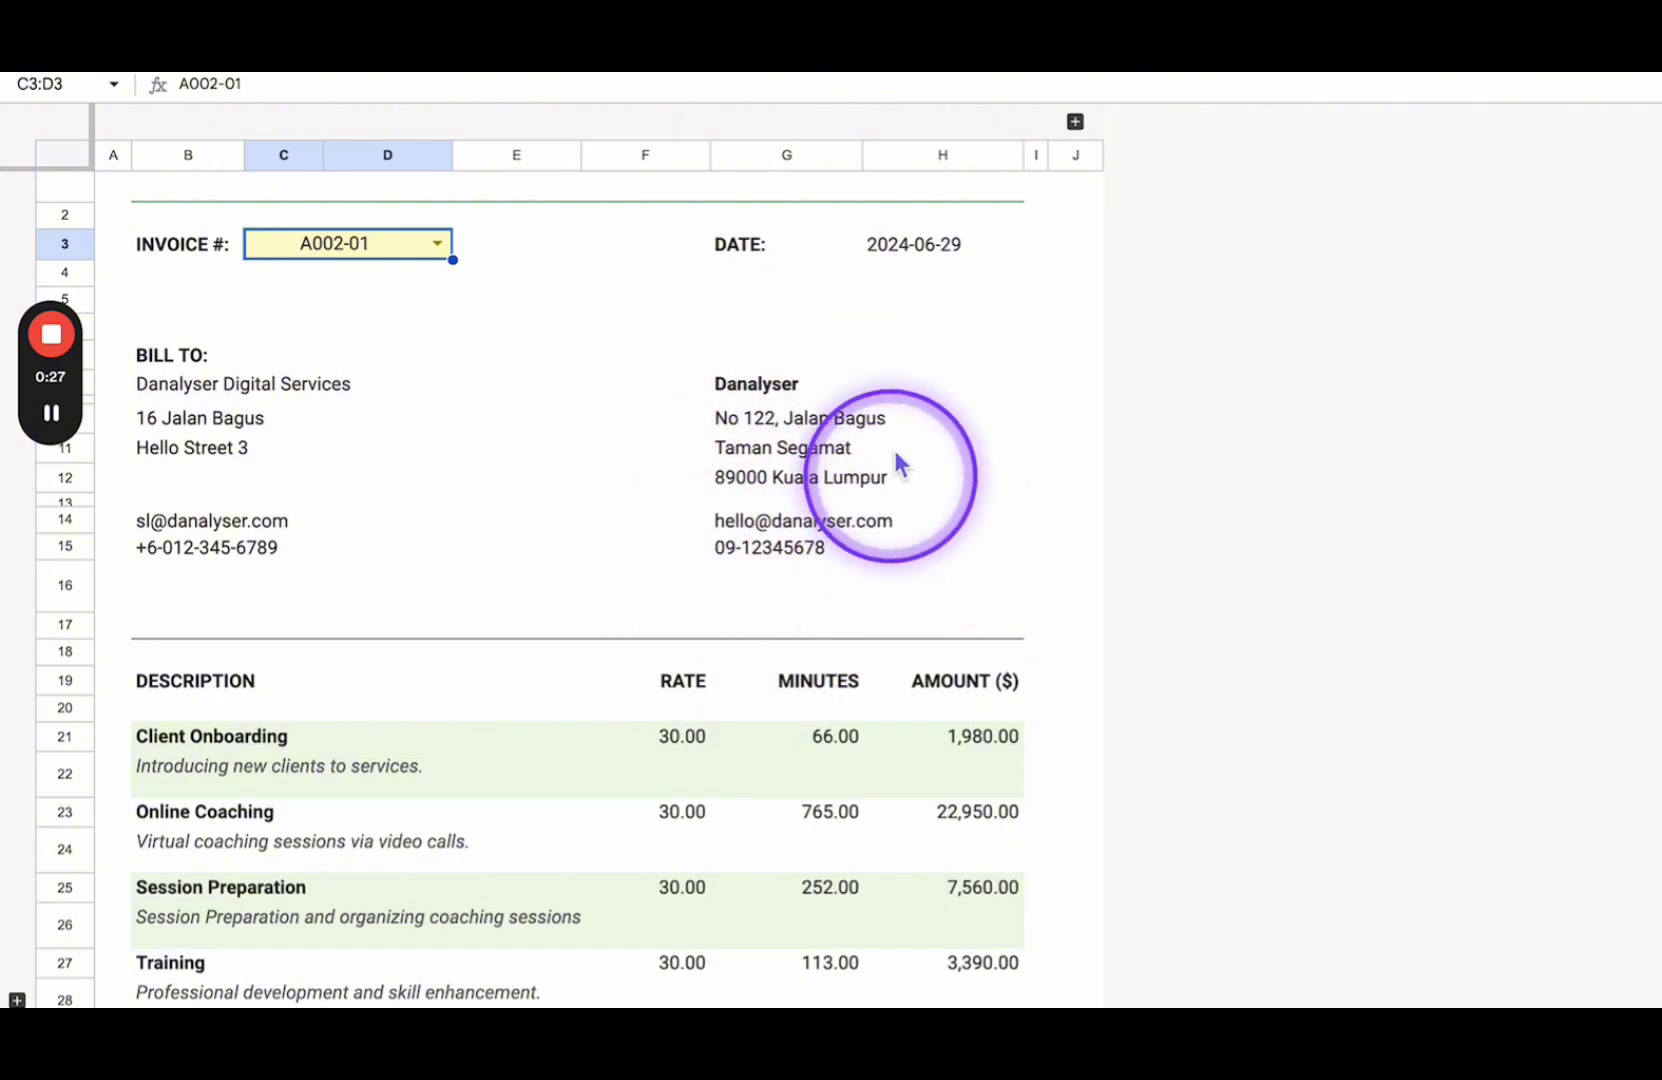
scroll(846, 579, "down", 3)
scroll(846, 579, "down", 4)
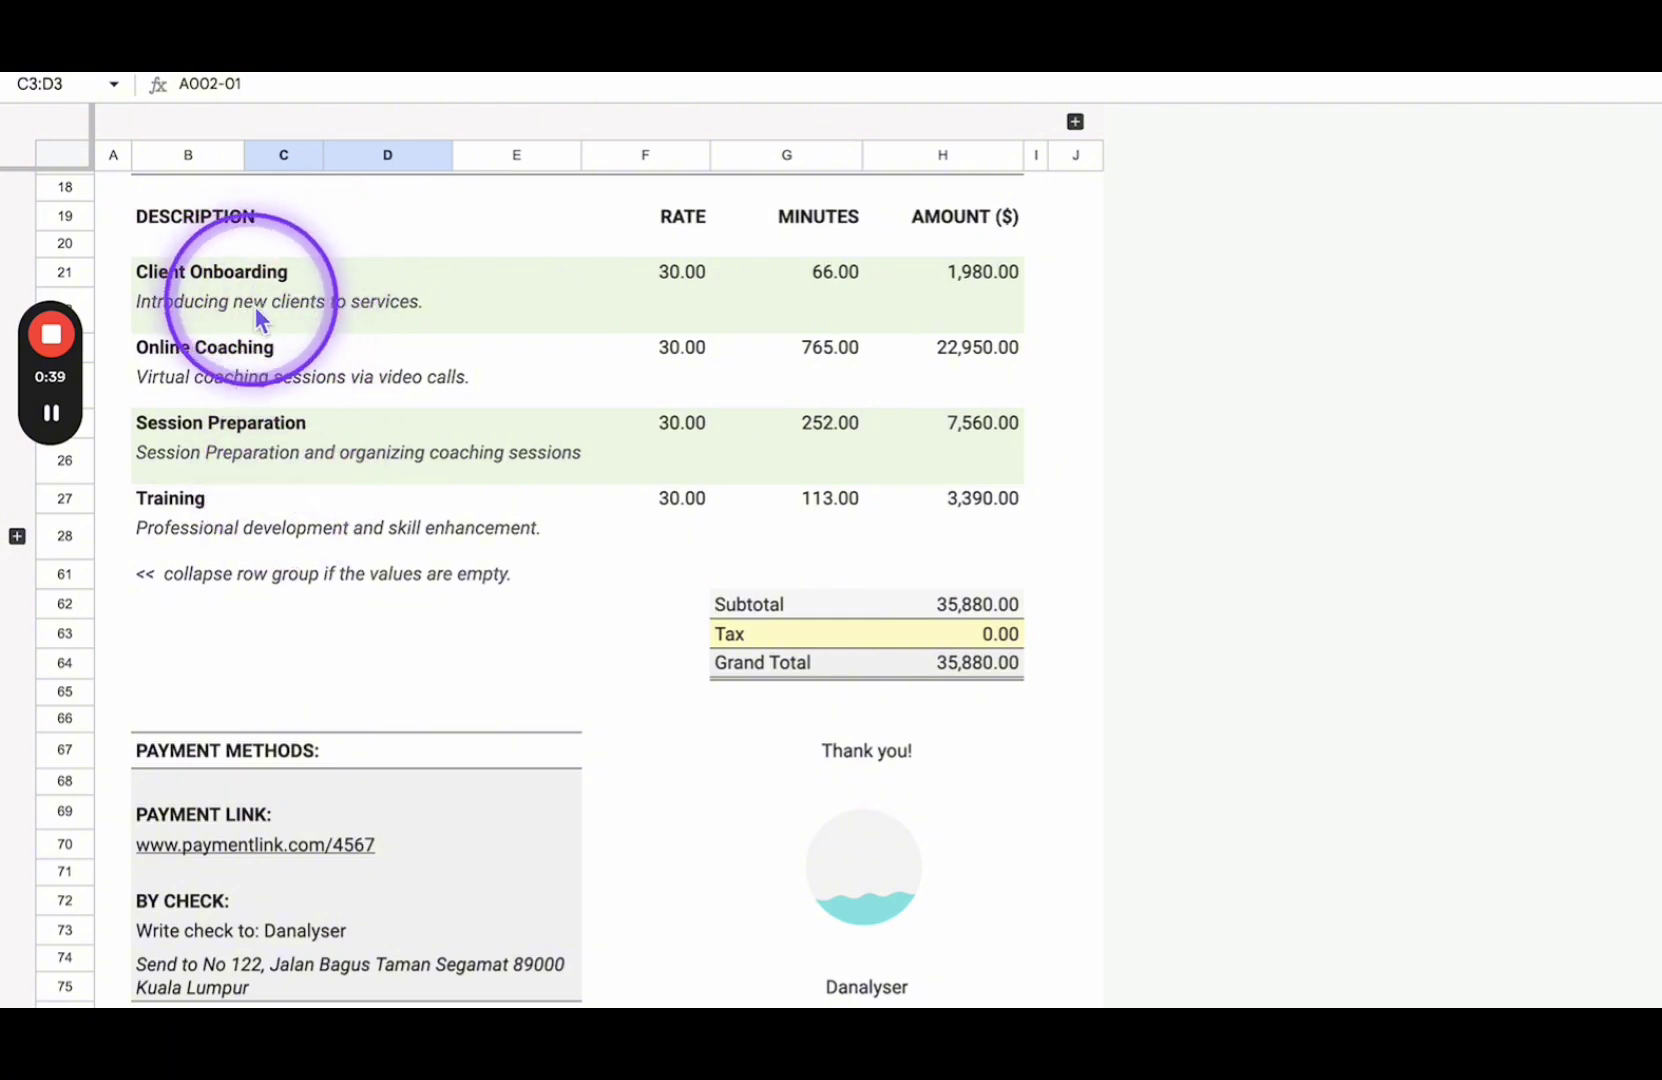
left_click(153, 309)
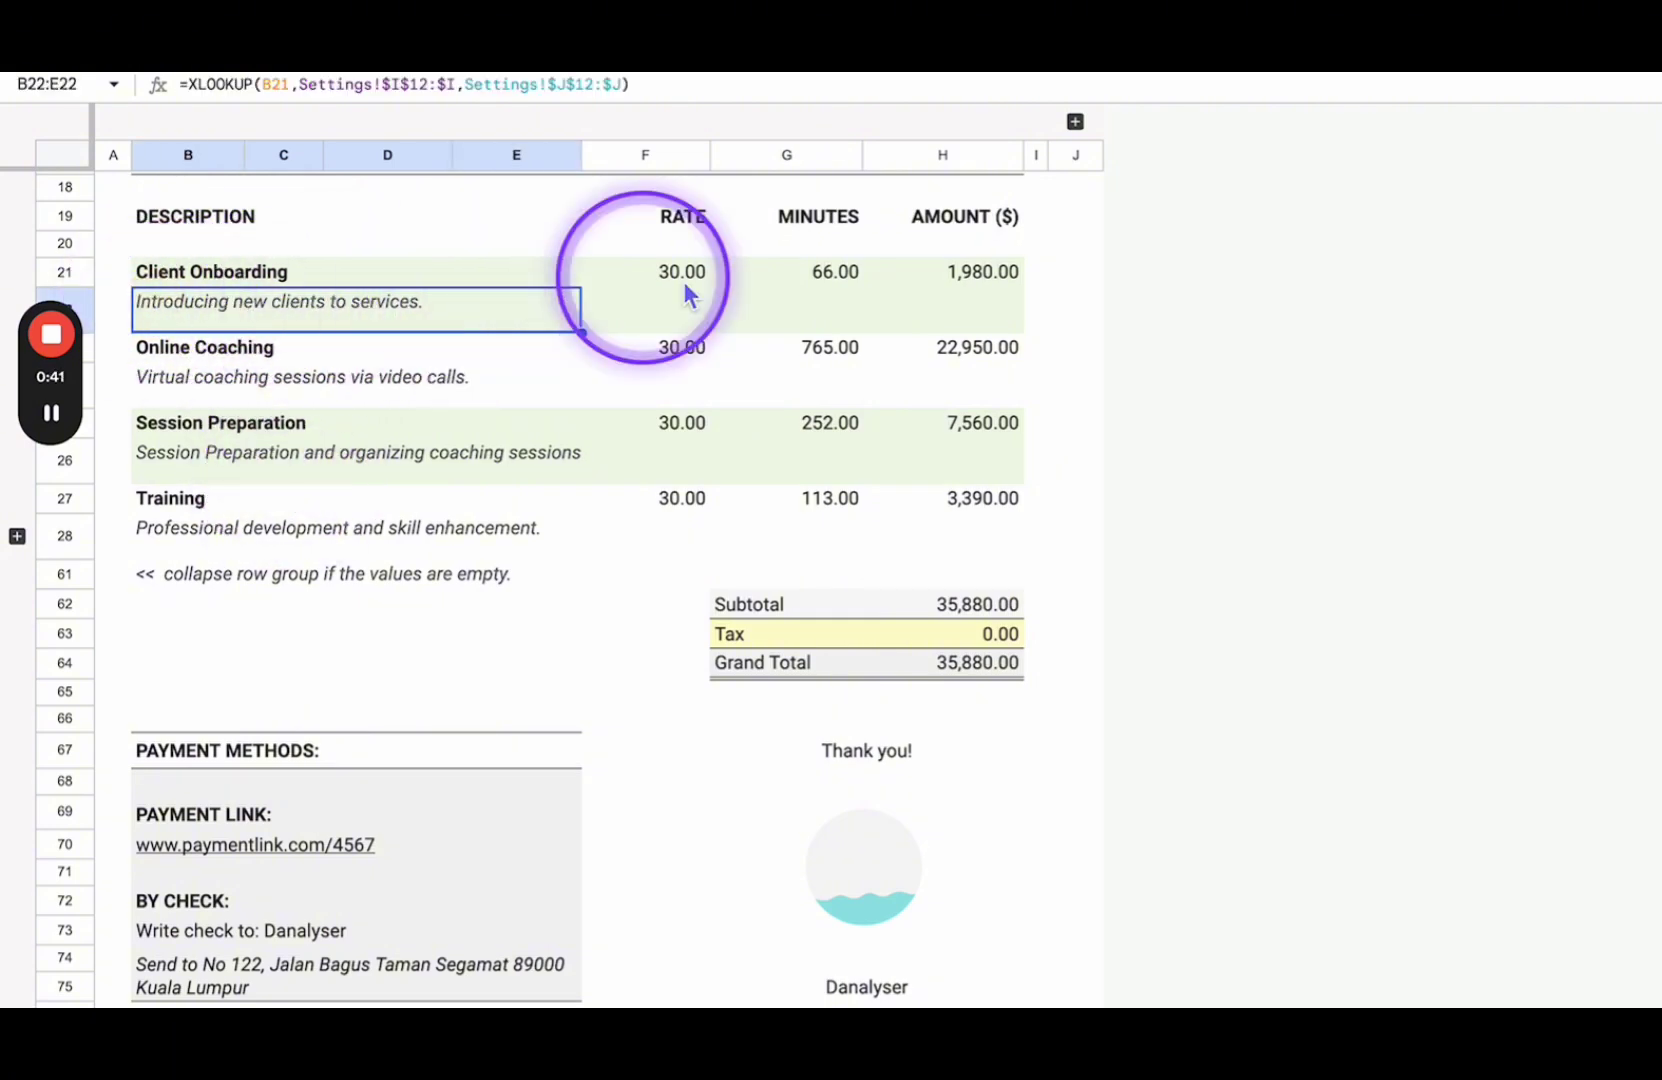
scroll(828, 304, "up", 1)
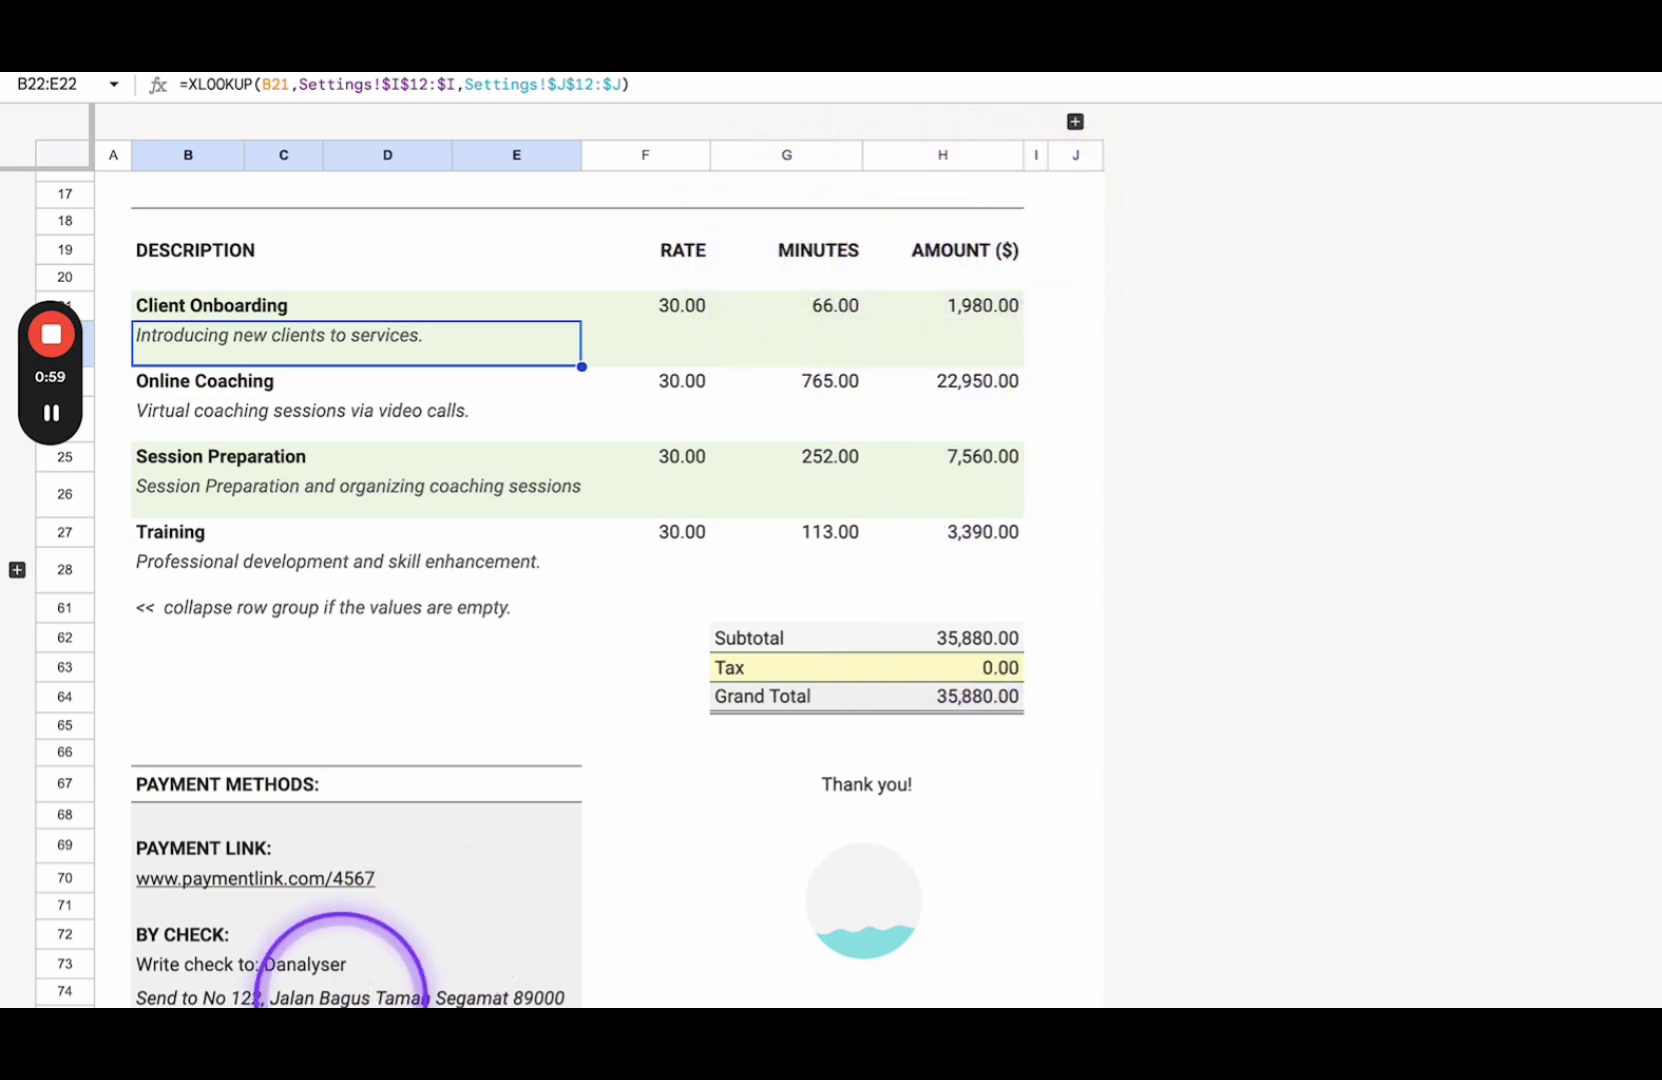
Change the Billable Duration Display in the Settings sheet from Minute to Hour and return to the invoice.
left_click(252, 1058)
left_click(456, 470)
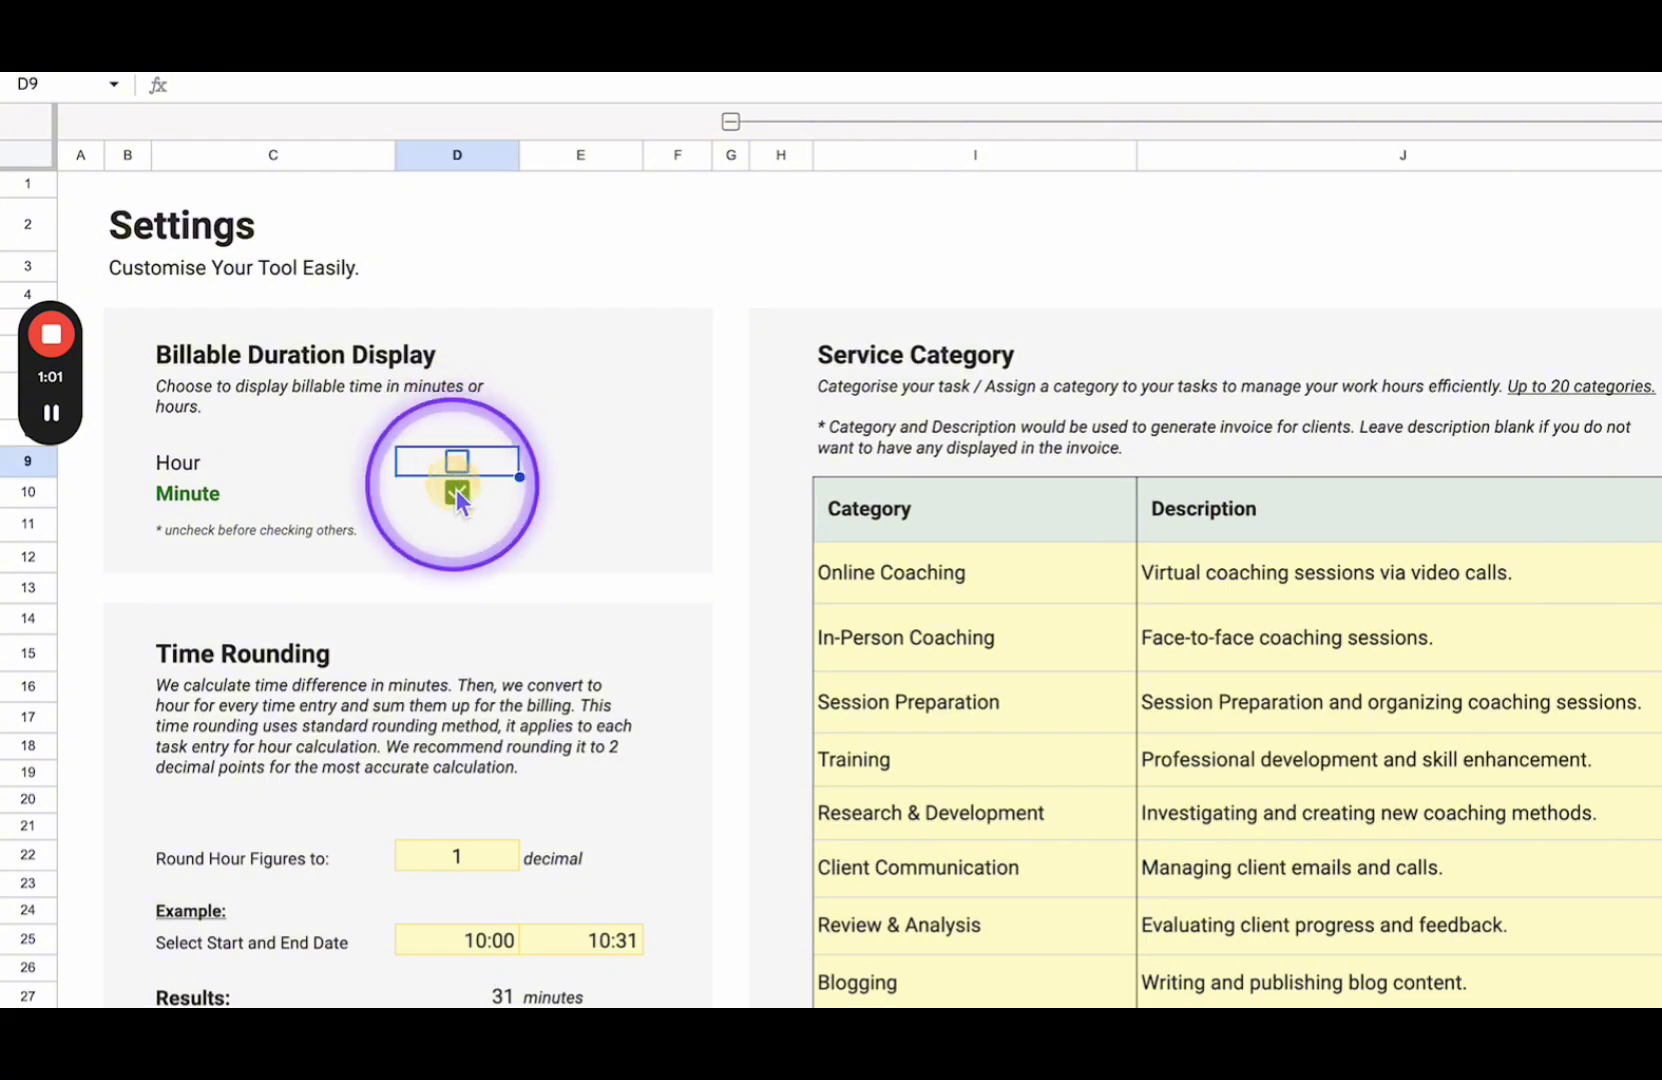
left_click(457, 491)
left_click(460, 467)
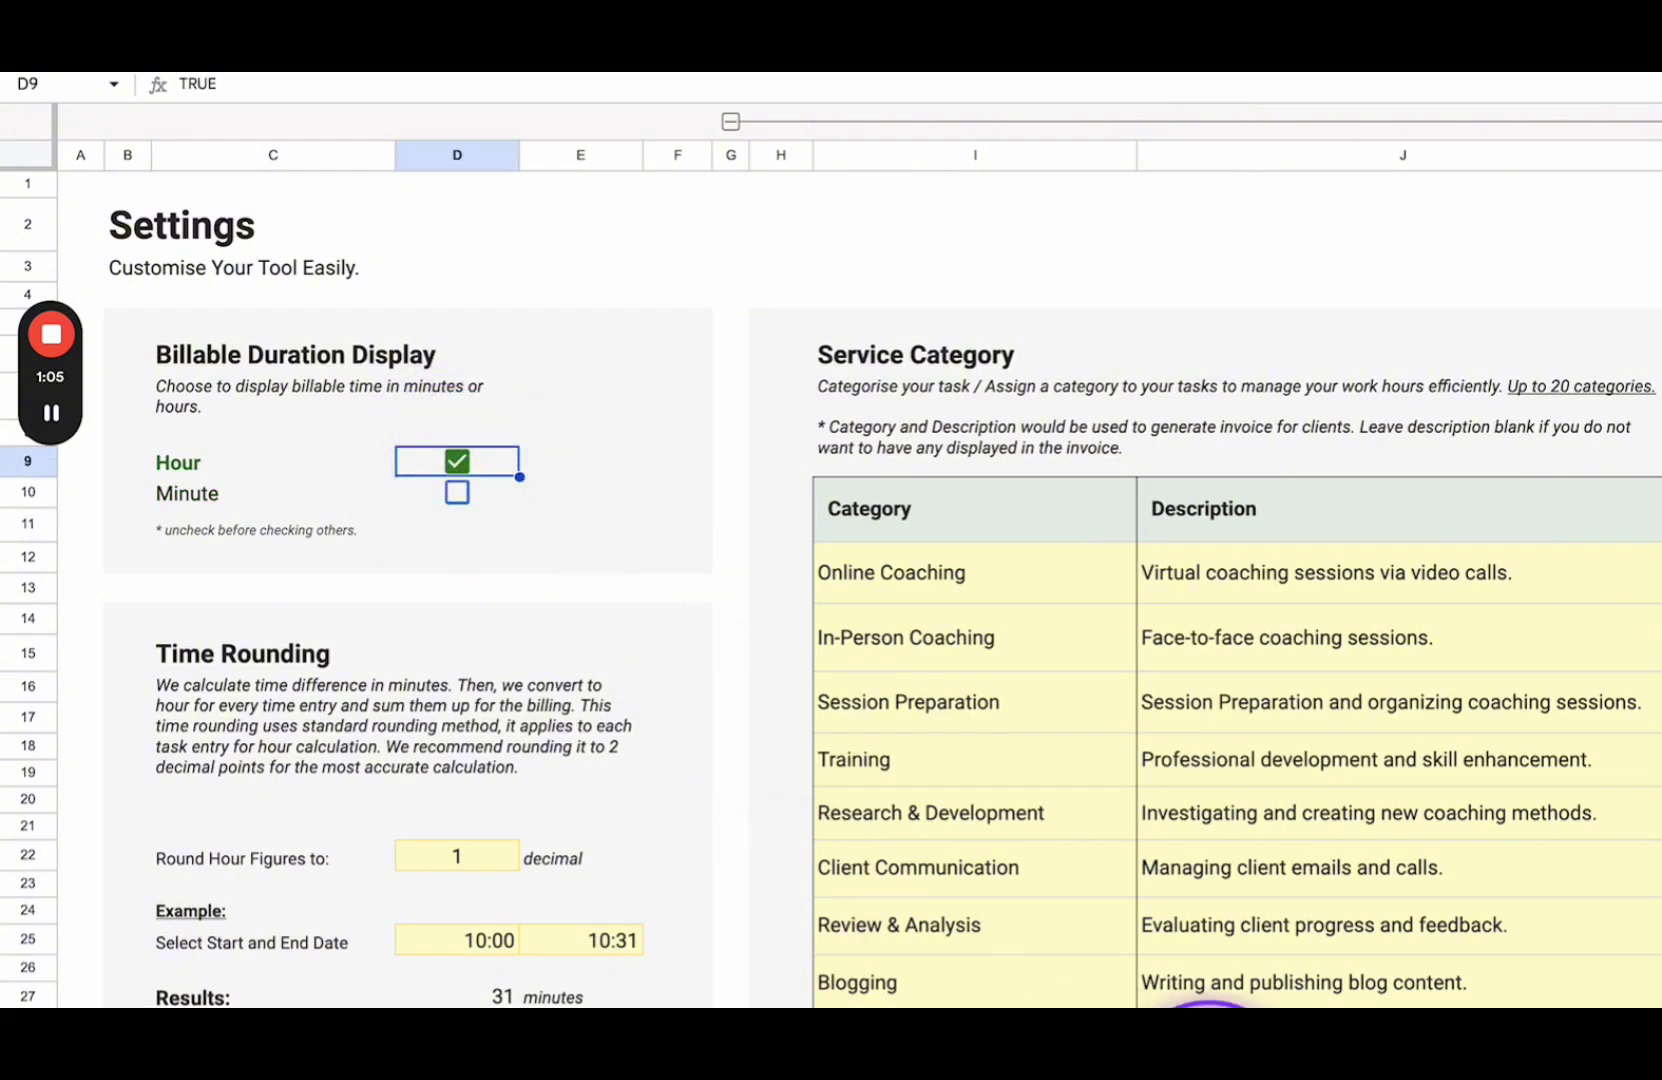
left_click(1058, 1058)
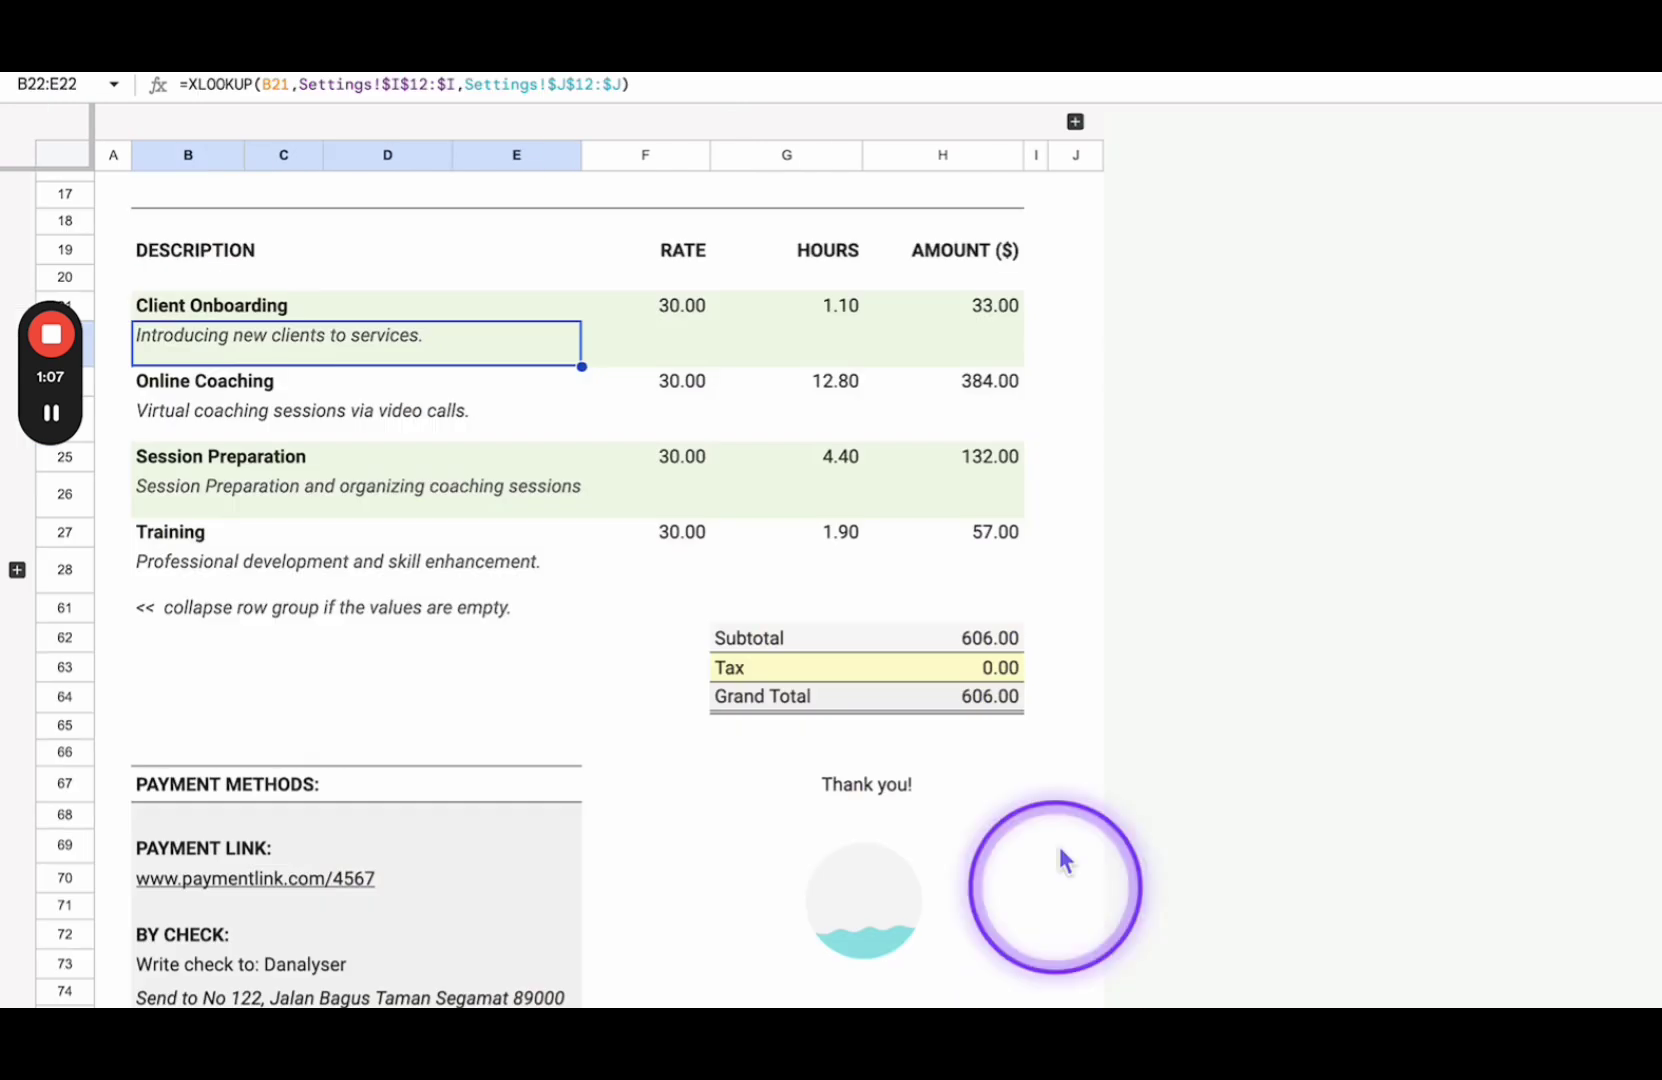
Expand the grouped rows 29 to 60 below the invoice's line items and collapse them again.
scroll(1050, 565, "up", 1)
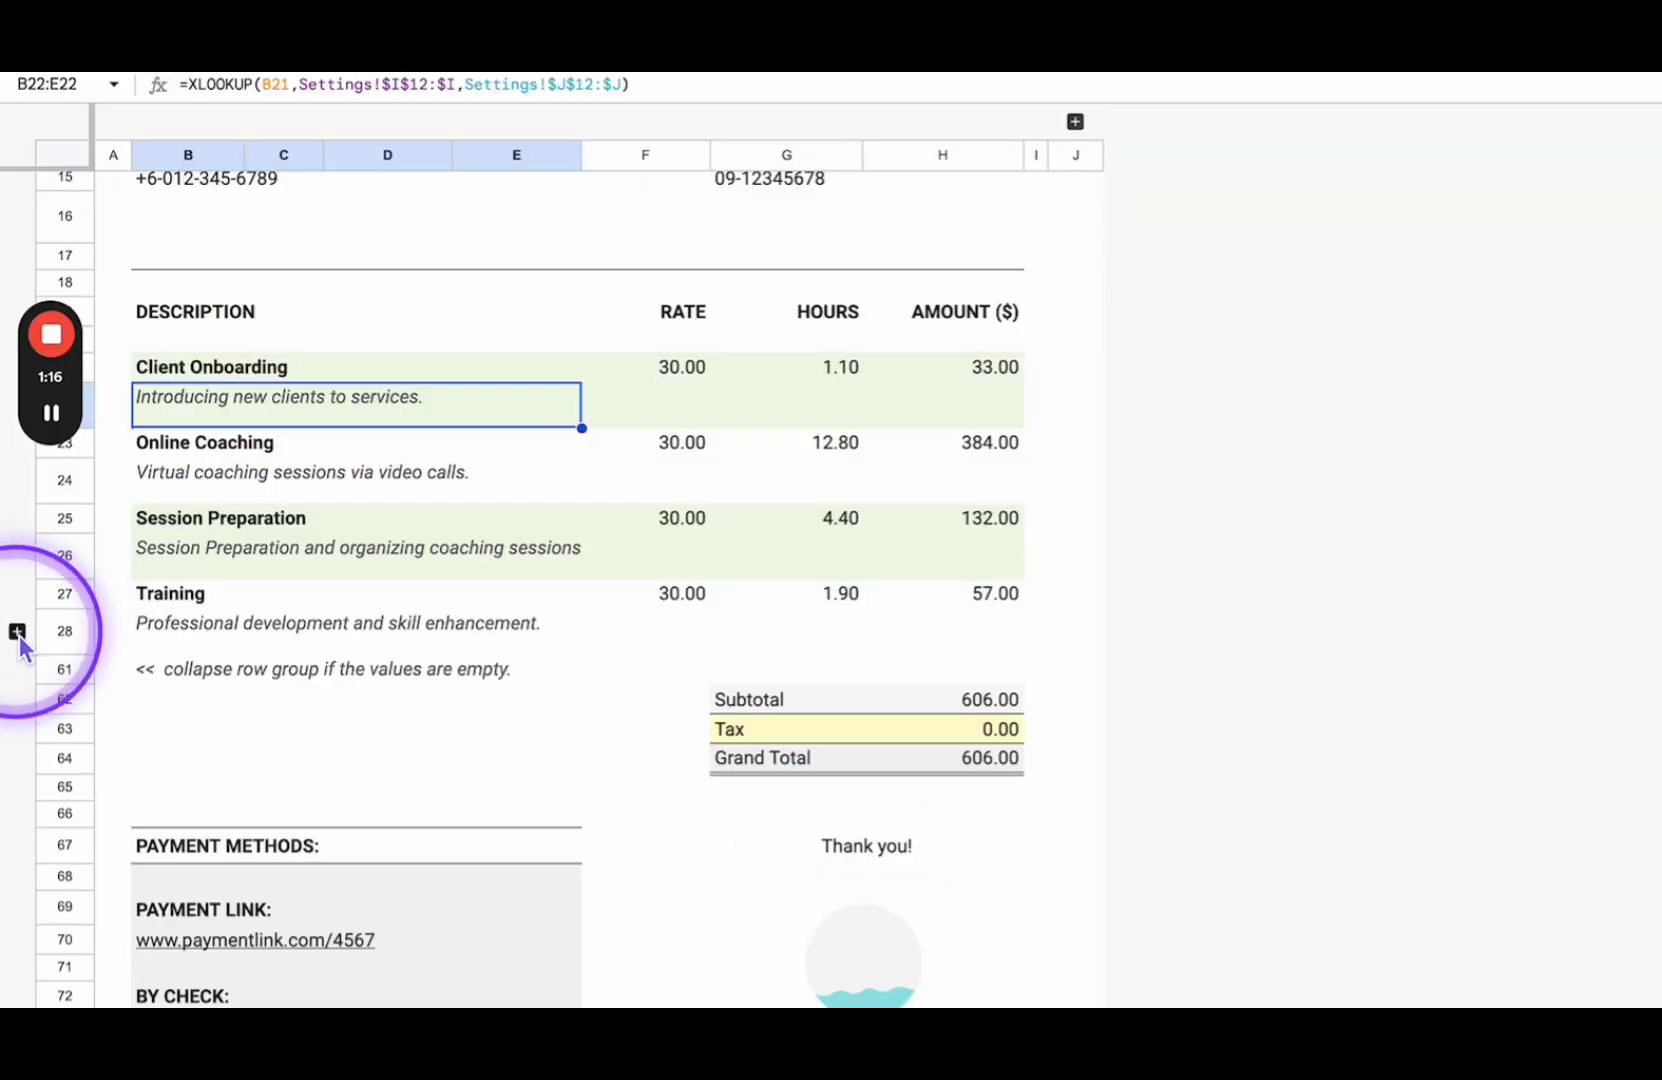
left_click(17, 632)
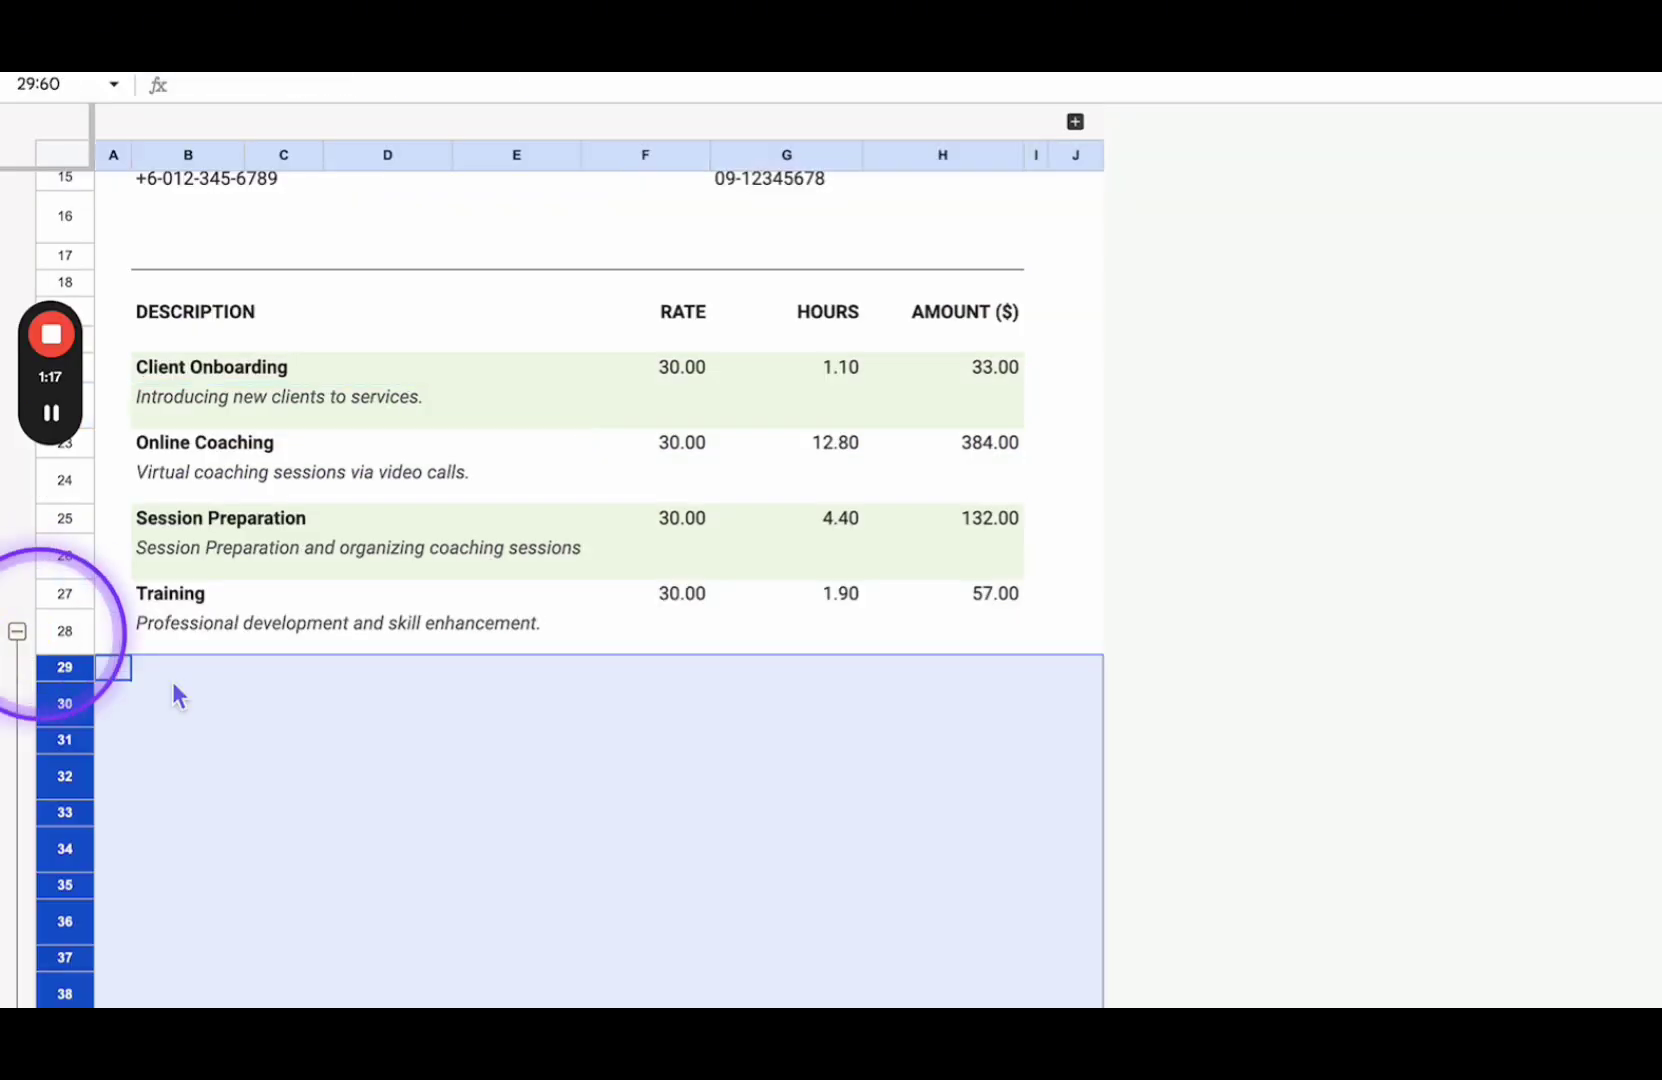
scroll(557, 853, "down", 3)
scroll(493, 655, "up", 1)
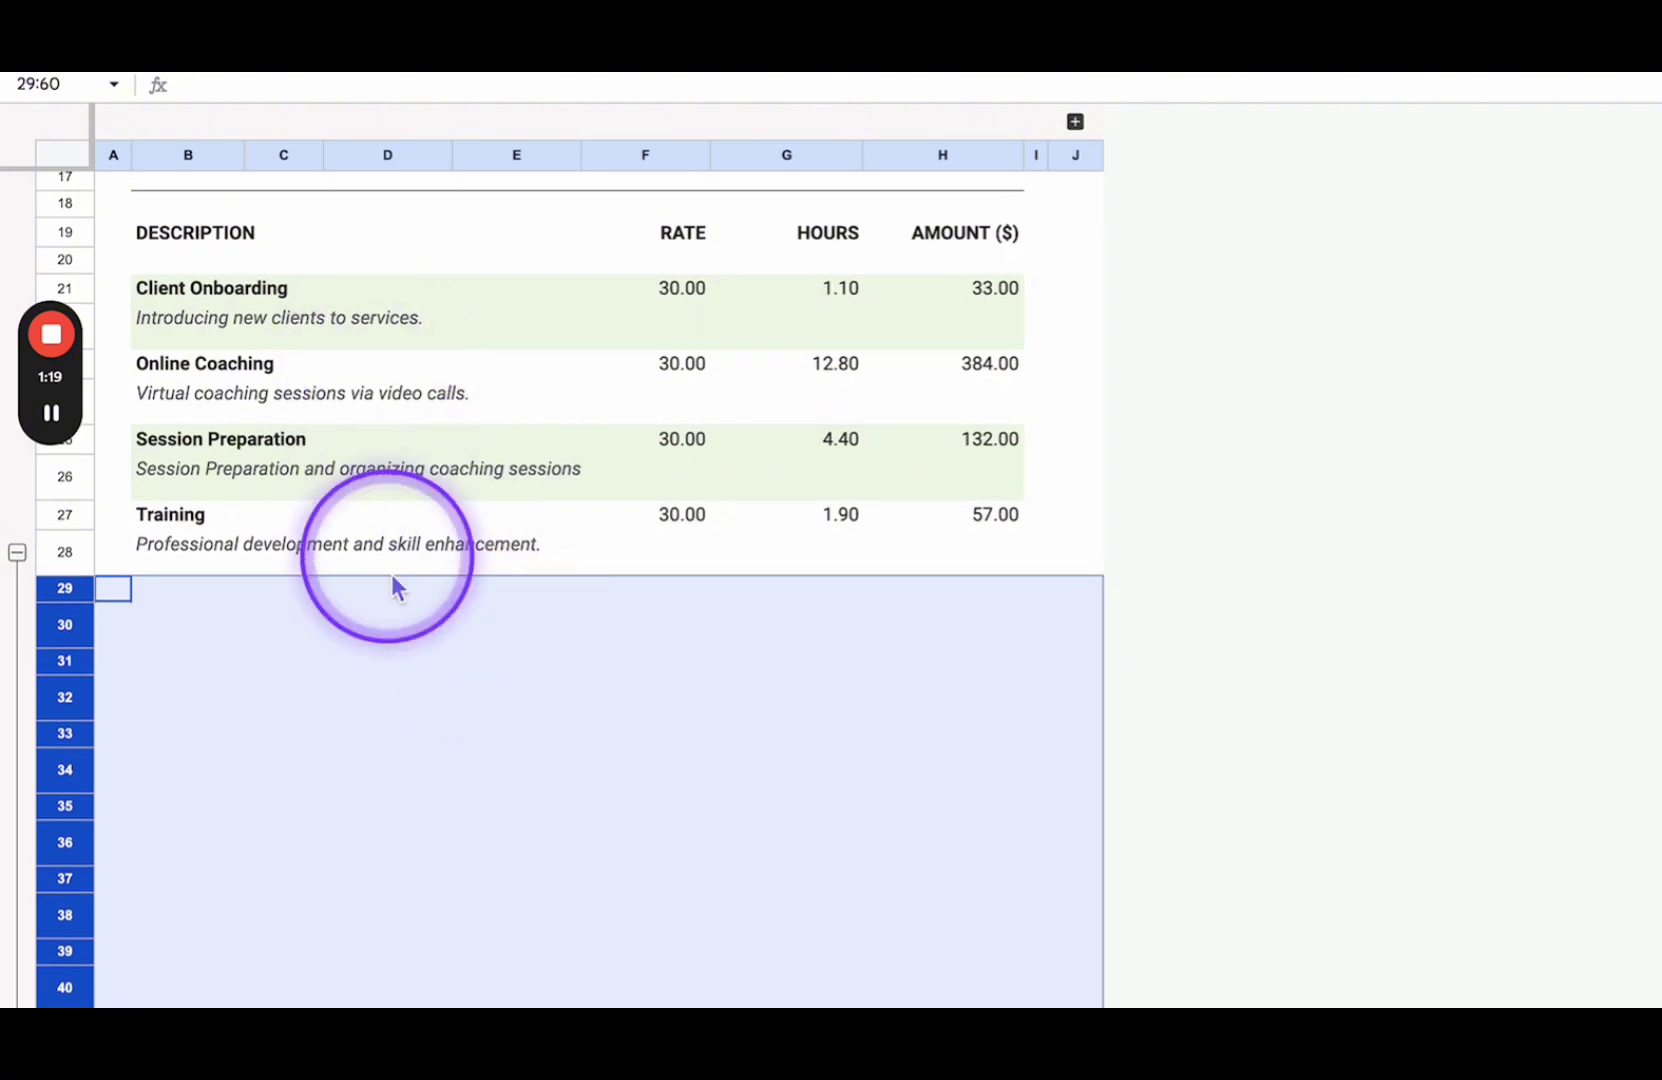
left_click(17, 553)
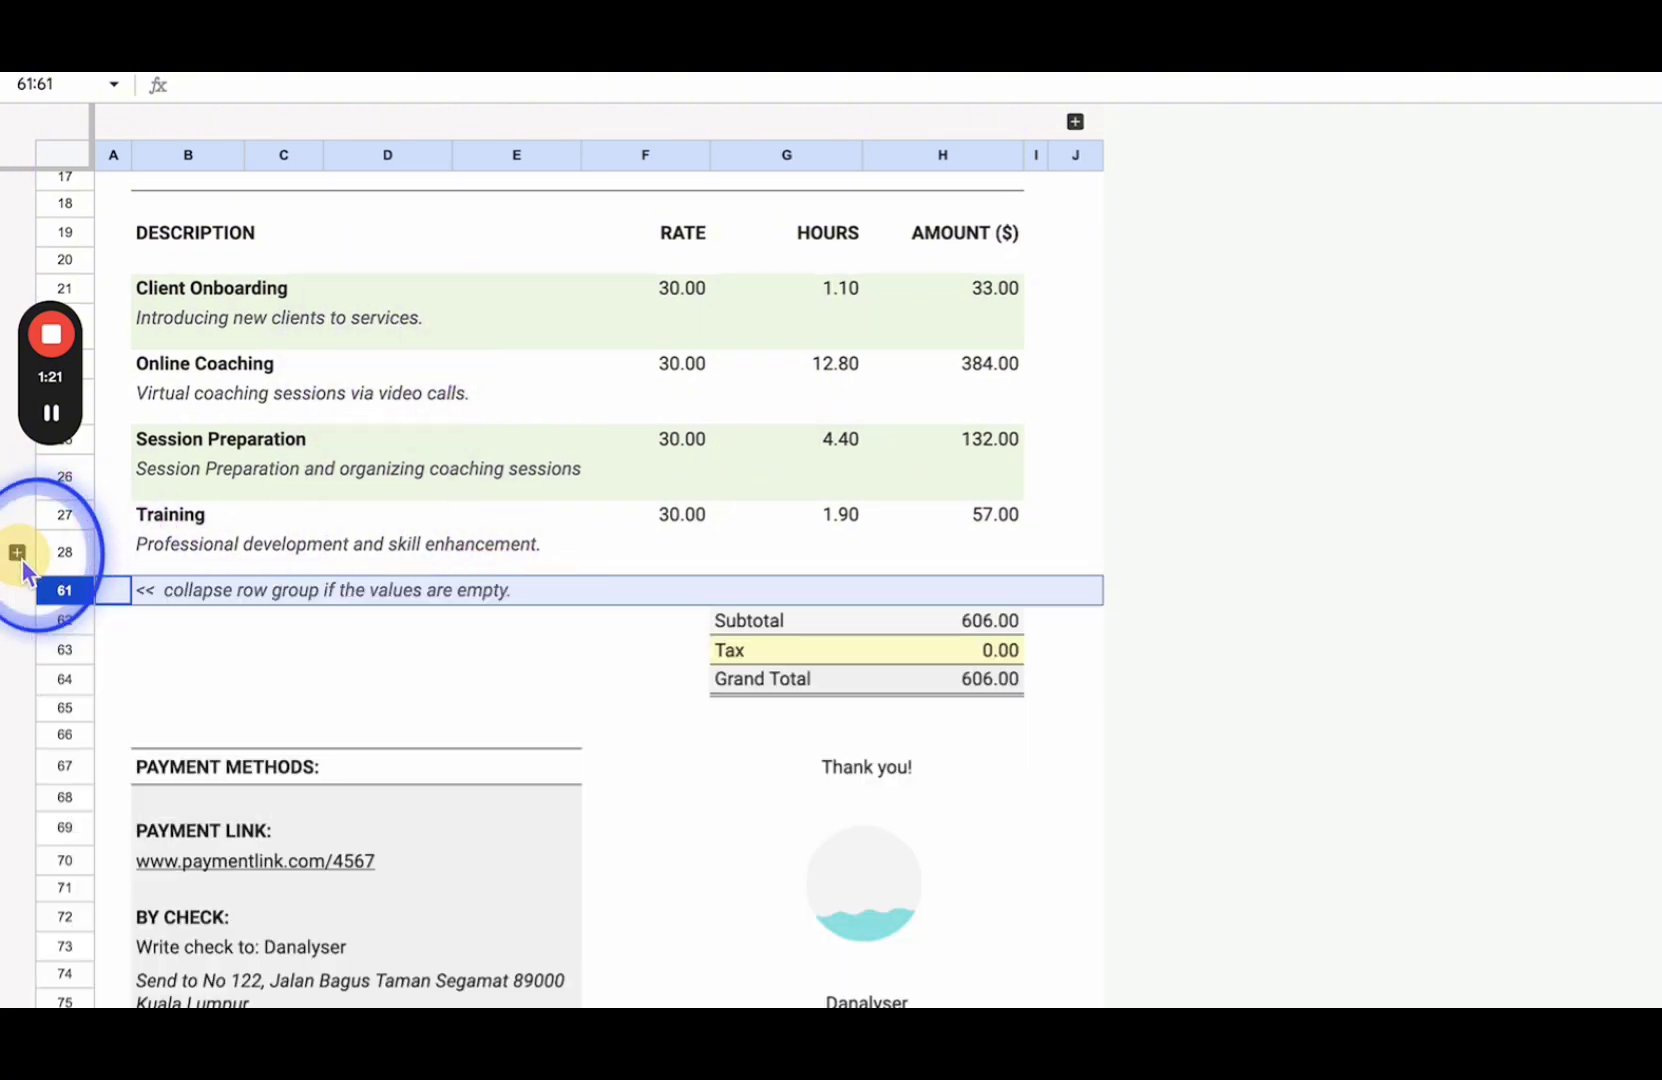
left_click(17, 553)
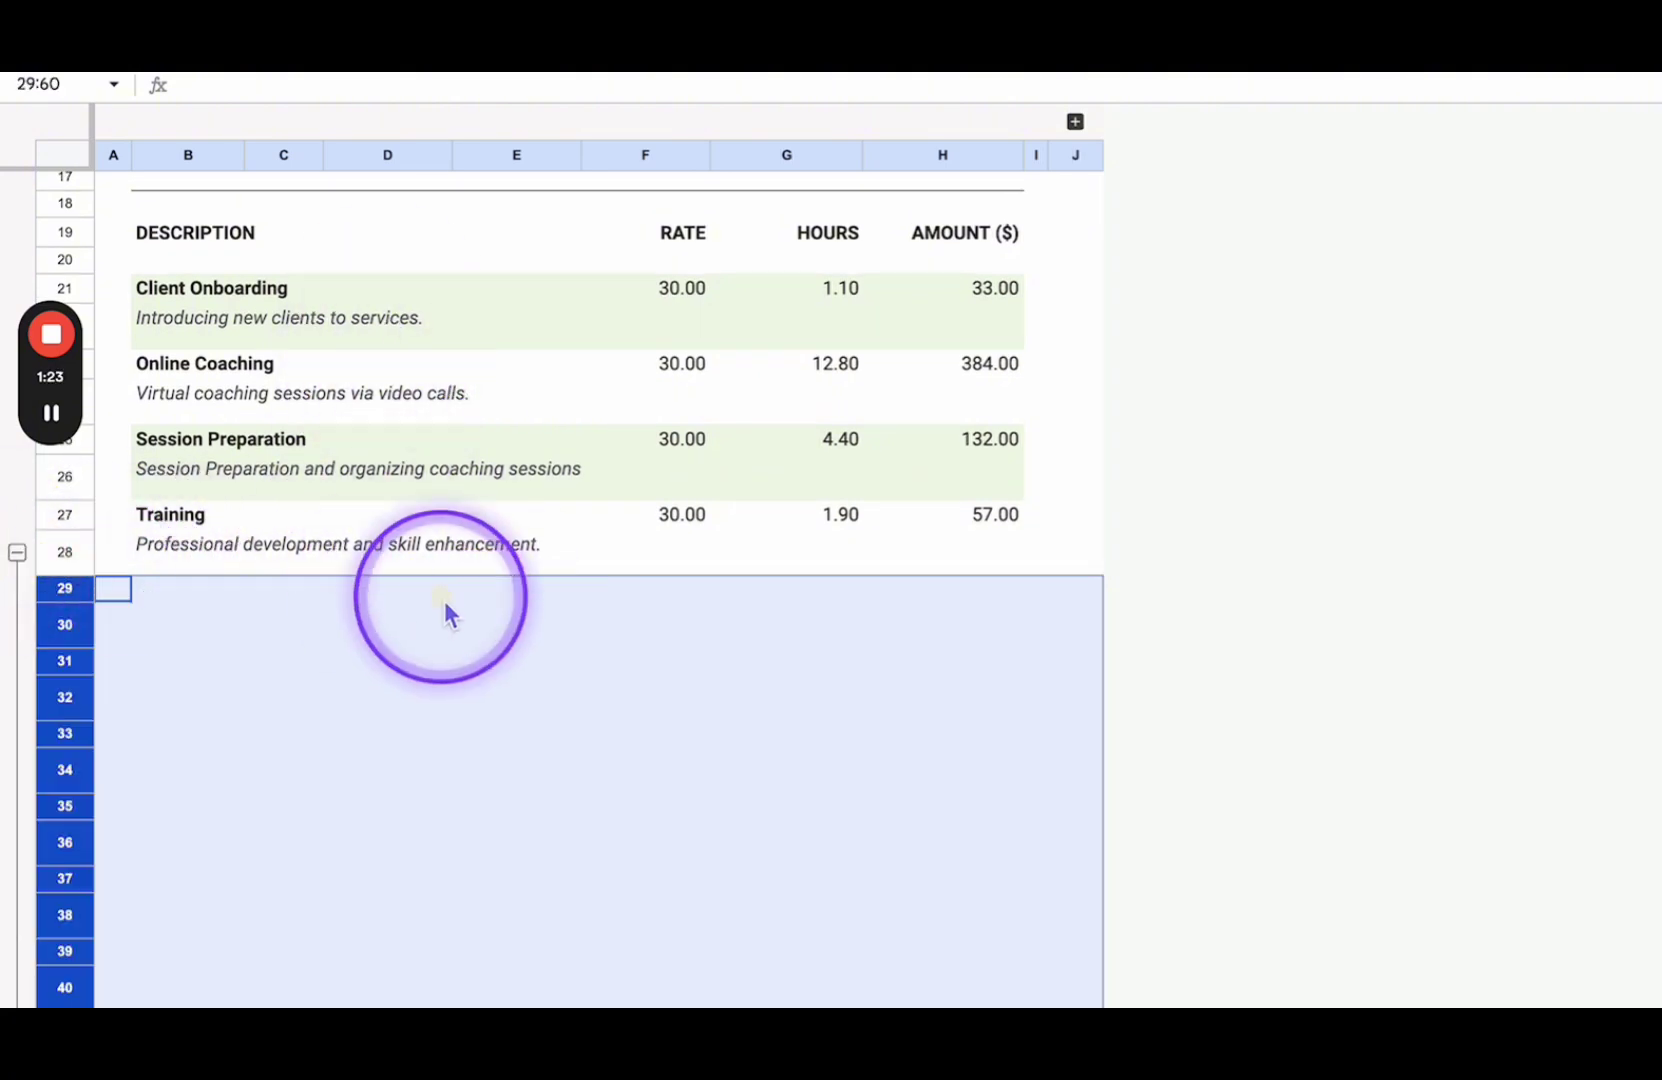
scroll(434, 612, "down", 1)
scroll(434, 612, "up", 2)
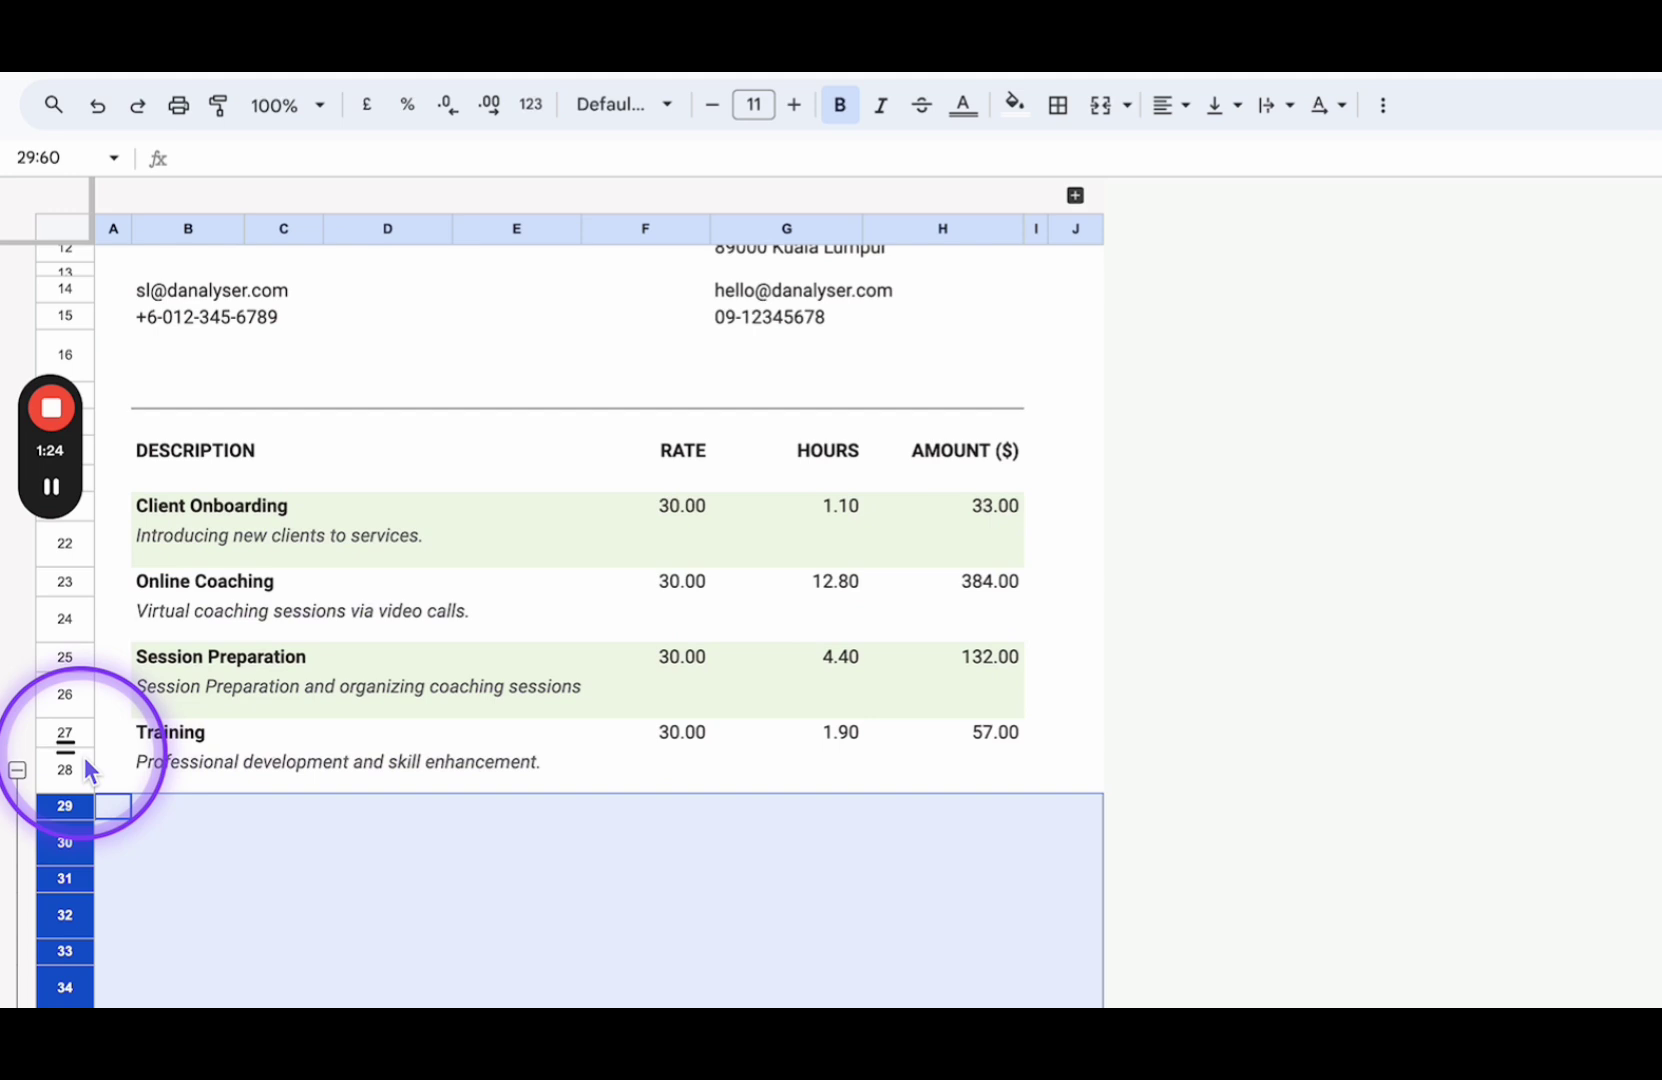
left_click(17, 770)
scroll(441, 683, "down", 3)
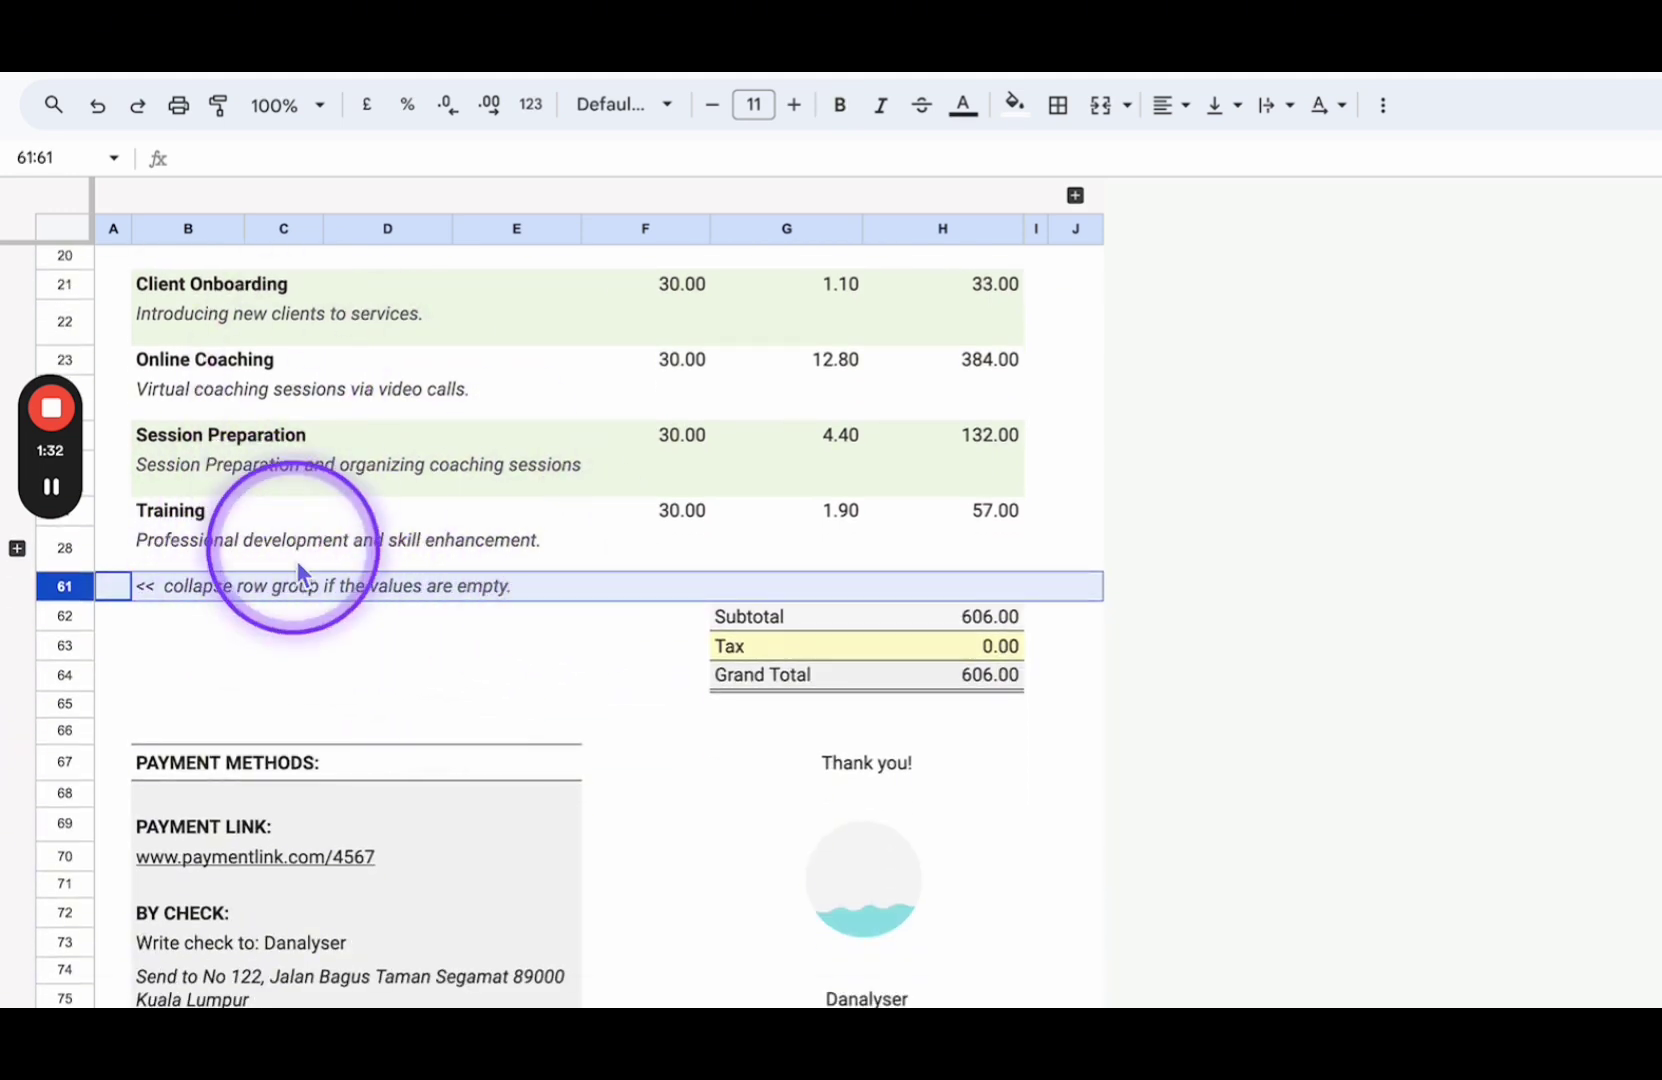
Print the current invoice sheet on A4 paper in portrait orientation, fitted to width with normal margins.
left_click(238, 590)
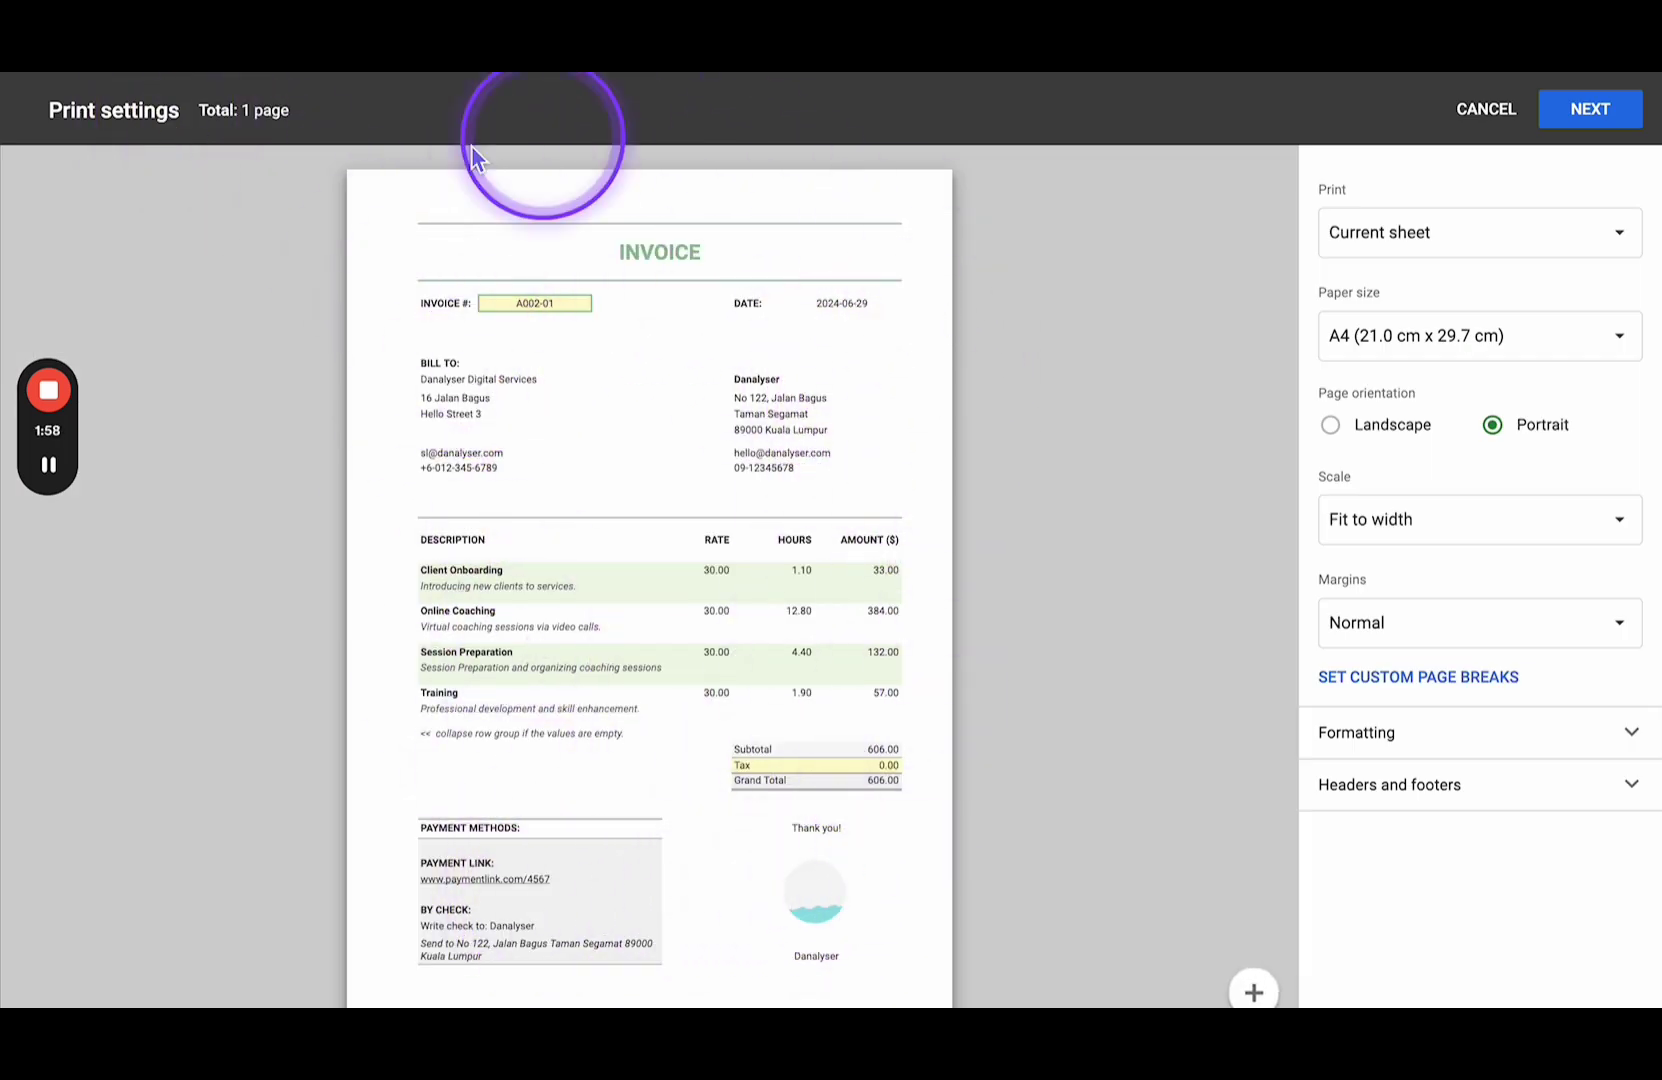
left_click(1588, 112)
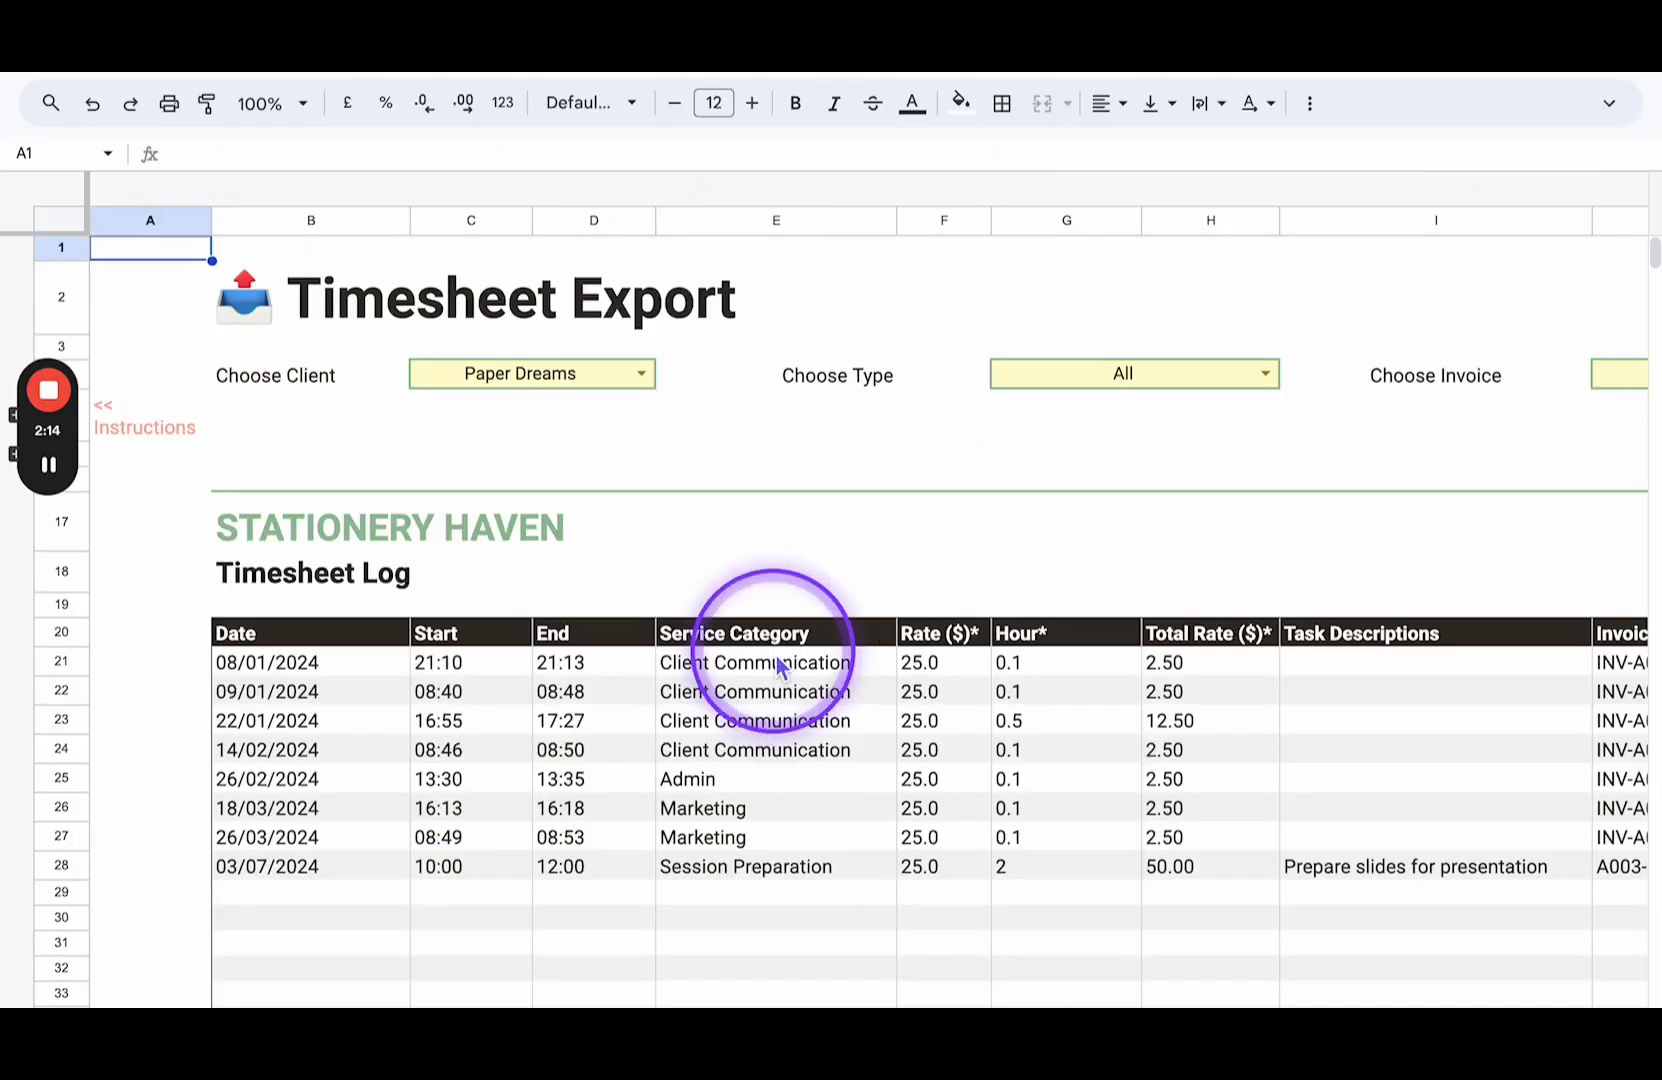
Check the available options of the Choose Client, Choose Type and Choose Invoice filters on the Timesheet Export sheet.
scroll(778, 665, "right", 2)
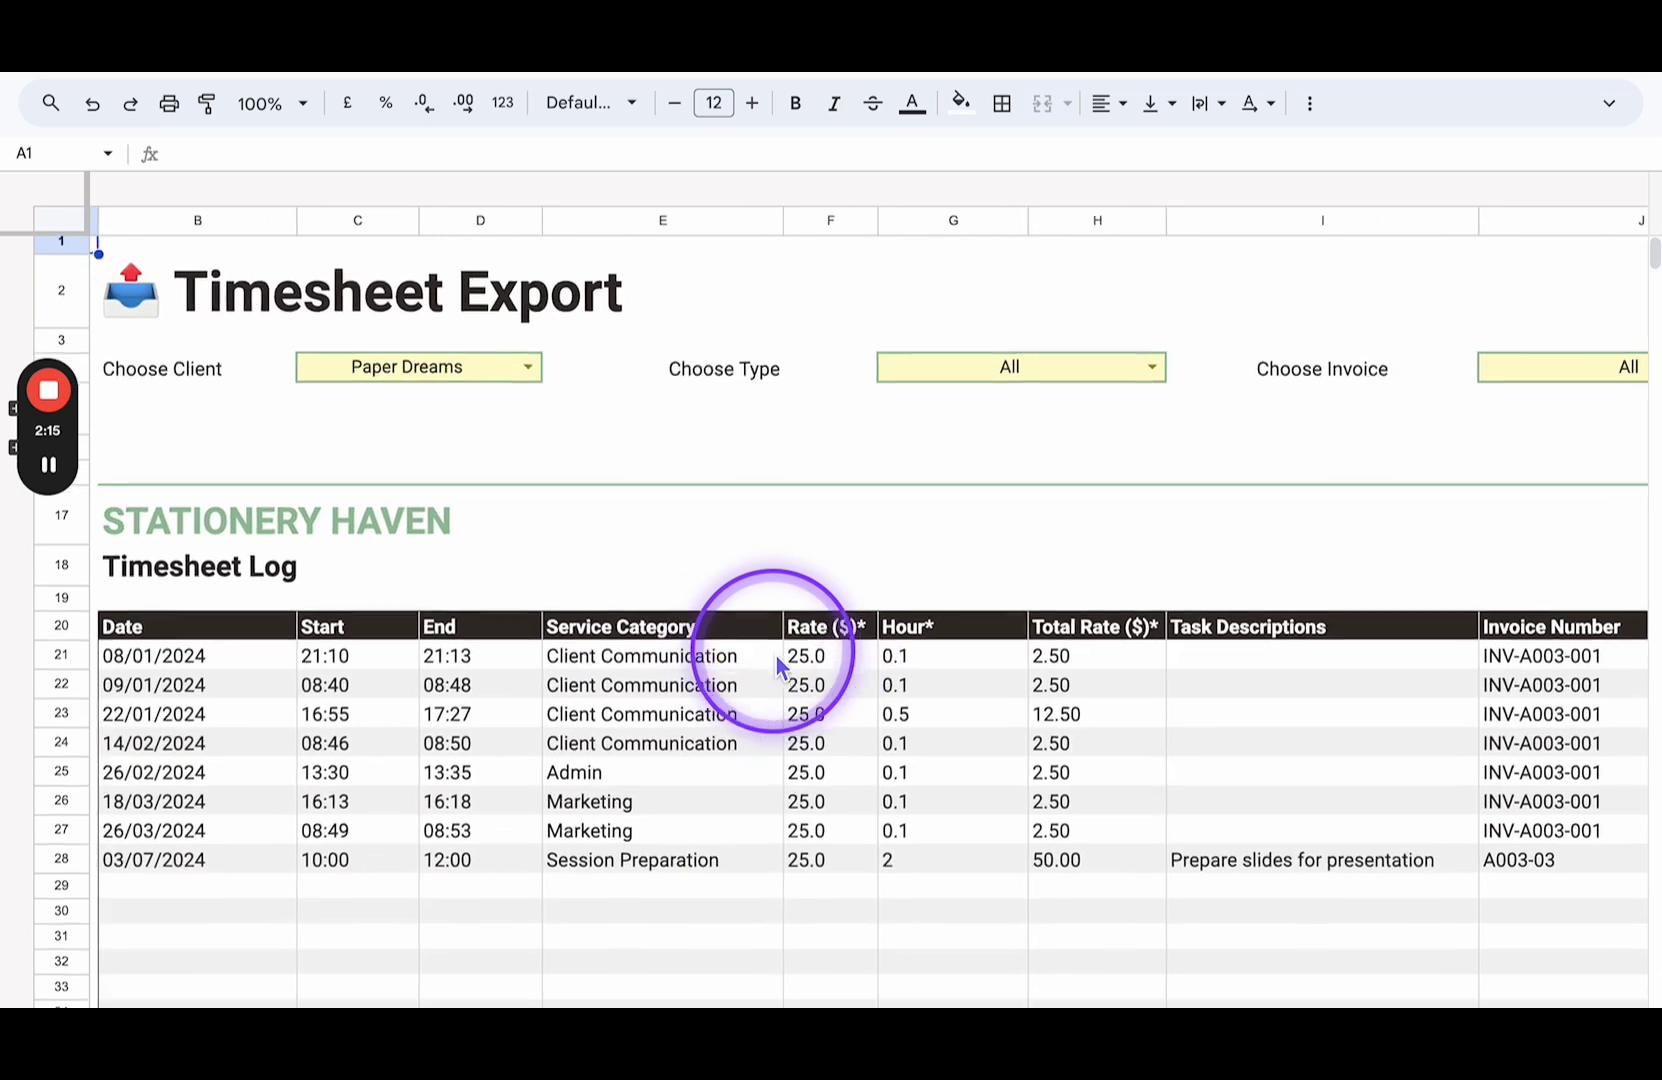
left_click(565, 371)
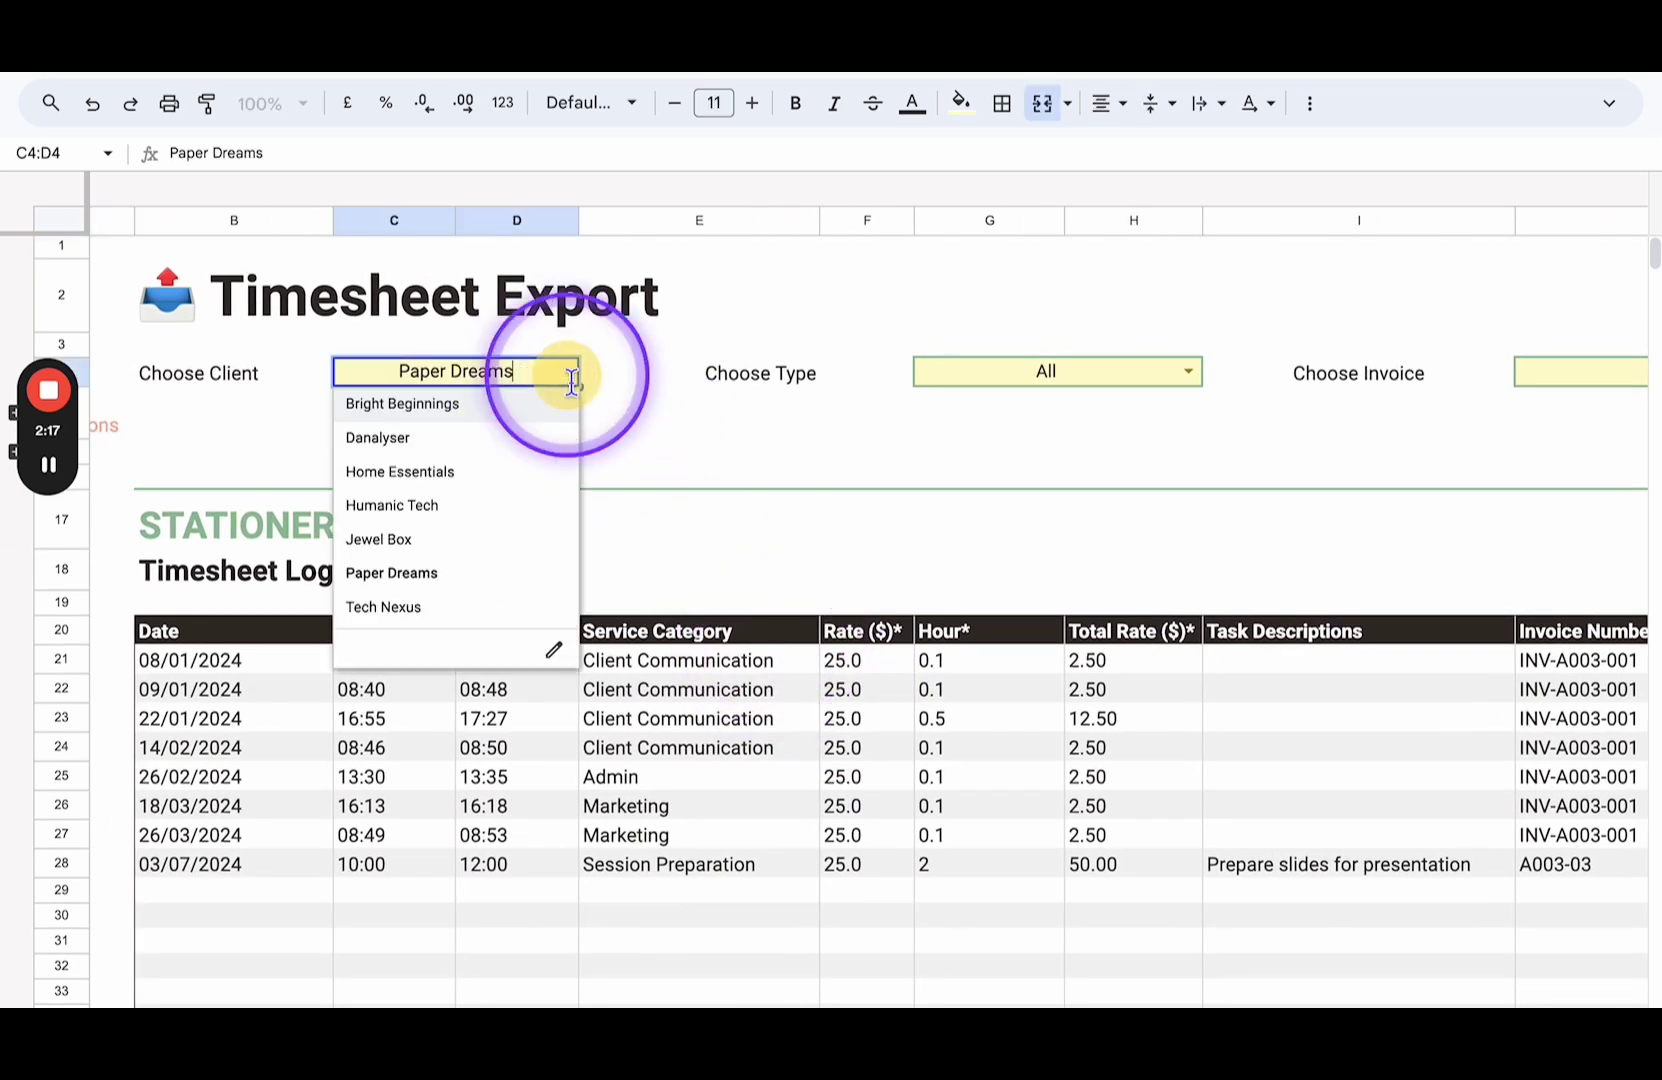
left_click(785, 425)
left_click(1188, 375)
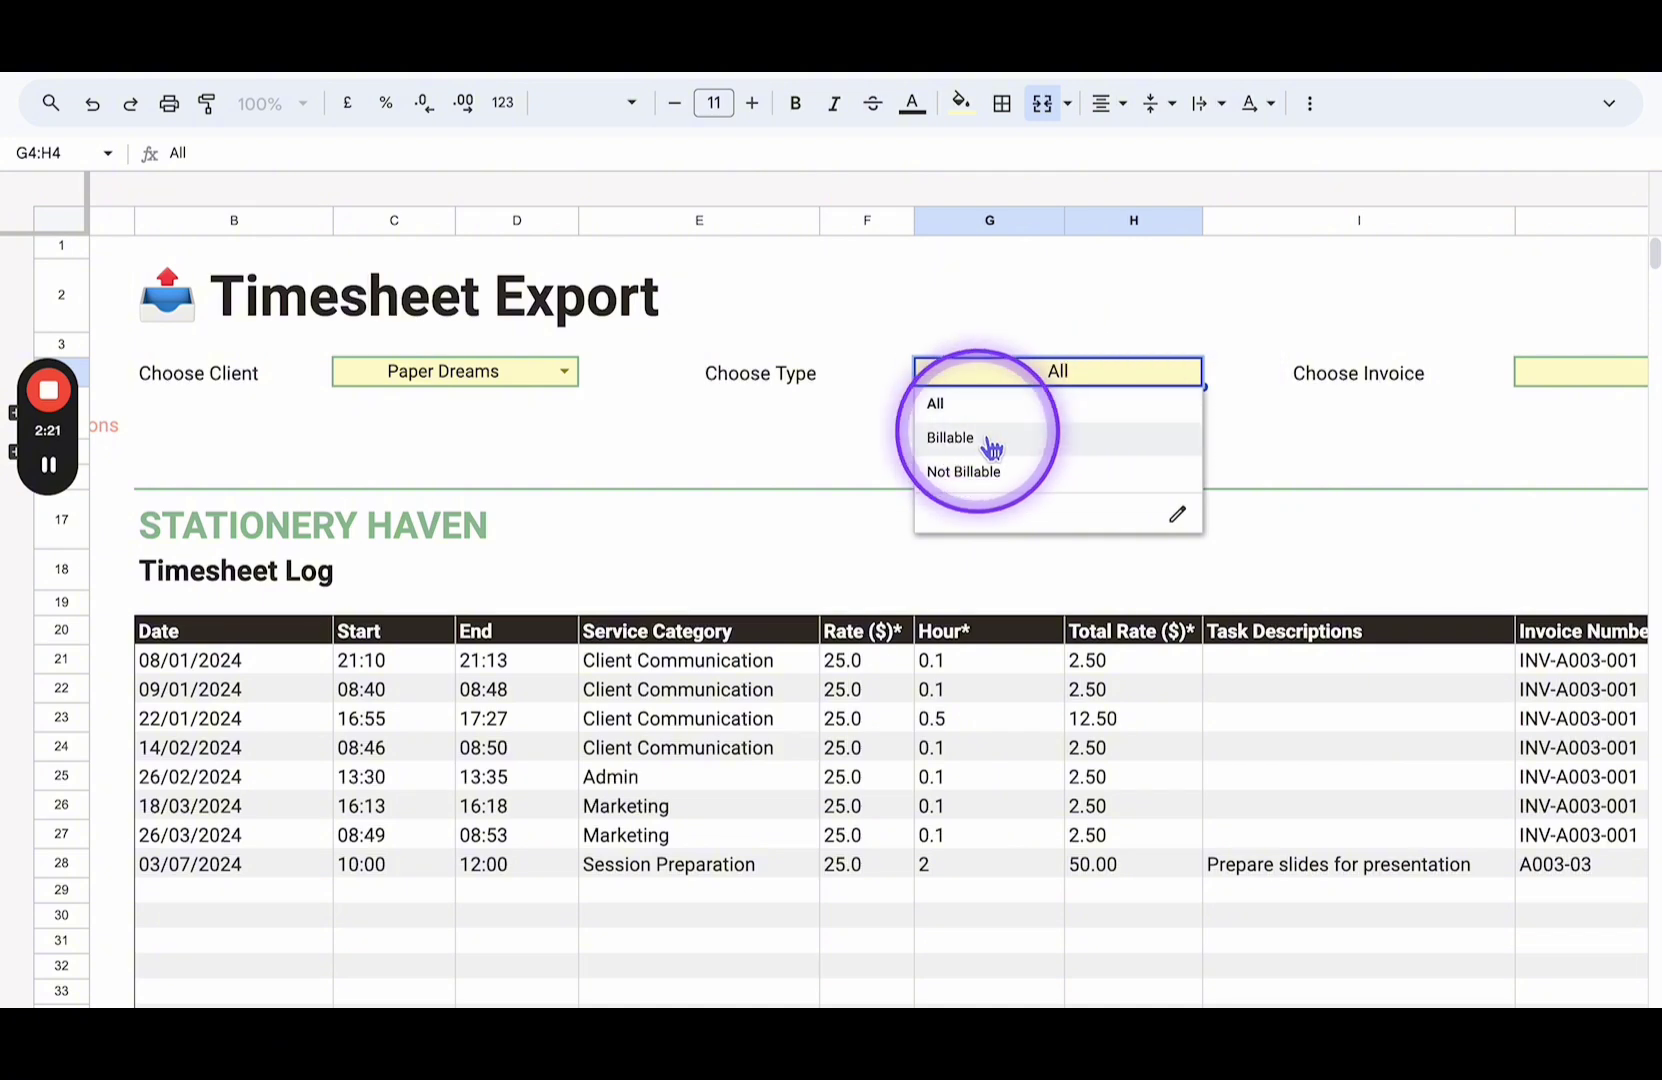
scroll(1343, 466, "right", 2)
left_click(1341, 465)
scroll(1341, 465, "right", 4)
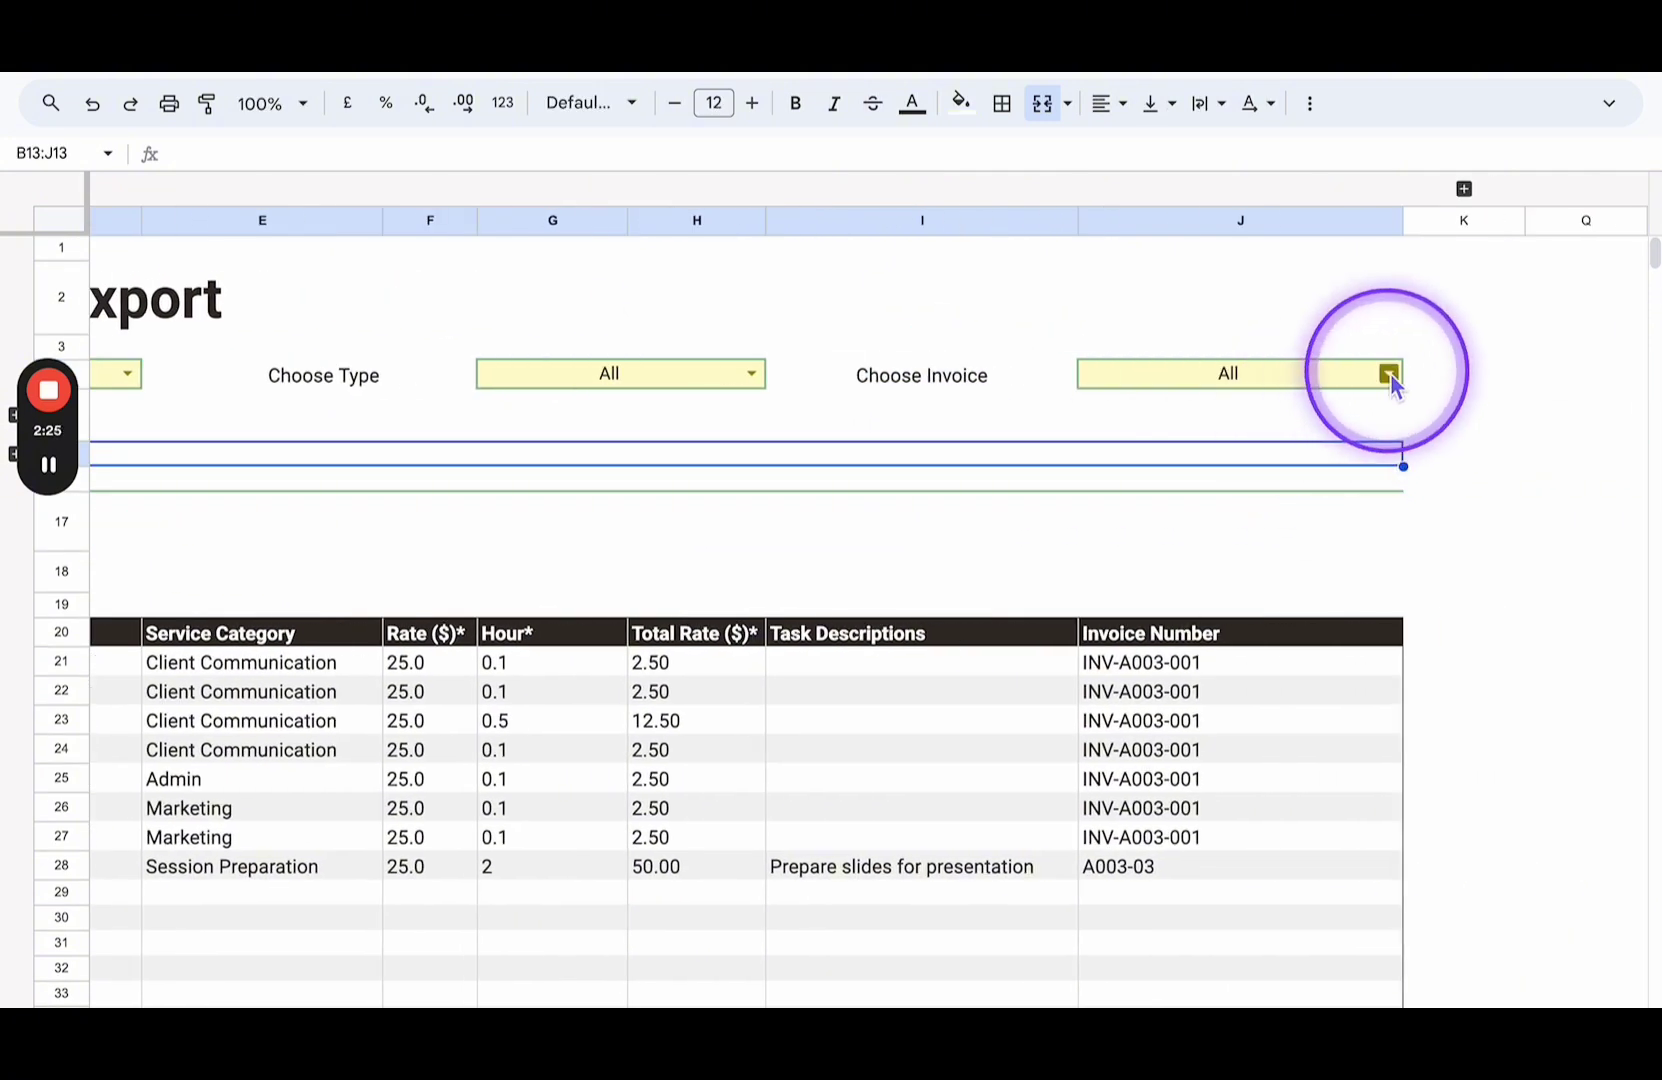
left_click(1387, 372)
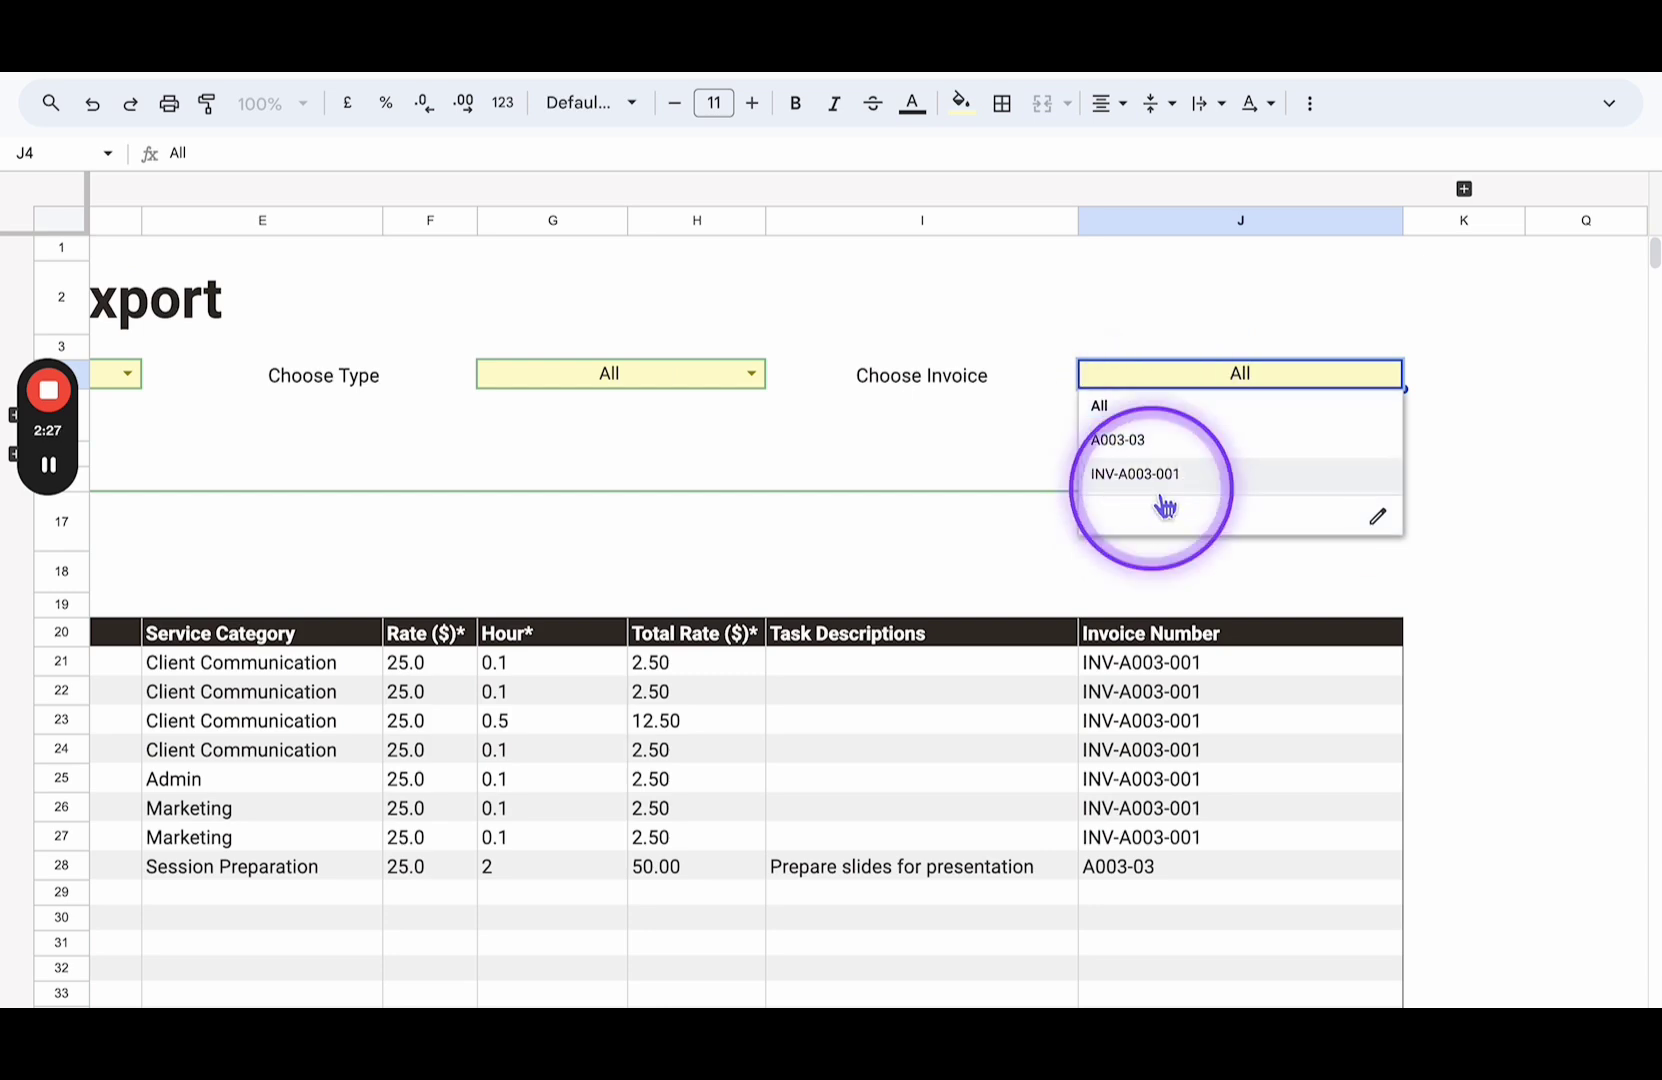
left_click(1203, 420)
scroll(968, 490, "left", 3)
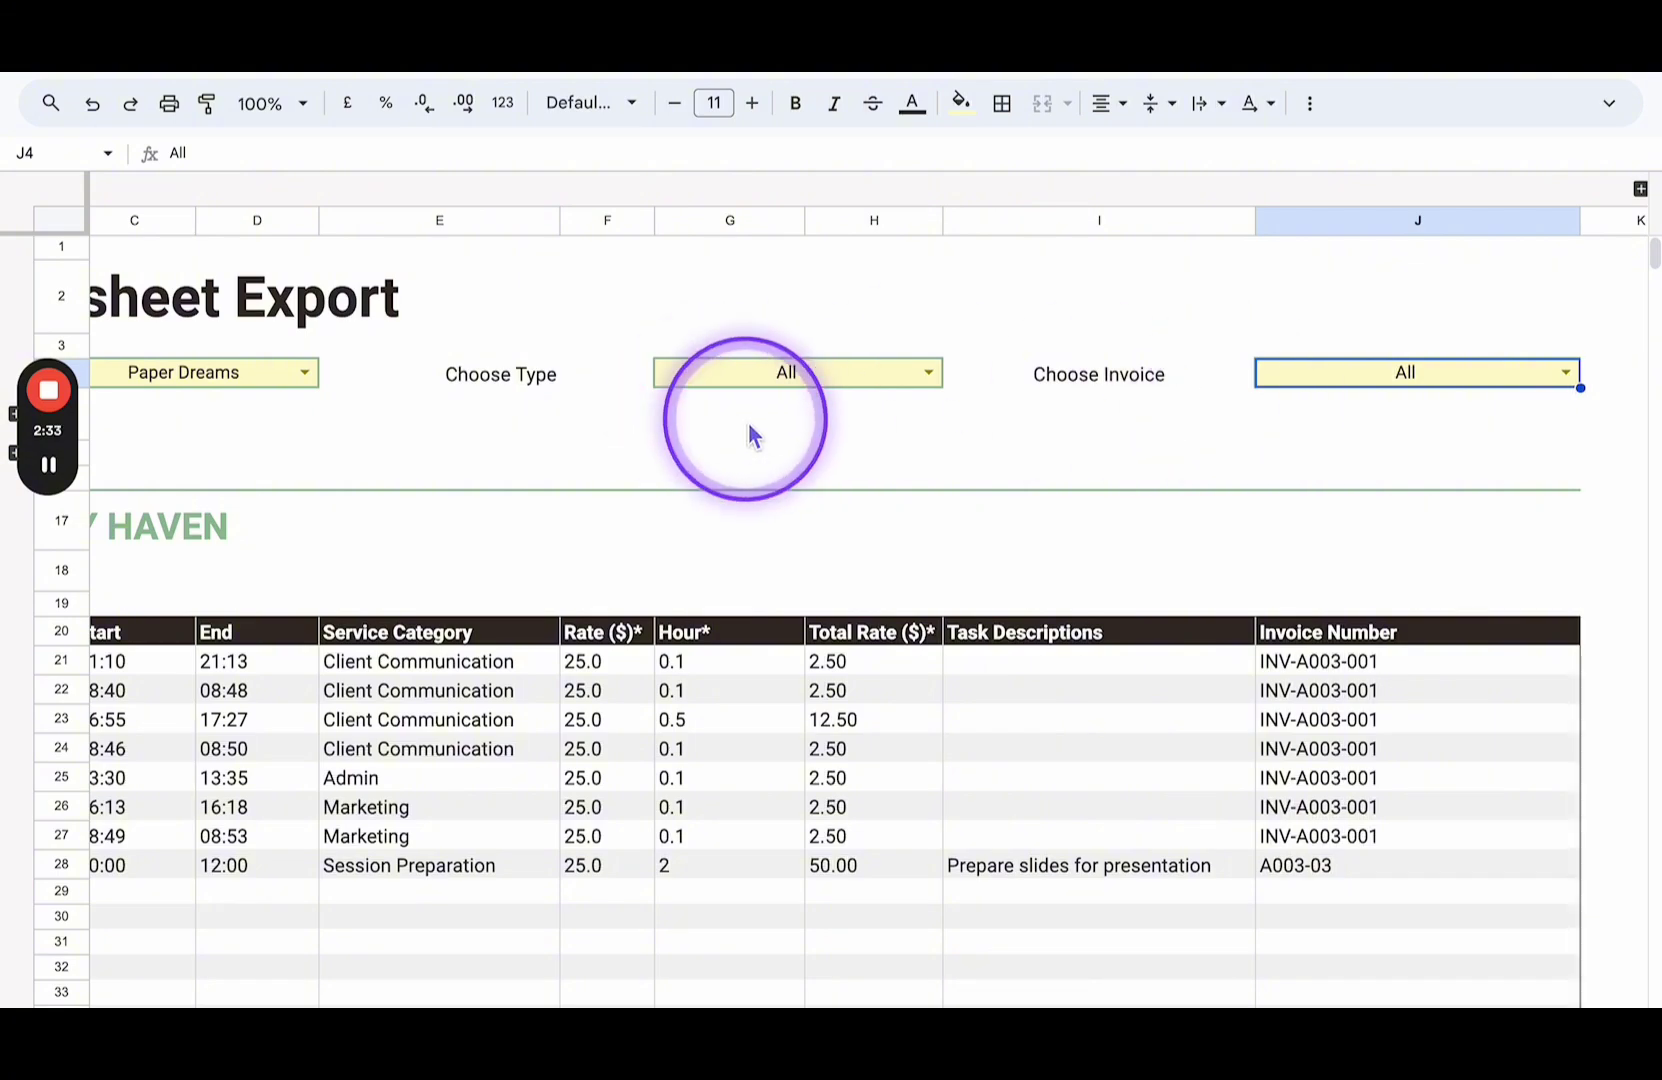
Examine the Timesheet Log table across all its columns, from Date to Invoice Number, and return to the sheet's start.
scroll(753, 435, "left", 3)
scroll(783, 490, "down", 3)
scroll(783, 490, "right", 3)
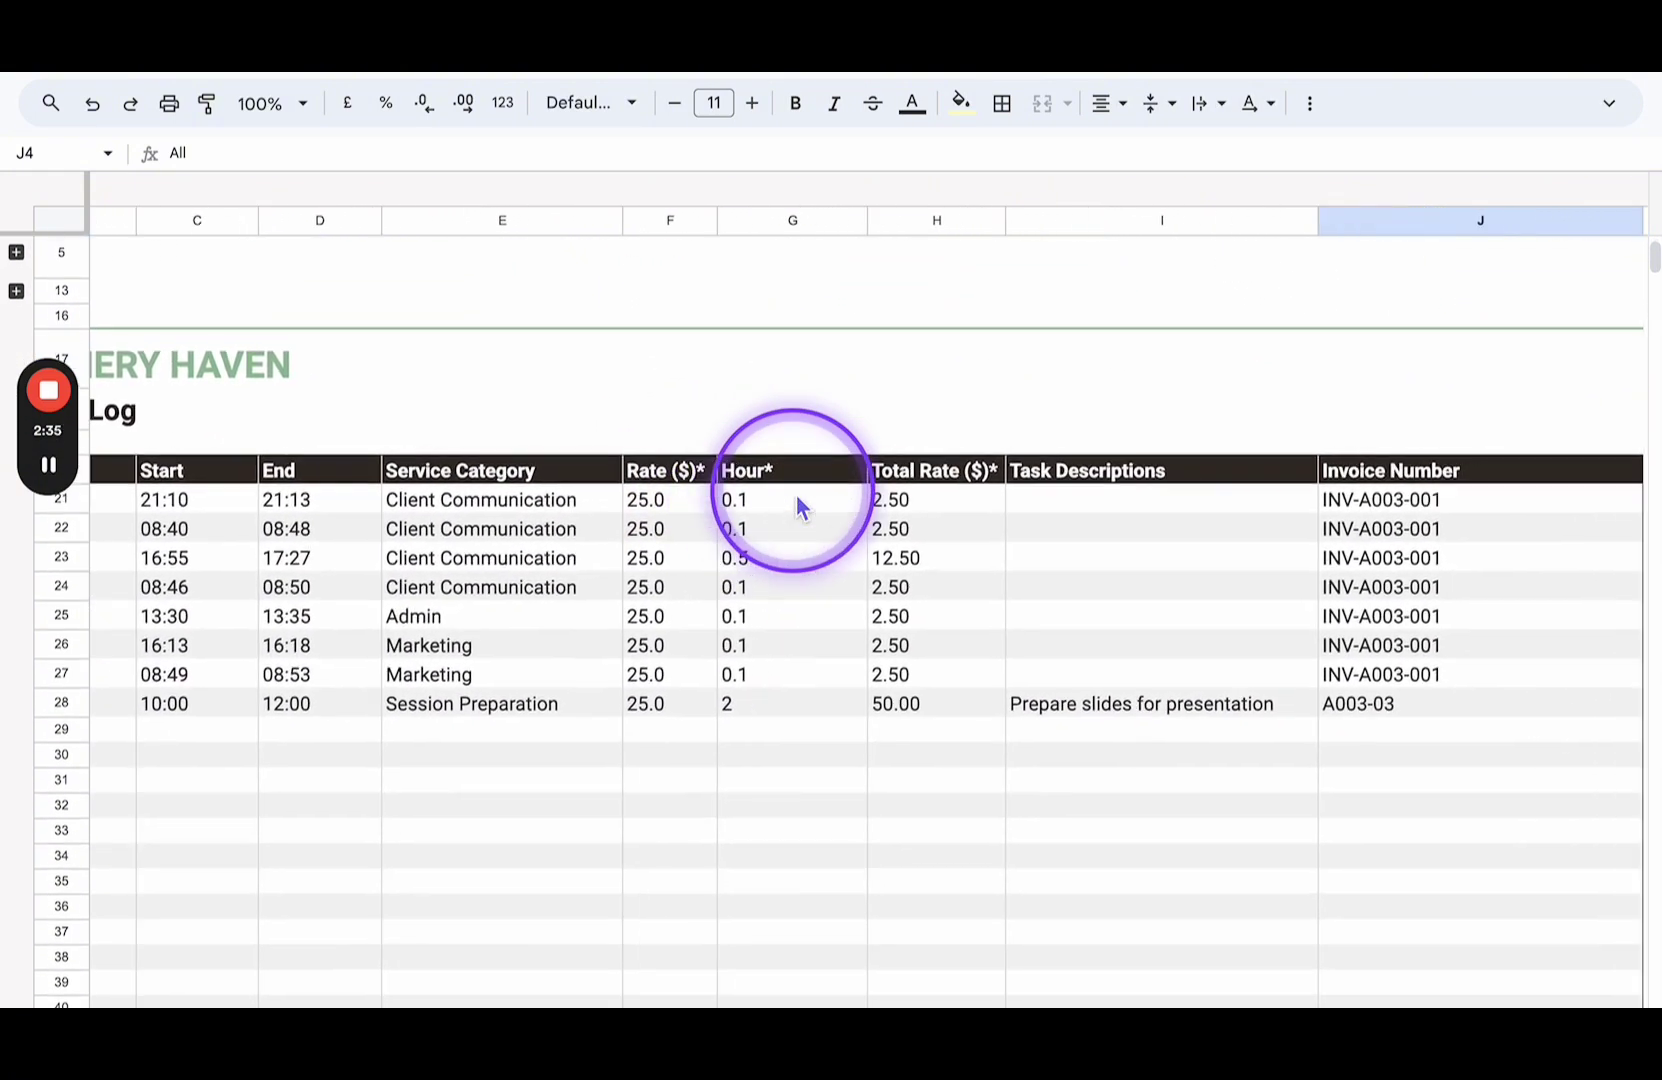
scroll(1440, 600, "left", 5)
scroll(1440, 600, "up", 1)
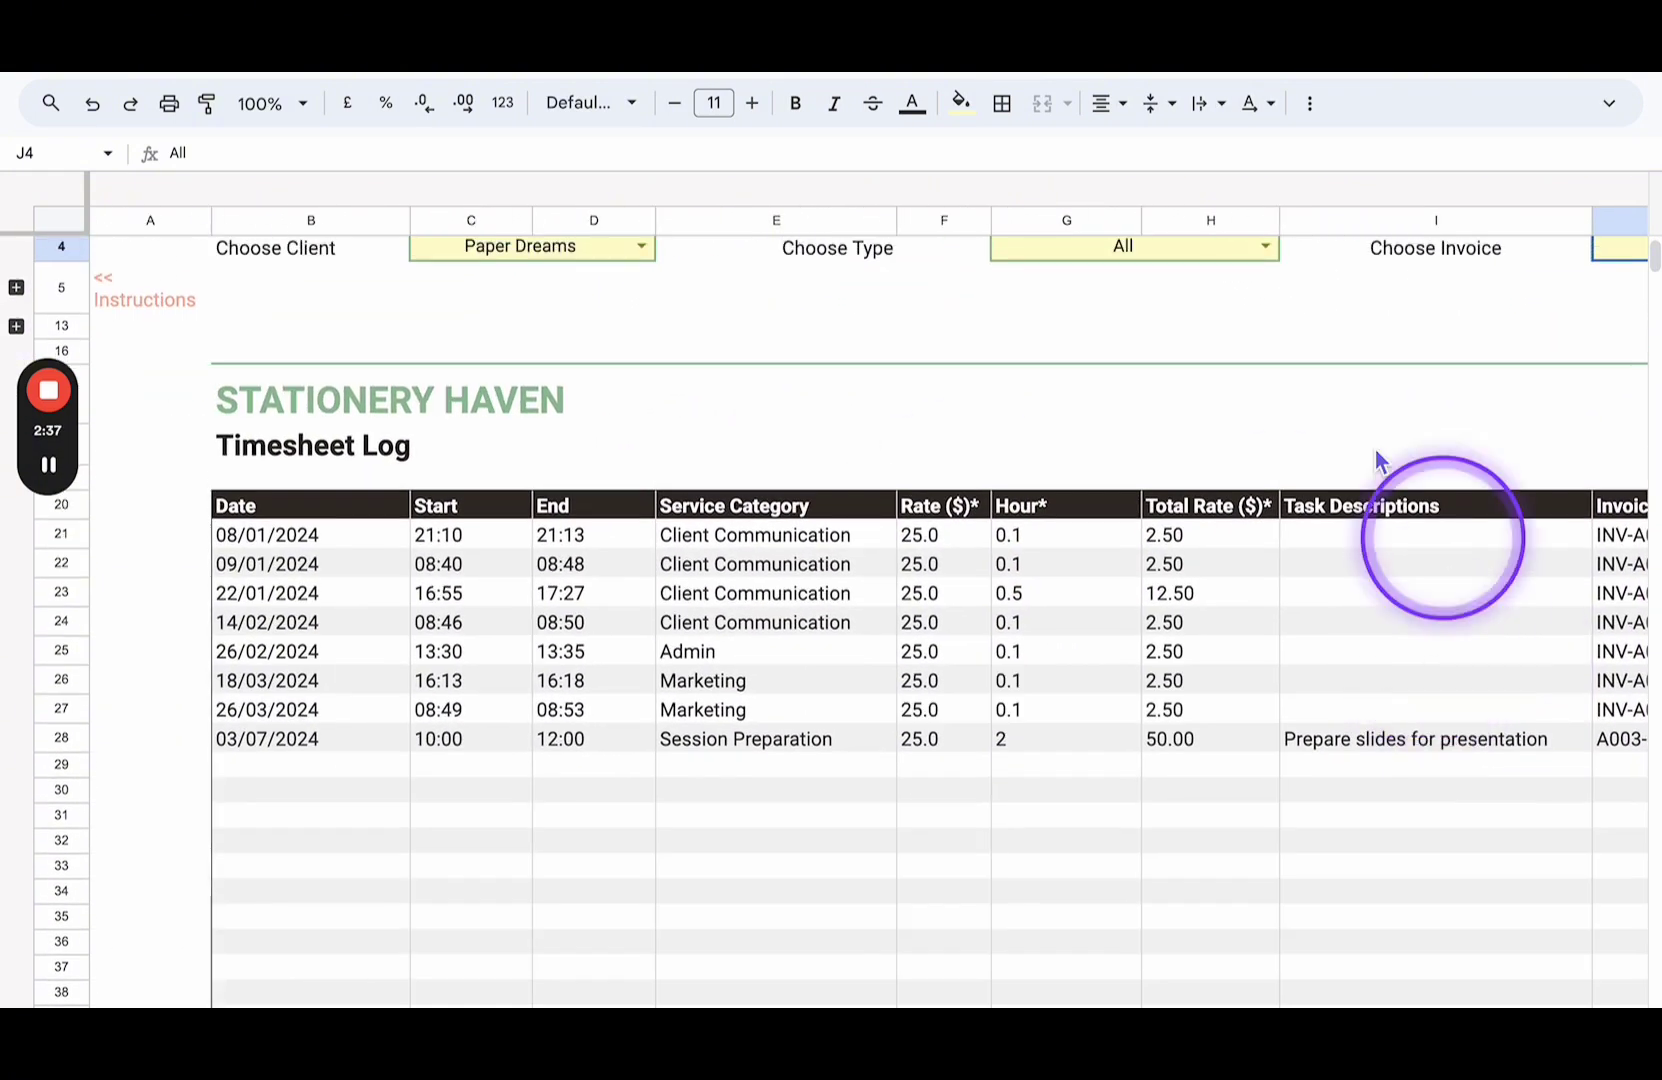
scroll(540, 780, "right", 2)
scroll(540, 780, "up", 1)
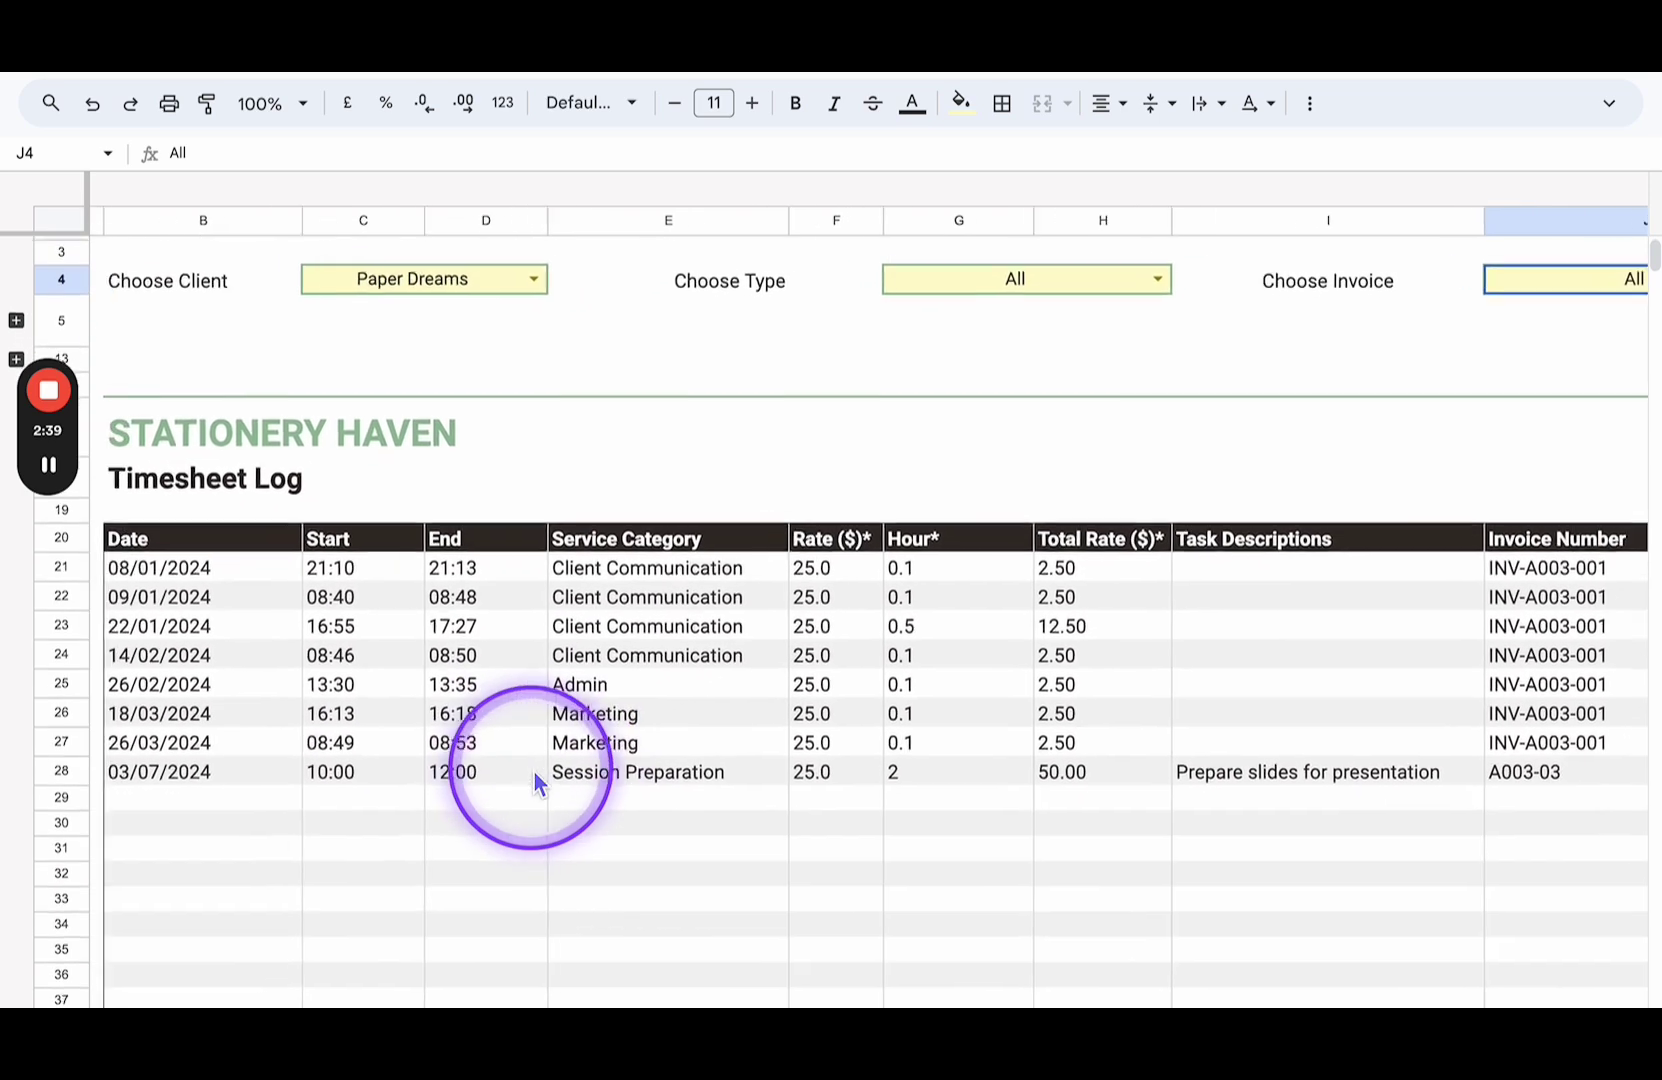
scroll(535, 785, "up", 2)
scroll(535, 785, "left", 2)
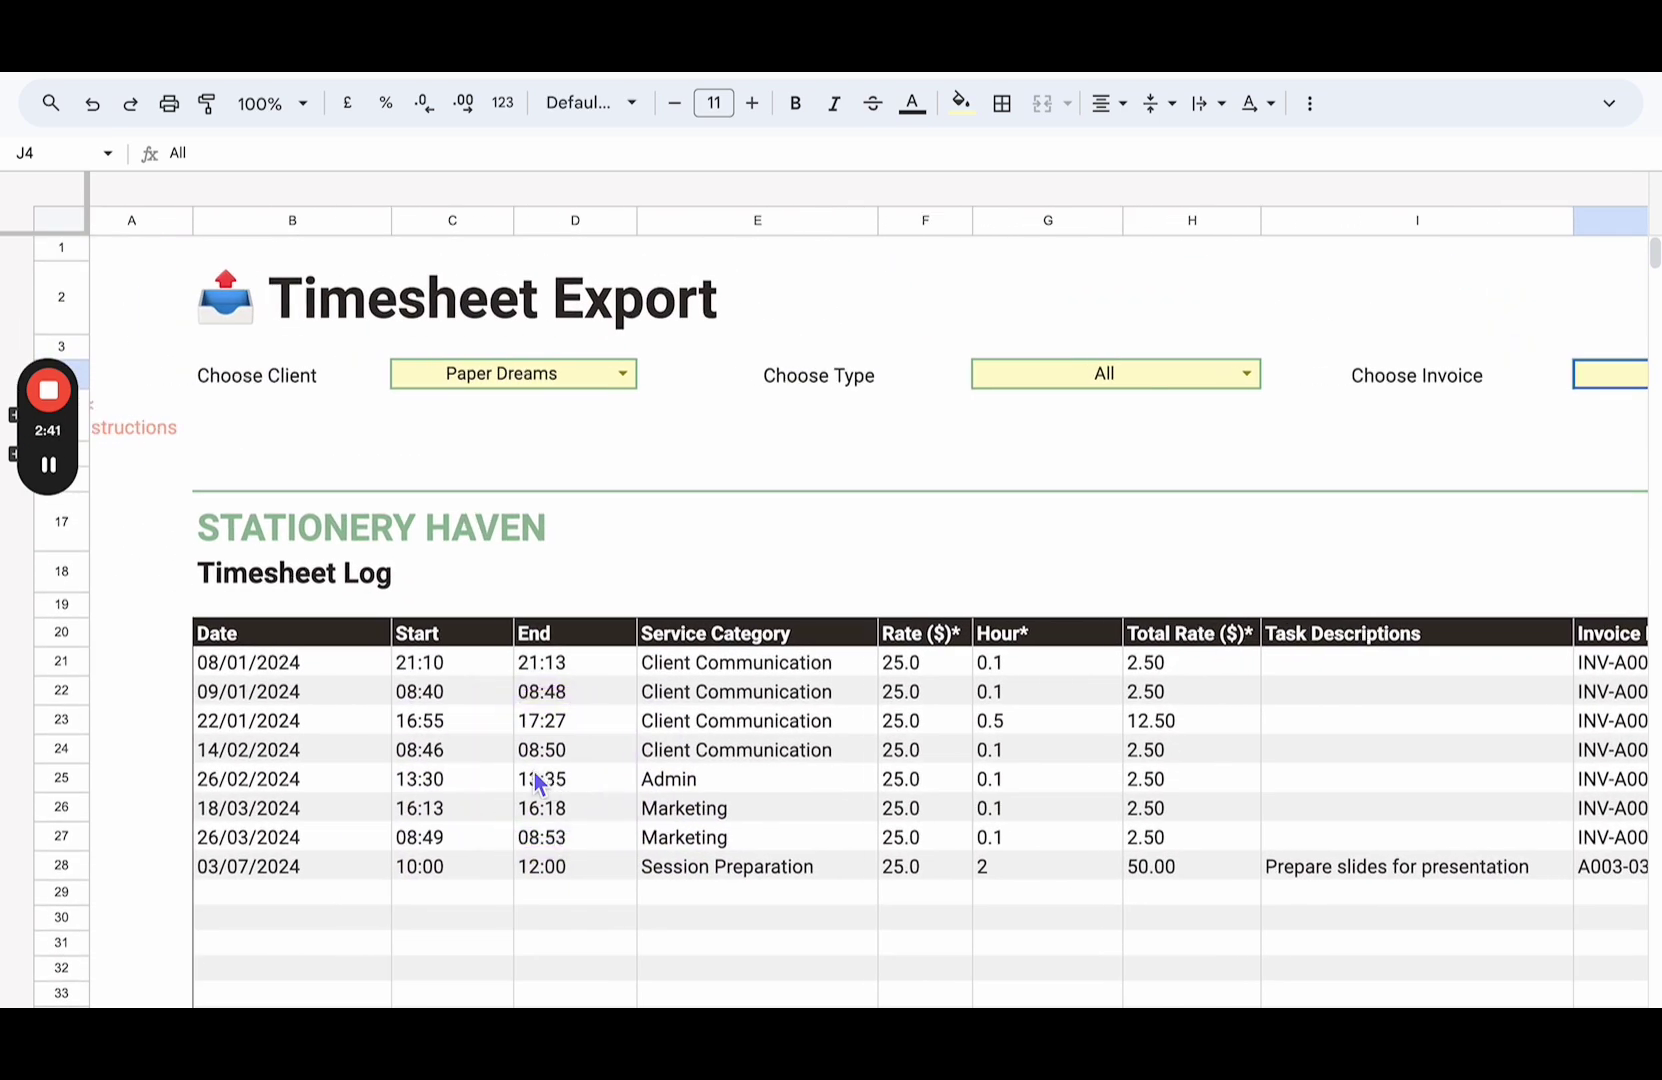
scroll(537, 781, "left", 1)
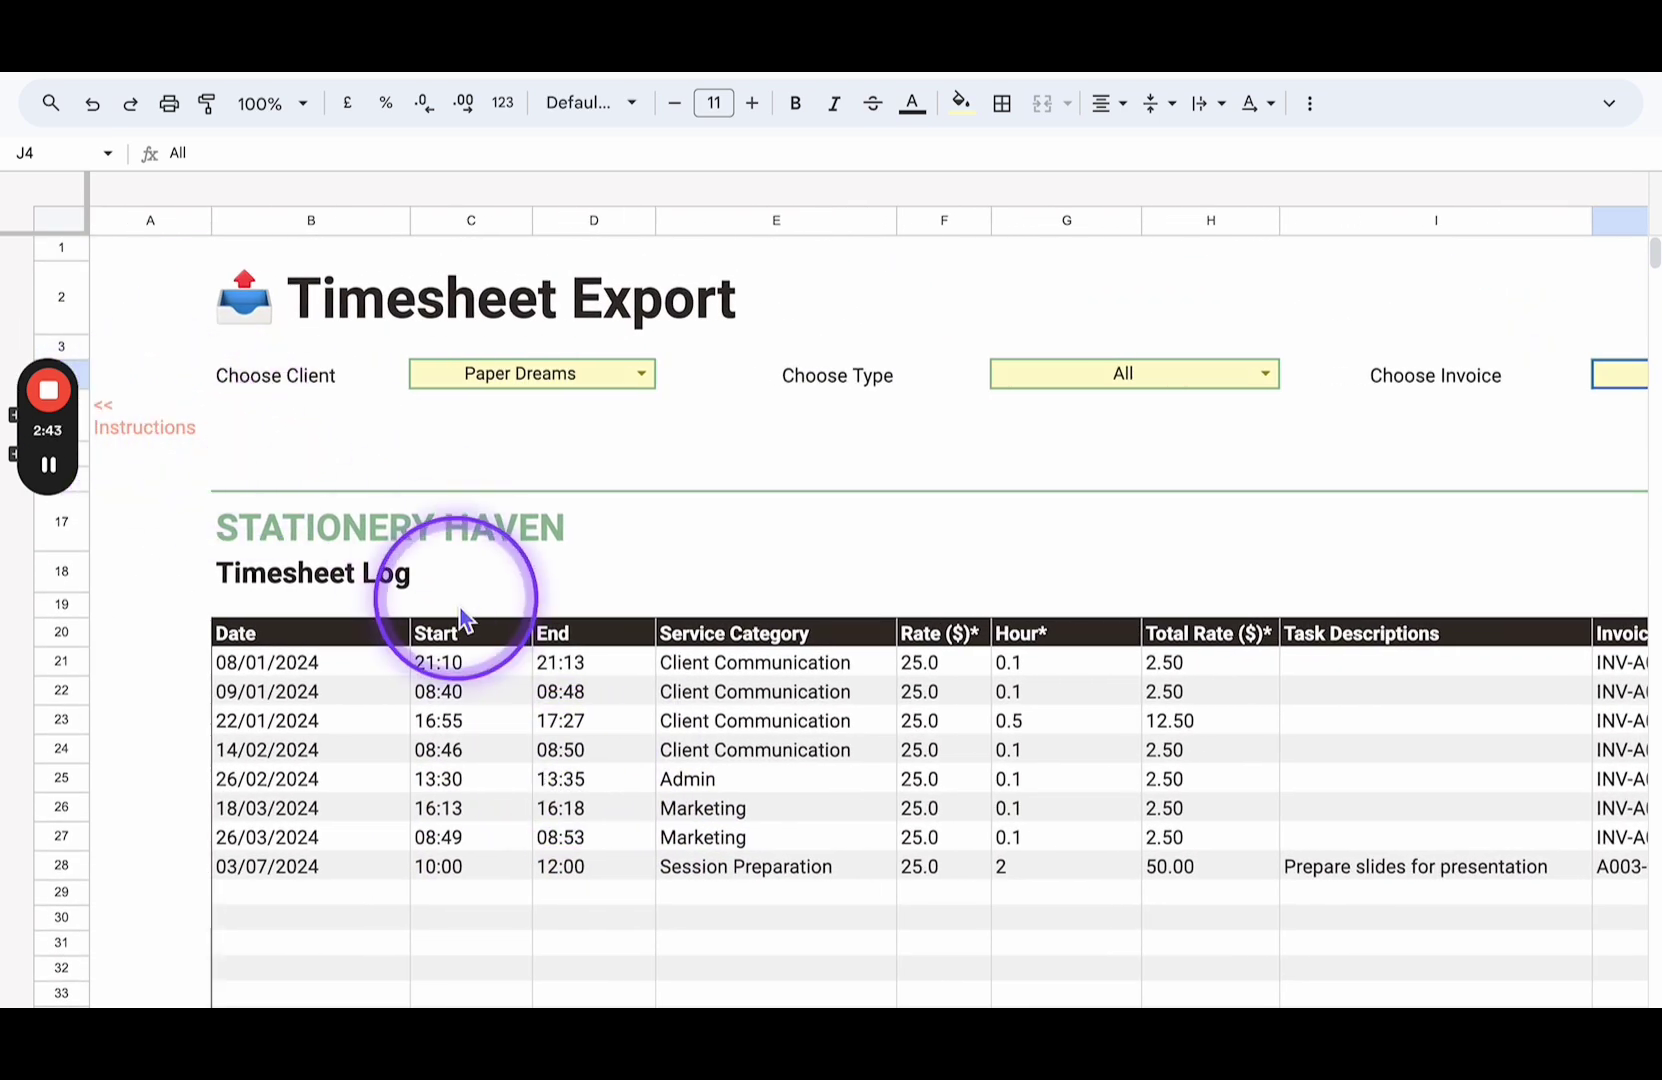
Expand the grouped instruction rows 6 to 12 and inspect the IMPORTRANGE formula for exporting to another Google Sheets file.
left_click(14, 425)
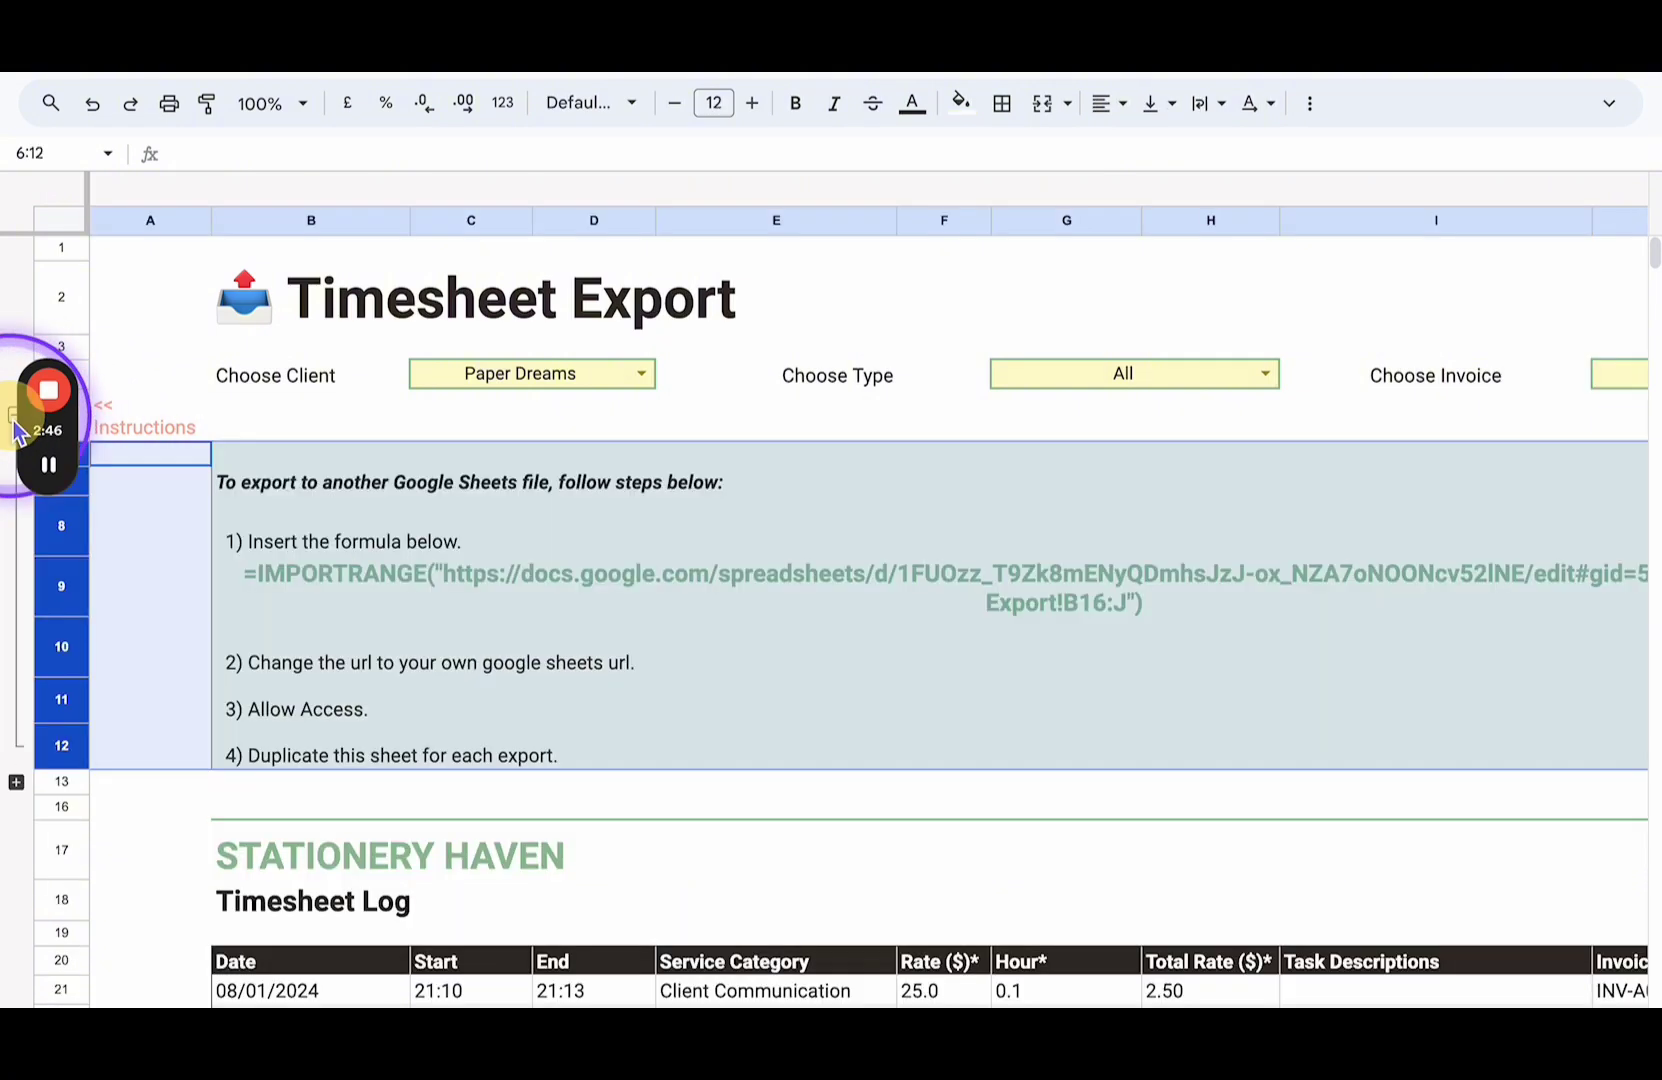
left_click(630, 606)
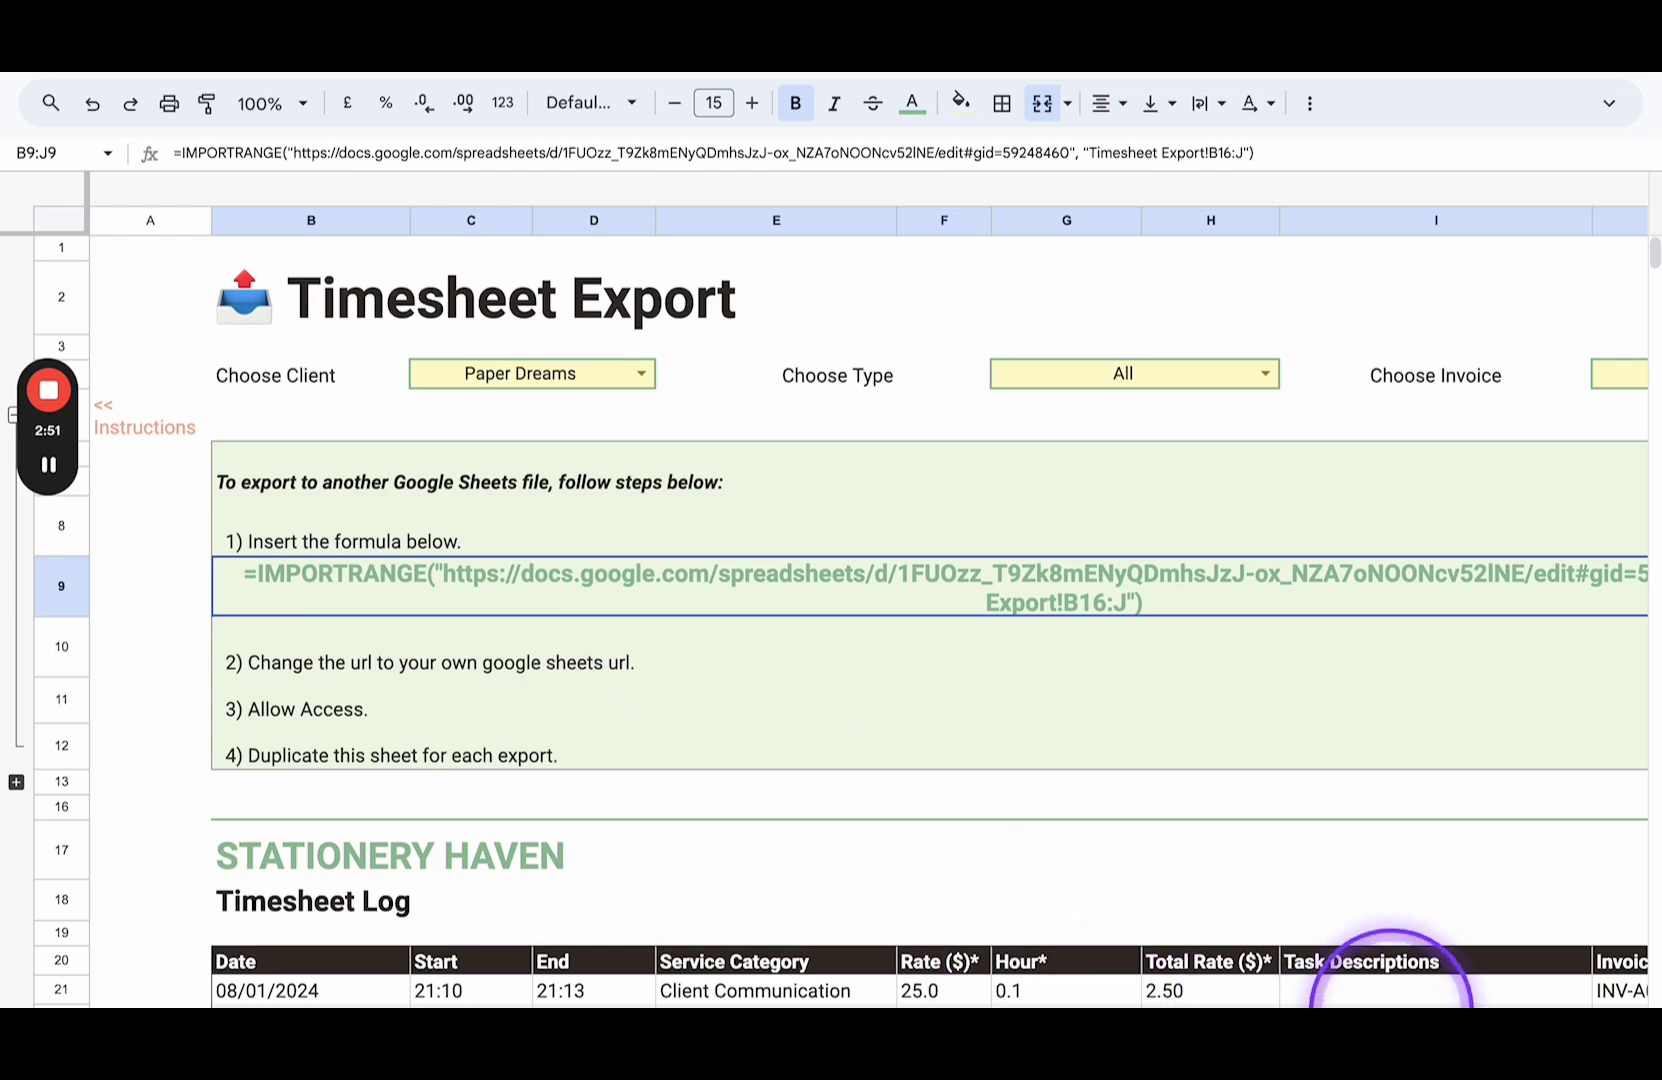
scroll(1247, 828, "down", 1)
scroll(1247, 828, "up", 1)
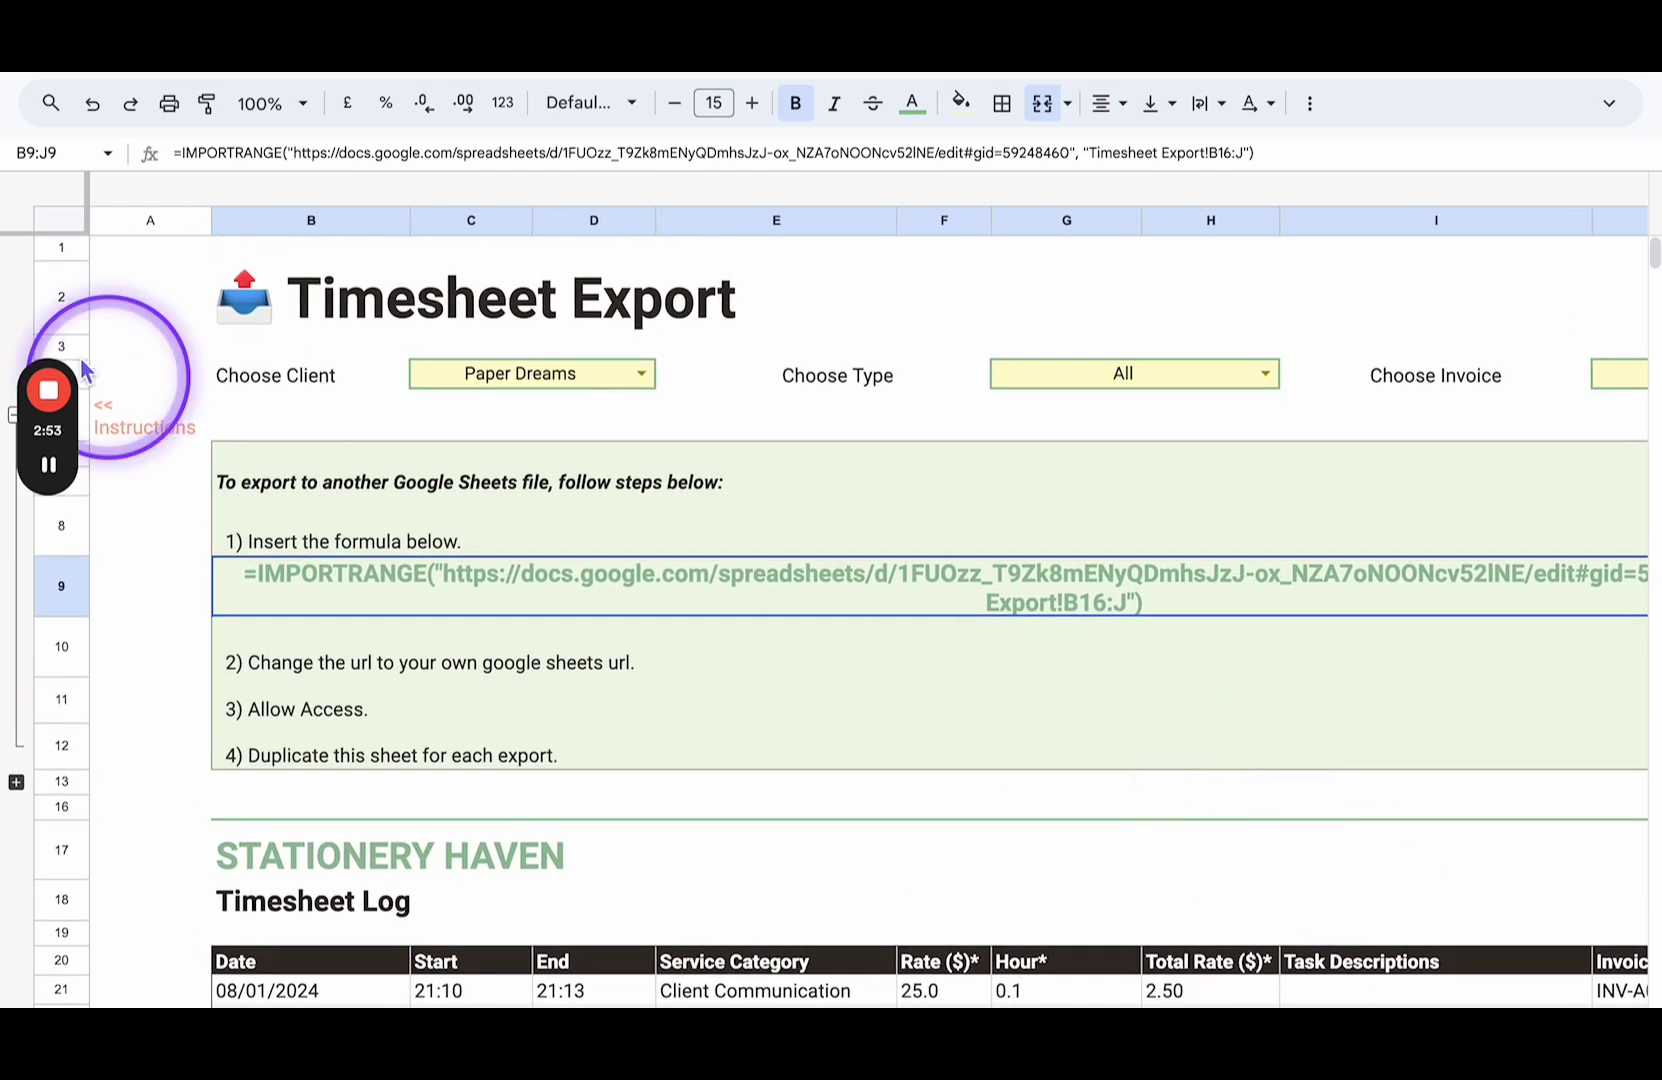
mouse_move(40, 425)
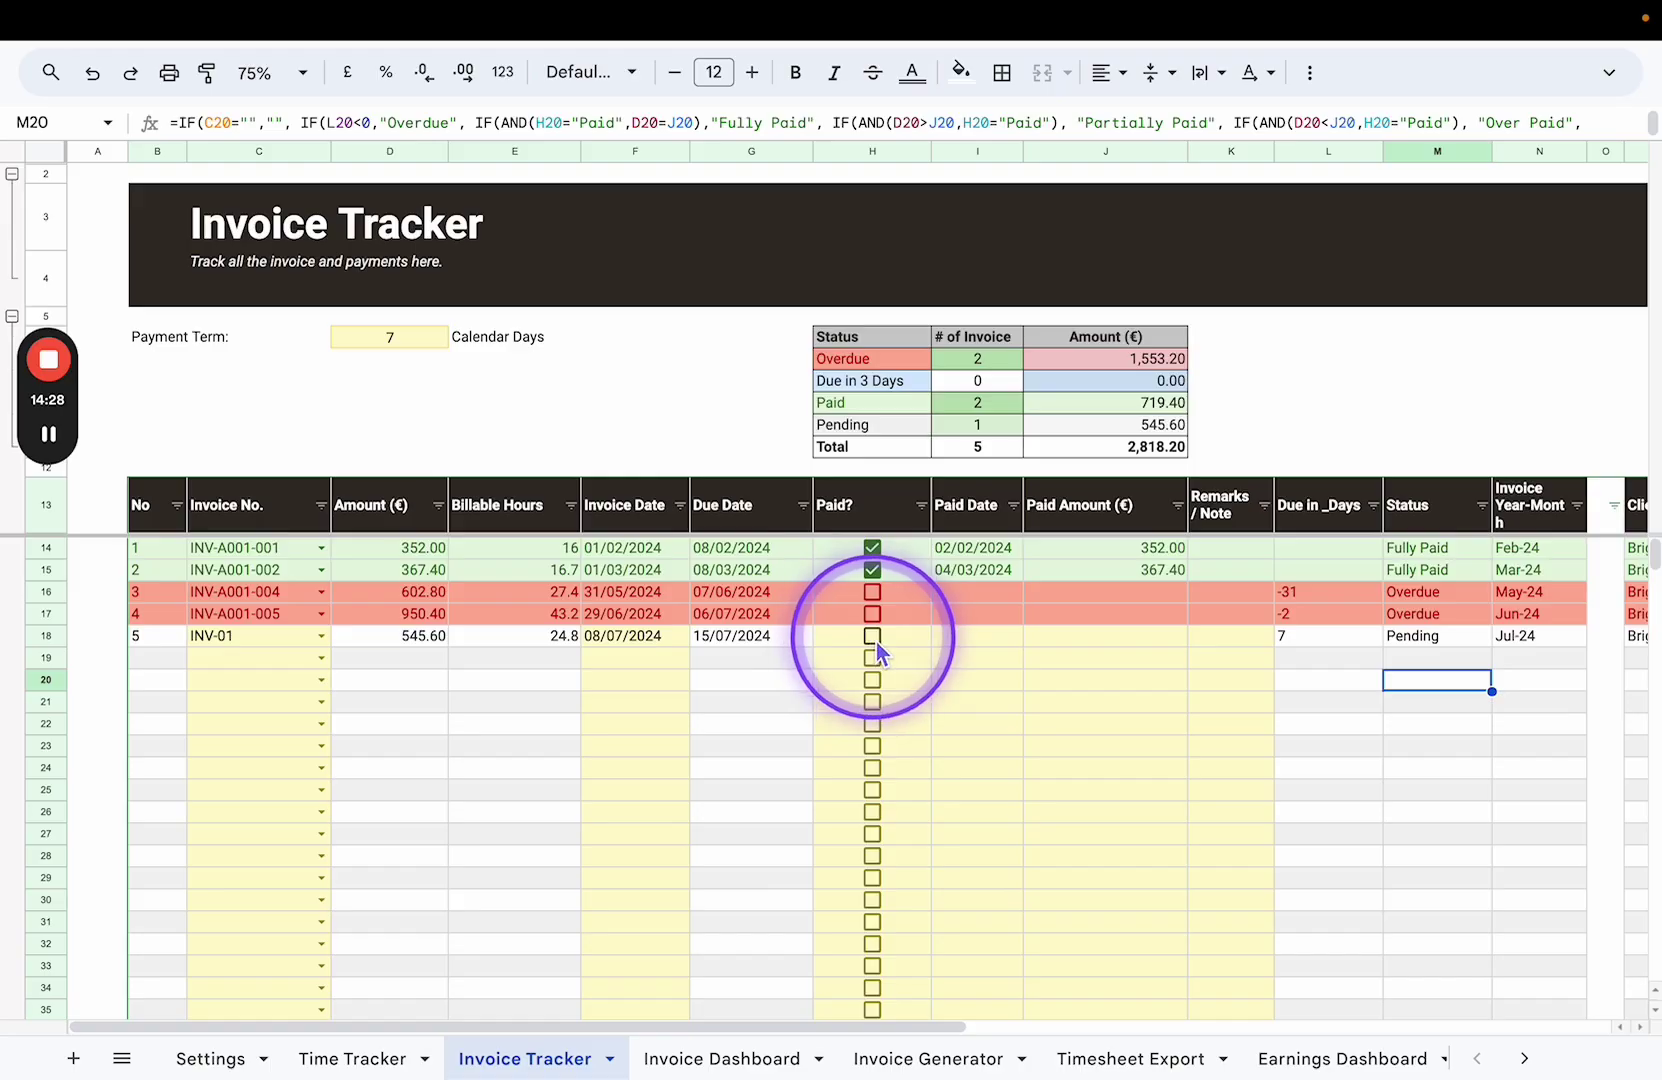
Mark invoice INV-01 as paid in the Invoice Tracker and set its paid date to today, 08/07/2024.
left_click(875, 641)
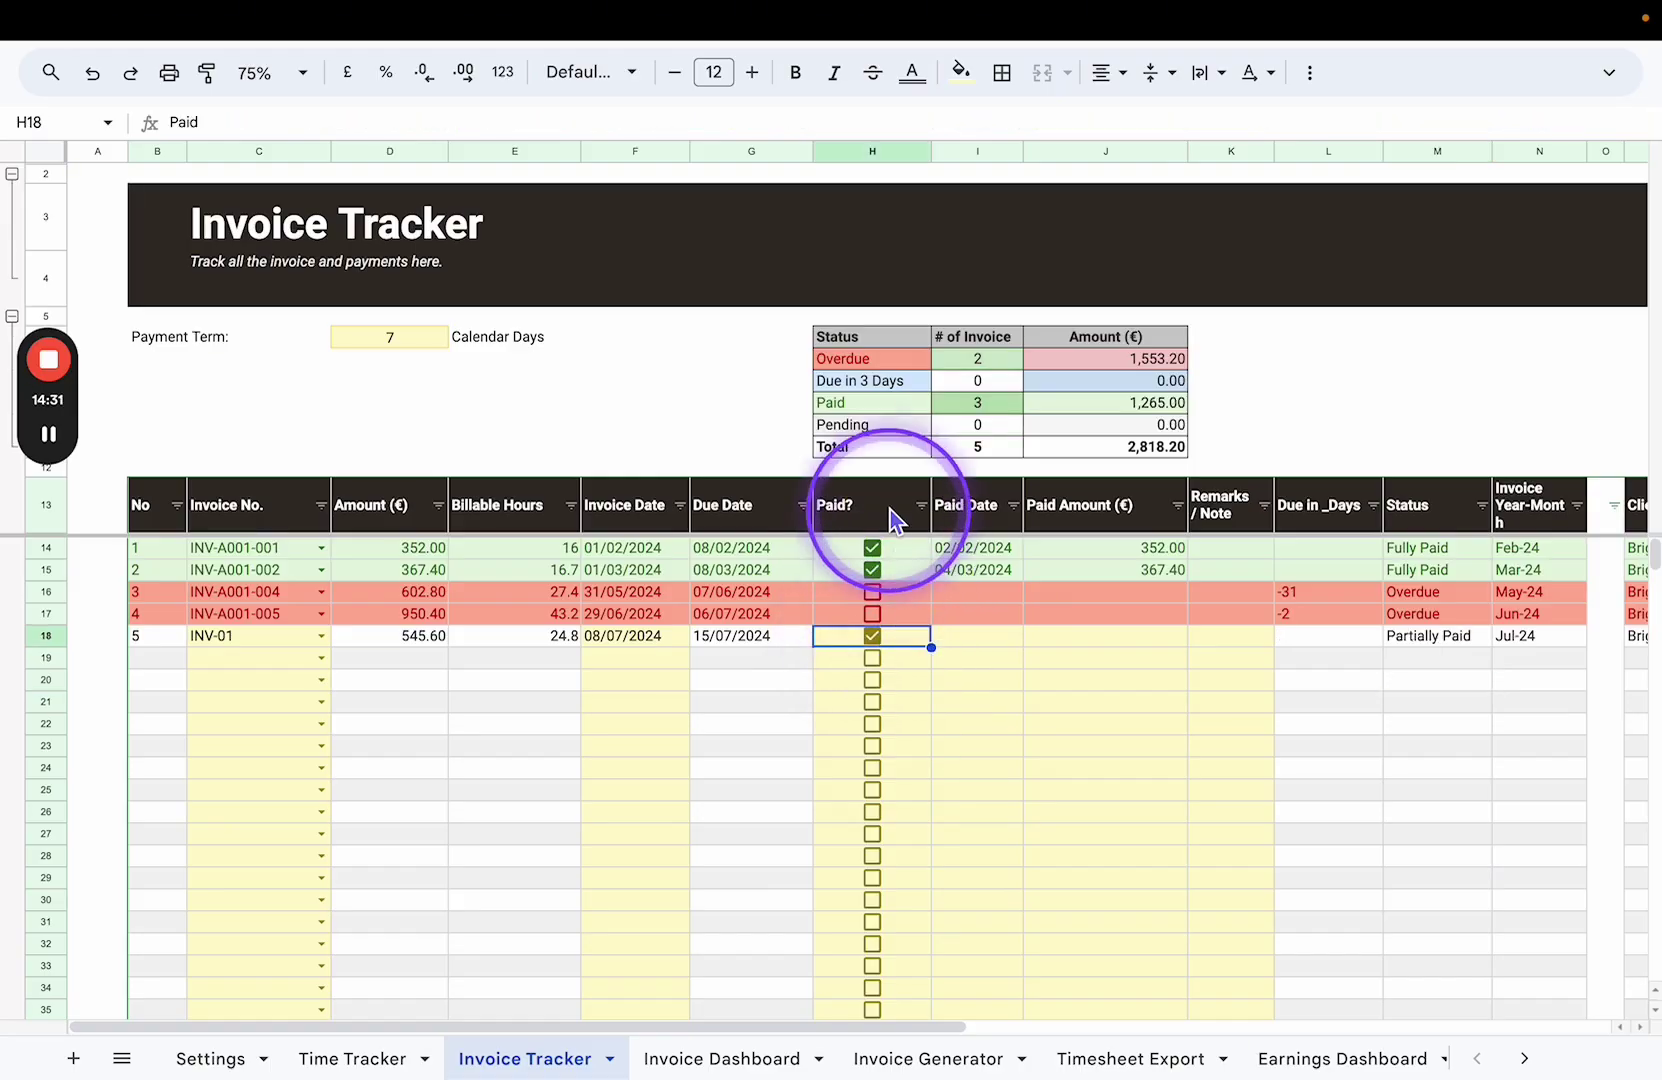
left_click(875, 639)
left_click(875, 639)
double_click(990, 642)
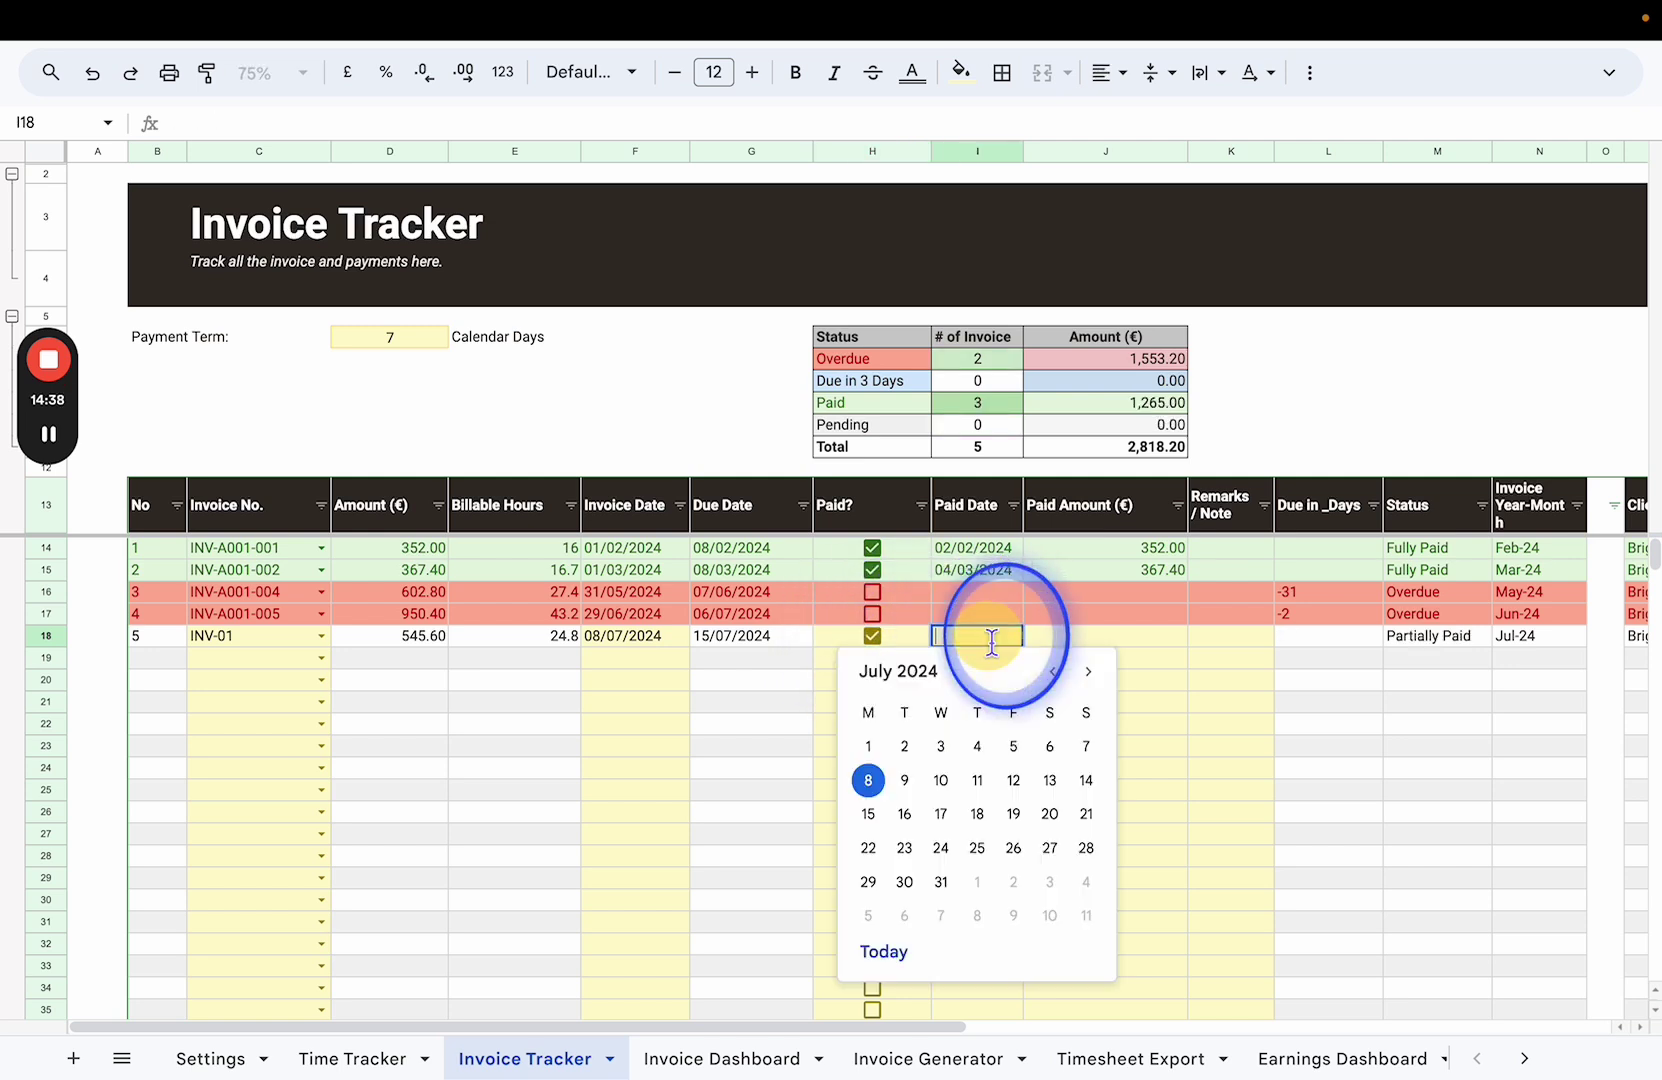
left_click(888, 955)
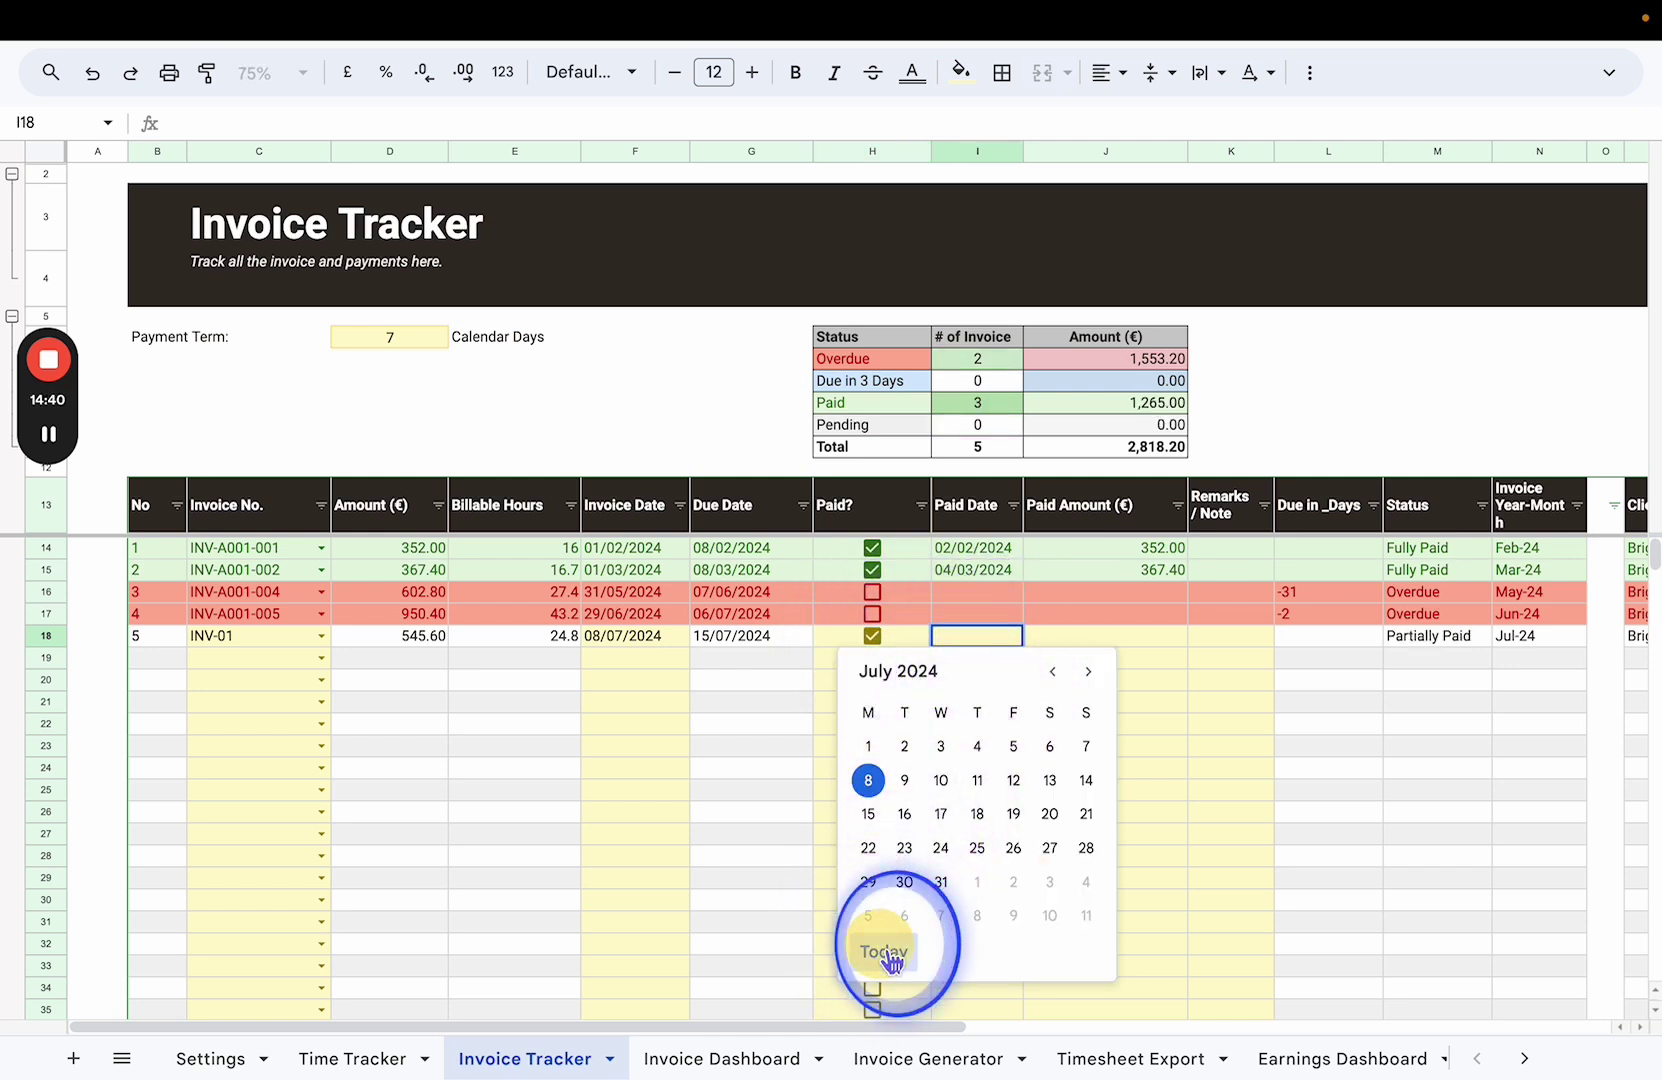
Enter 545.60 as the paid amount for invoice INV-01.
left_click(1108, 644)
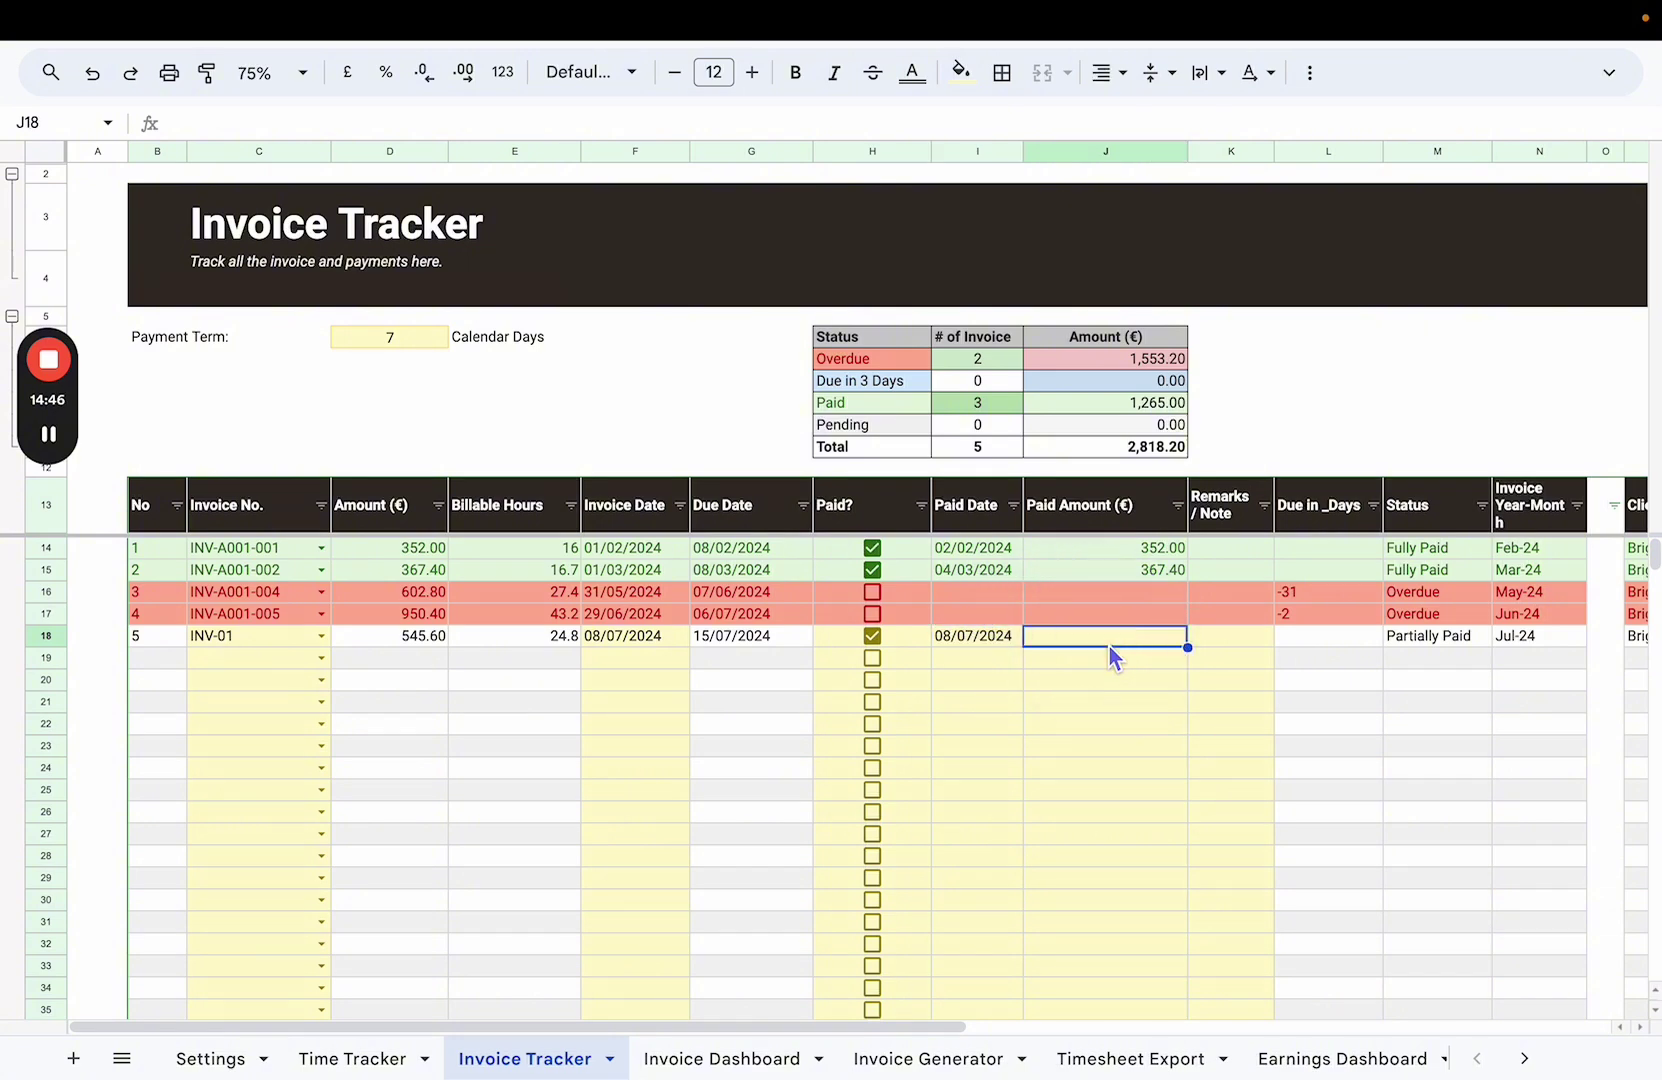
type("545.")
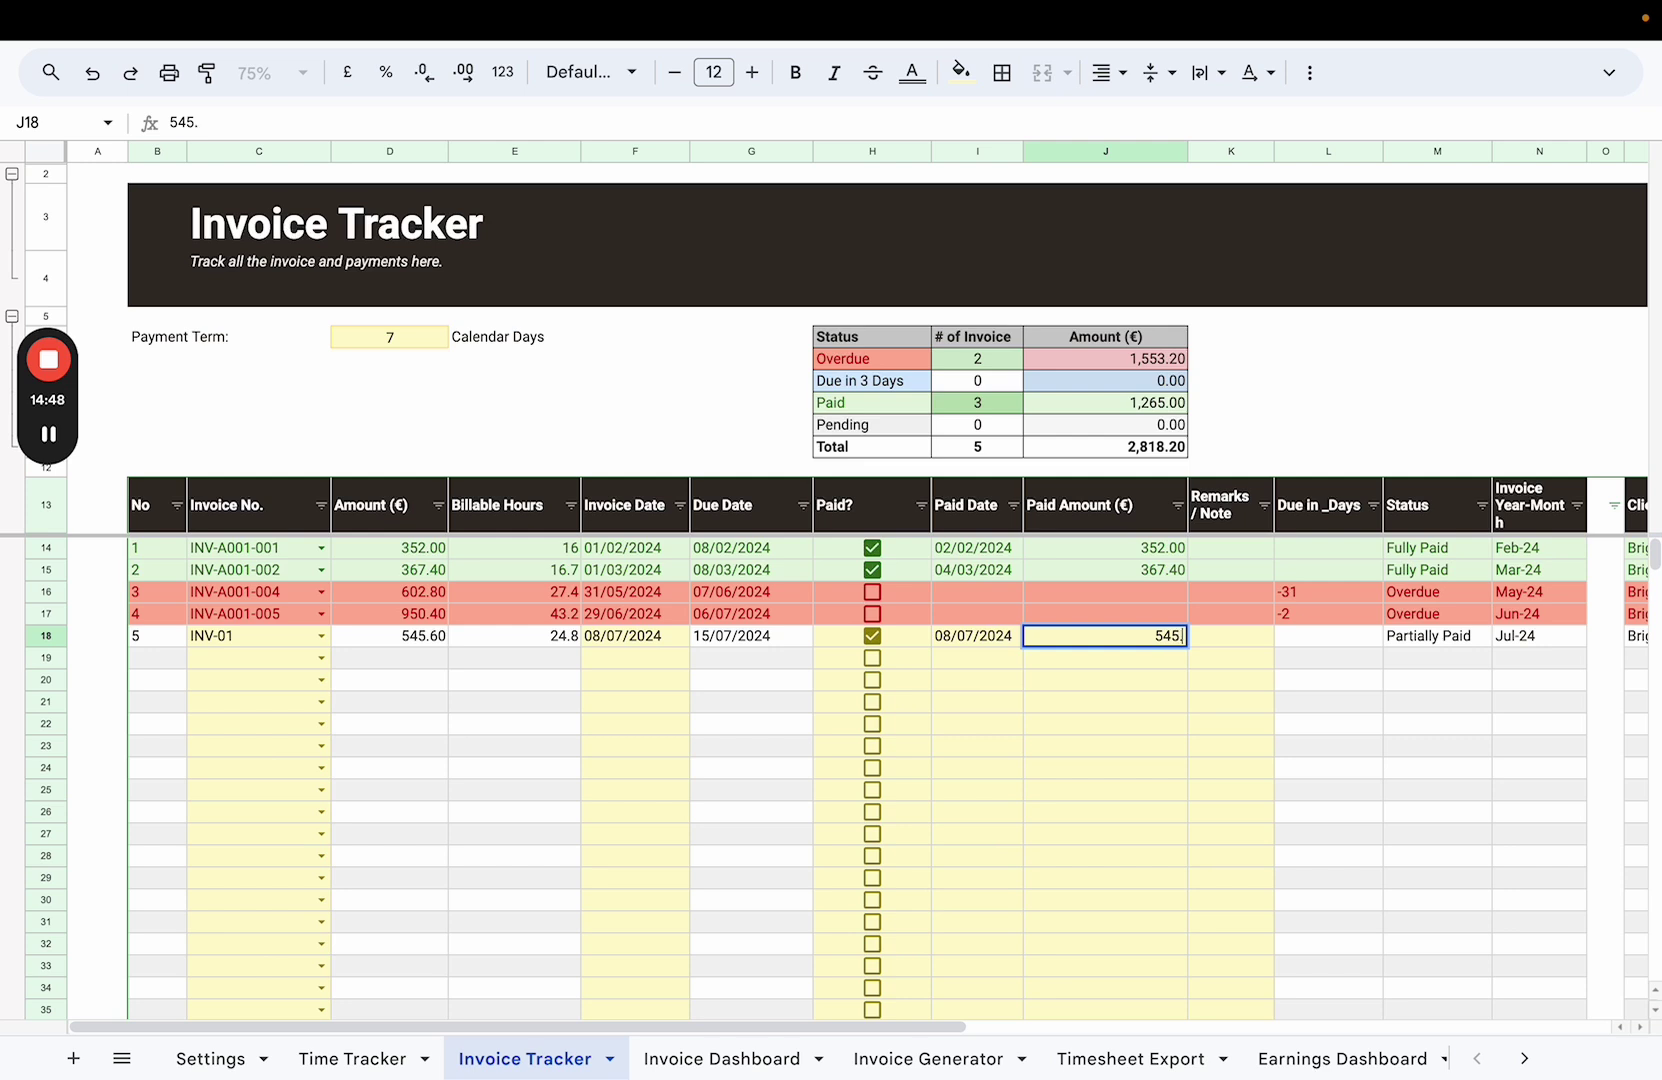
type("60")
key("Return")
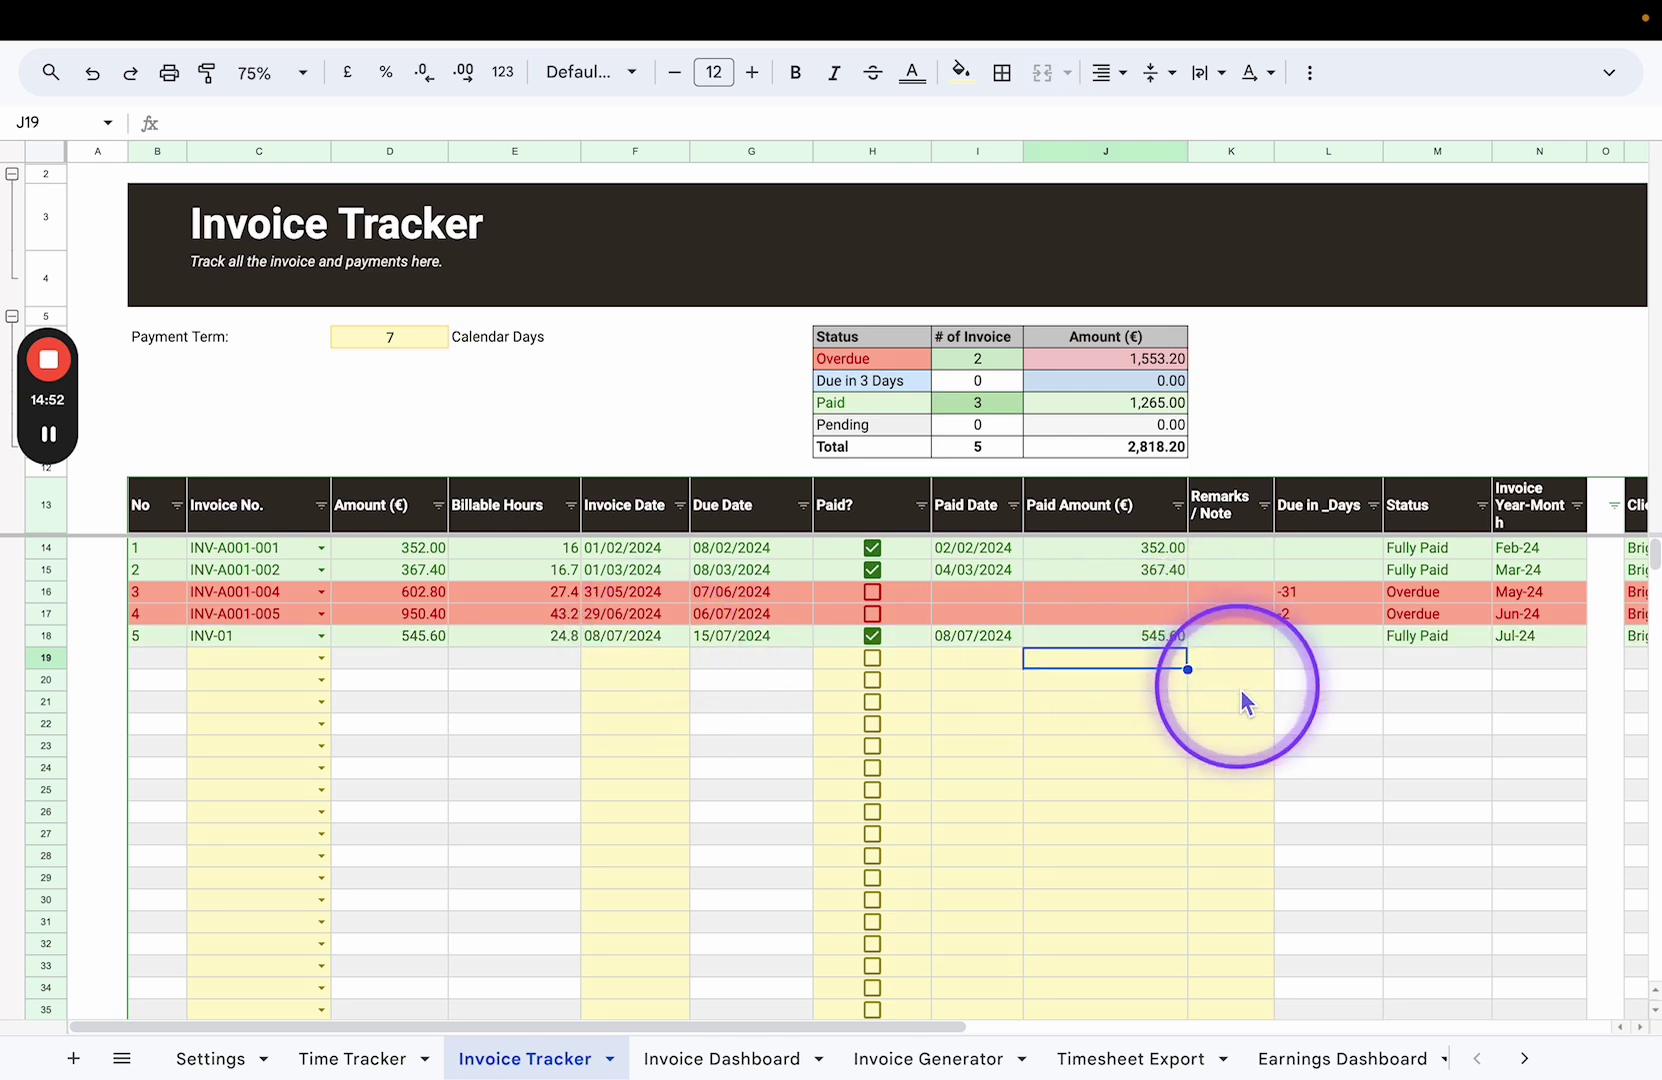
Replace the paid amount of invoice INV-01 with 500.
left_click(1161, 638)
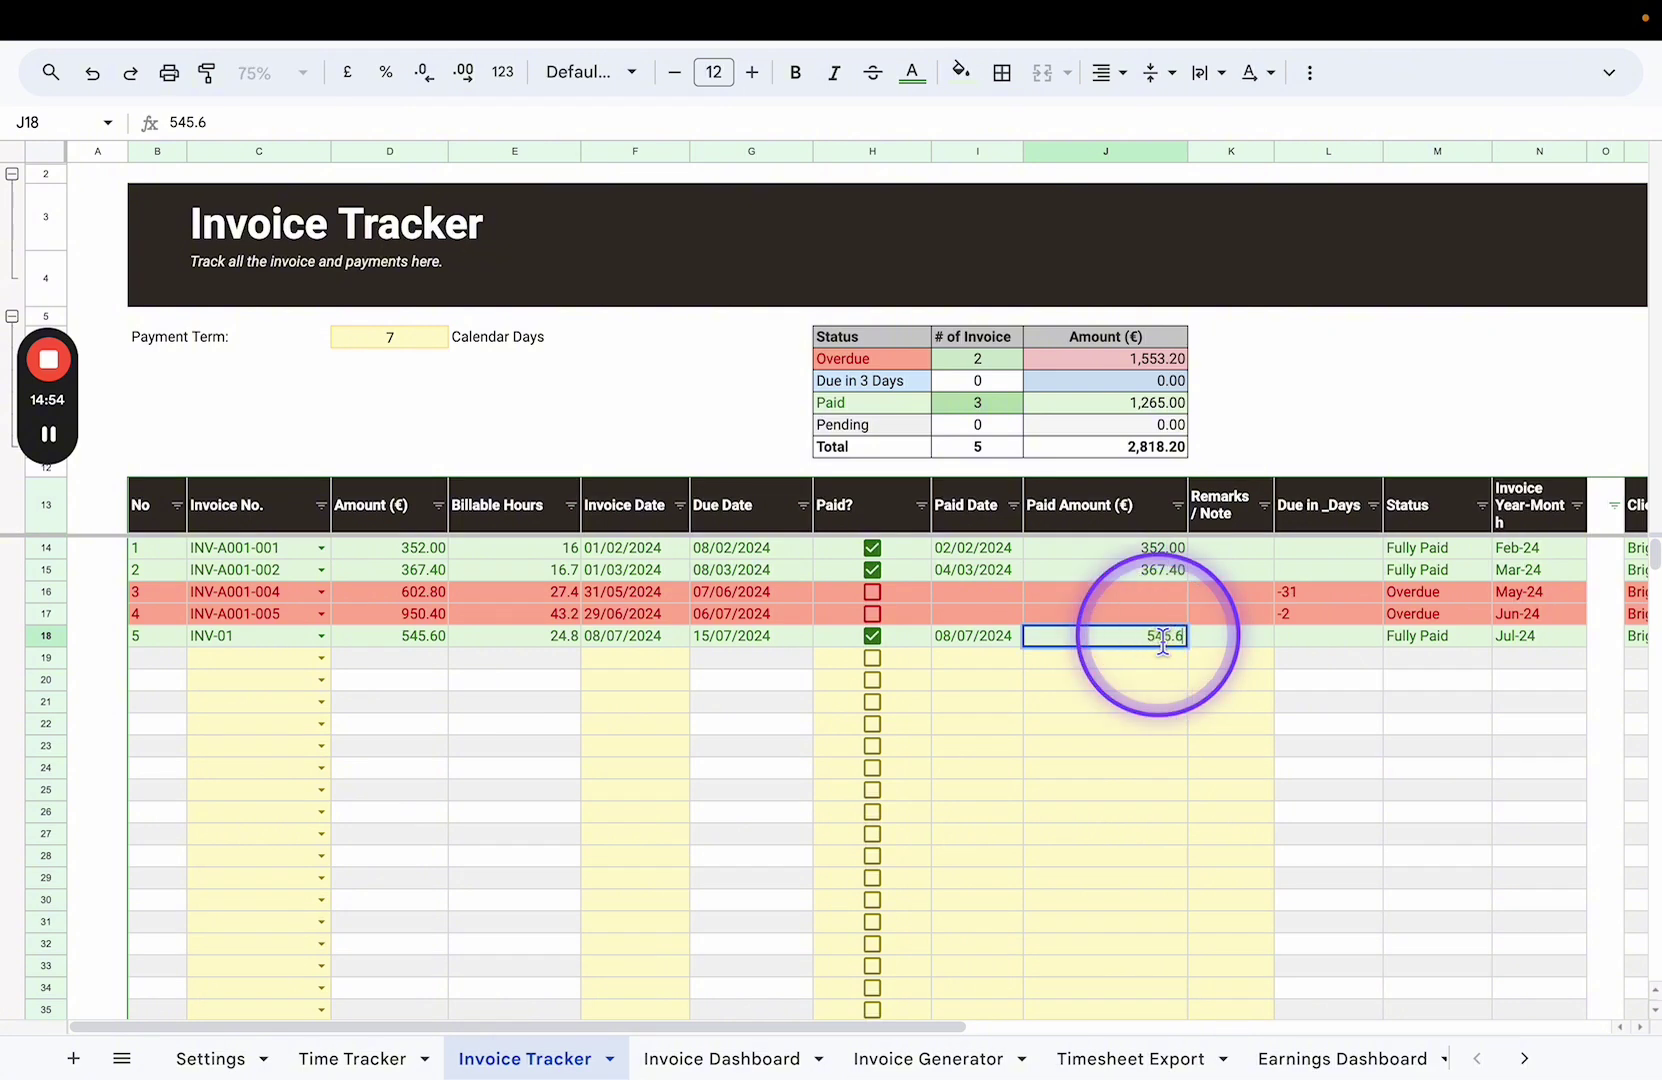
double_click(1161, 638)
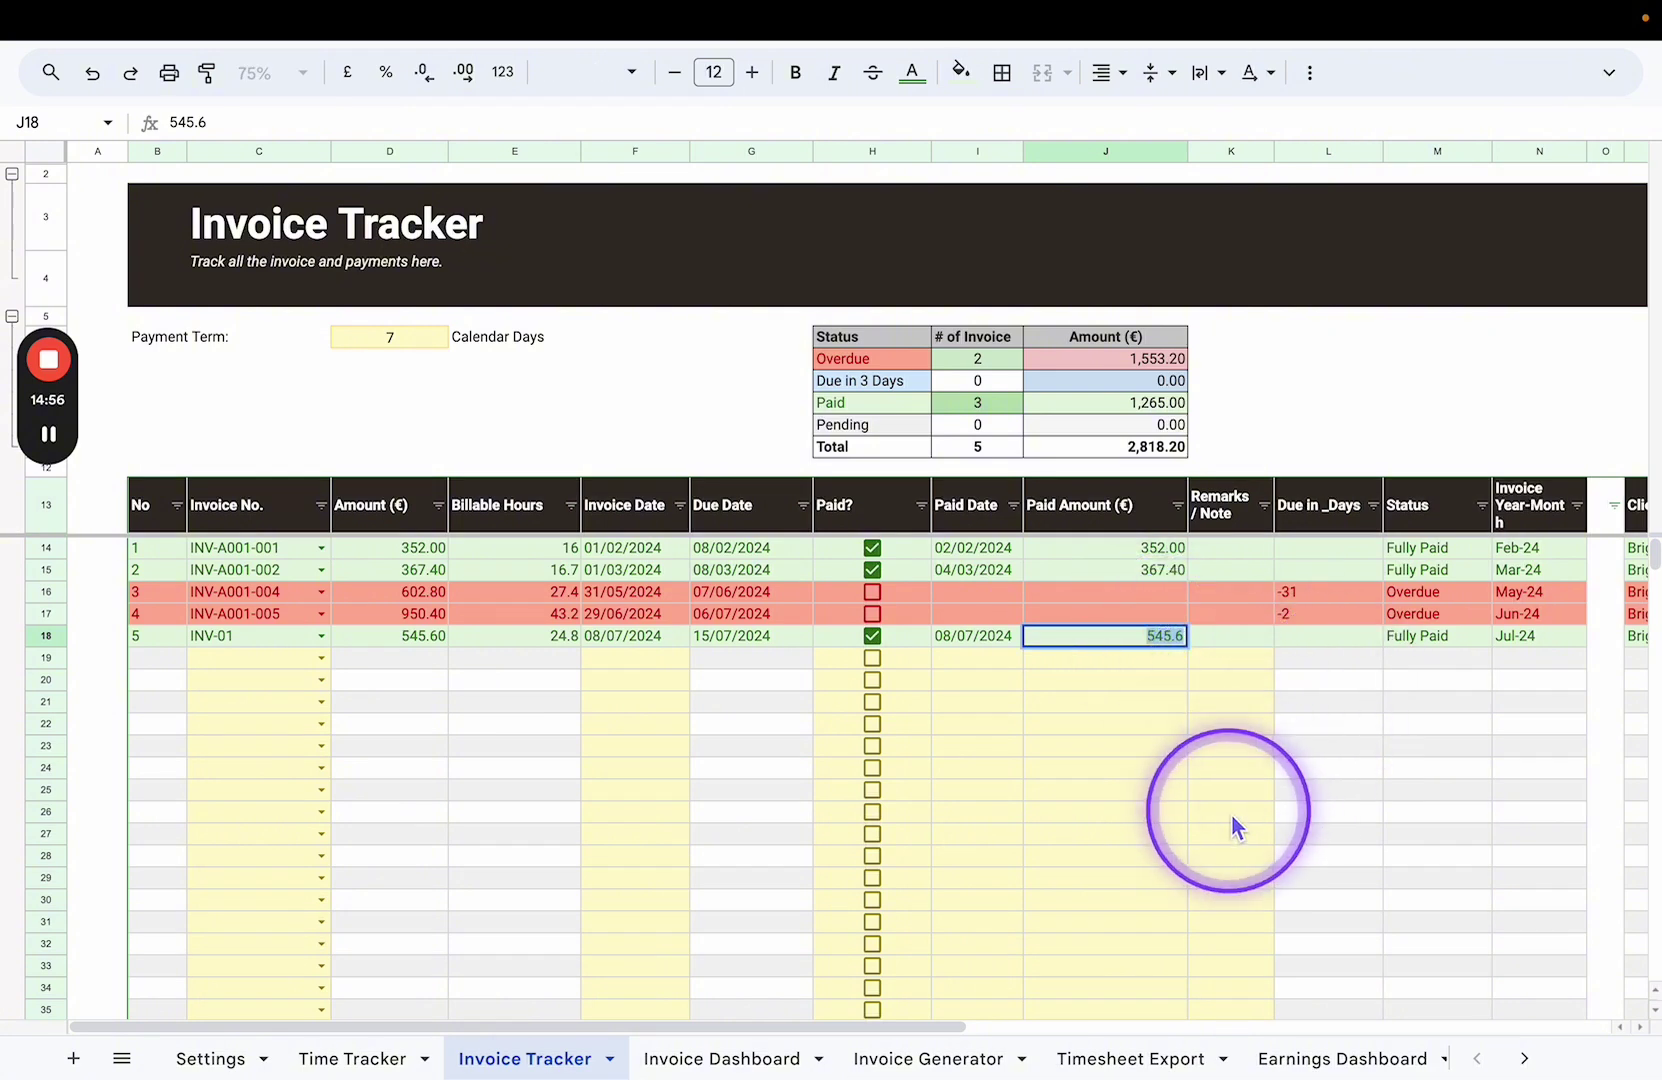
type("5")
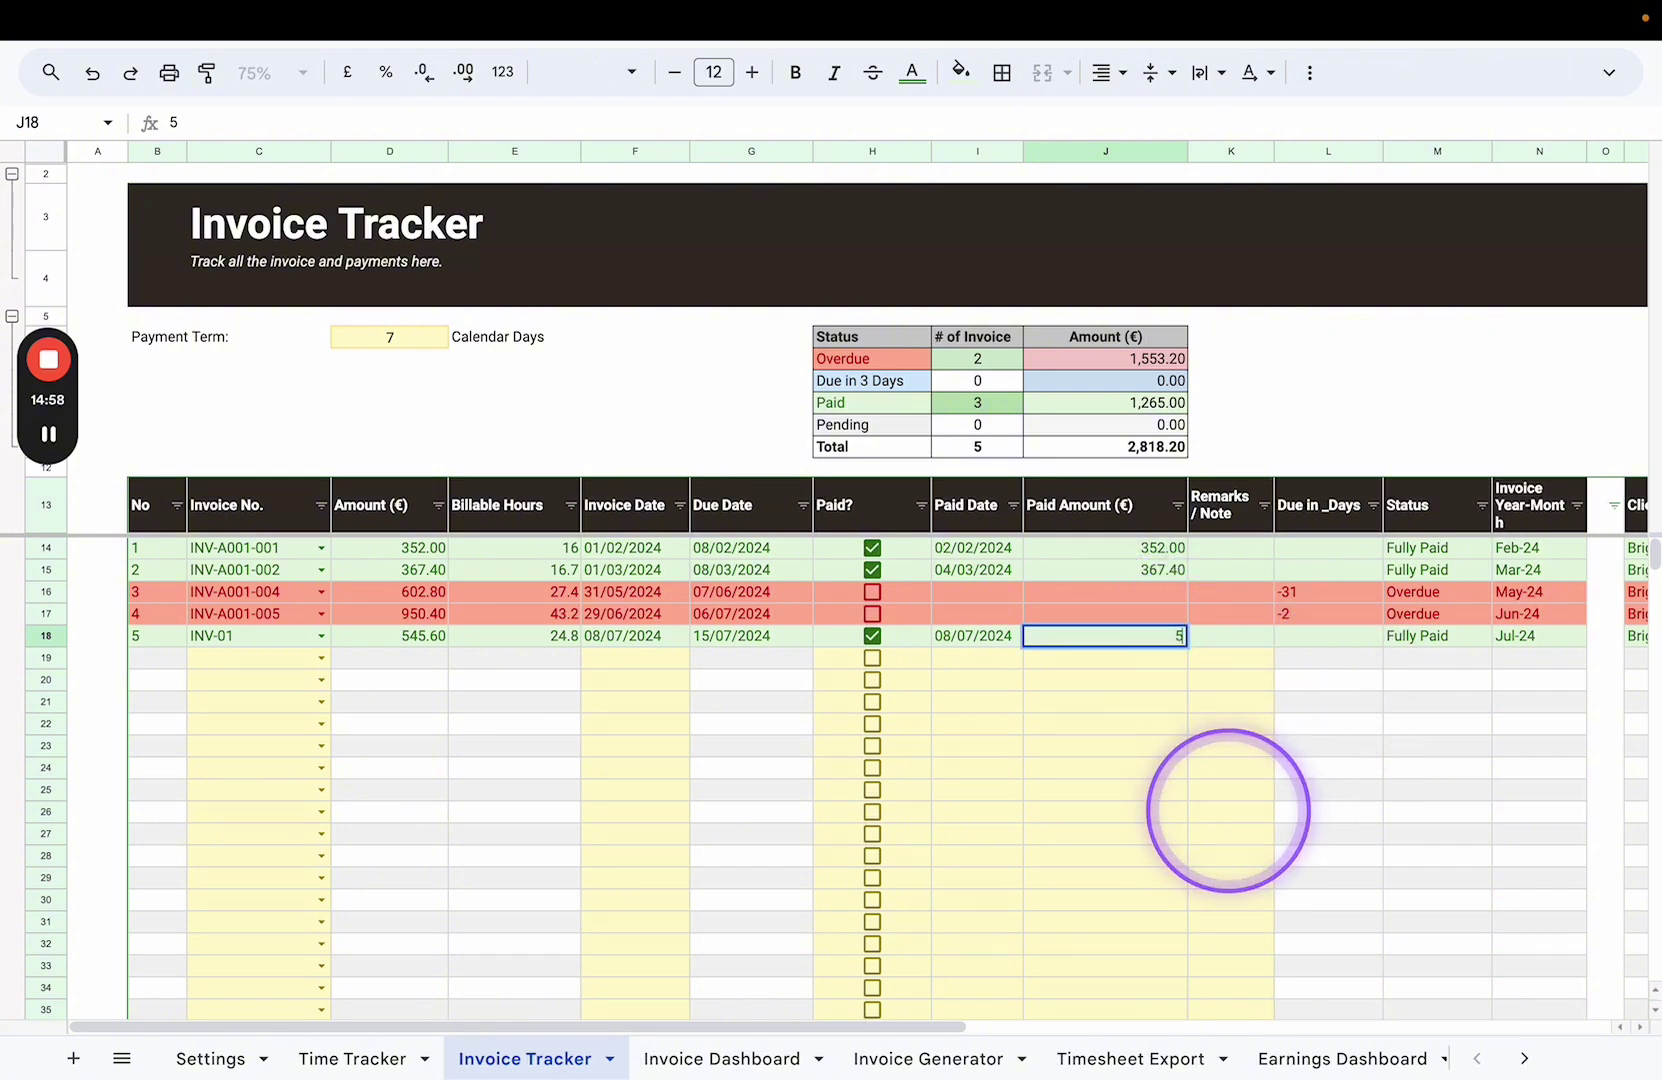
type("00")
key("Return")
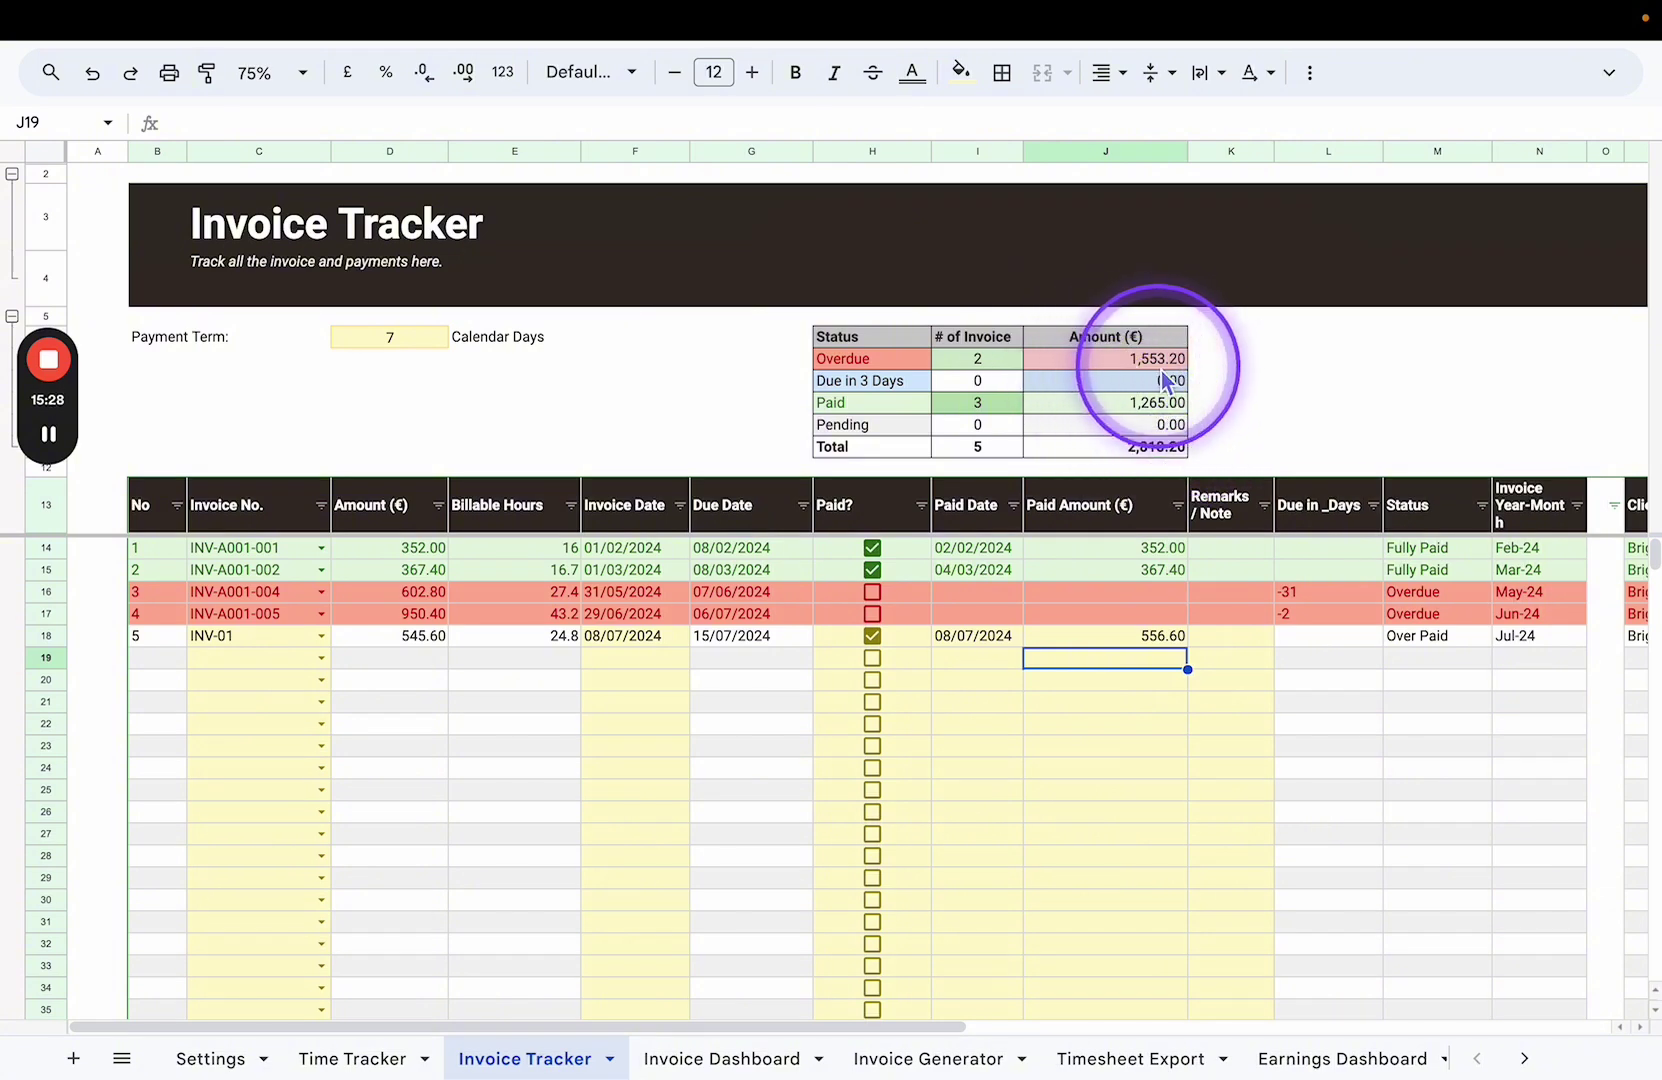
Inspect the amount formulas for Due in 3 Days, Paid, Pending and Total in the invoice status summary.
left_click(1178, 384)
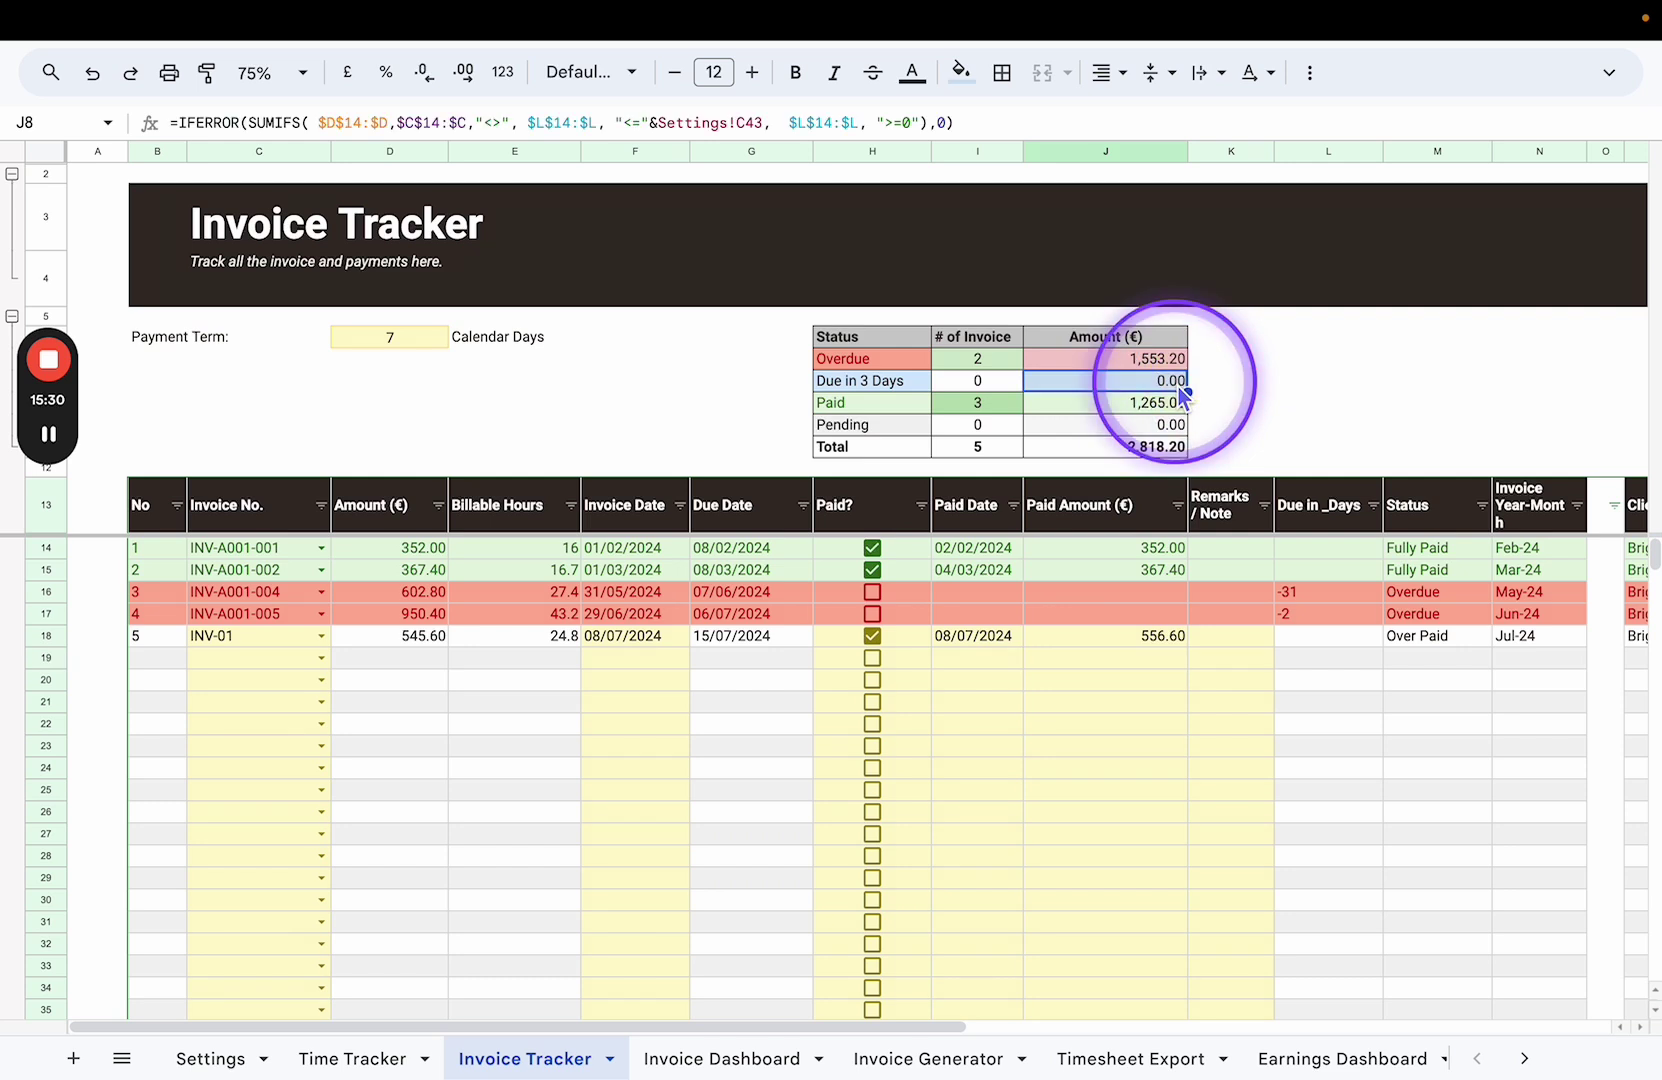
left_click(1178, 403)
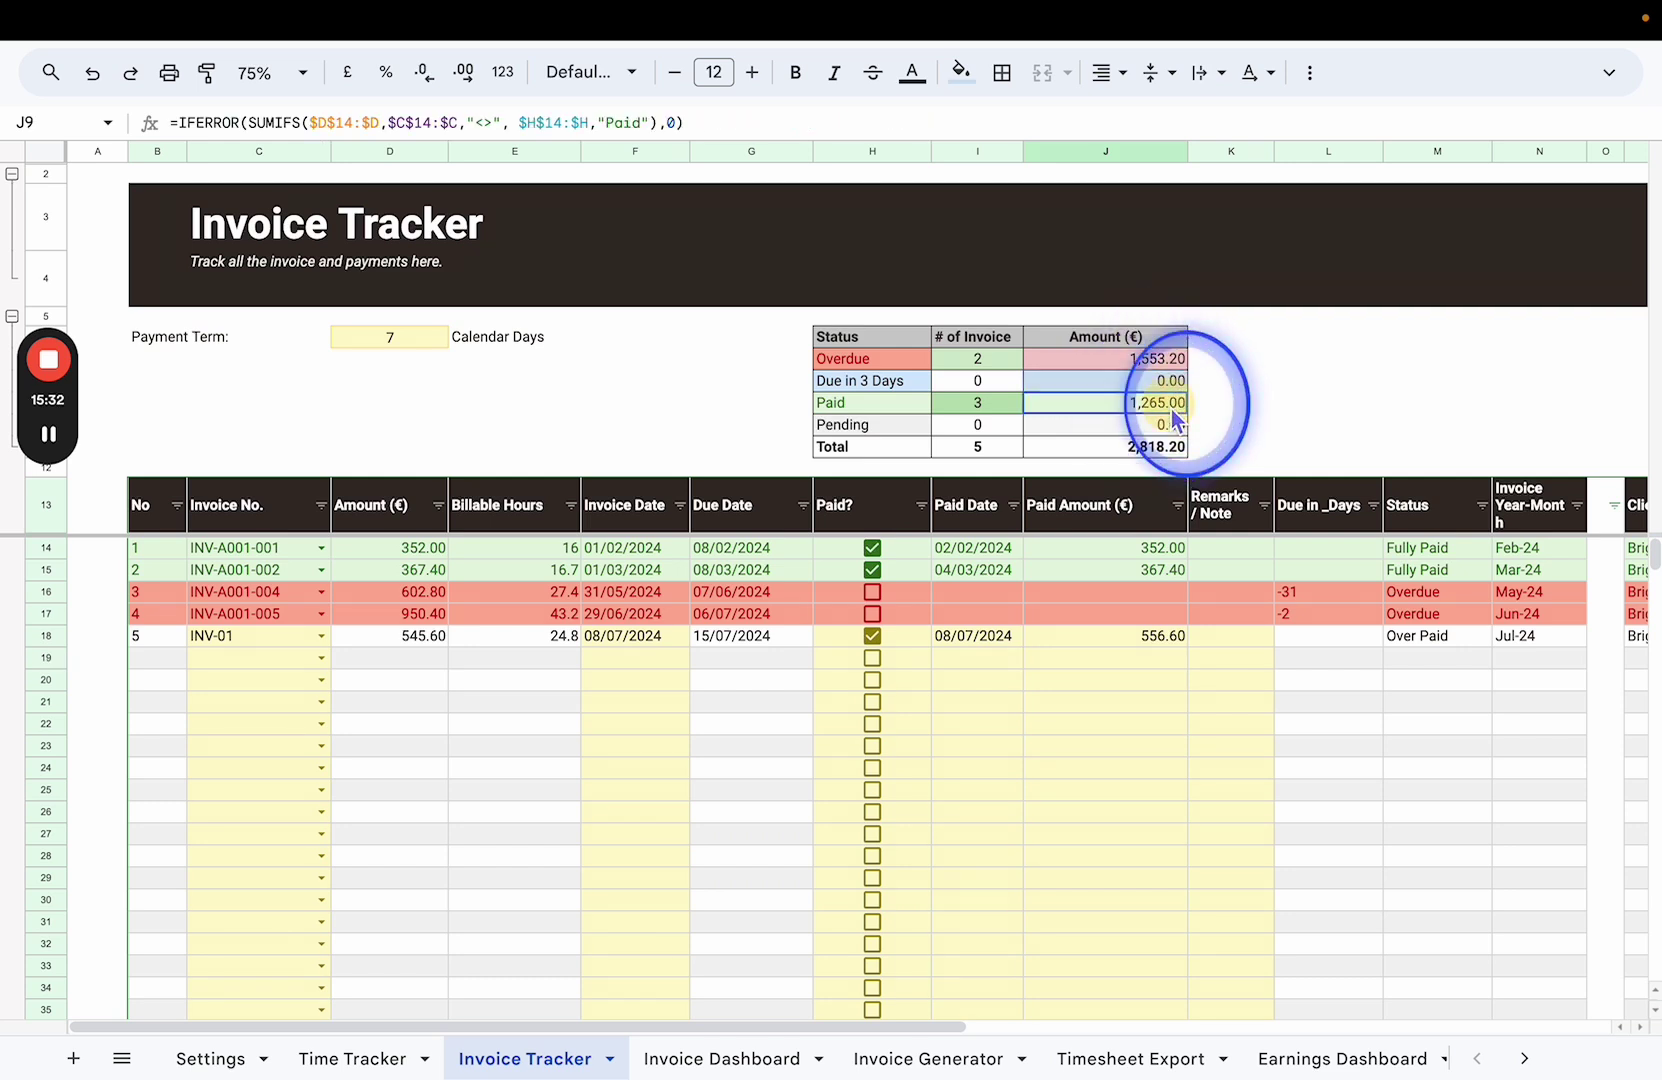
left_click(1170, 426)
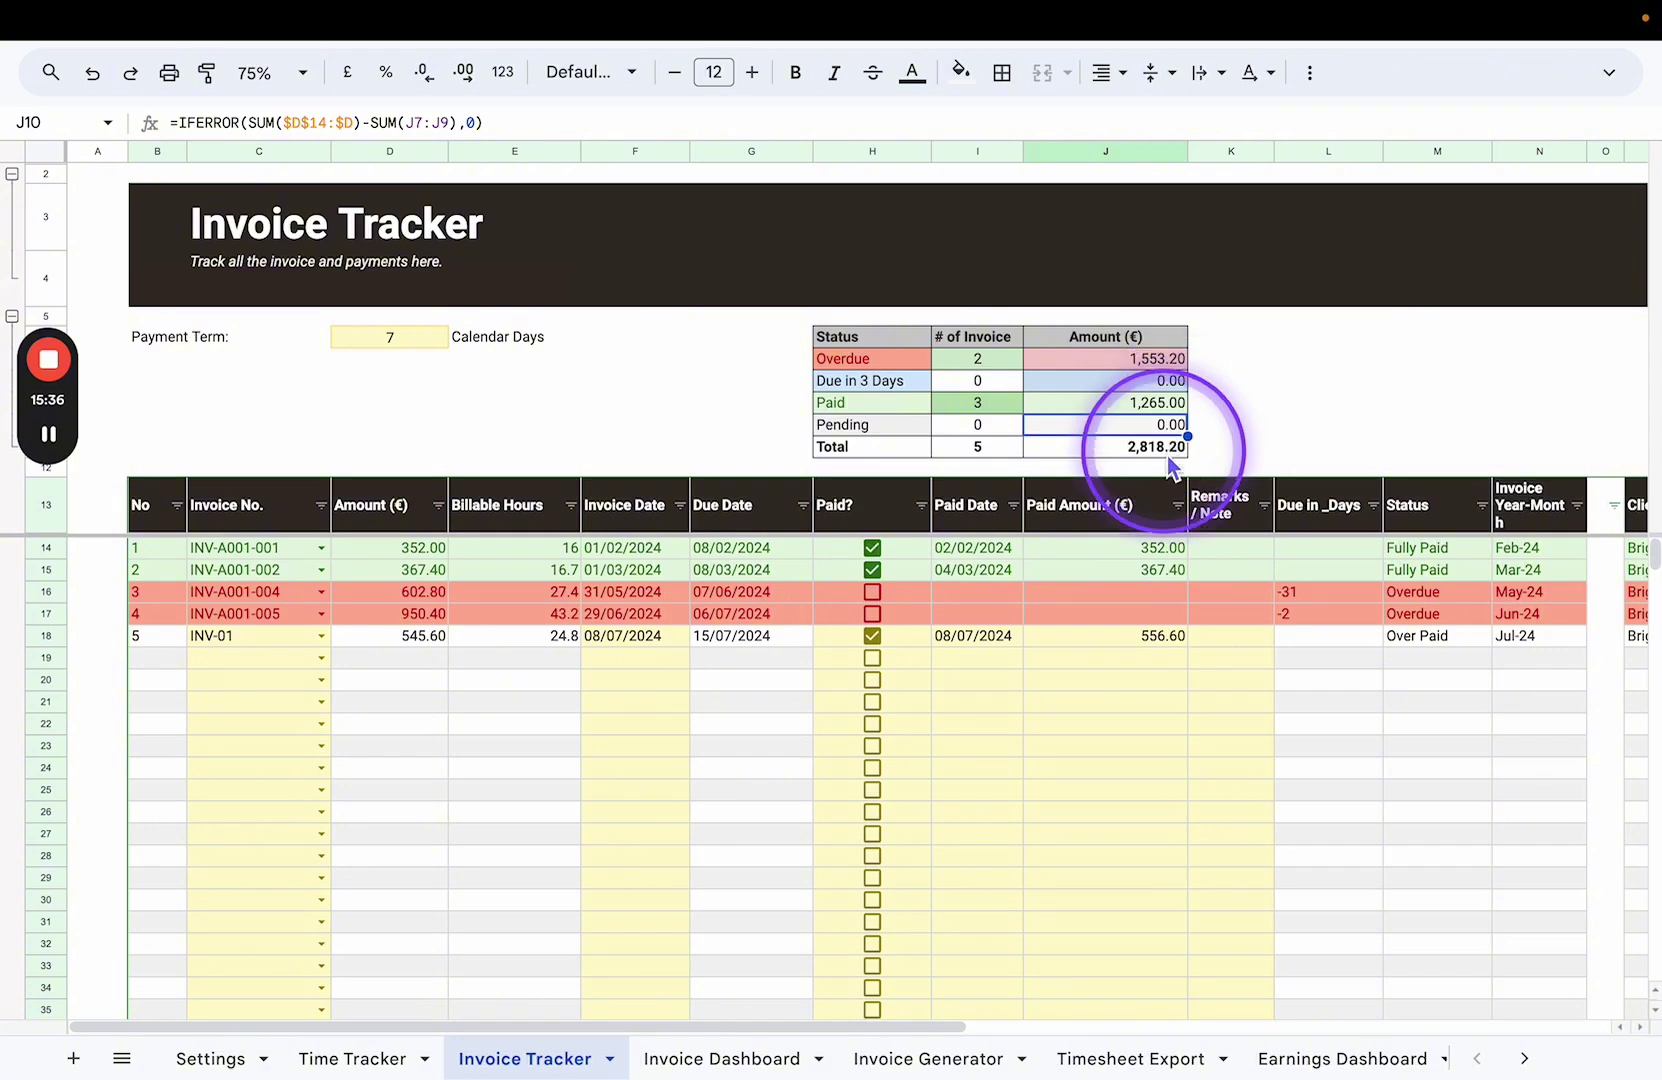
left_click(1163, 449)
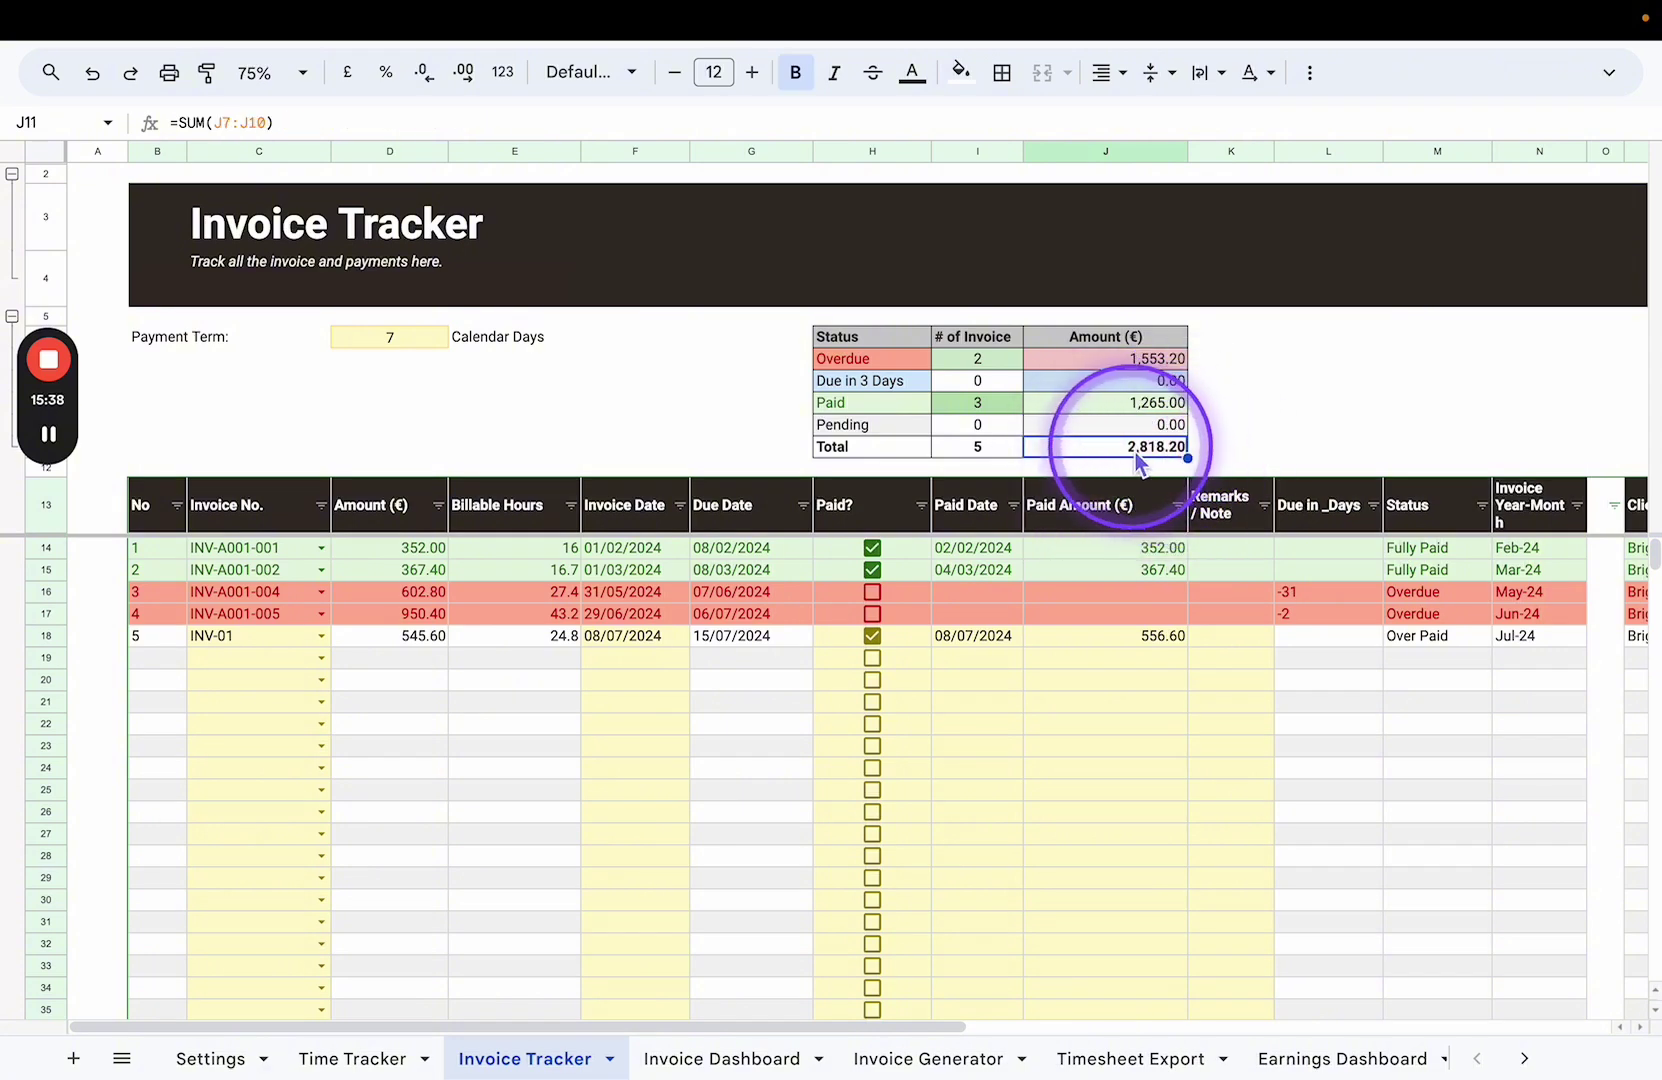
left_click(1230, 405)
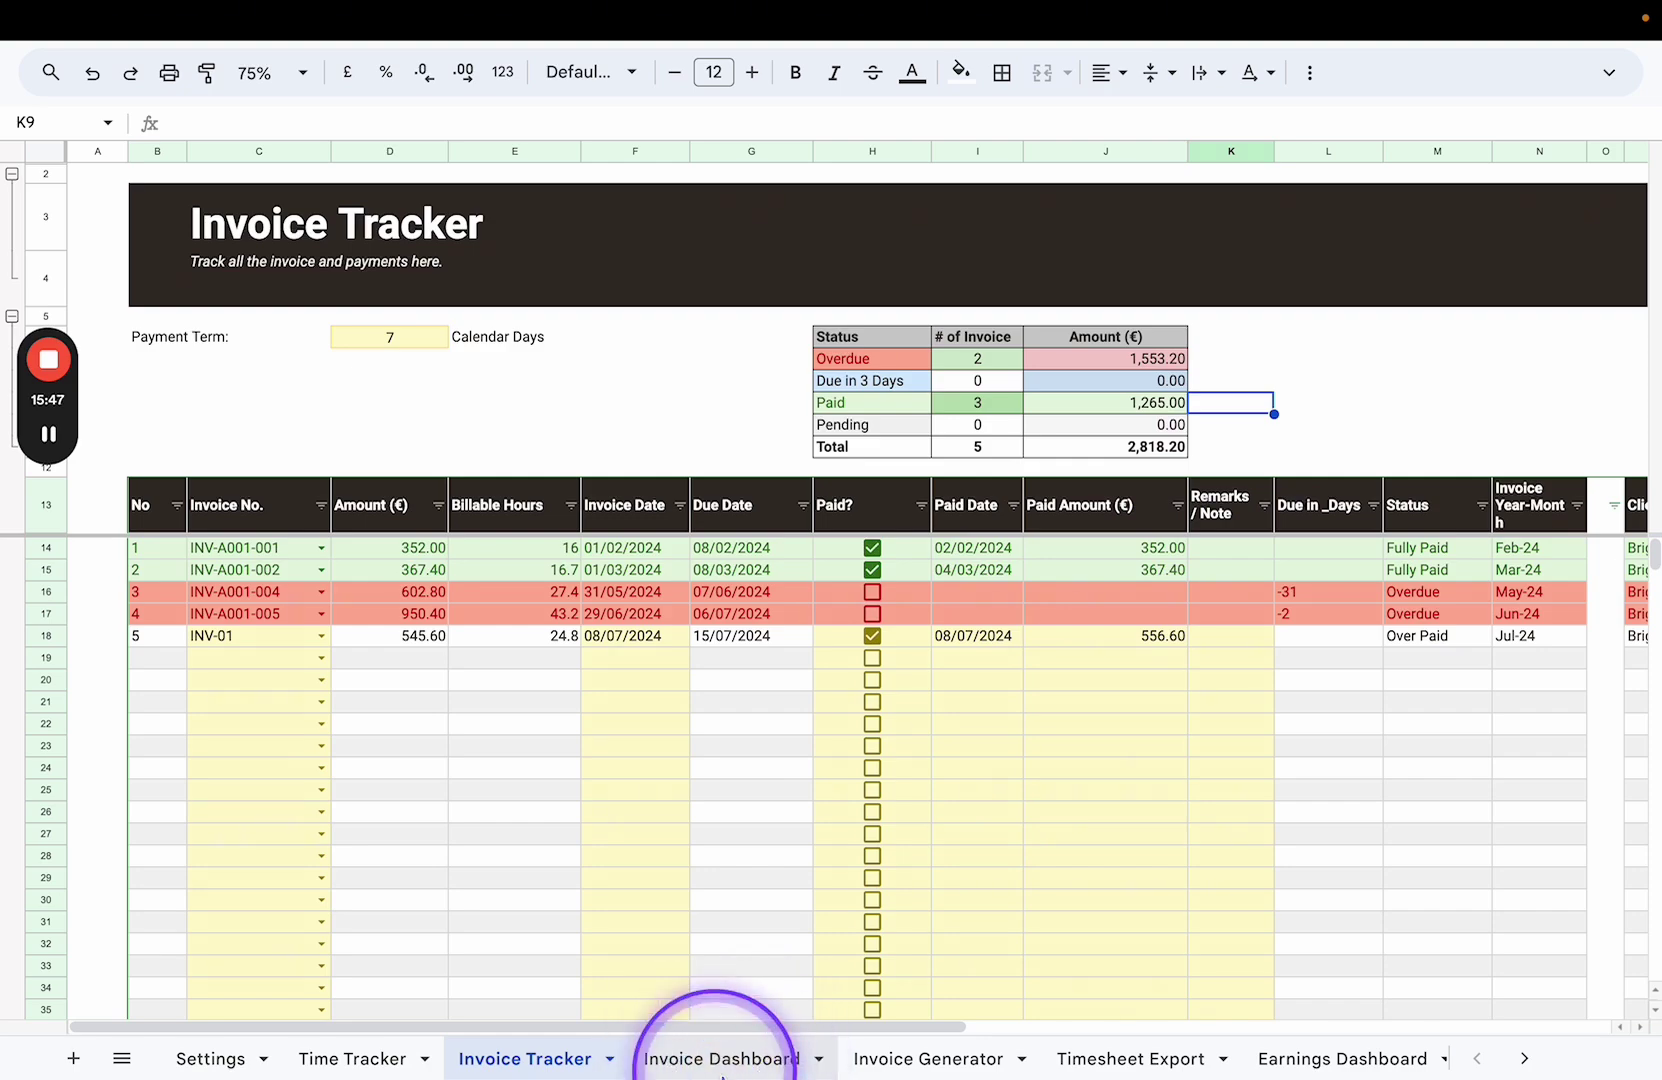
Open the Invoice Dashboard sheet and review its hours and amount figures, performance overview, earnings trend, payment status and client charts.
left_click(715, 1050)
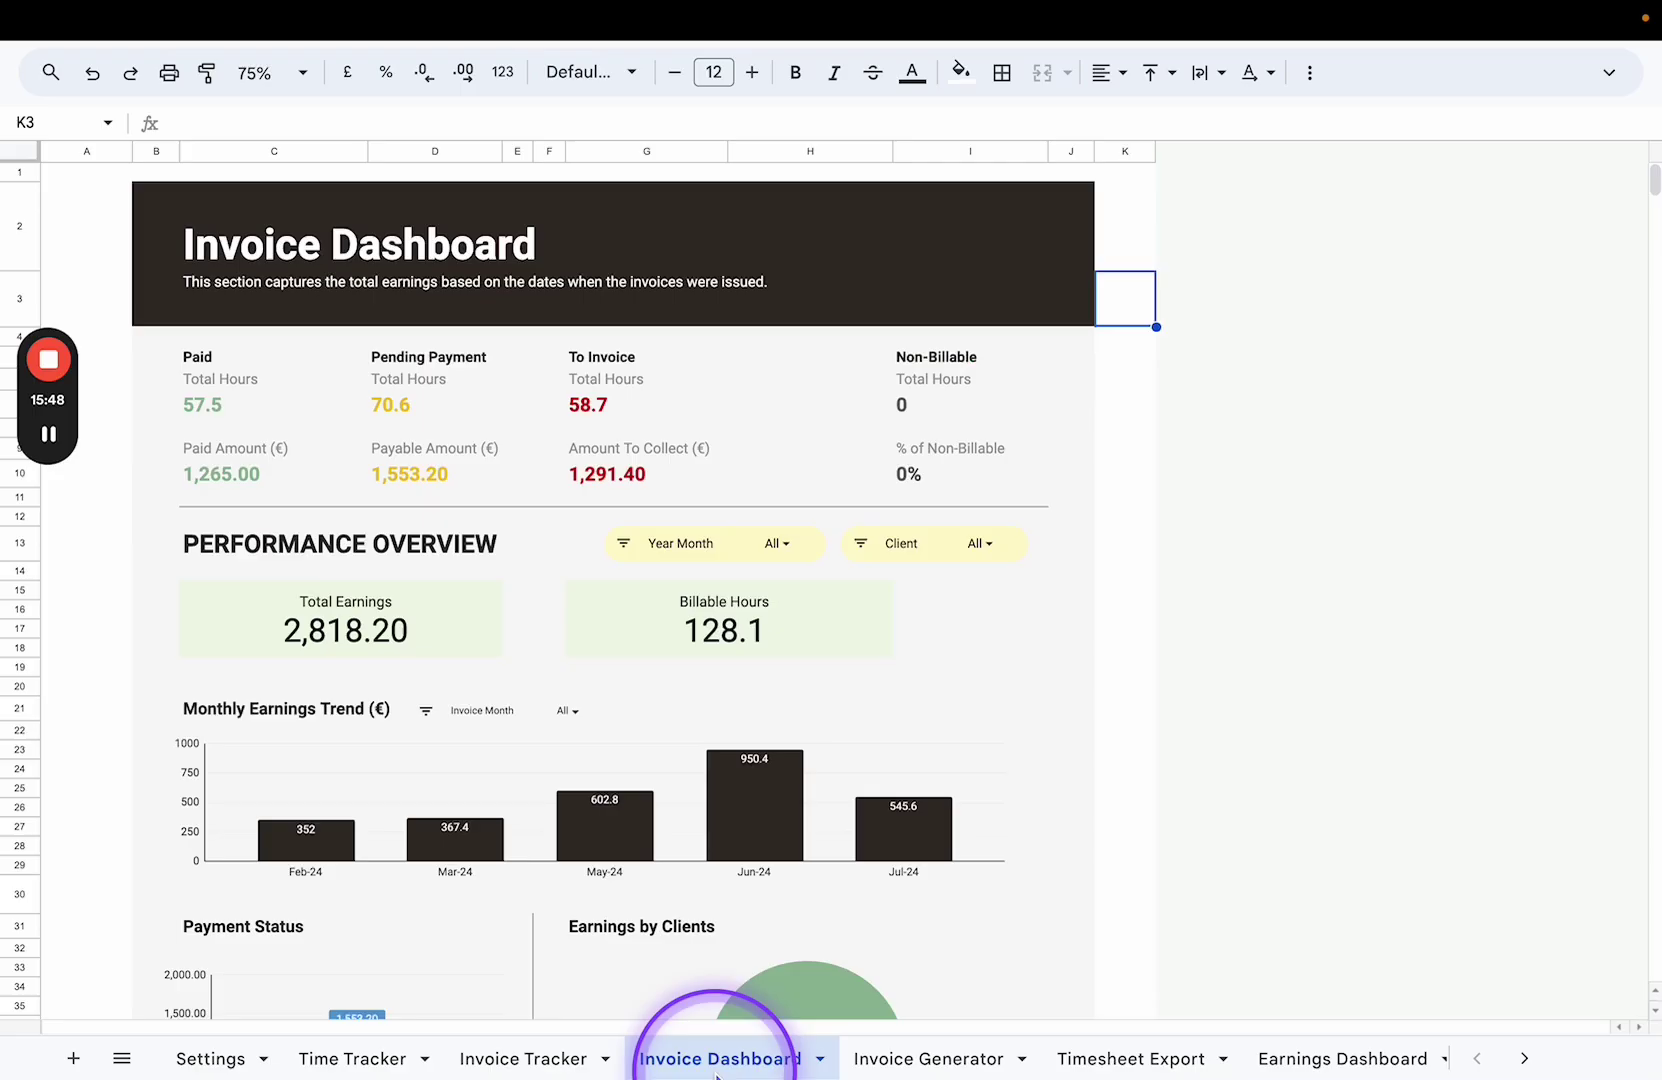
scroll(1118, 448, "down", 1)
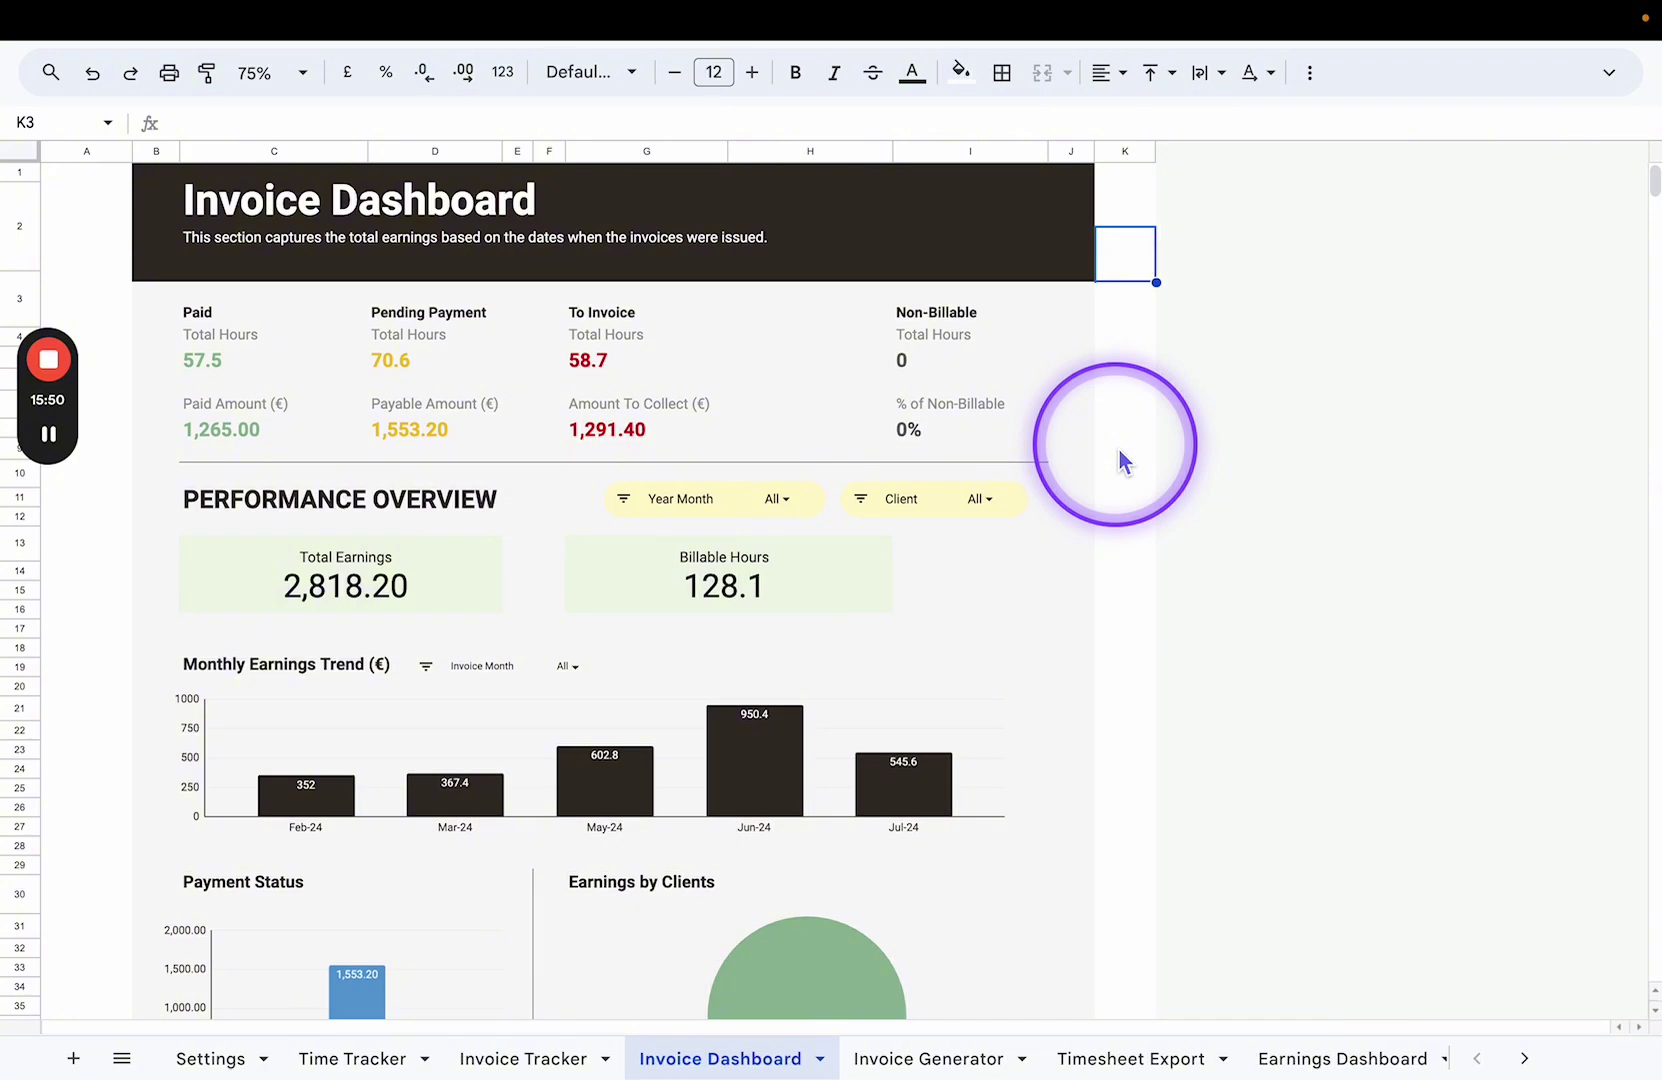
scroll(1118, 448, "up", 1)
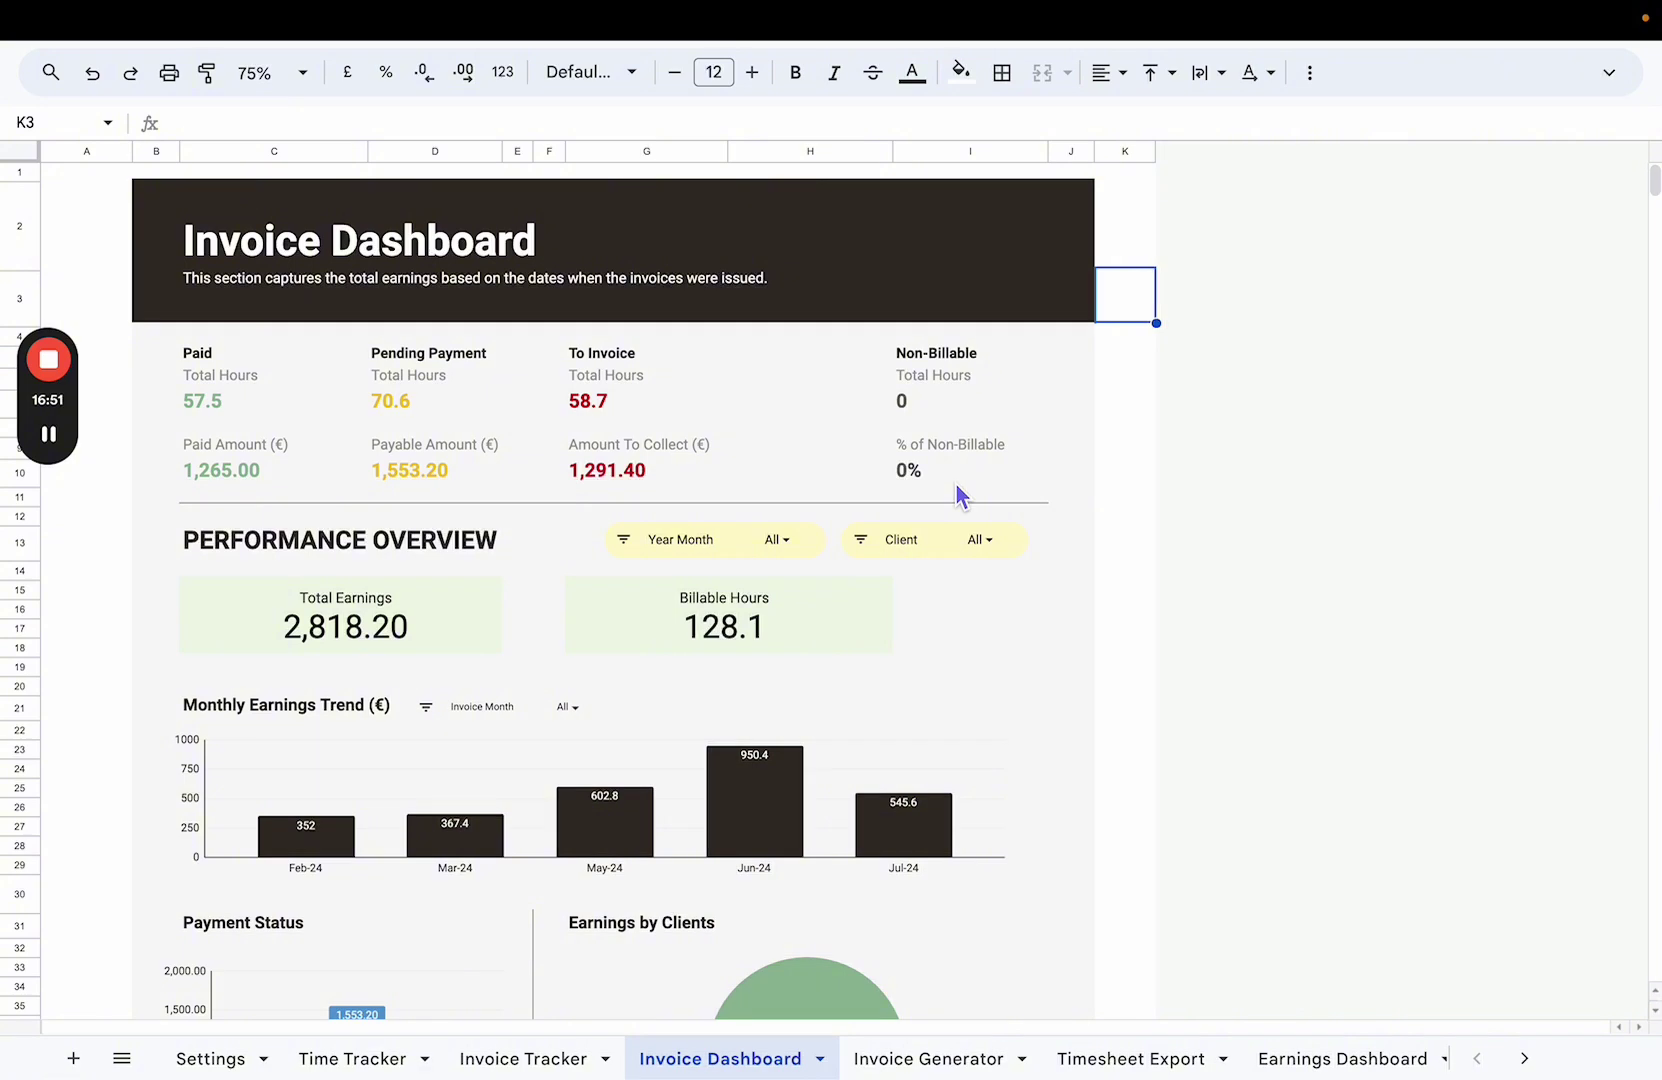
scroll(957, 495, "down", 5)
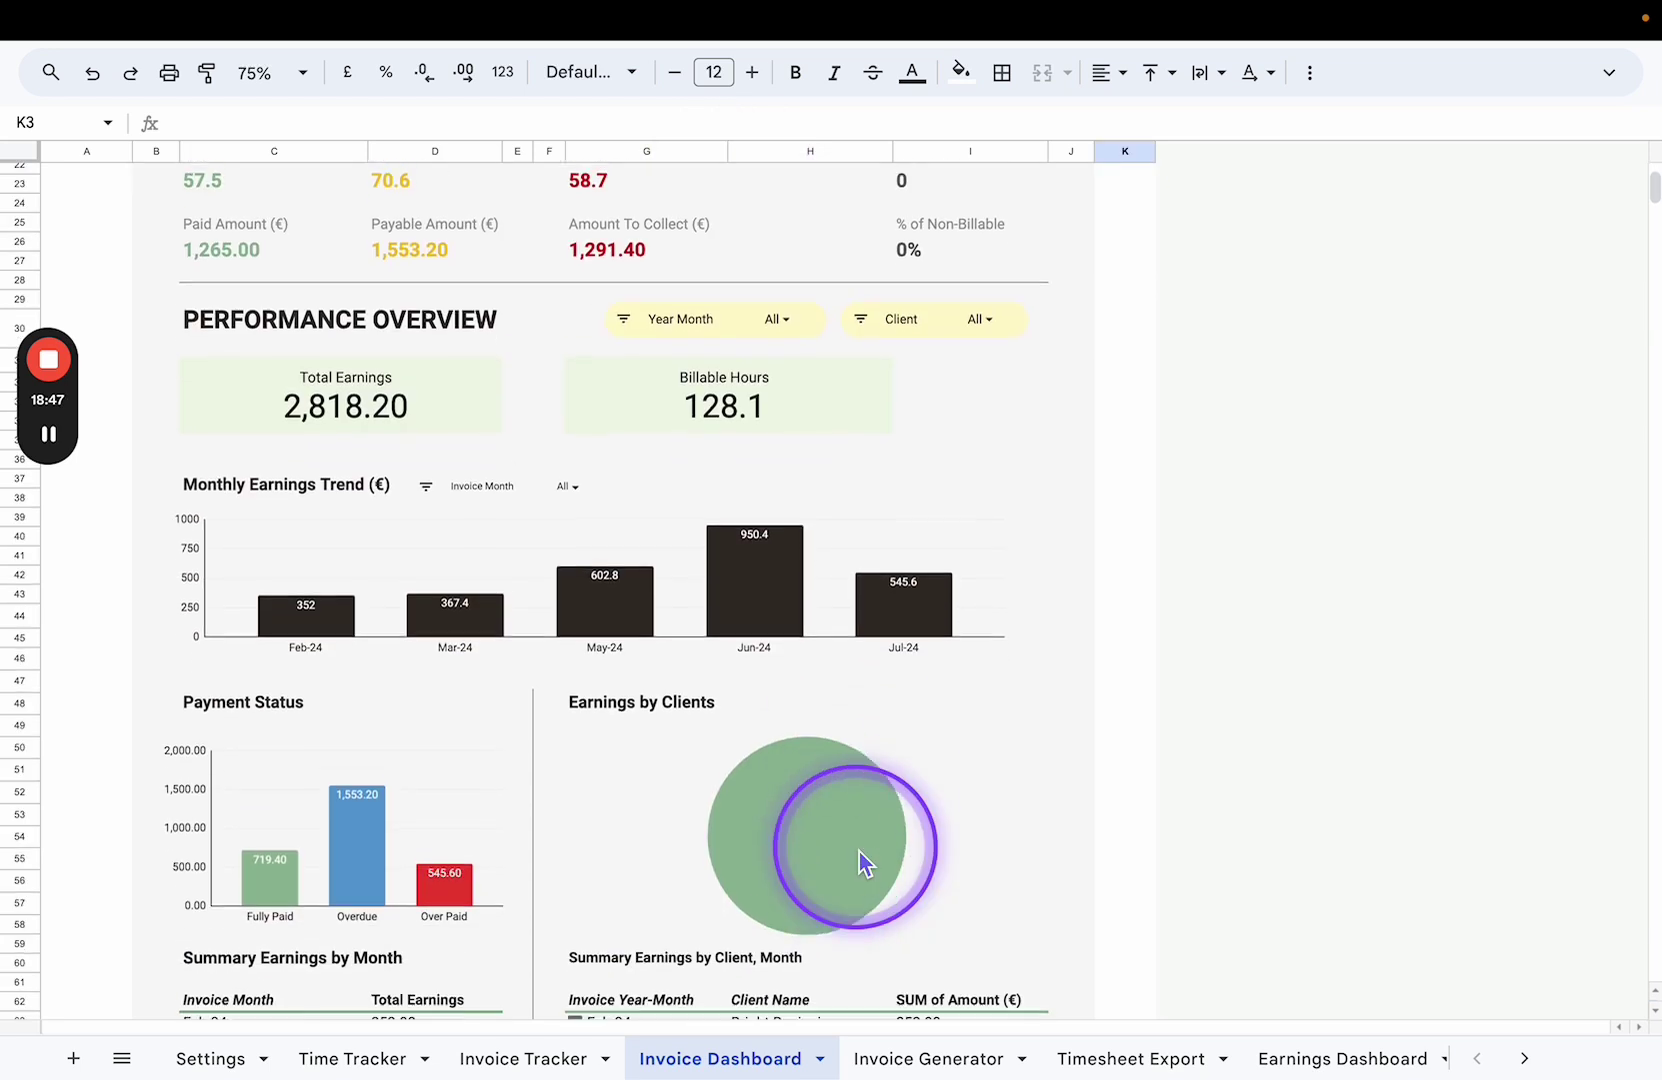
scroll(860, 850, "down", 3)
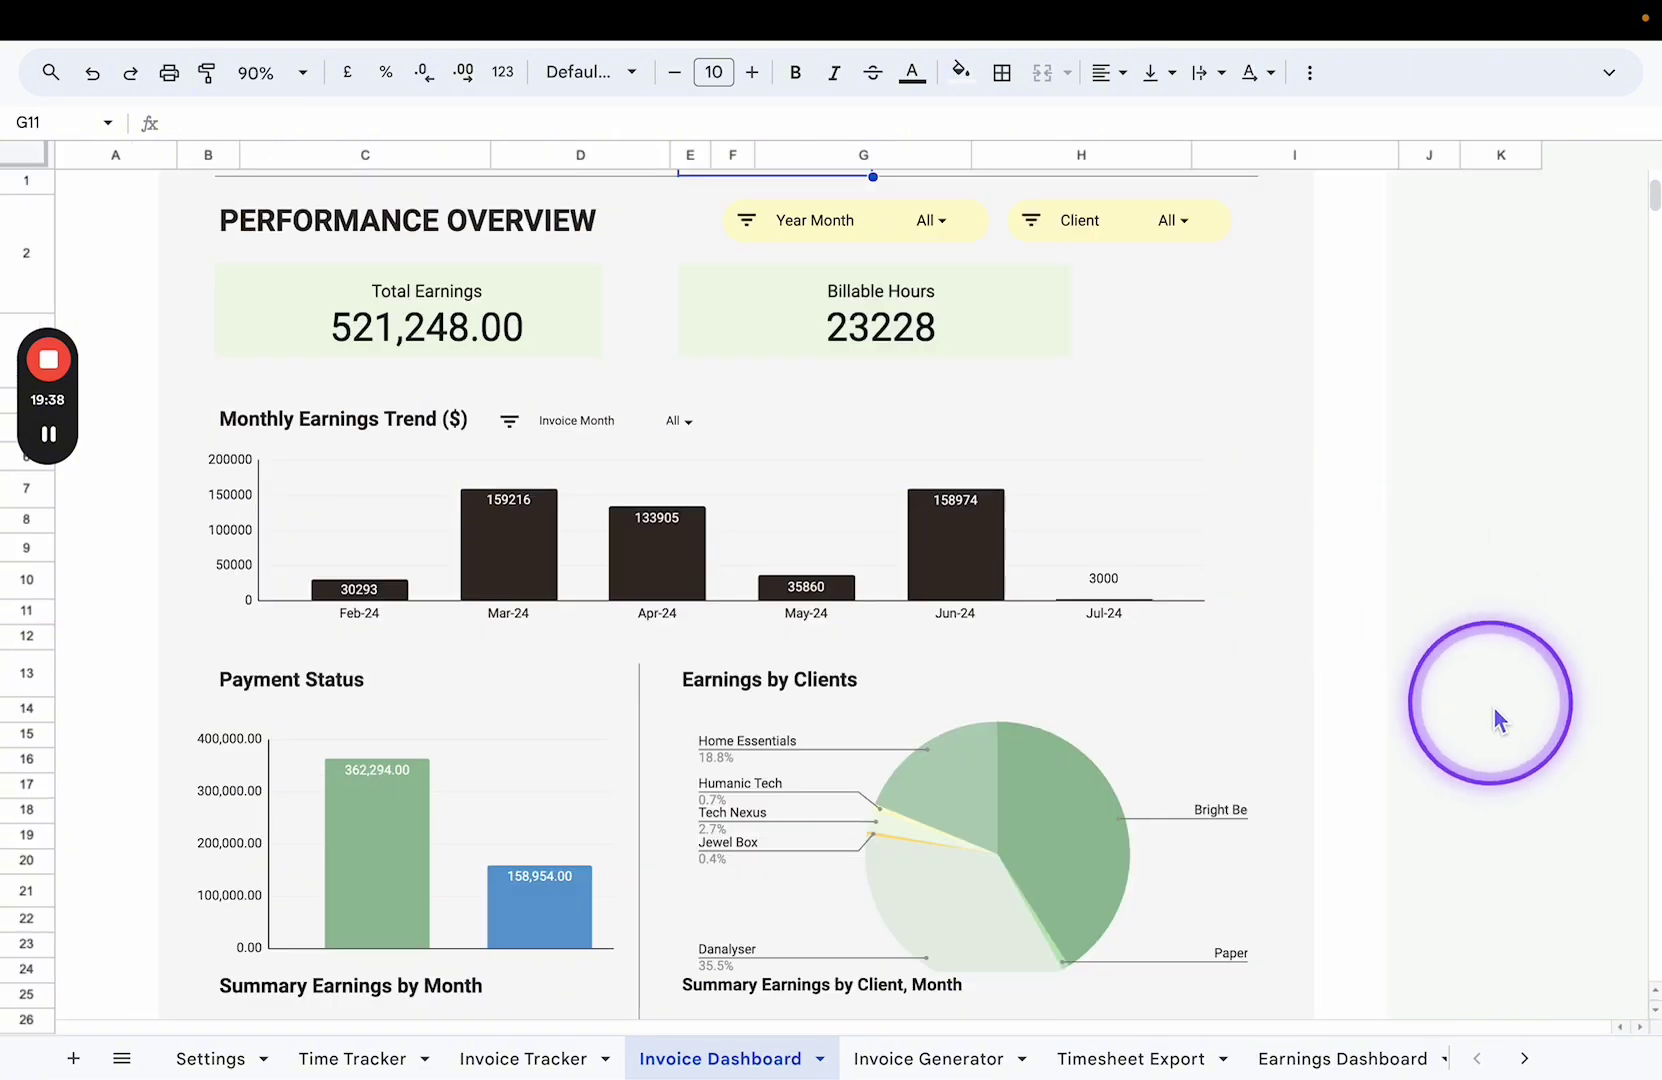
Review the Invoice Dashboard's payment status and client charts, plus the earnings summaries by month and by client and month.
scroll(1496, 718, "up", 1)
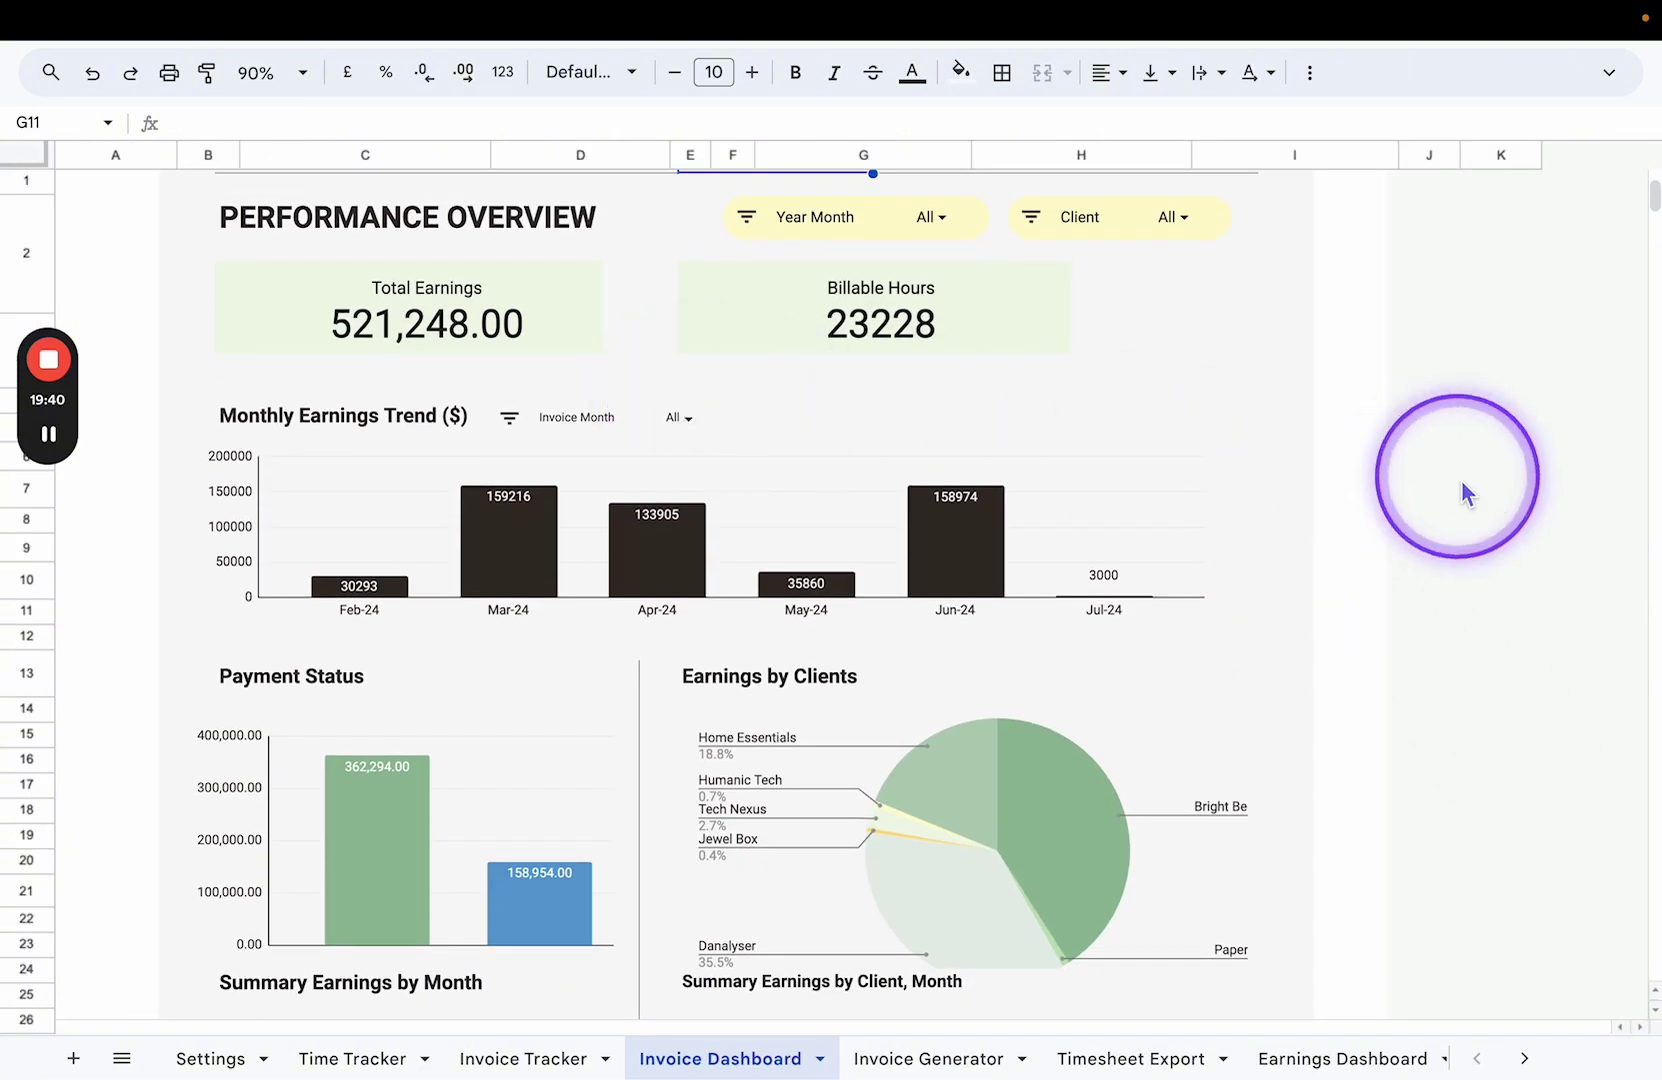
scroll(1462, 492, "down", 3)
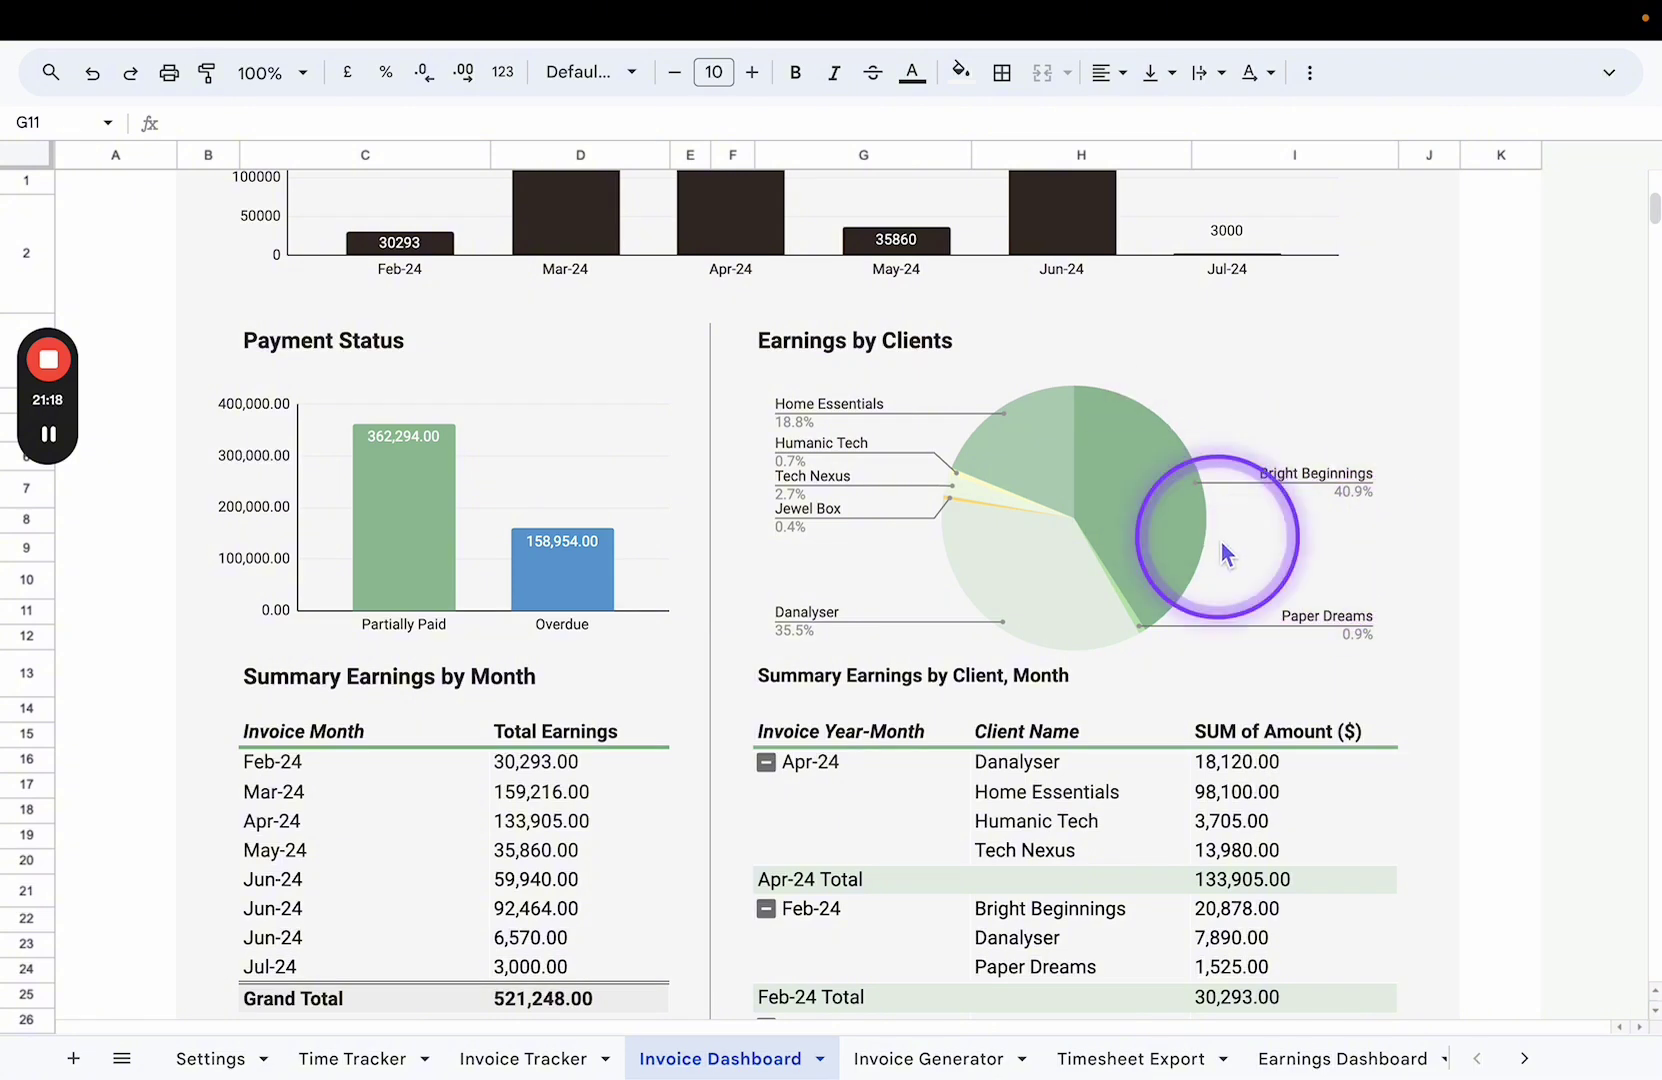
scroll(1222, 542, "down", 1)
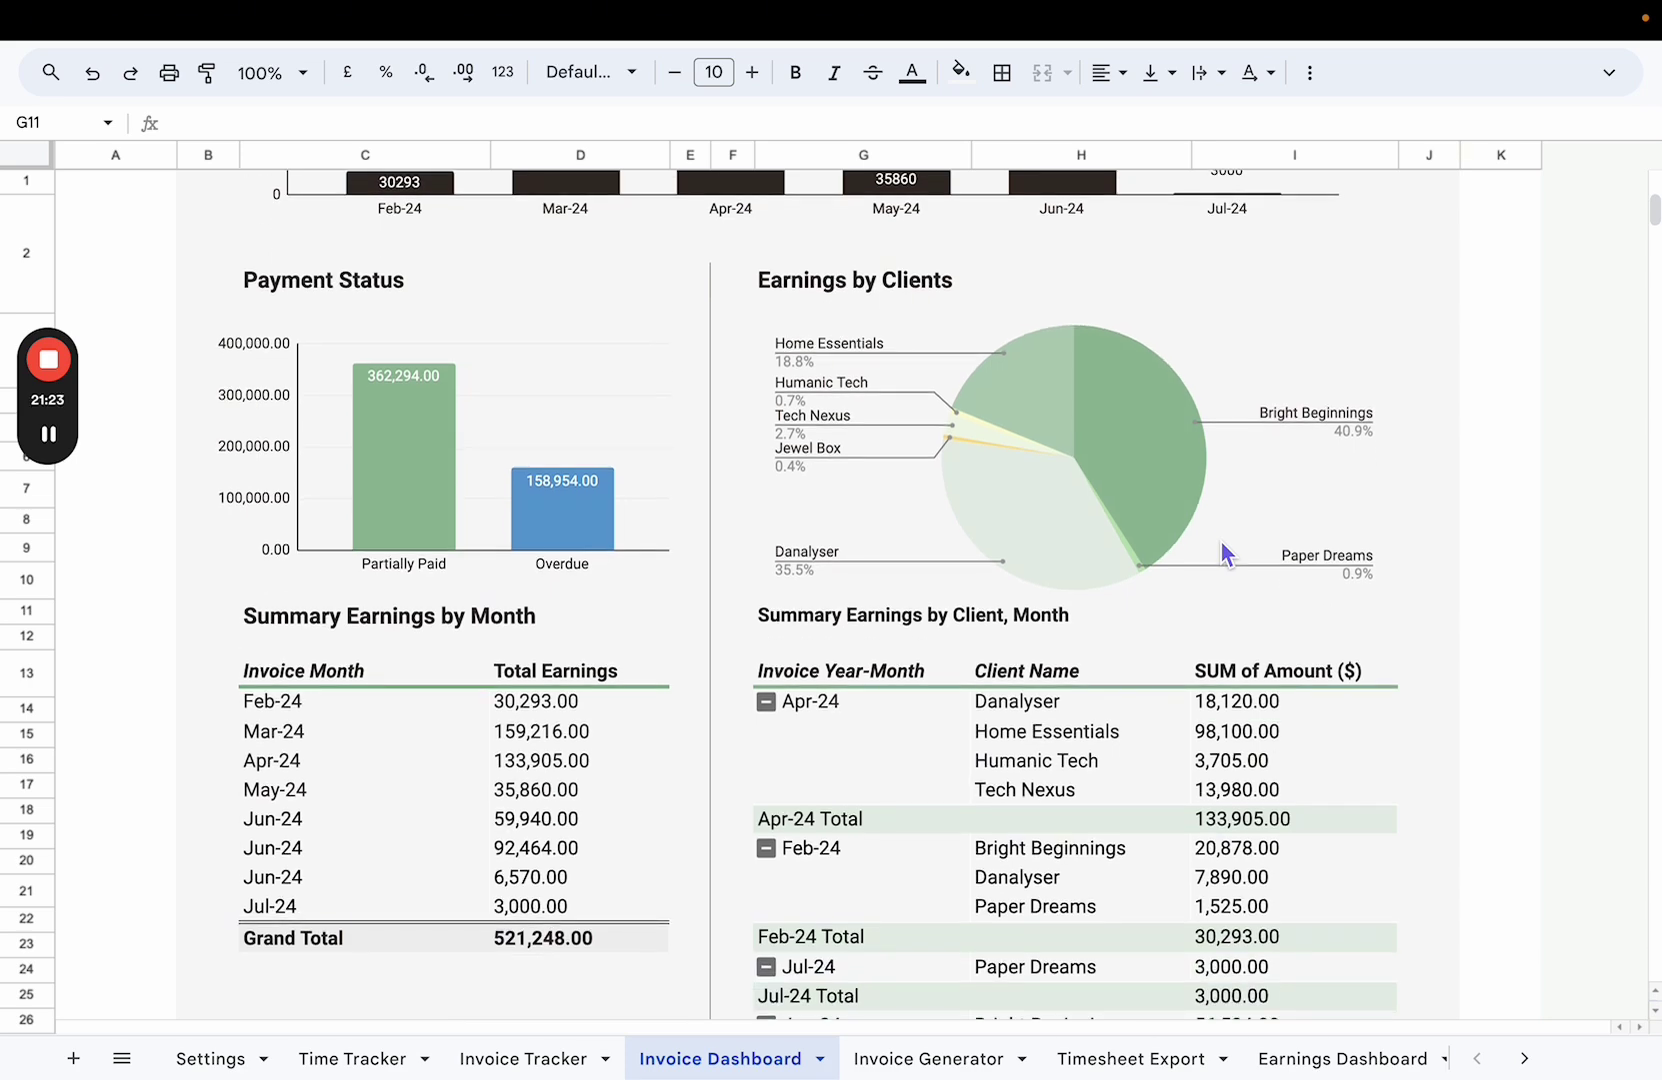
scroll(1221, 545, "down", 4)
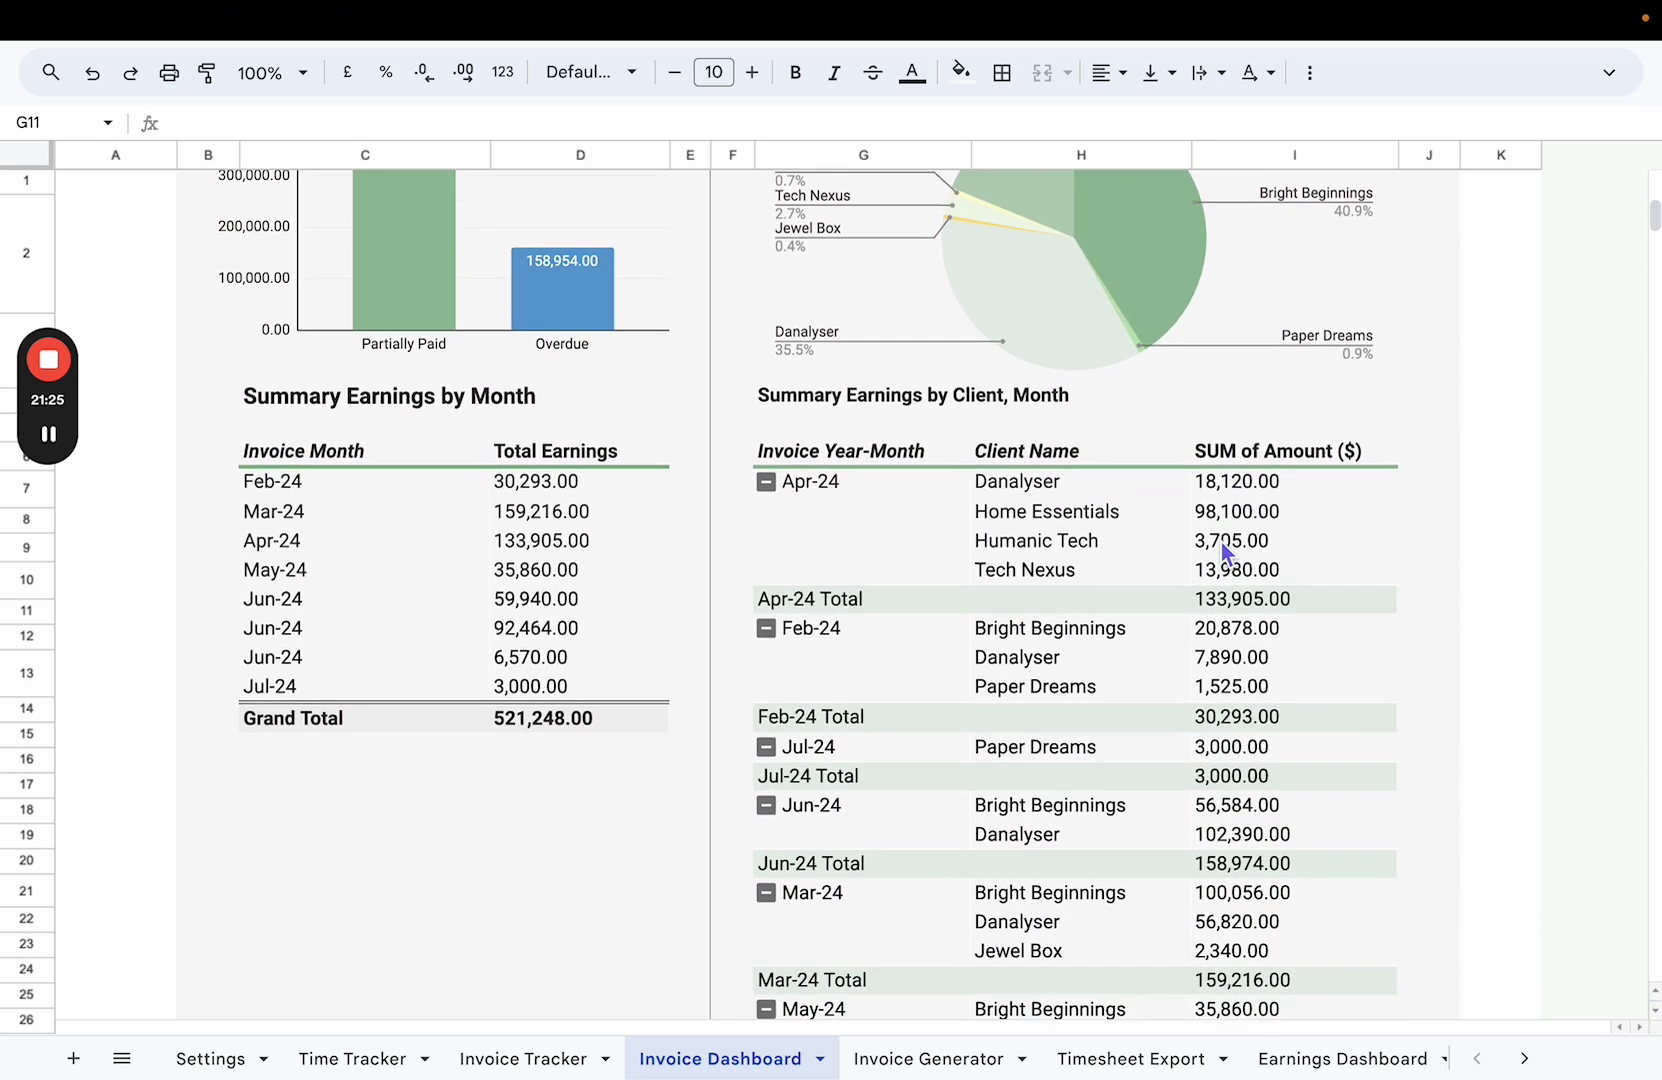
scroll(1047, 416, "down", 1)
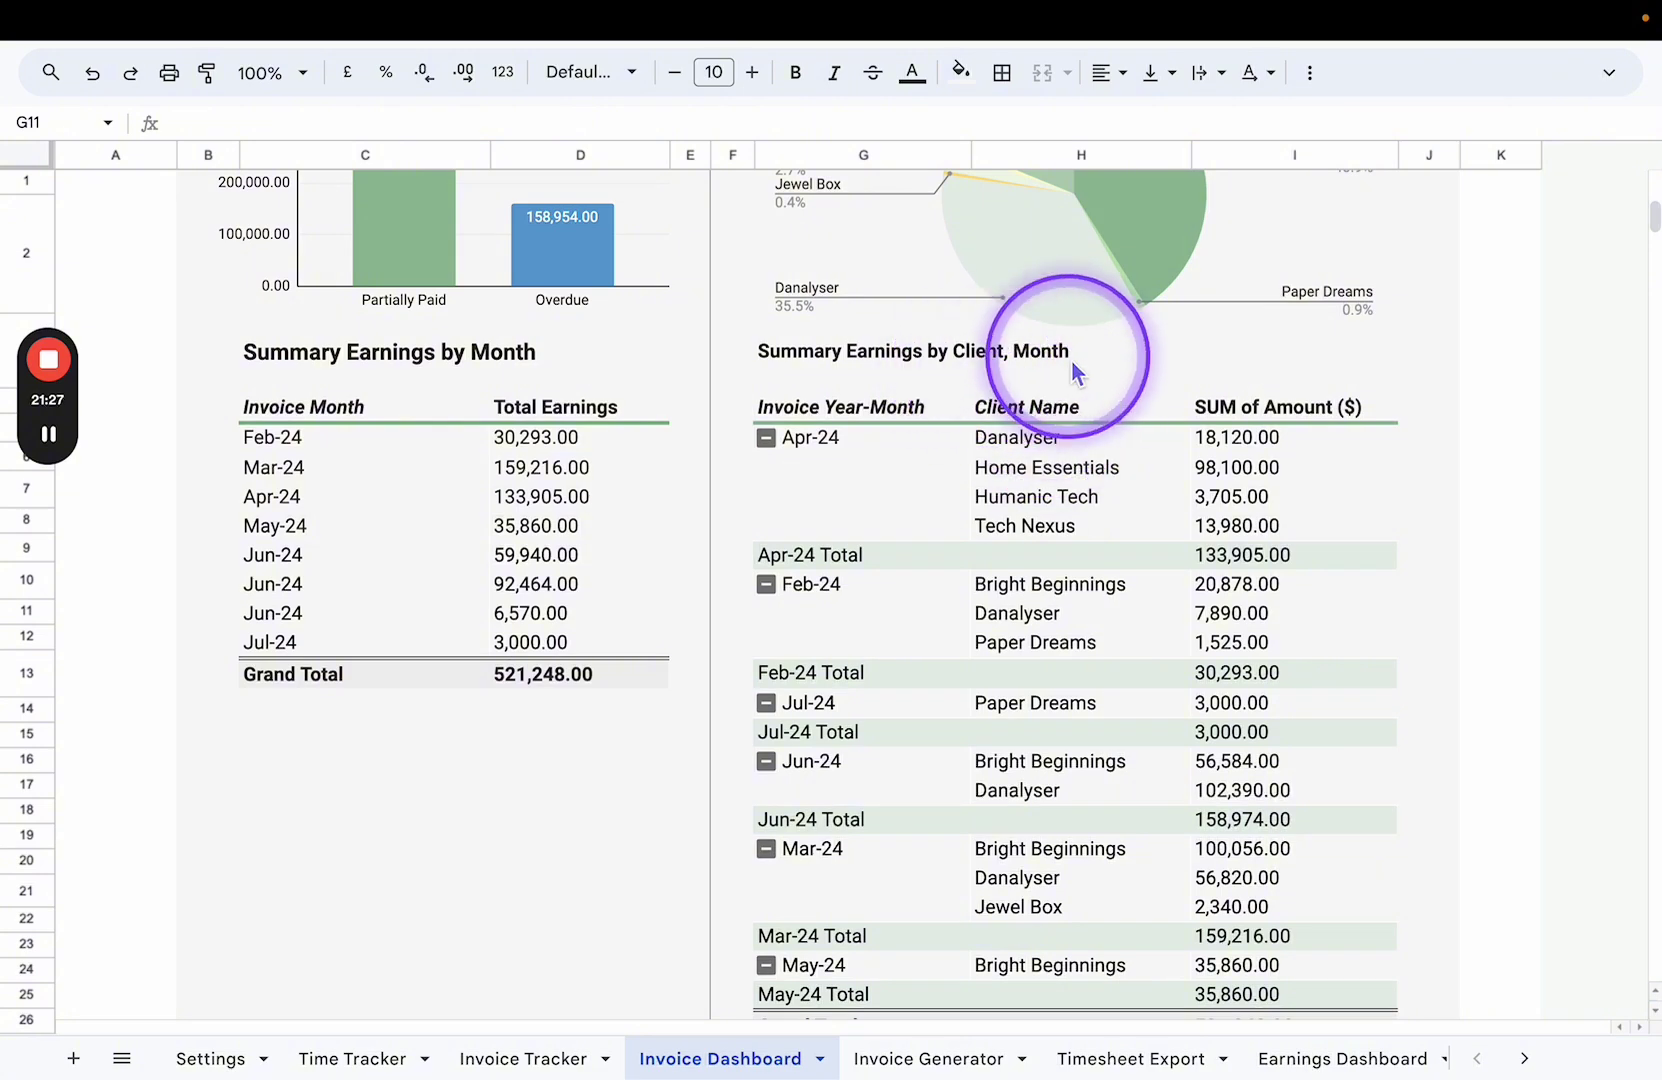
scroll(1071, 358, "down", 3)
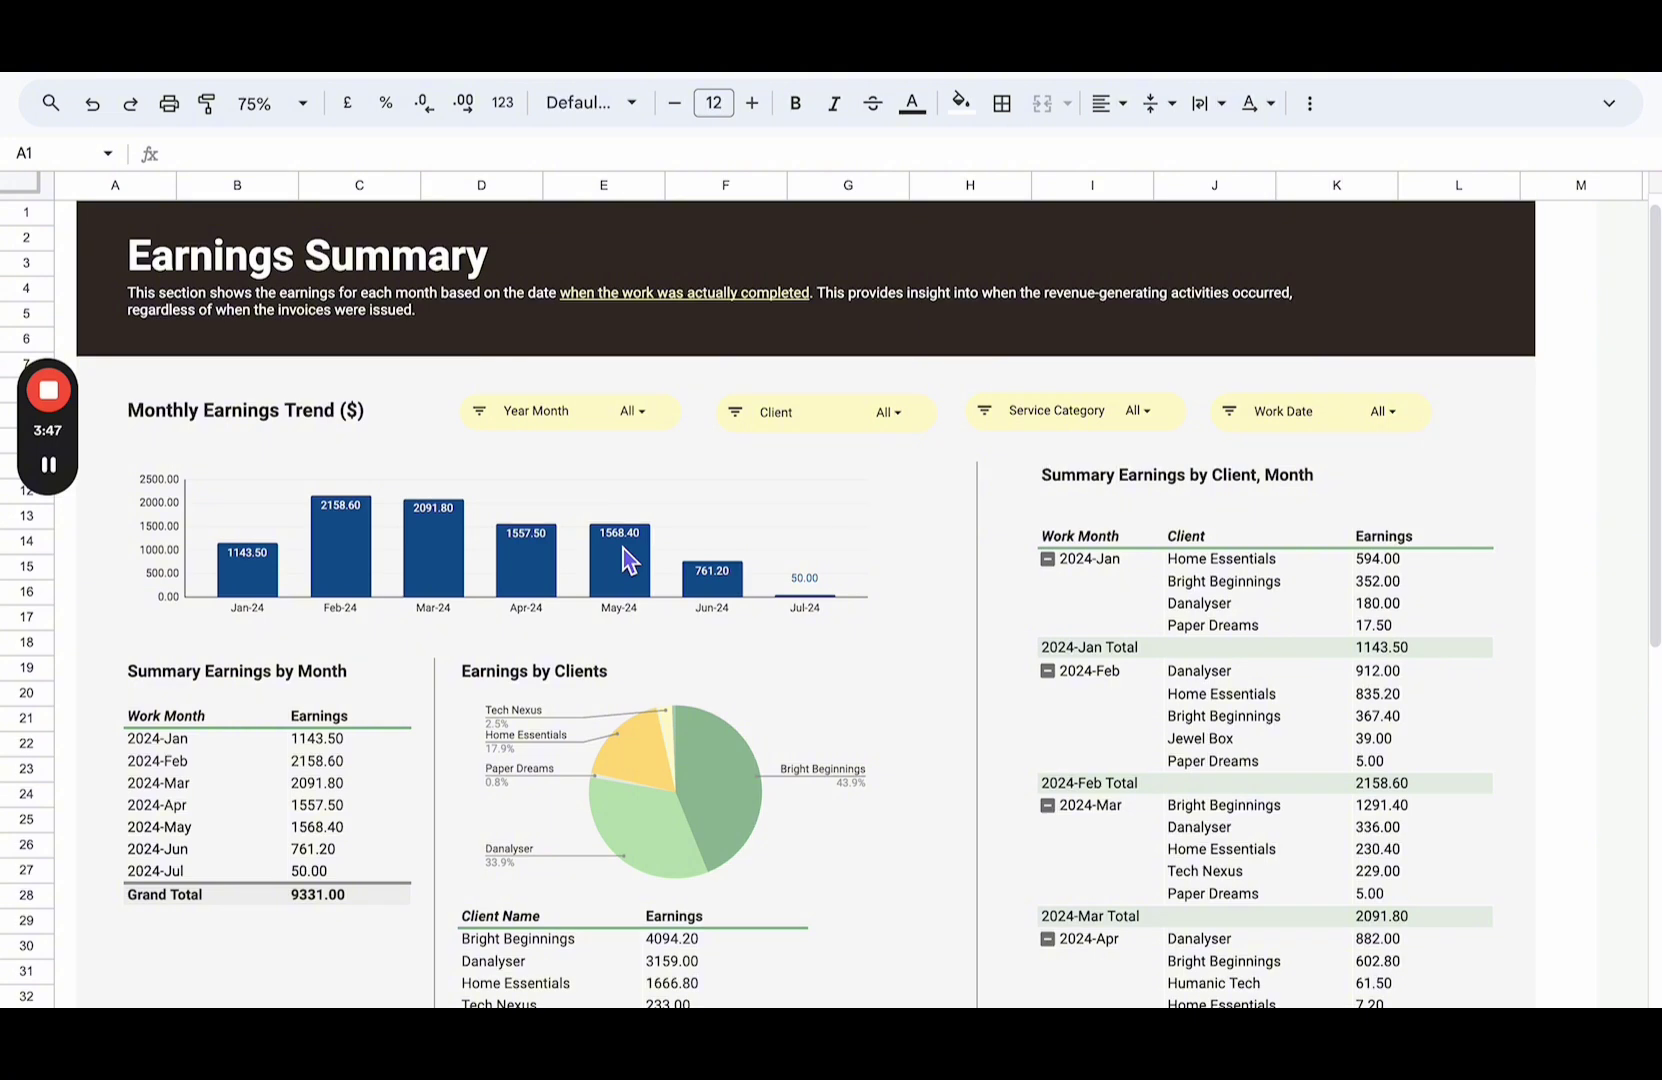
Examine the Earnings Summary's Year Month filter options, monthly trend, client chart and earnings tables by month and client.
left_click(634, 412)
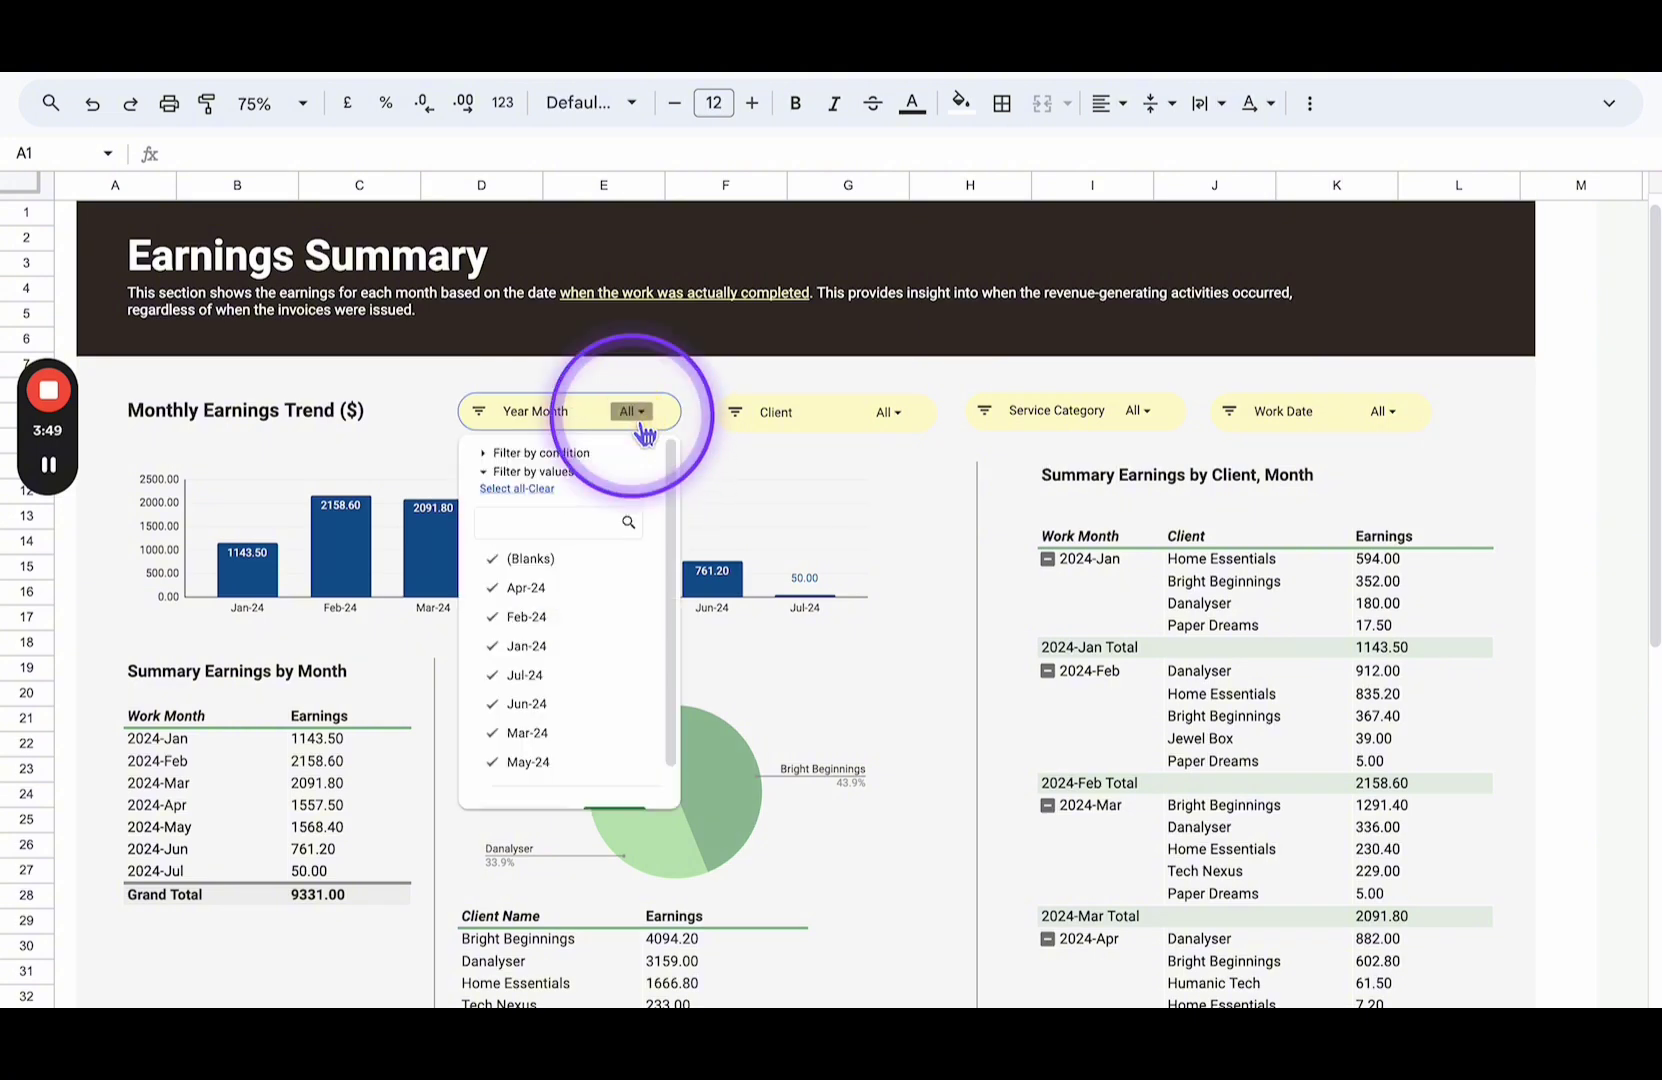
left_click(790, 505)
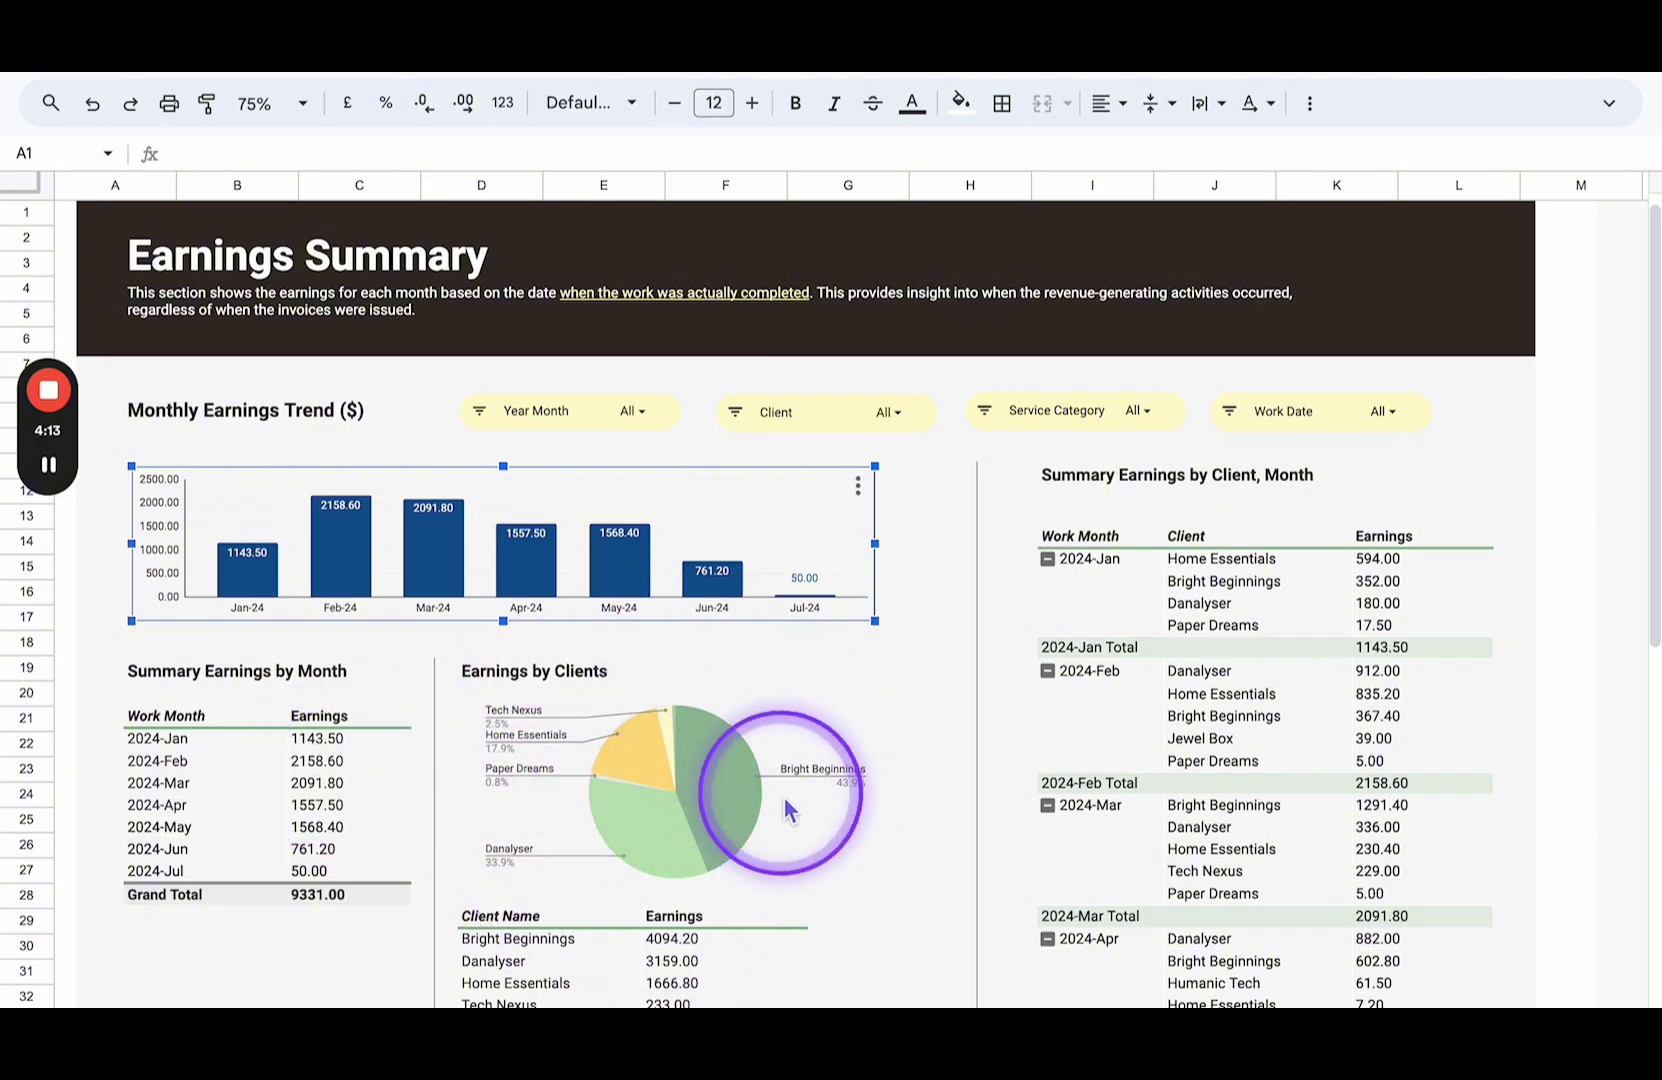
scroll(770, 790, "down", 2)
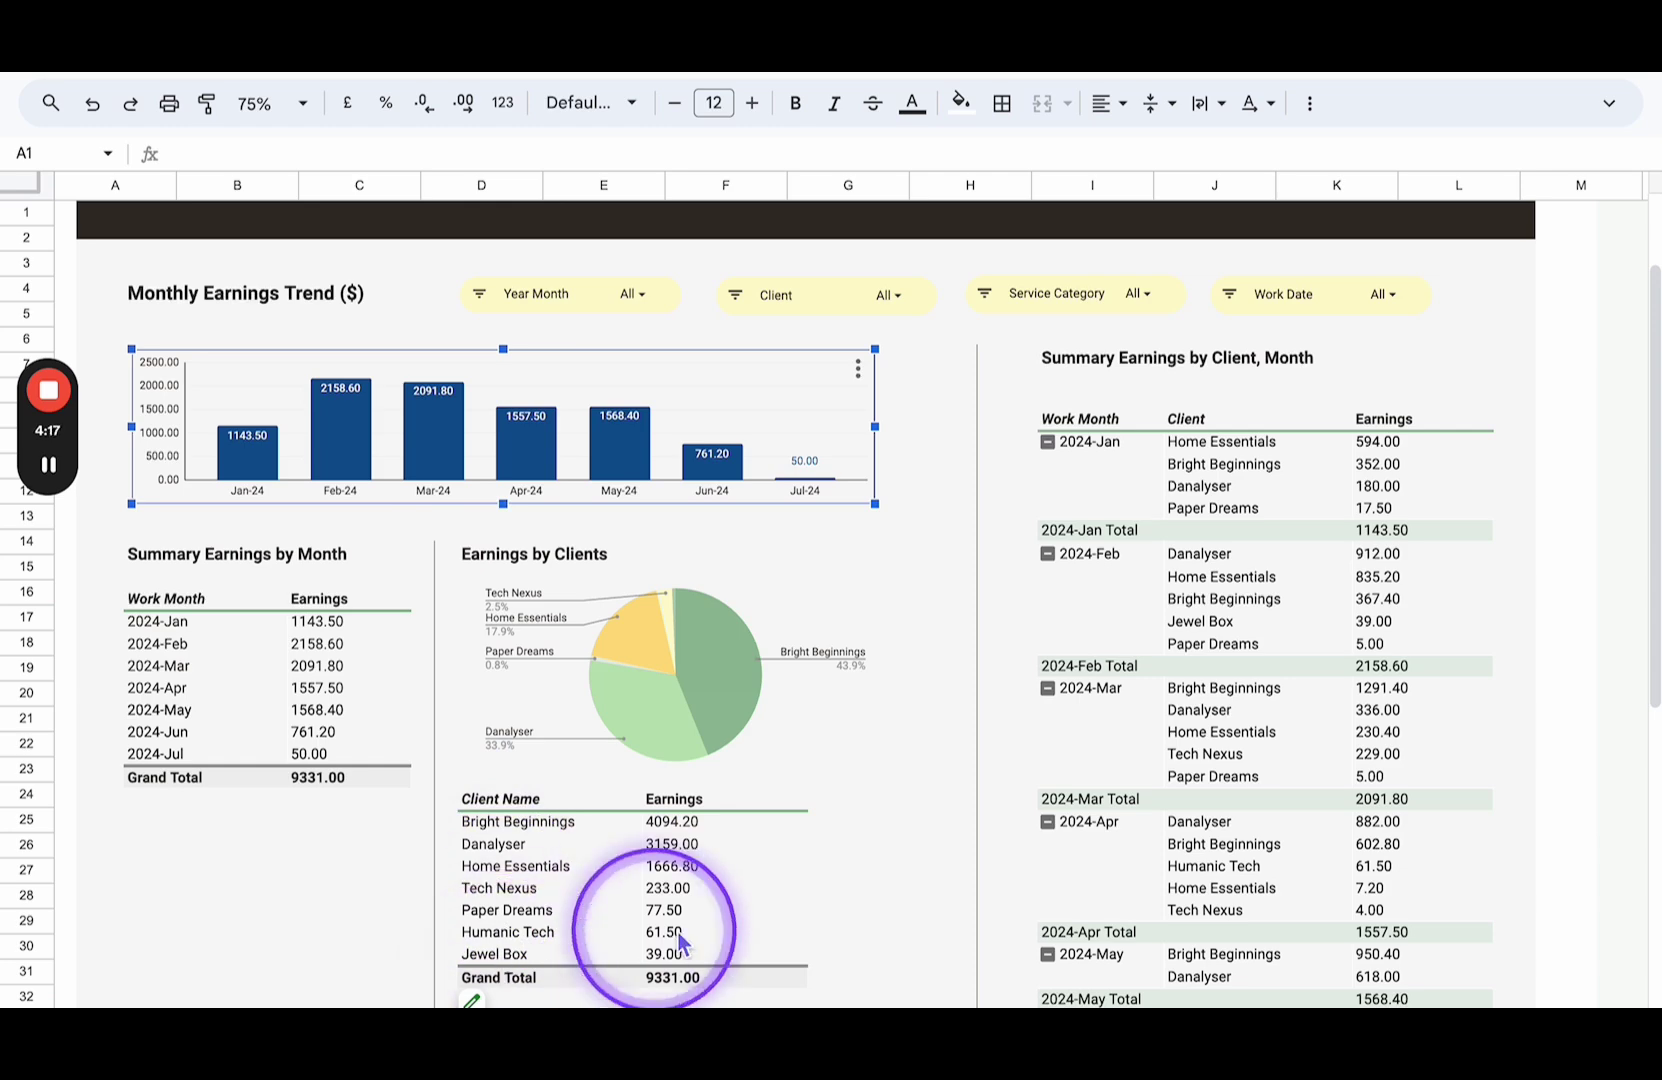
scroll(743, 937, "up", 1)
scroll(743, 937, "down", 1)
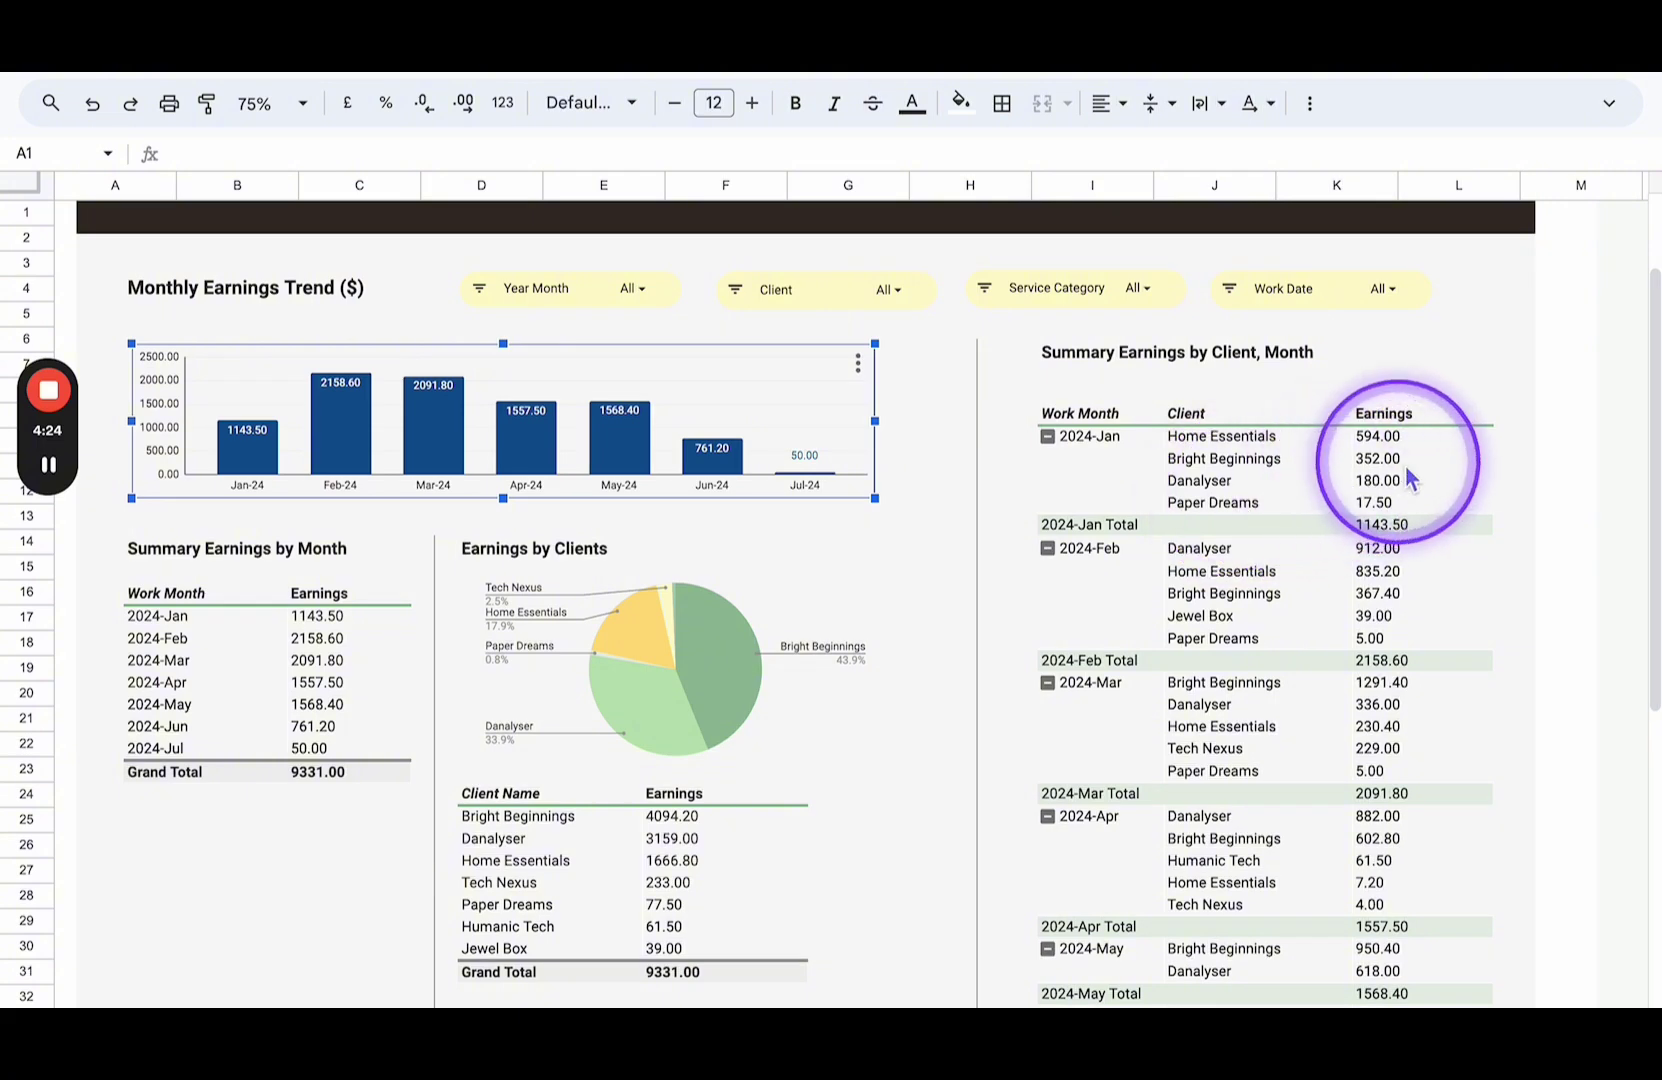
scroll(1421, 556, "up", 1)
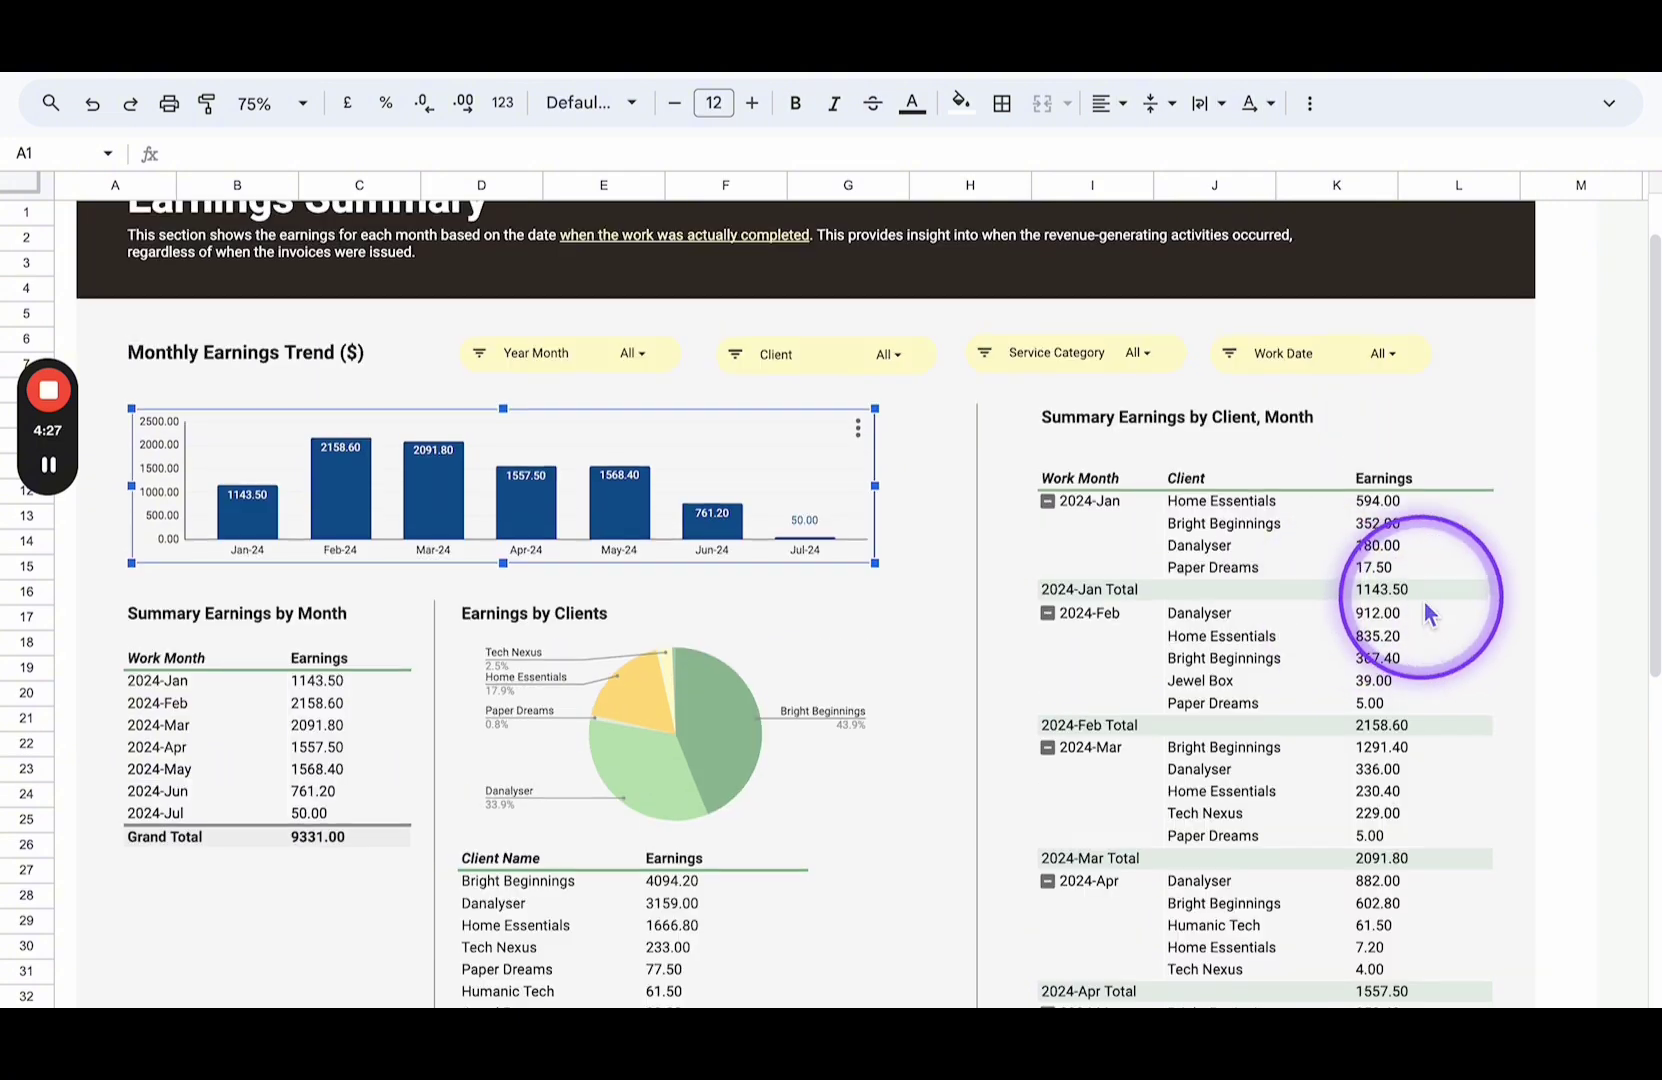
scroll(1428, 614, "up", 1)
Filter the Earnings Summary by Year Month to show only Jan-24, Feb-24 and Mar-24.
left_click(651, 405)
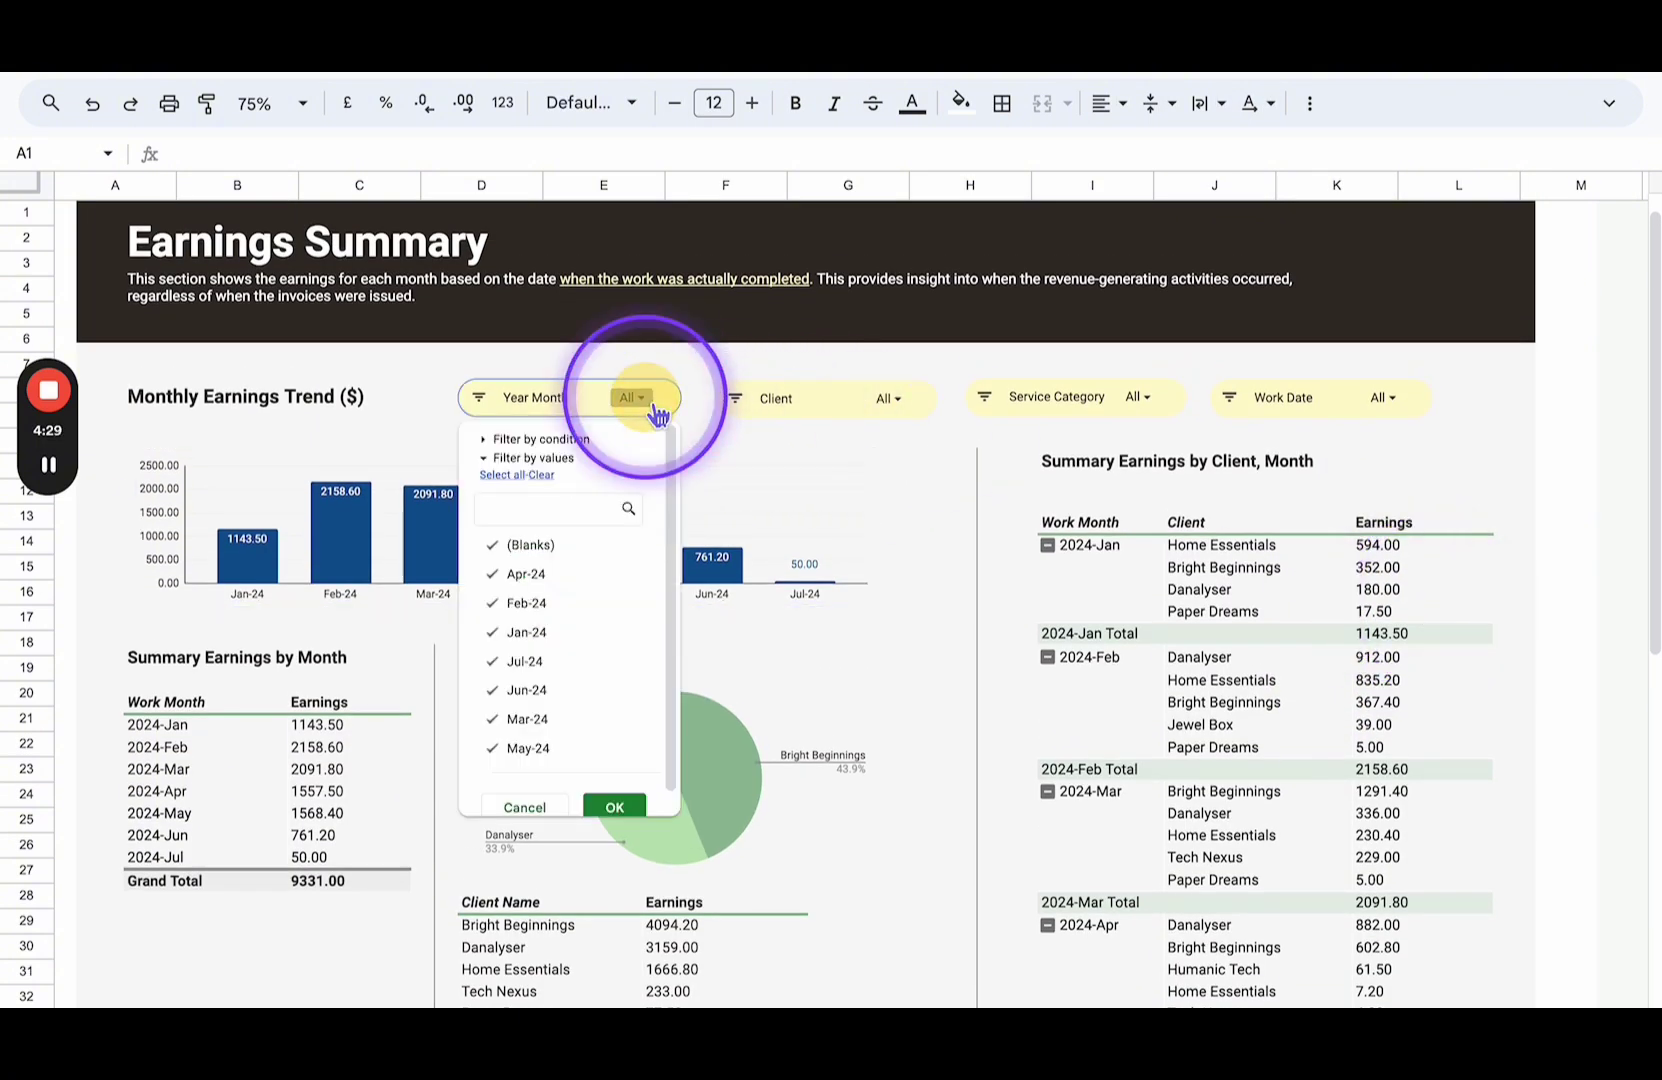
left_click(549, 480)
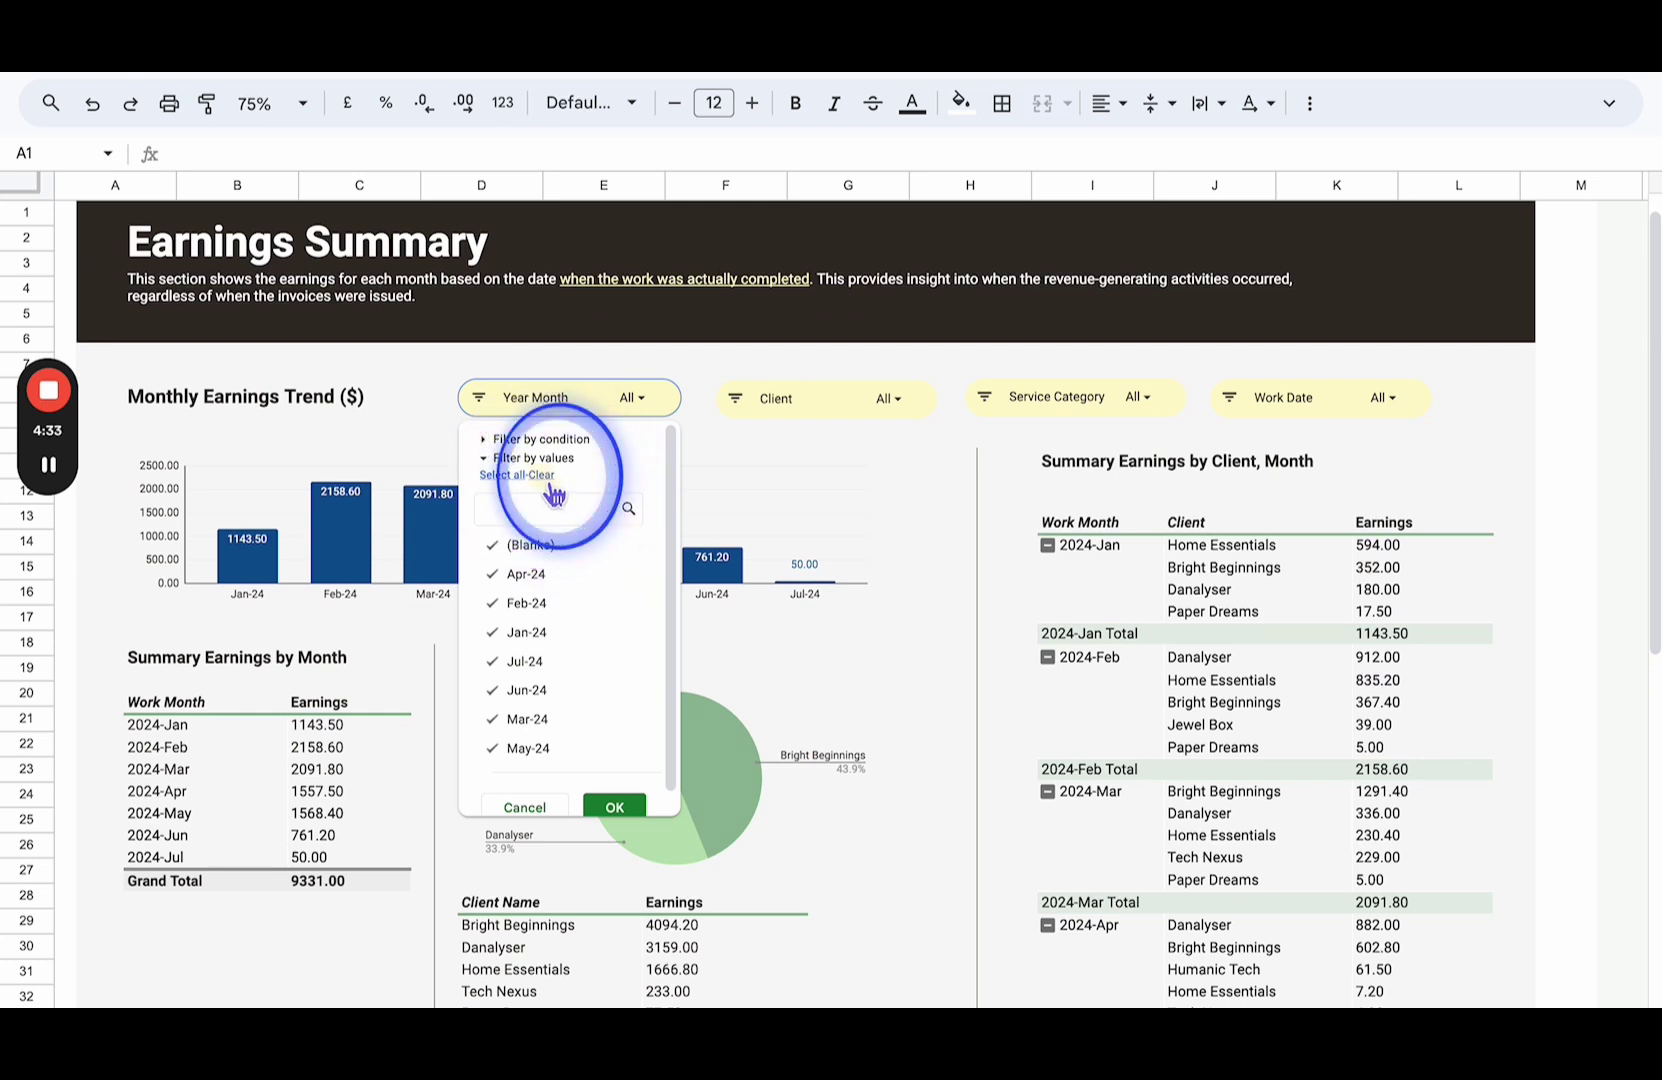
scroll(565, 600, "down", 1)
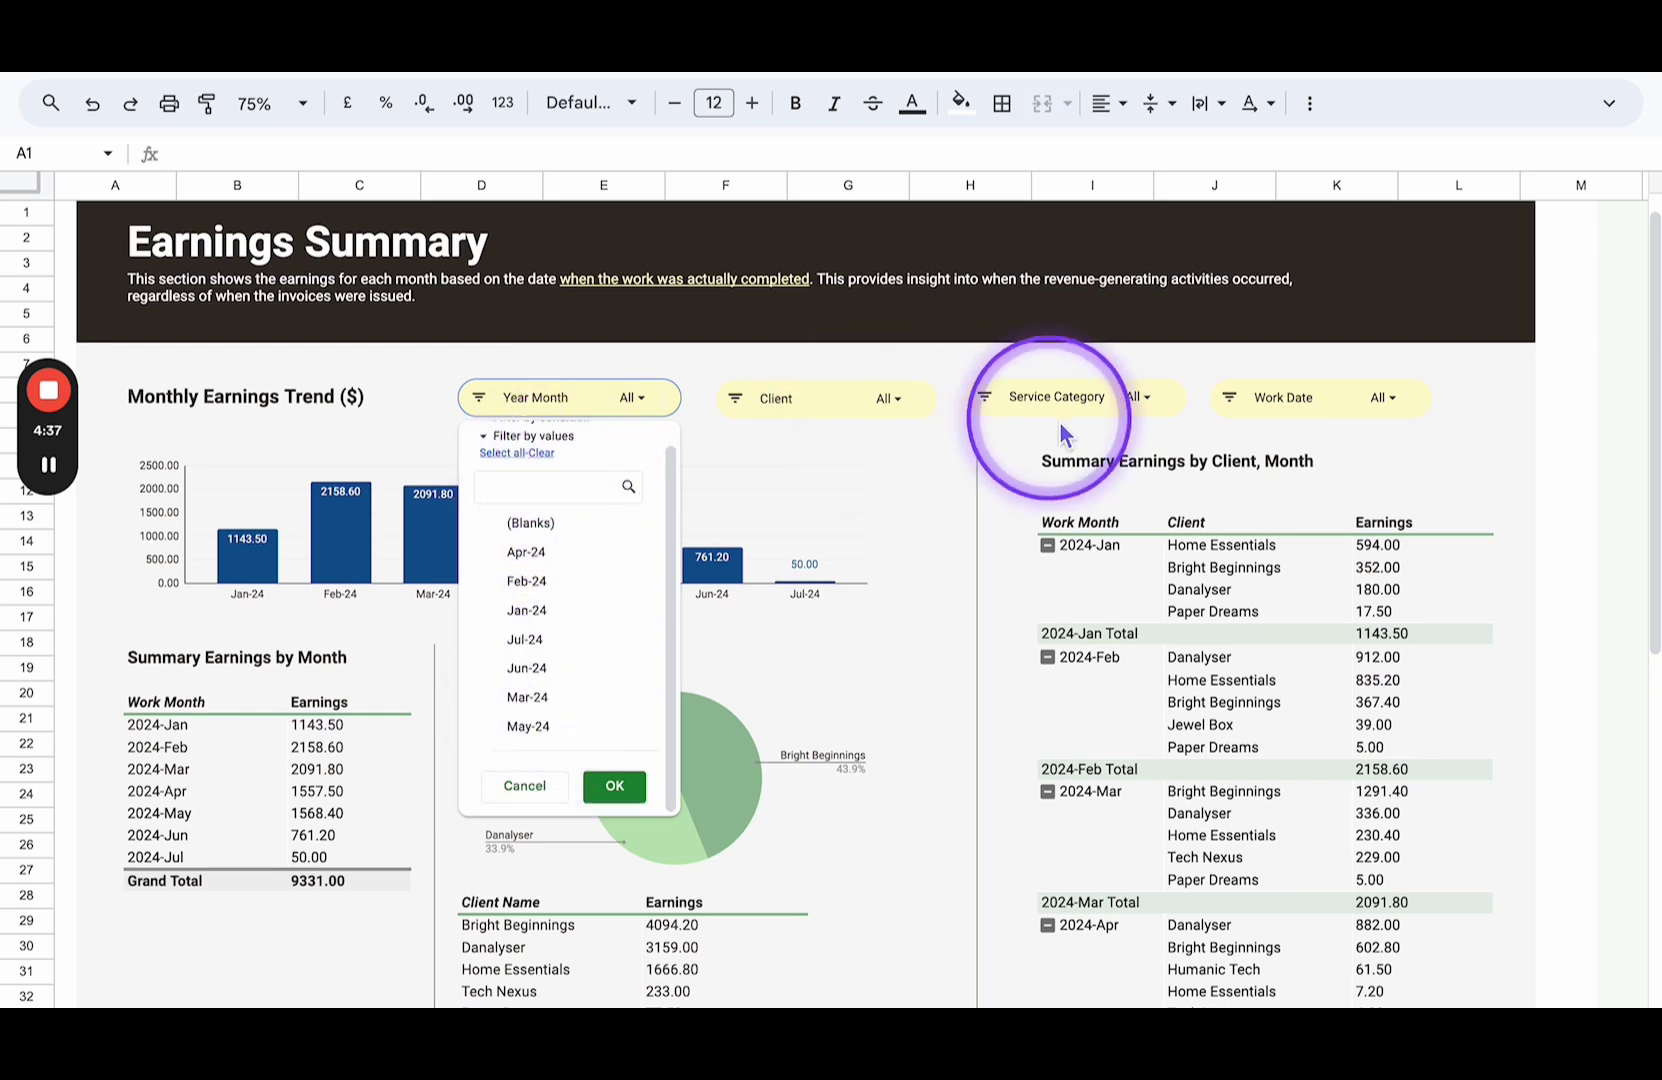
scroll(563, 700, "up", 1)
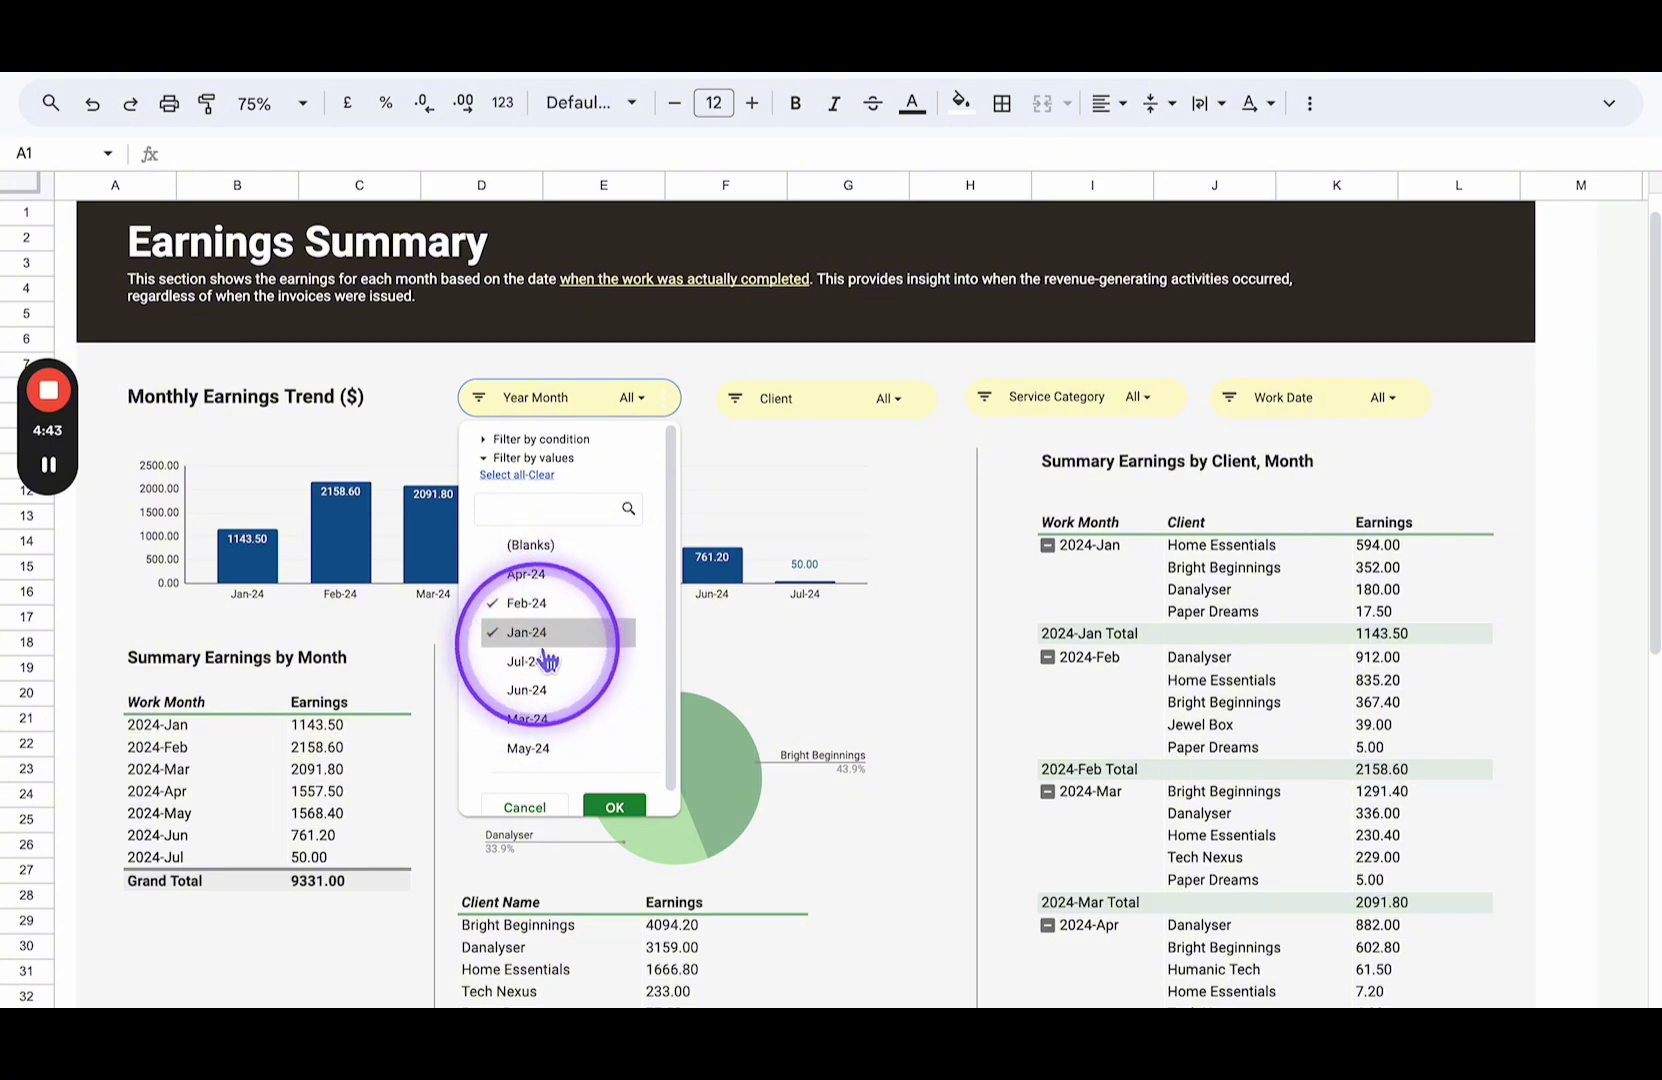
left_click(553, 606)
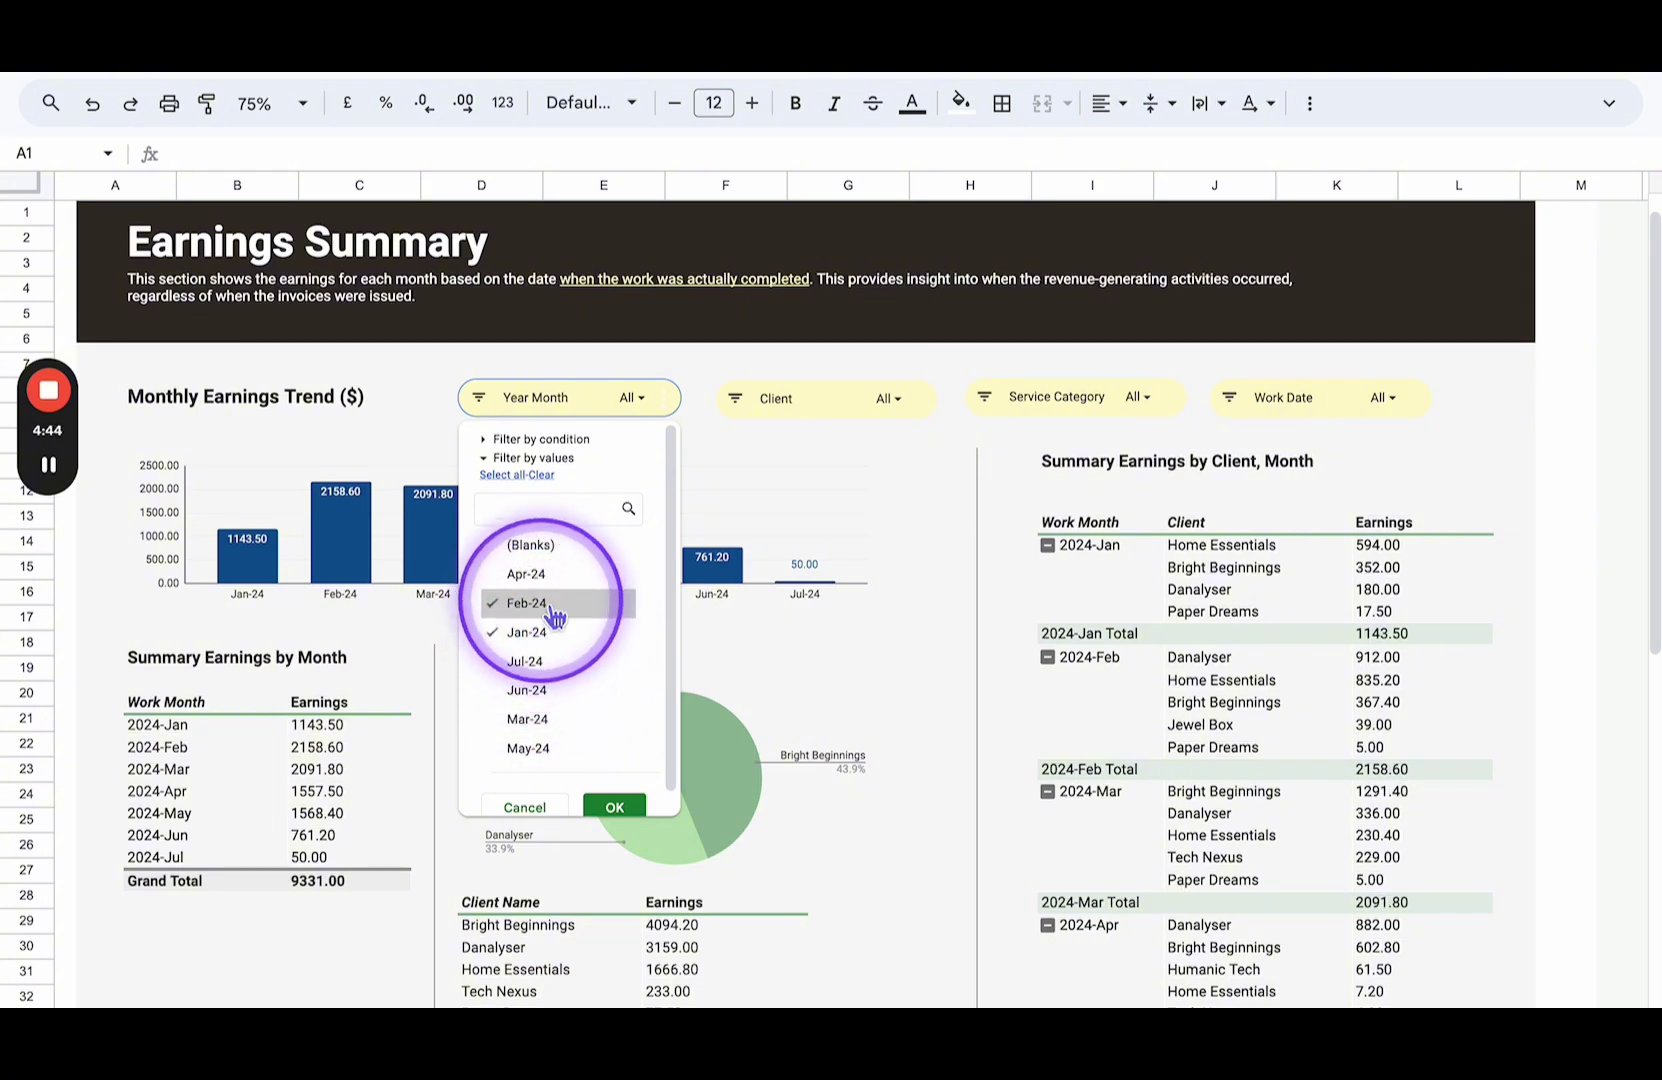
left_click(545, 720)
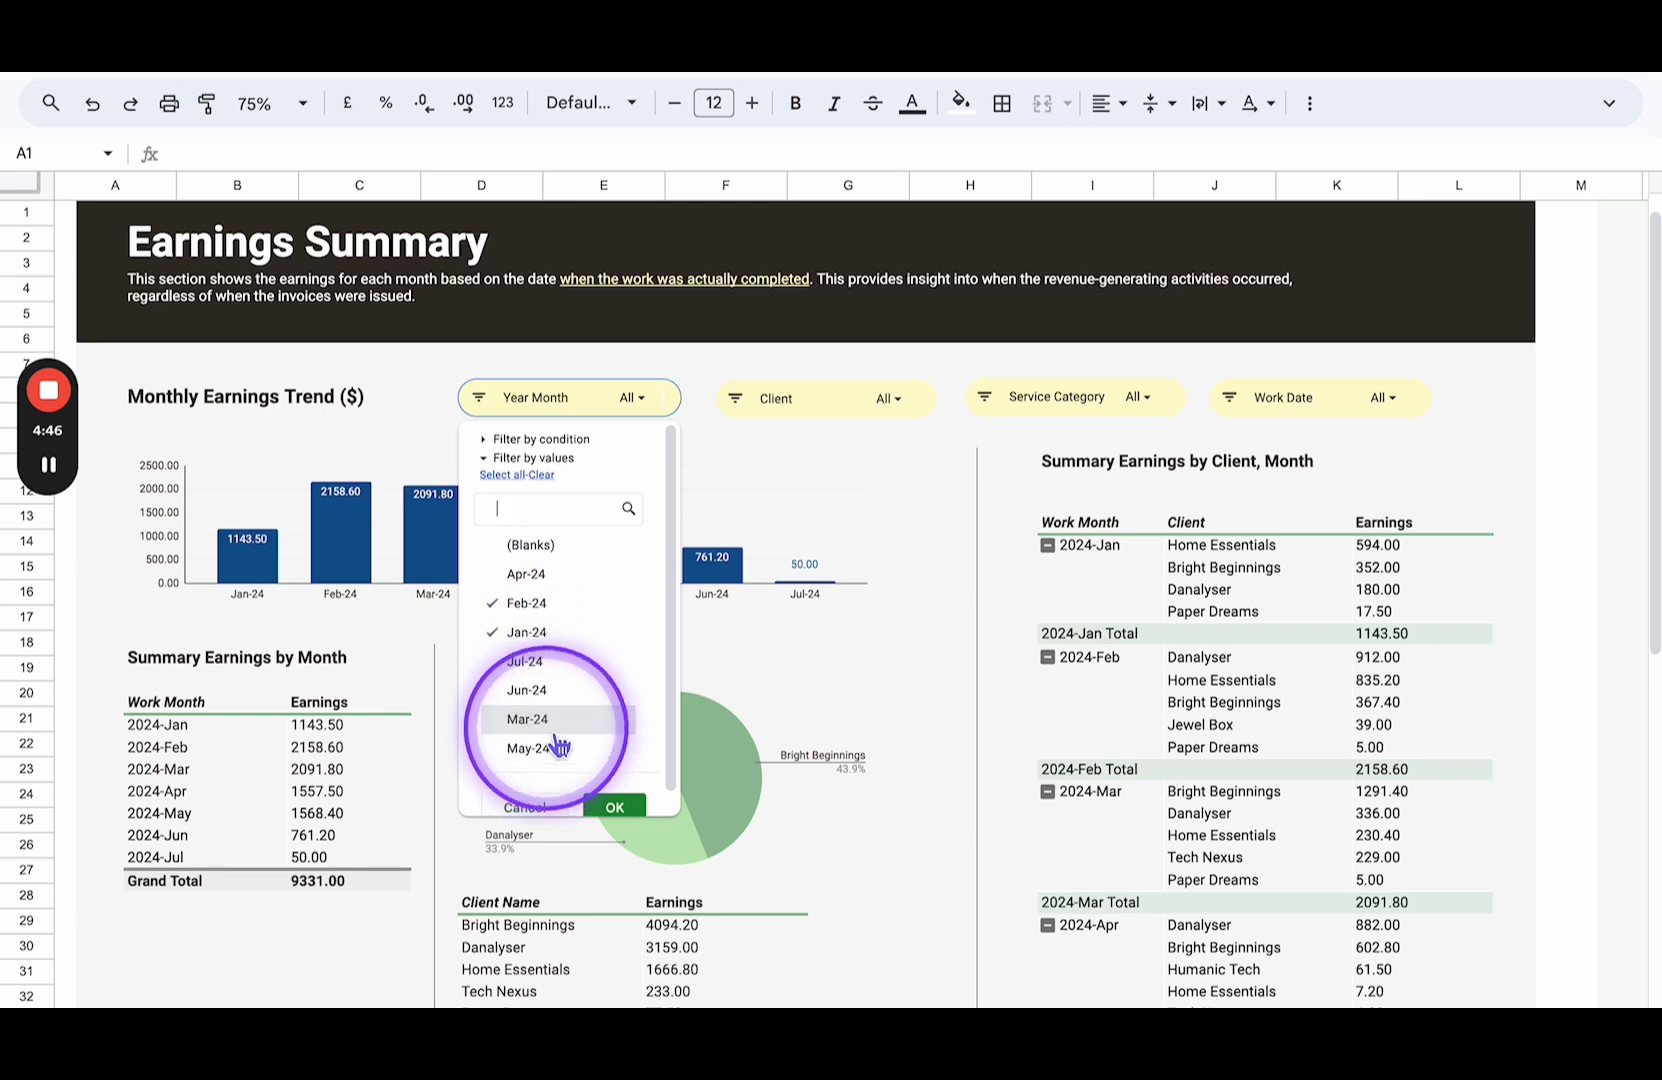
left_click(614, 808)
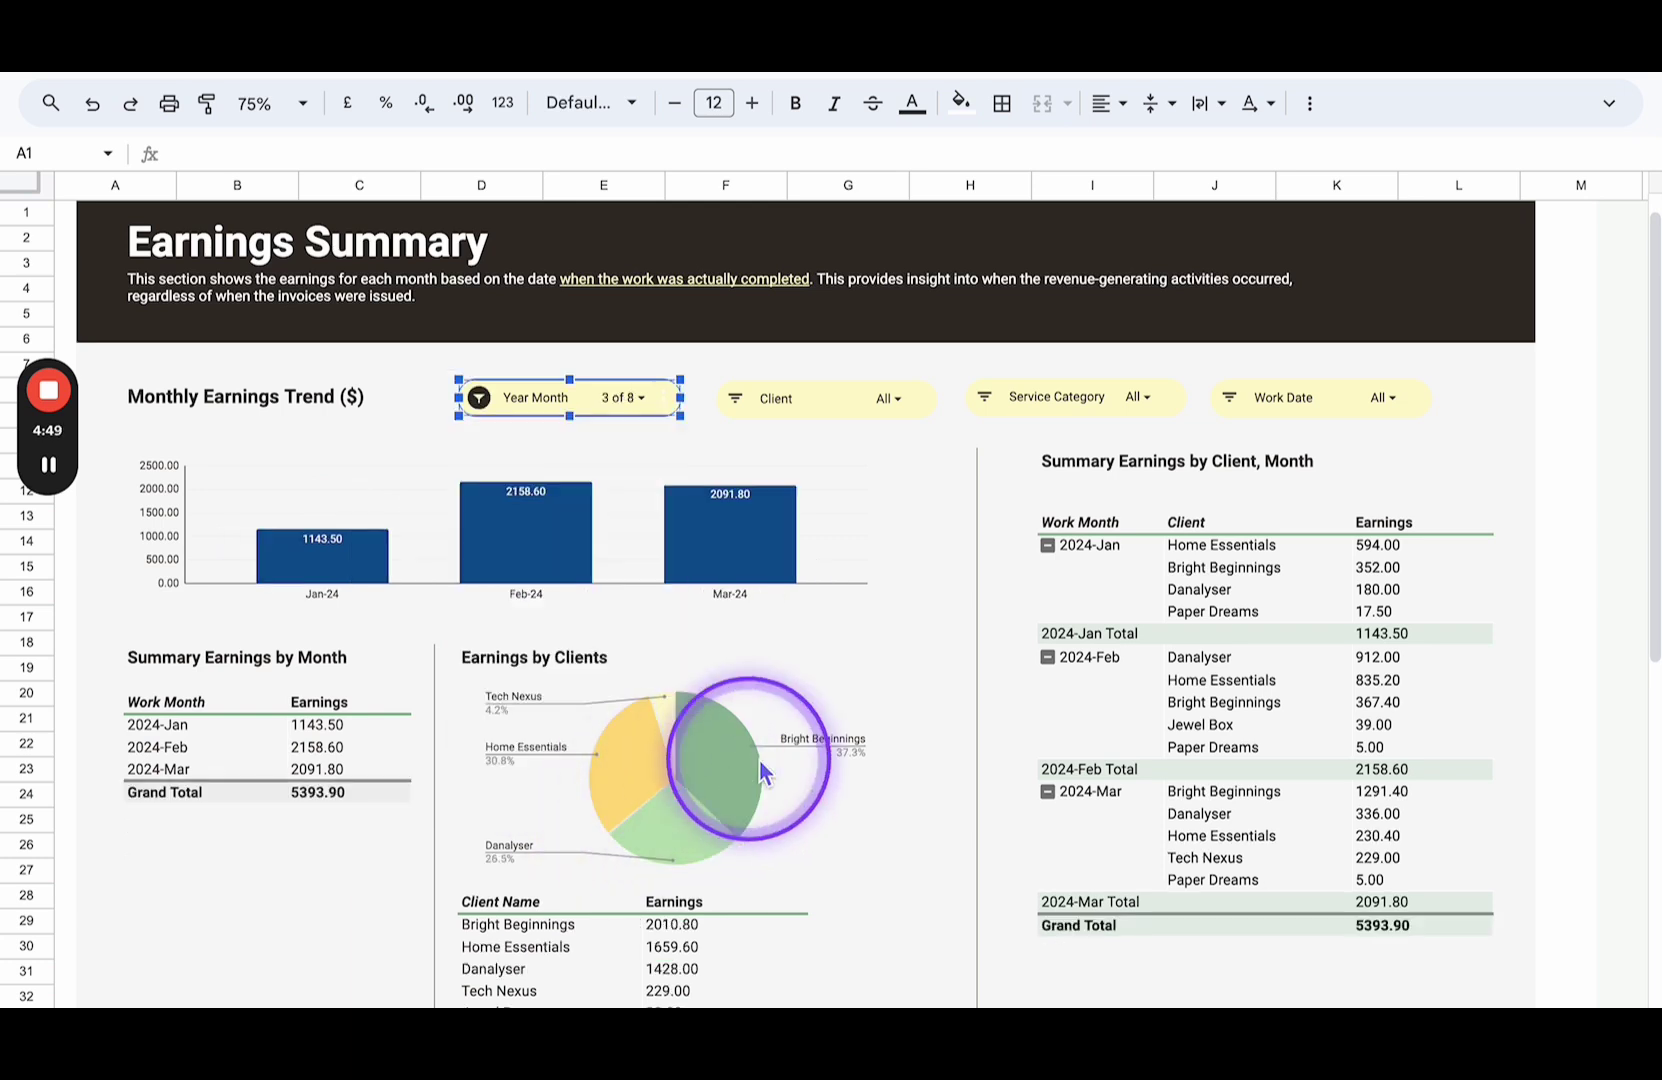
scroll(880, 714, "down", 1)
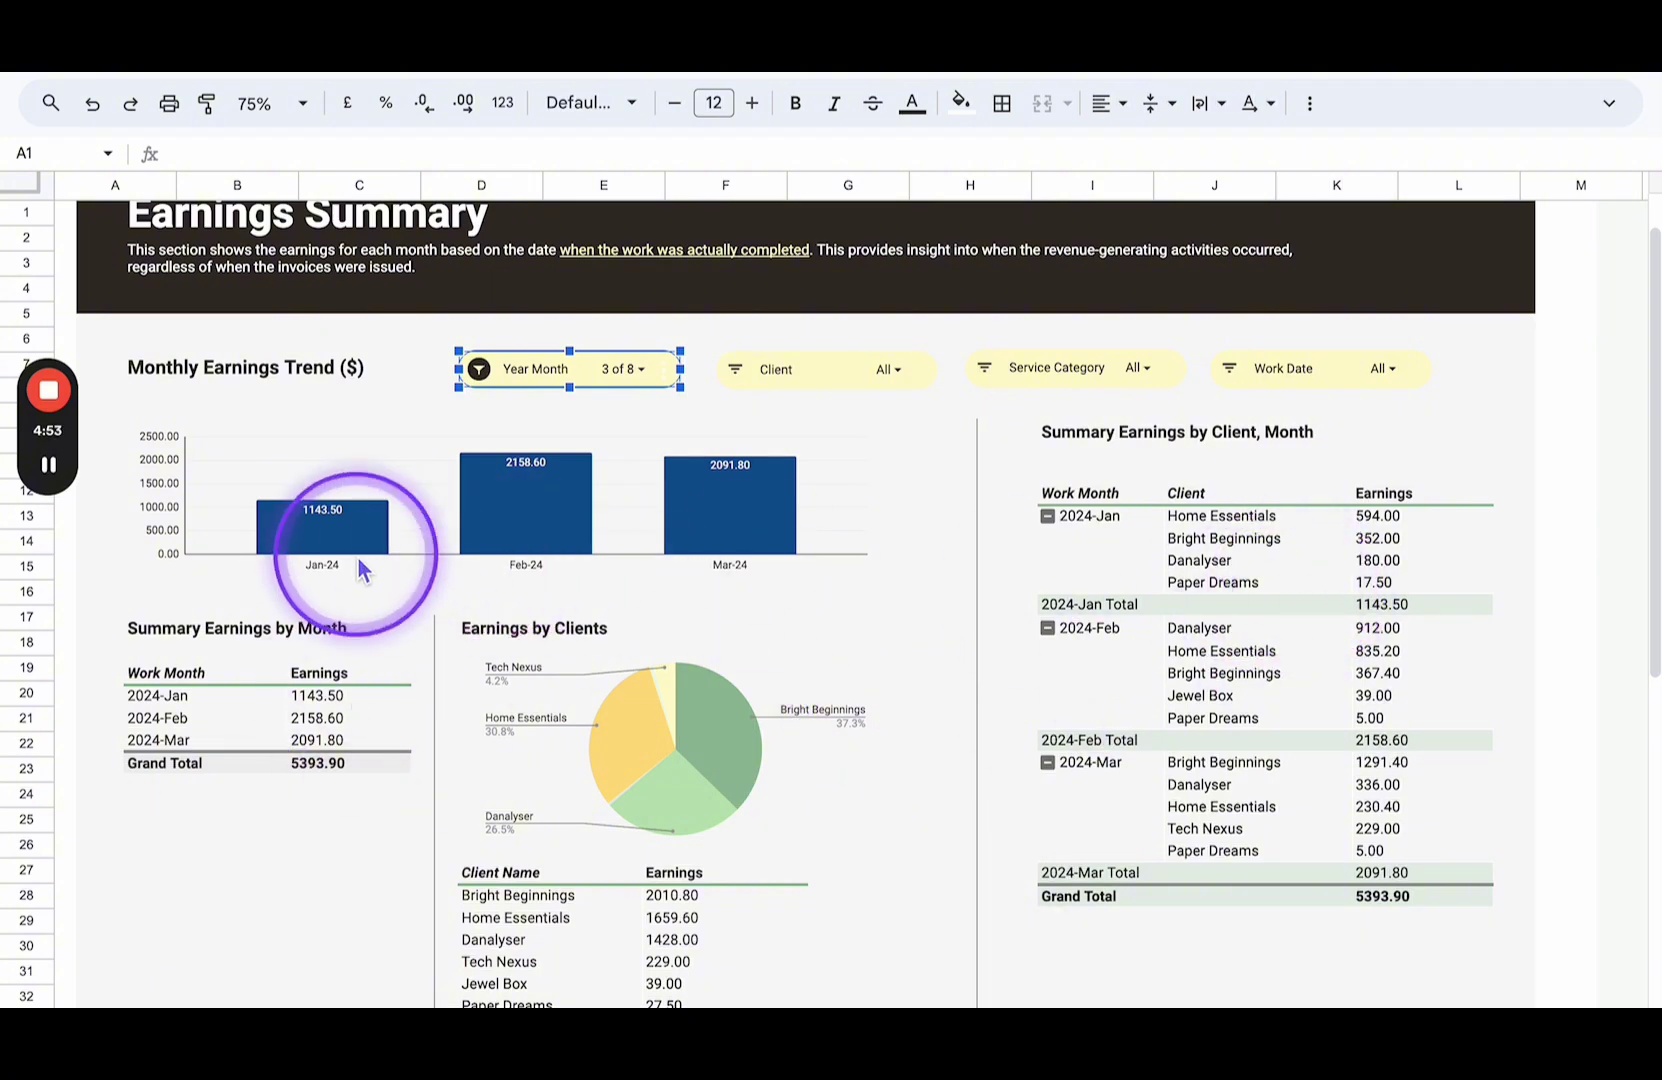
Reset the Year Month filter to include all months.
left_click(605, 369)
left_click(533, 429)
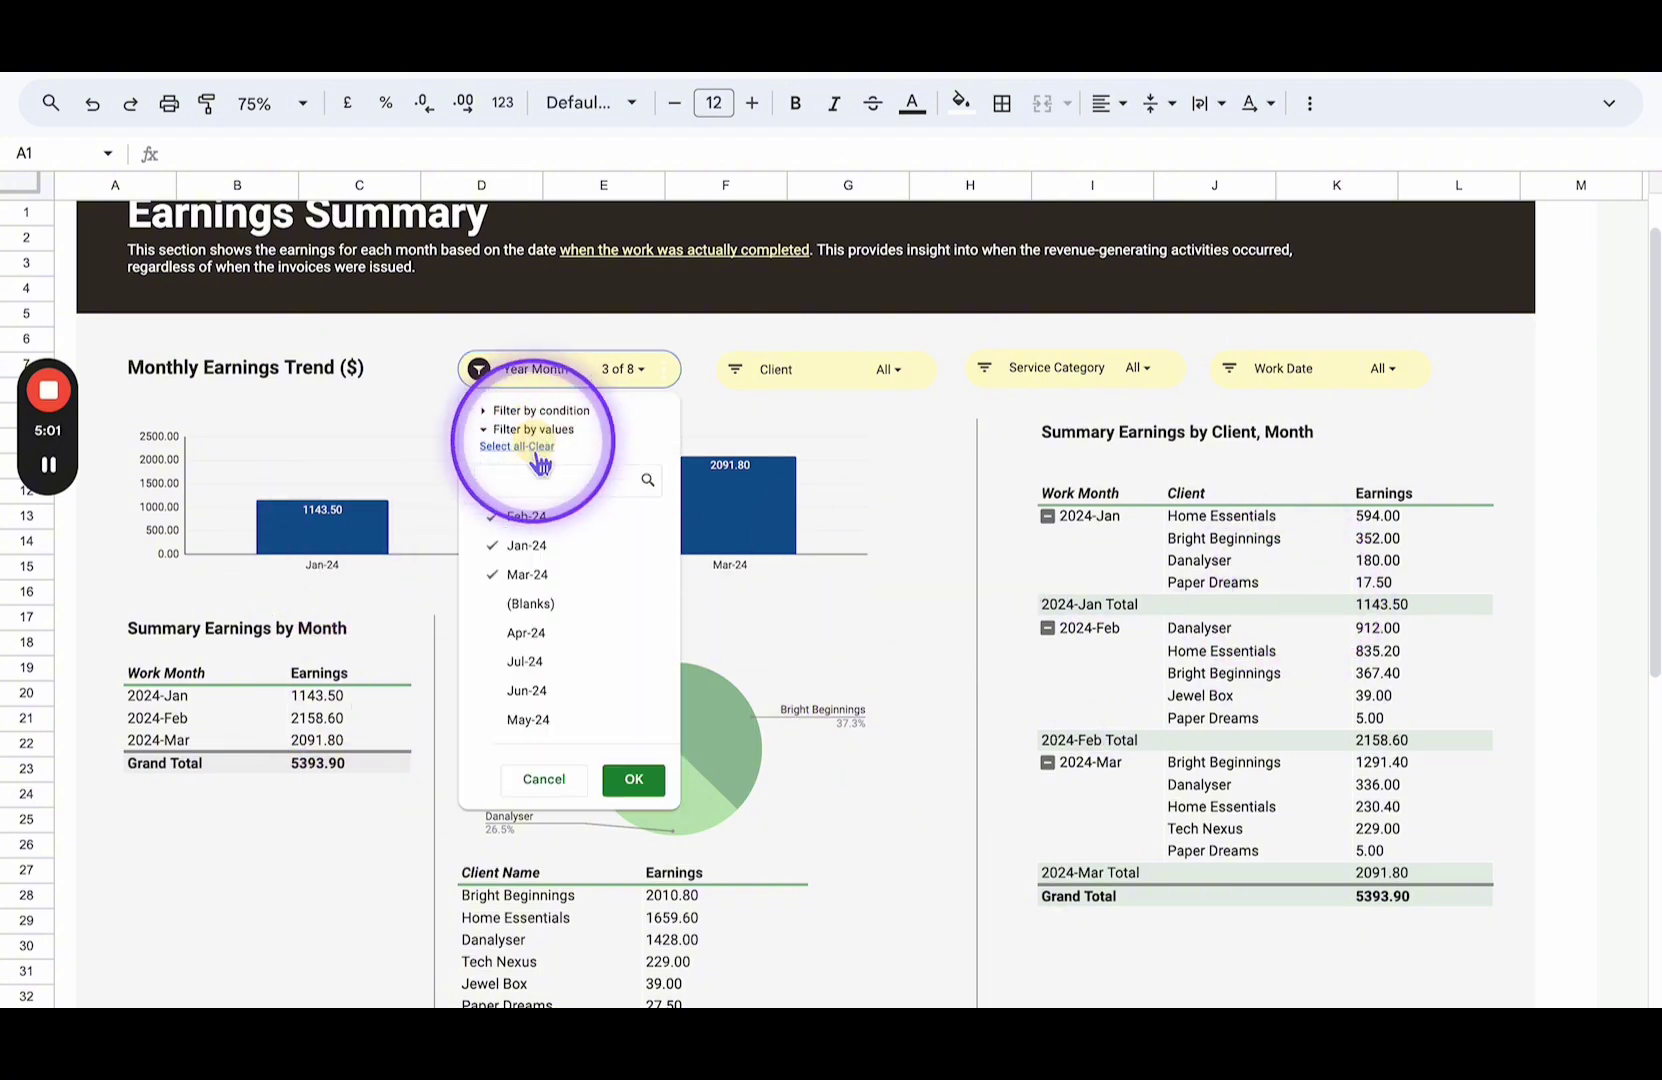
left_click(505, 448)
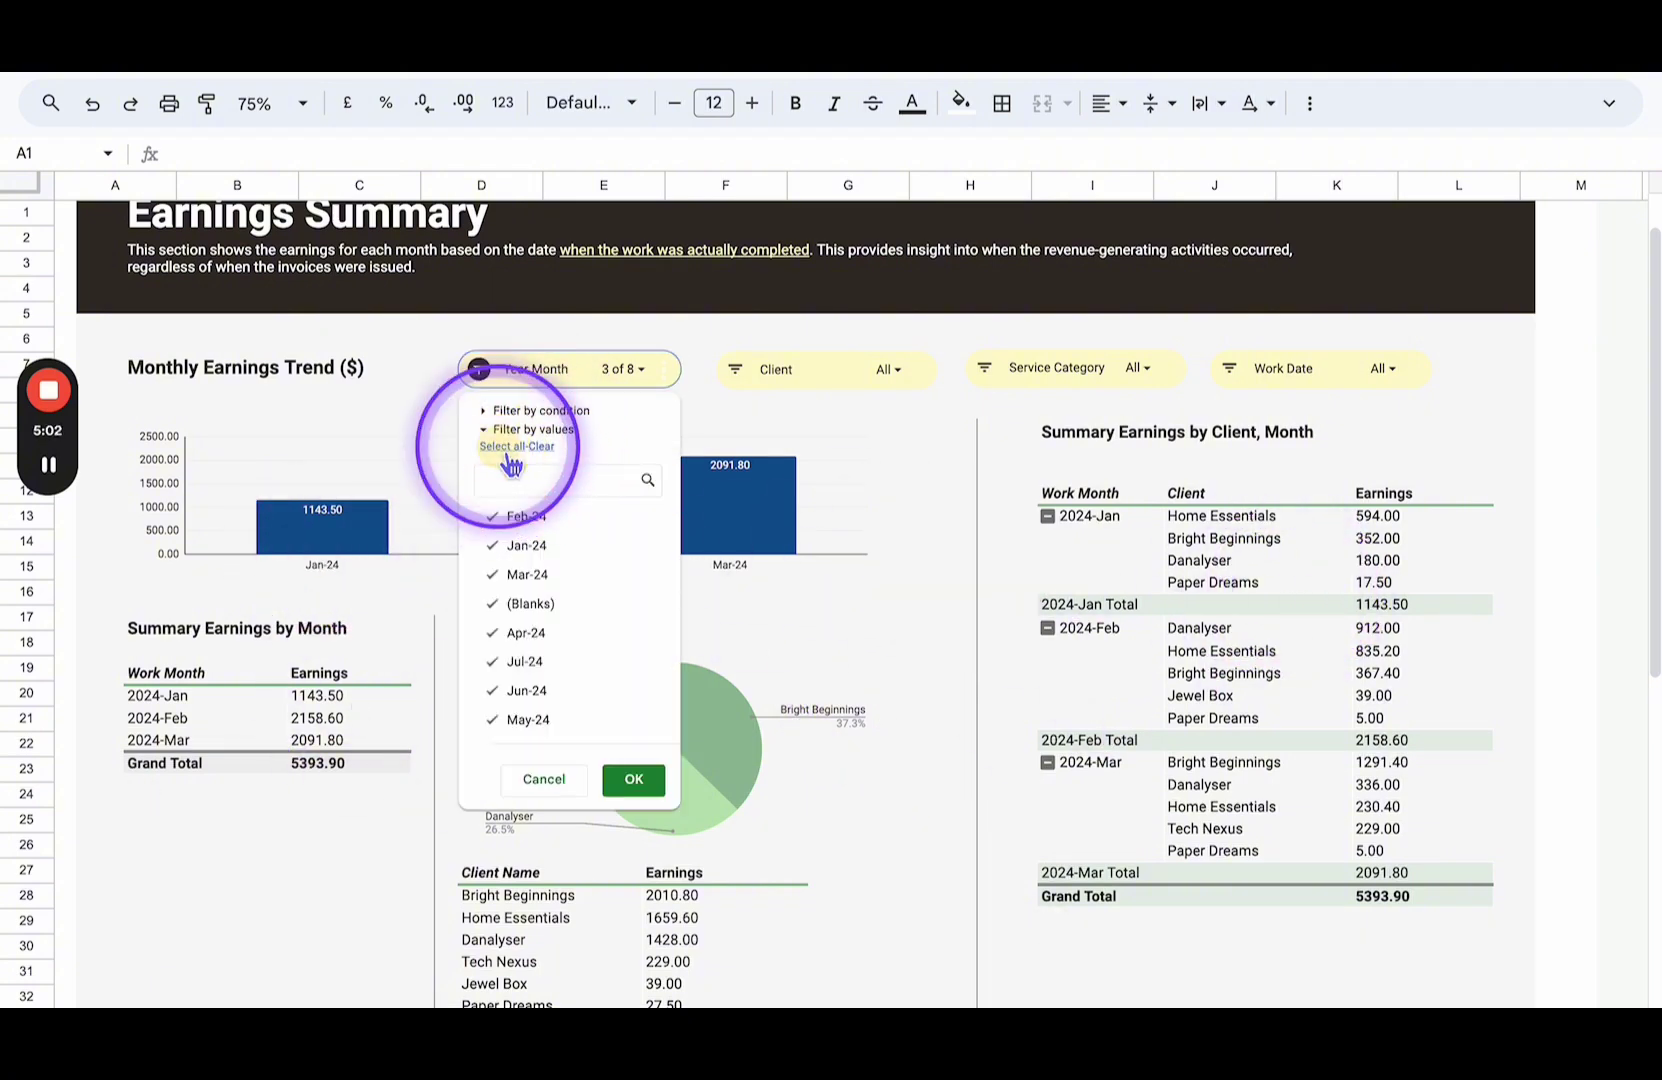
left_click(633, 779)
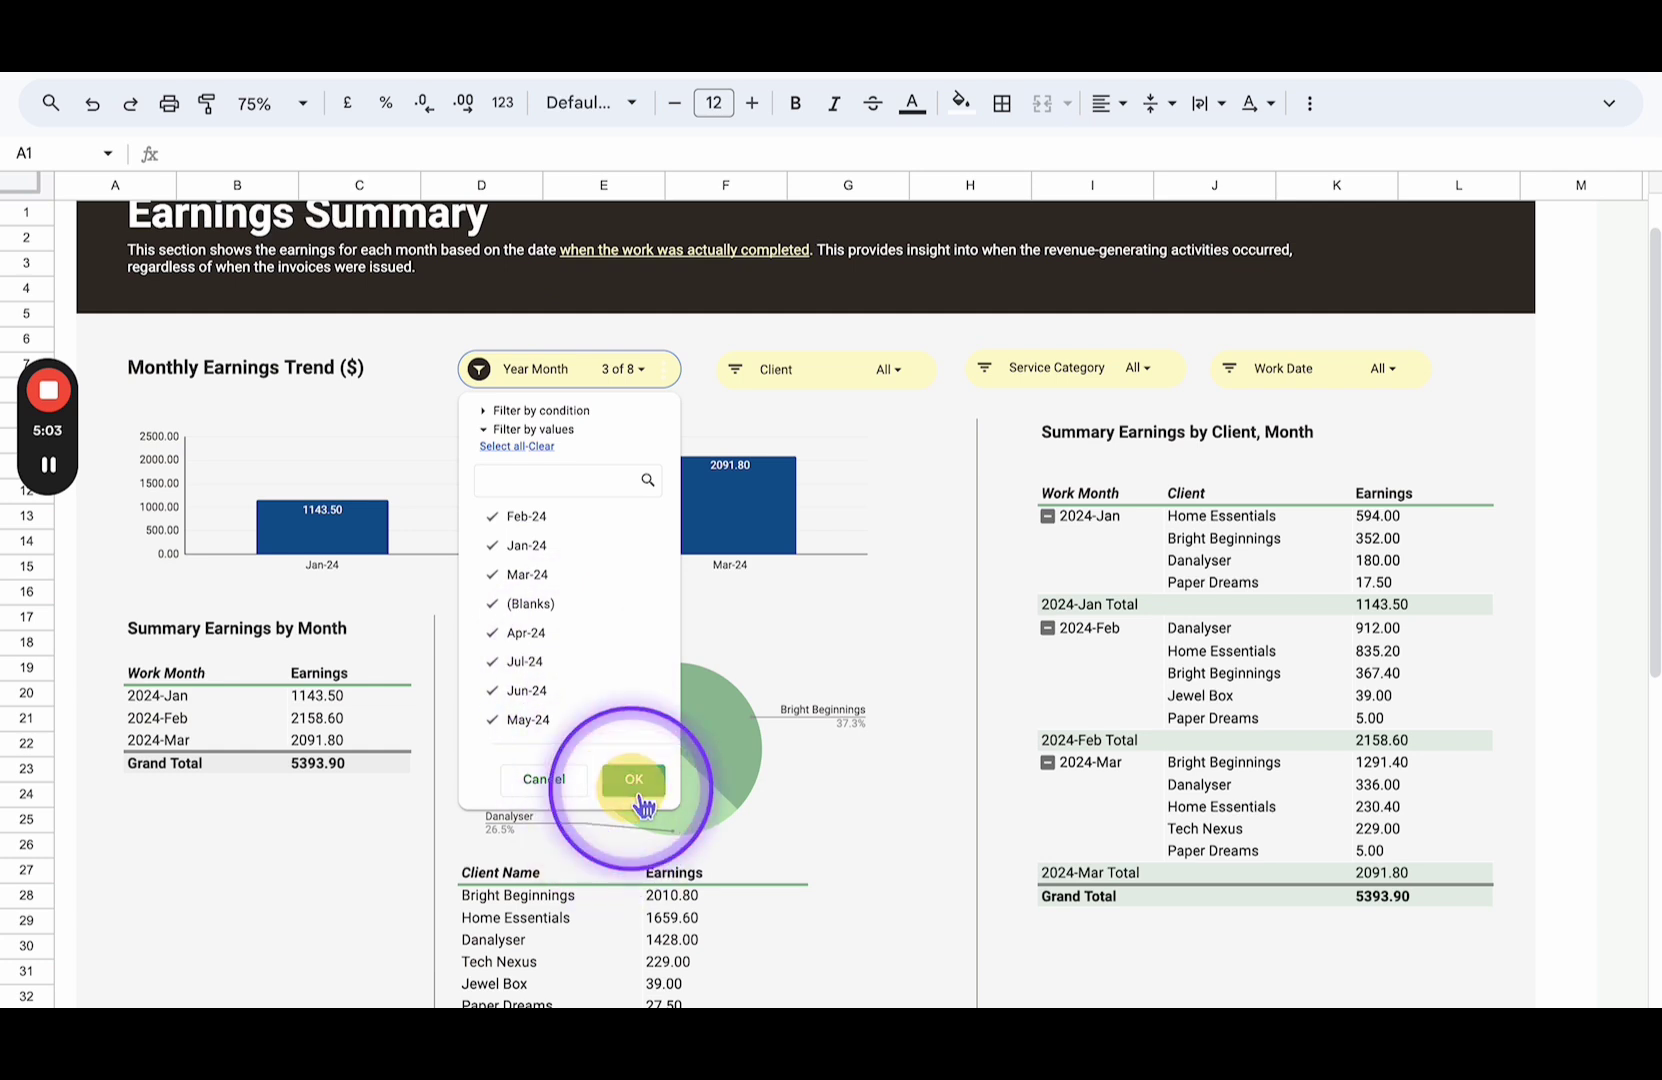
Filter the Earnings Summary by Client to show only Danalyser.
left_click(888, 370)
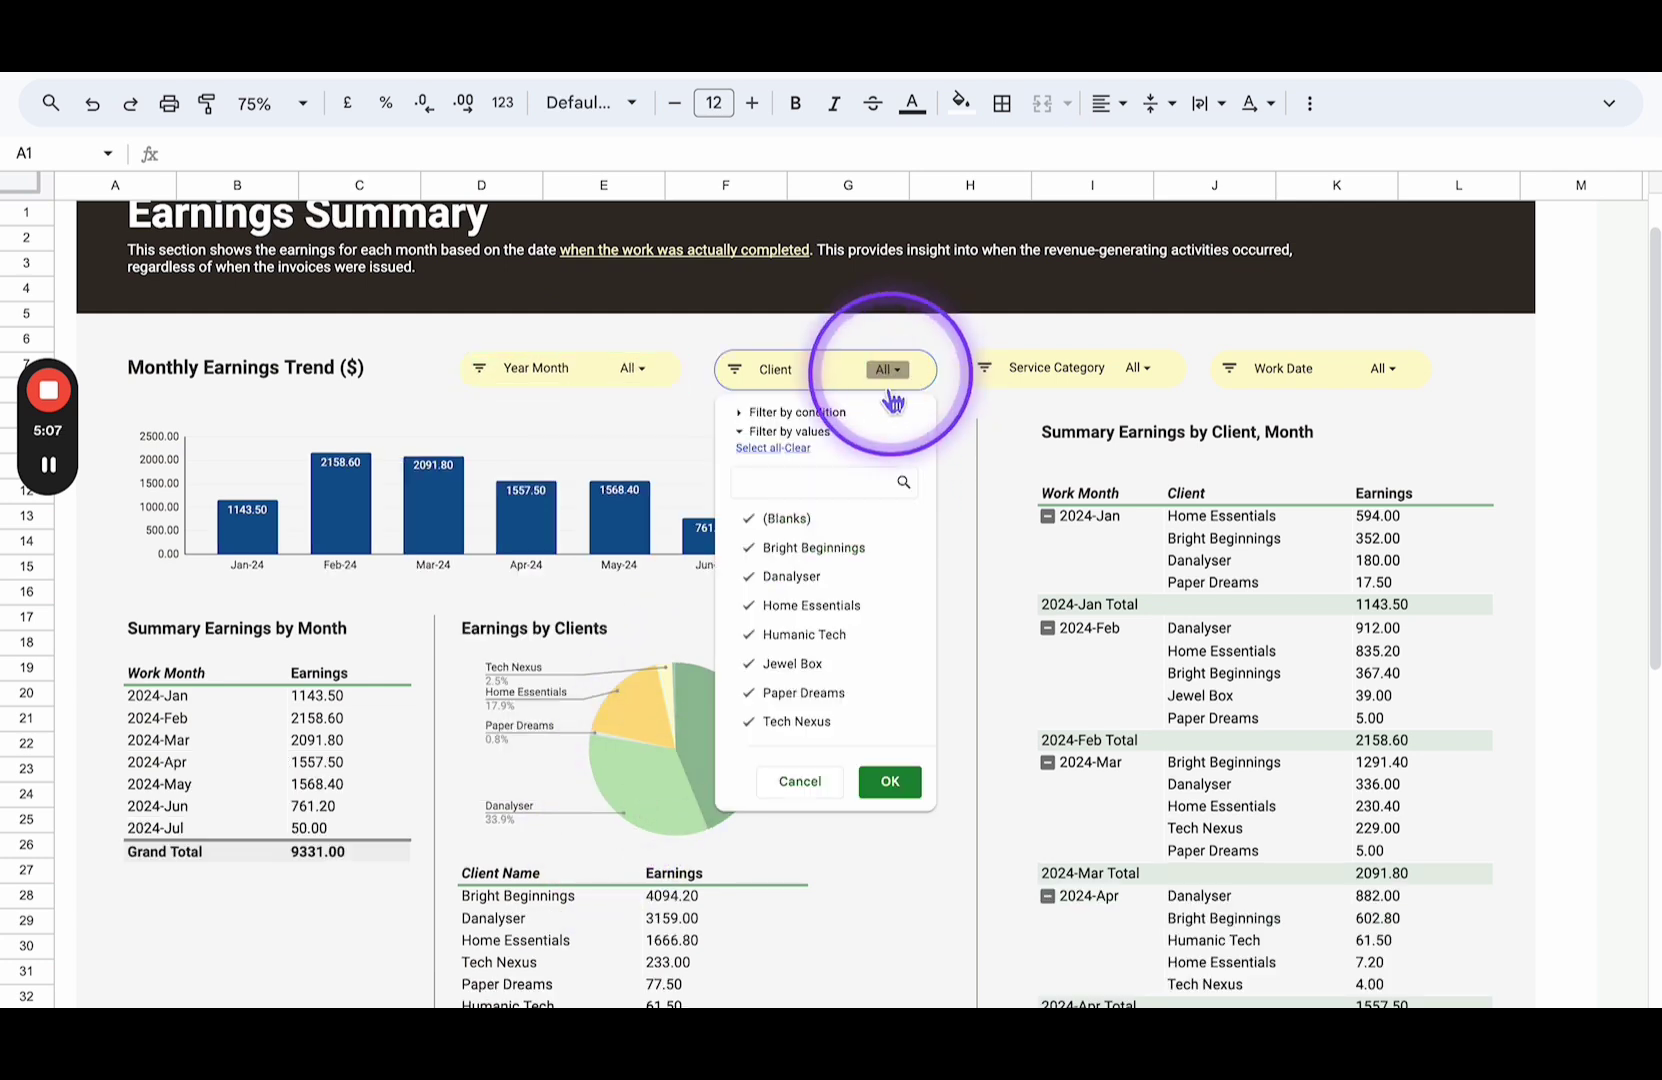
left_click(800, 450)
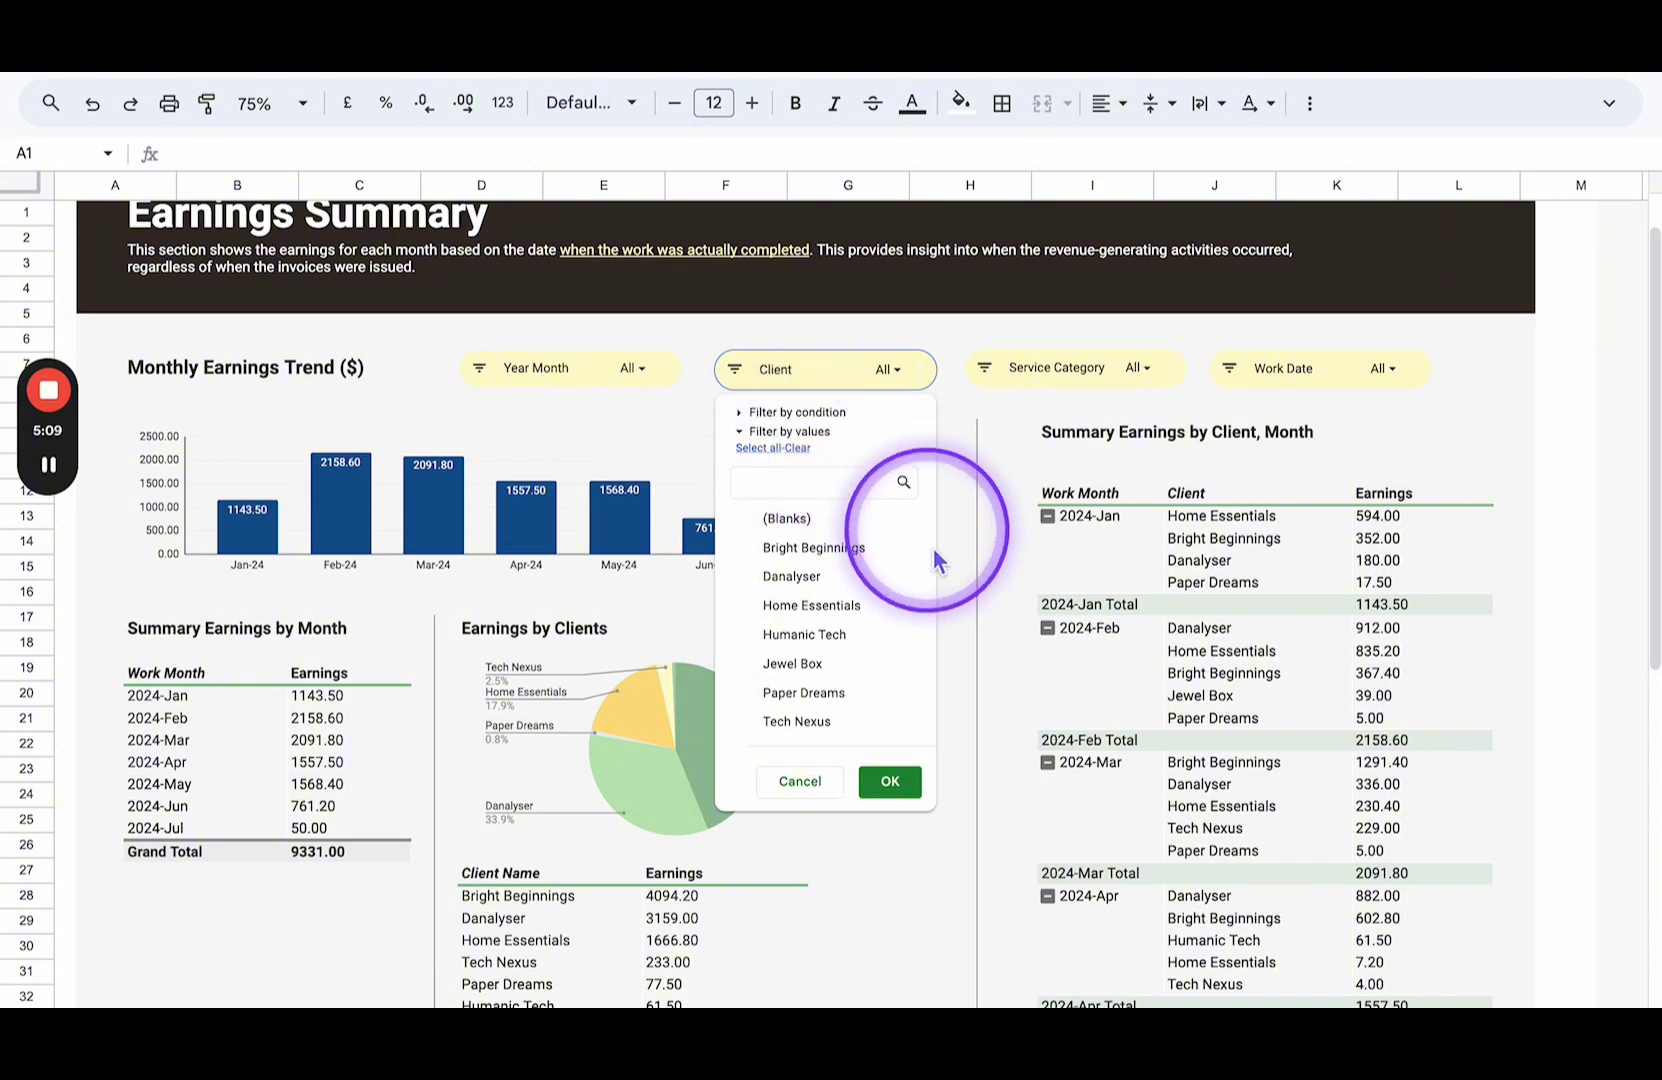
left_click(840, 585)
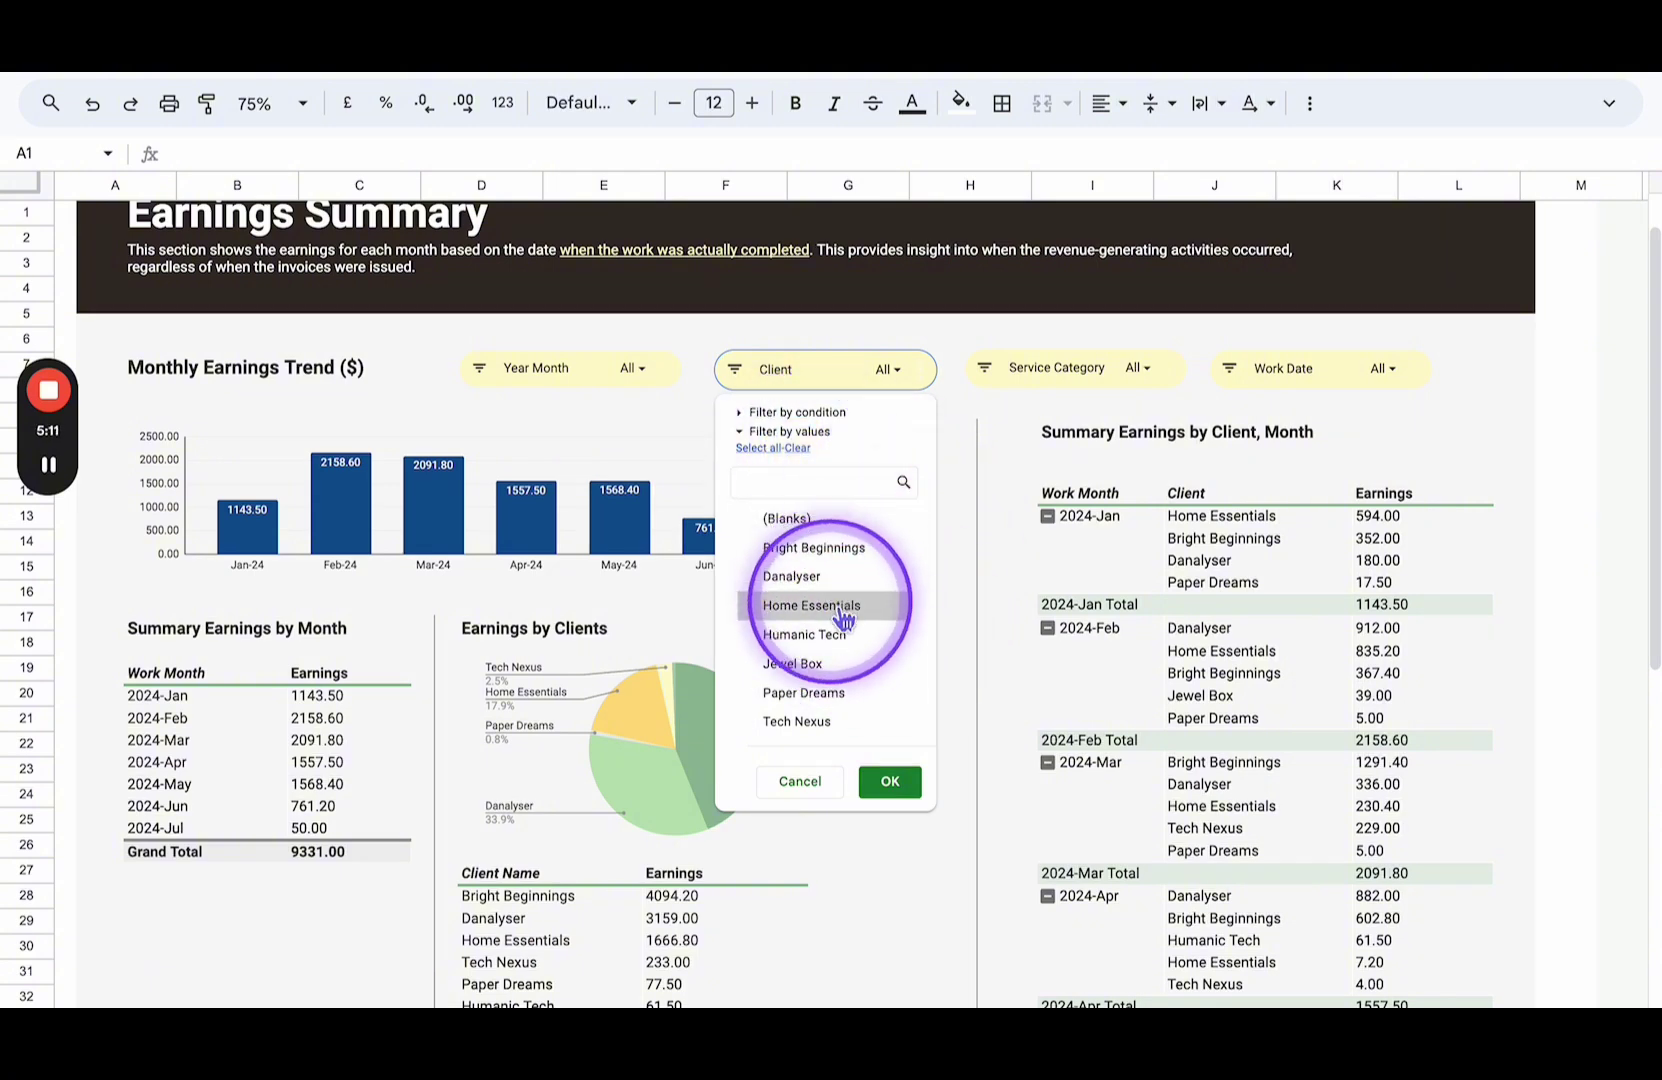
left_click(888, 803)
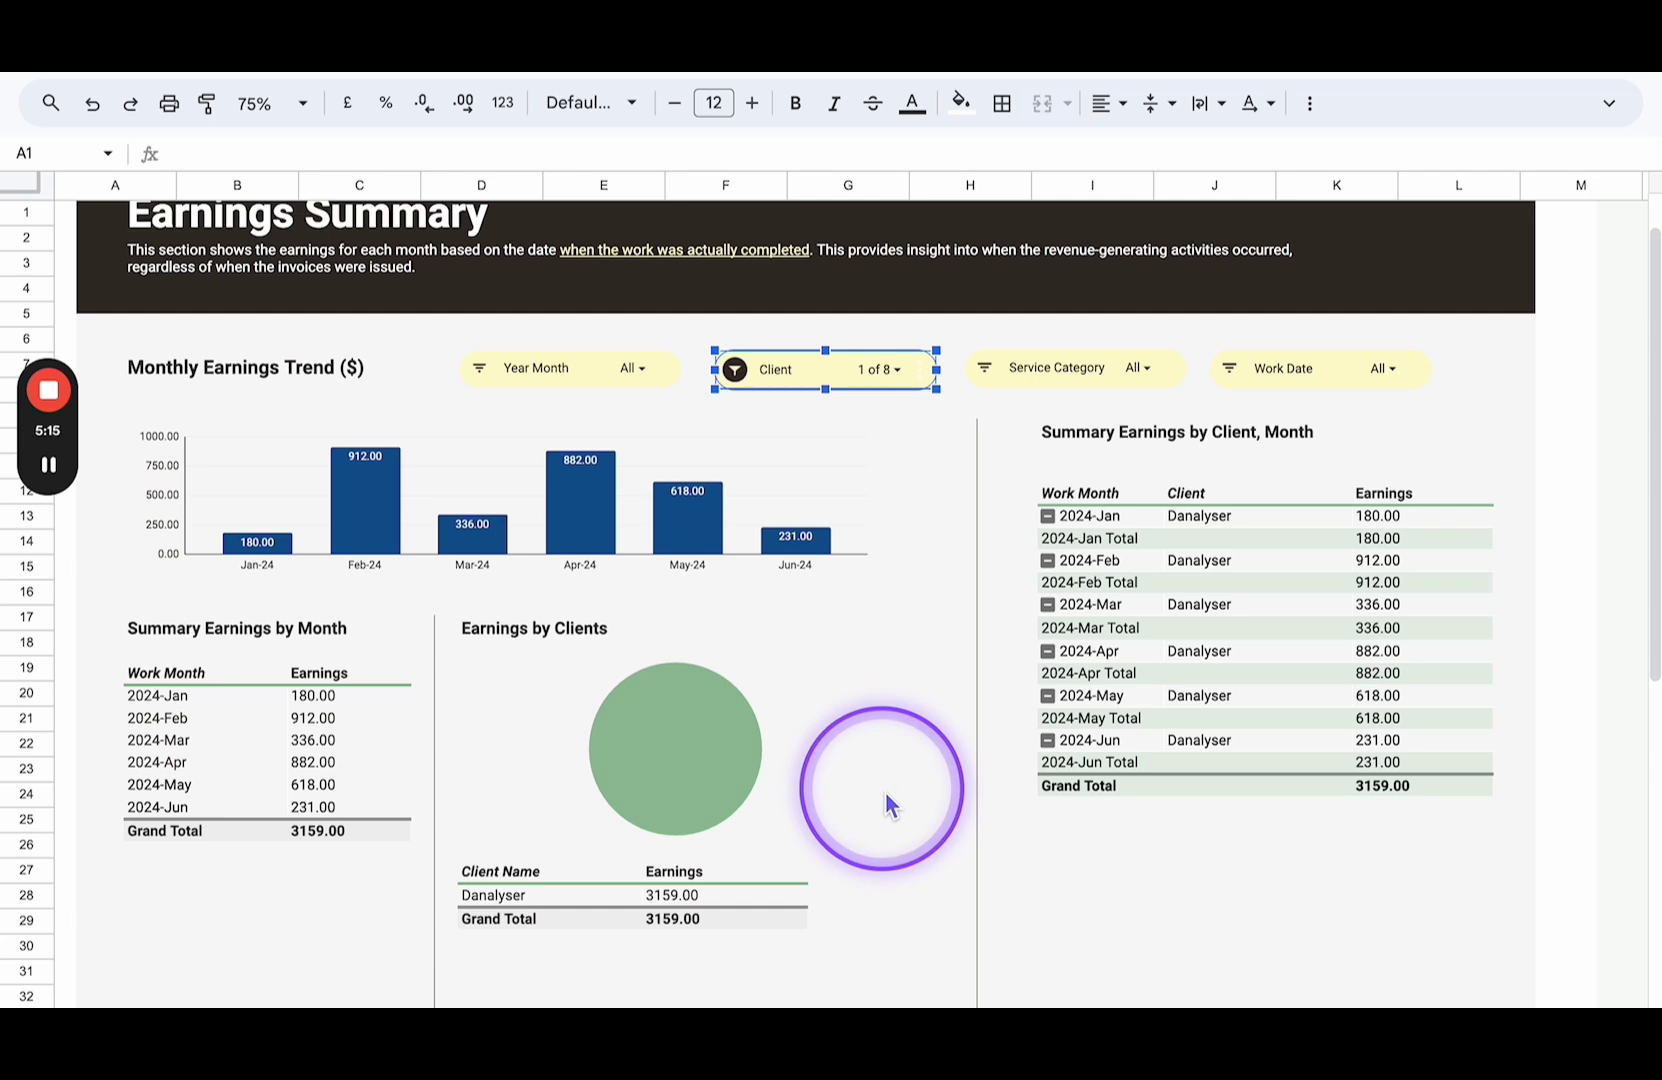
Reset the Client filter to include all clients.
left_click(885, 369)
left_click(760, 448)
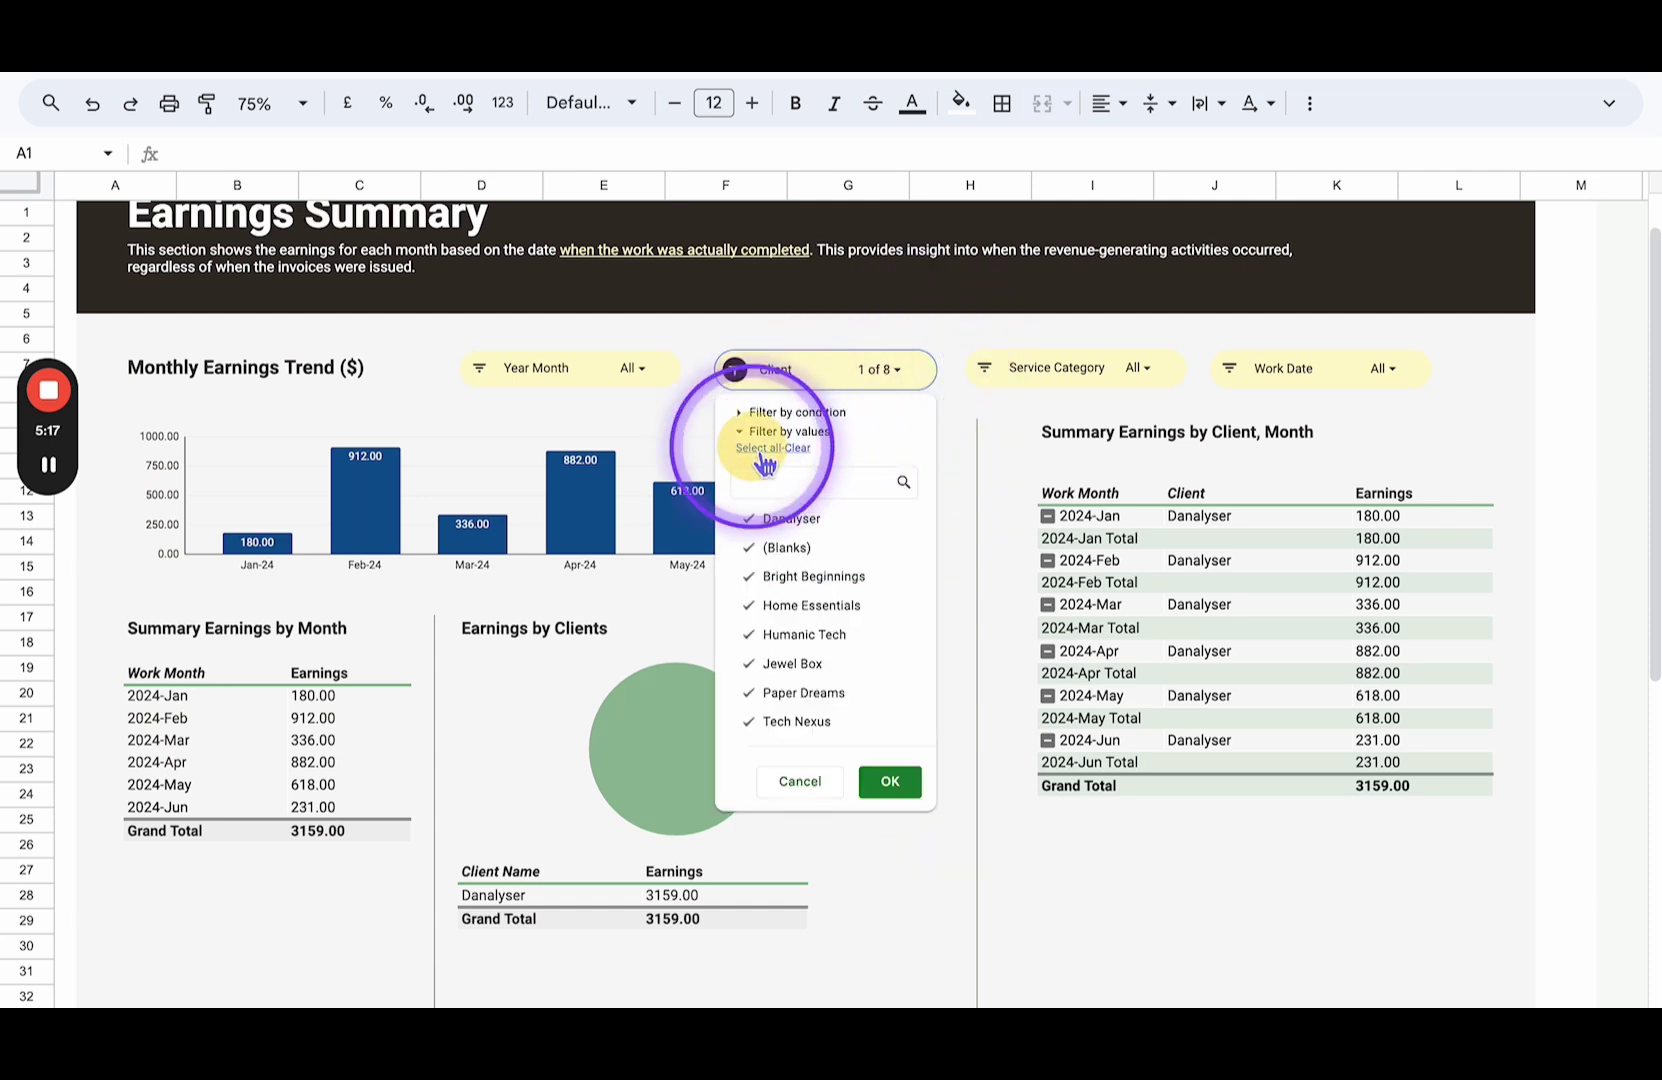
left_click(889, 781)
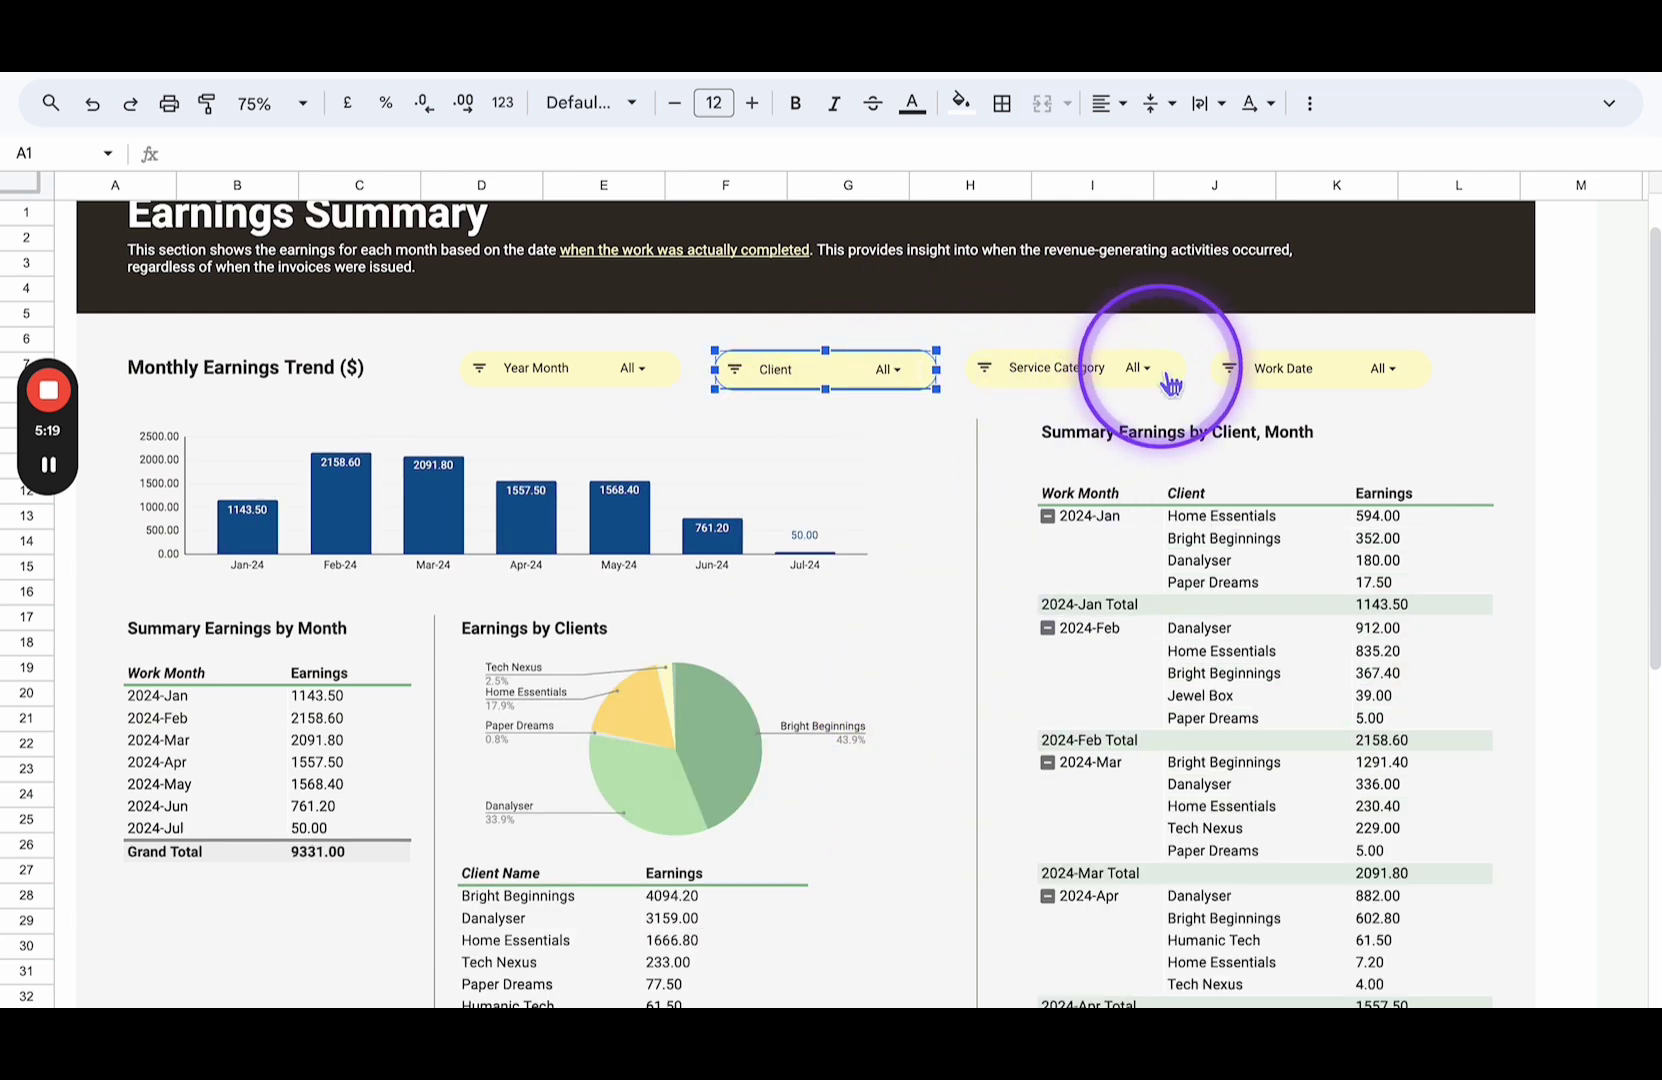
Filter the Earnings Summary by Service Category to show only Blogging, Marketing and Video Editing.
left_click(1150, 372)
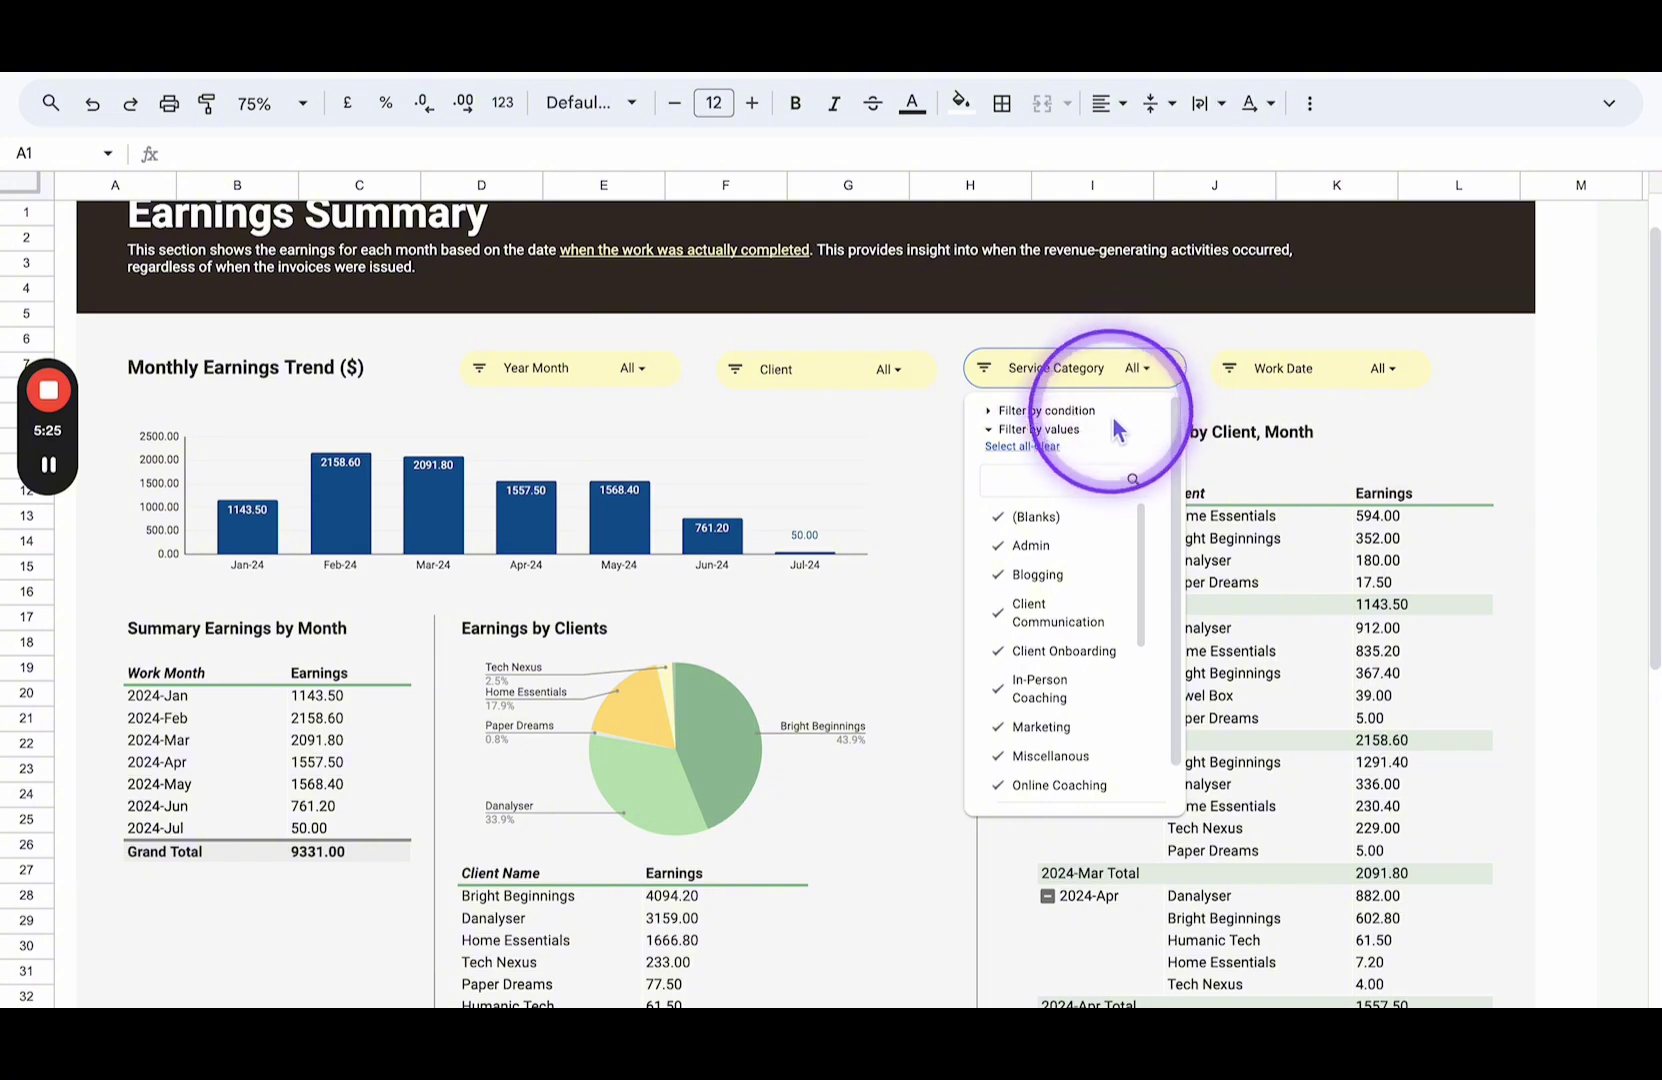
left_click(1048, 450)
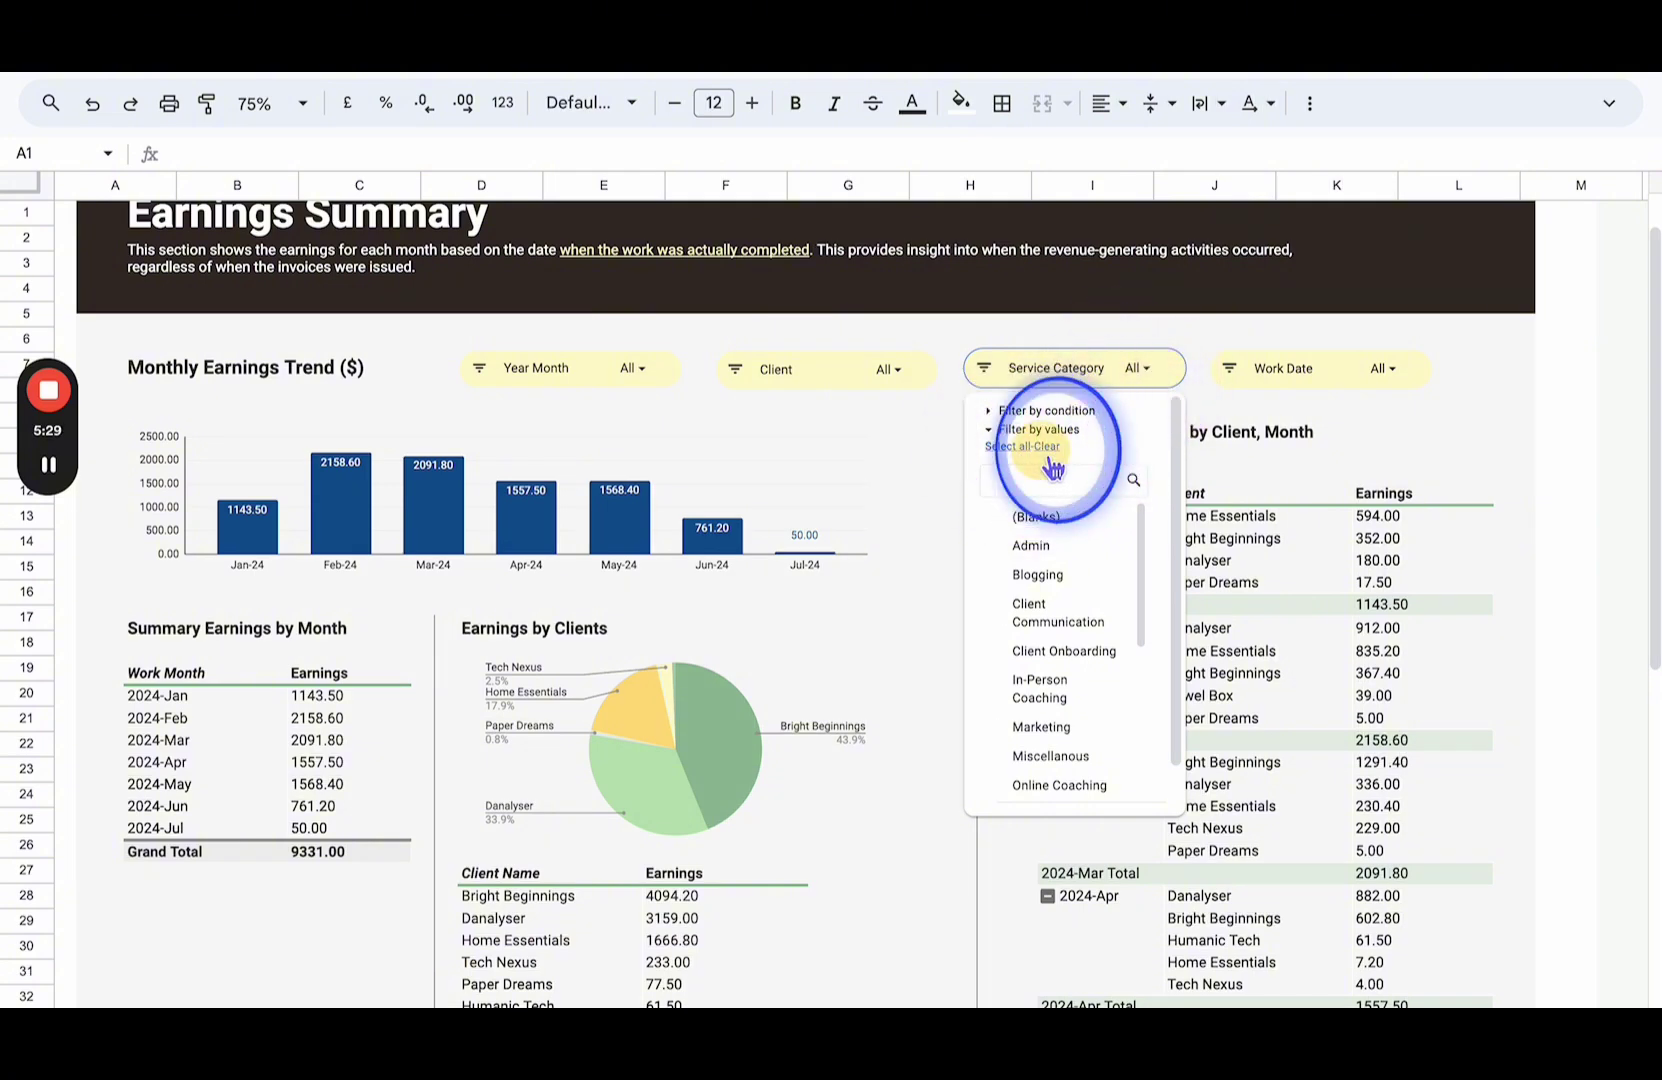
scroll(1100, 735, "down", 3)
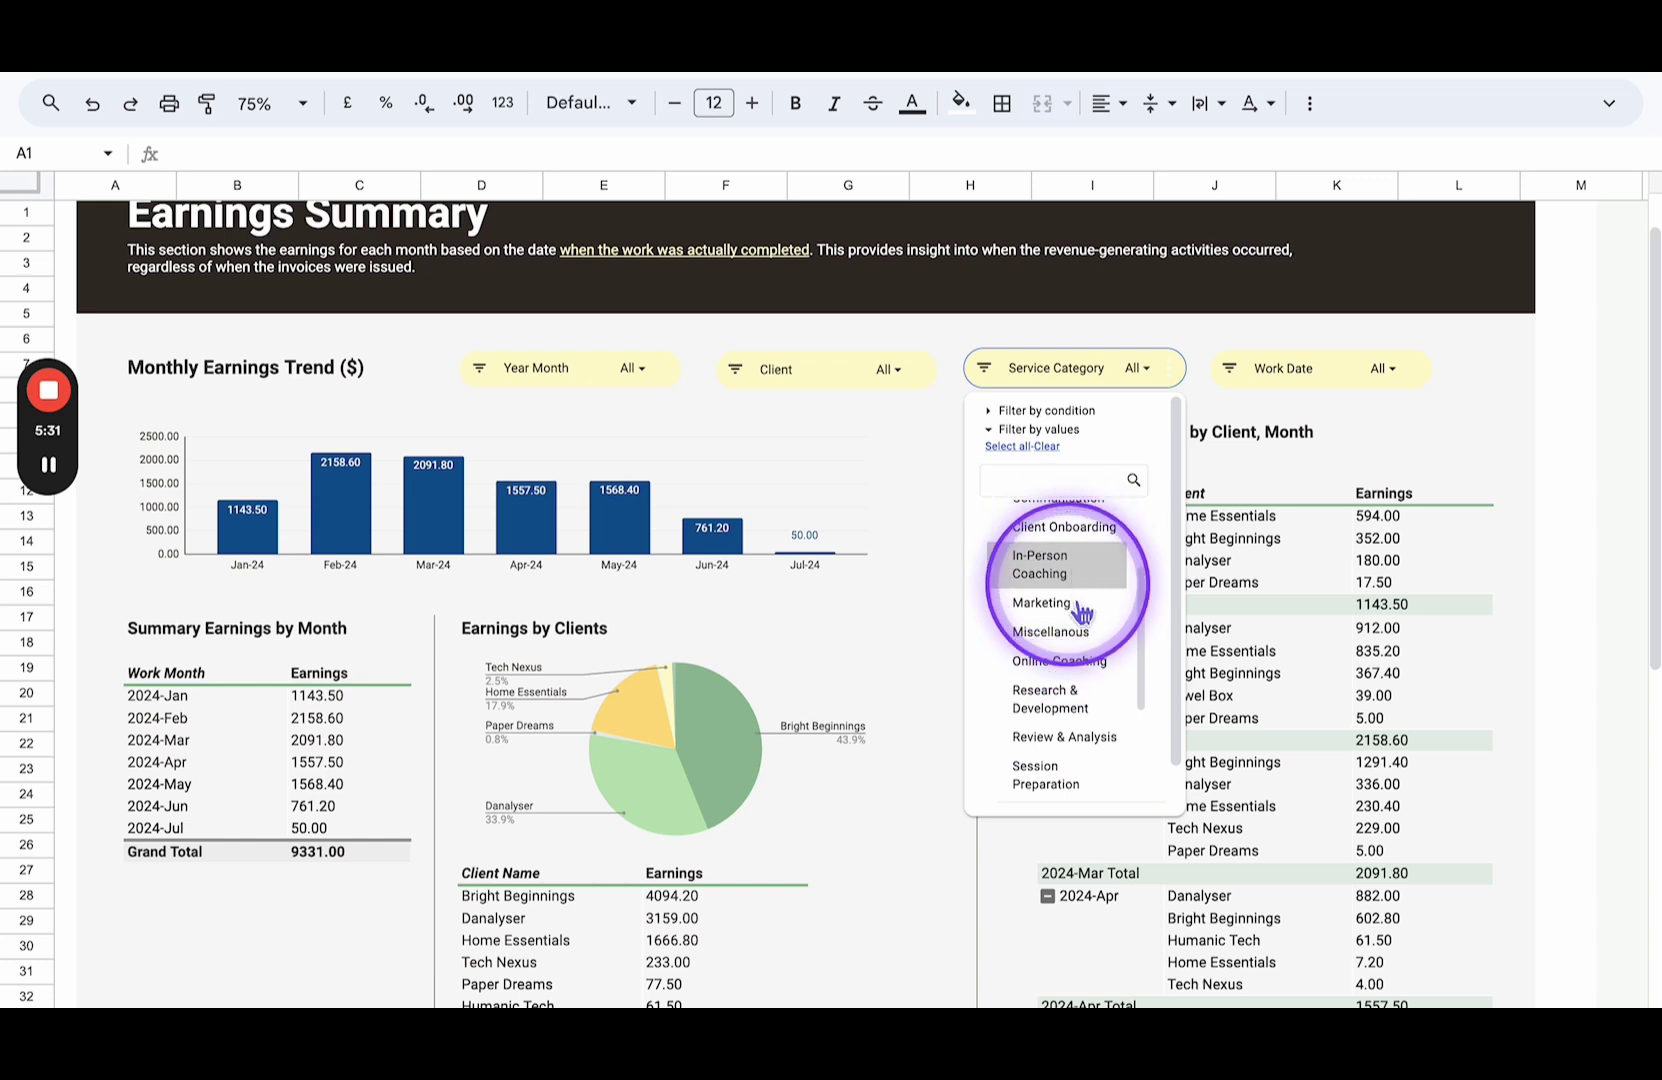
scroll(1082, 612, "up", 1)
scroll(1082, 620, "down", 3)
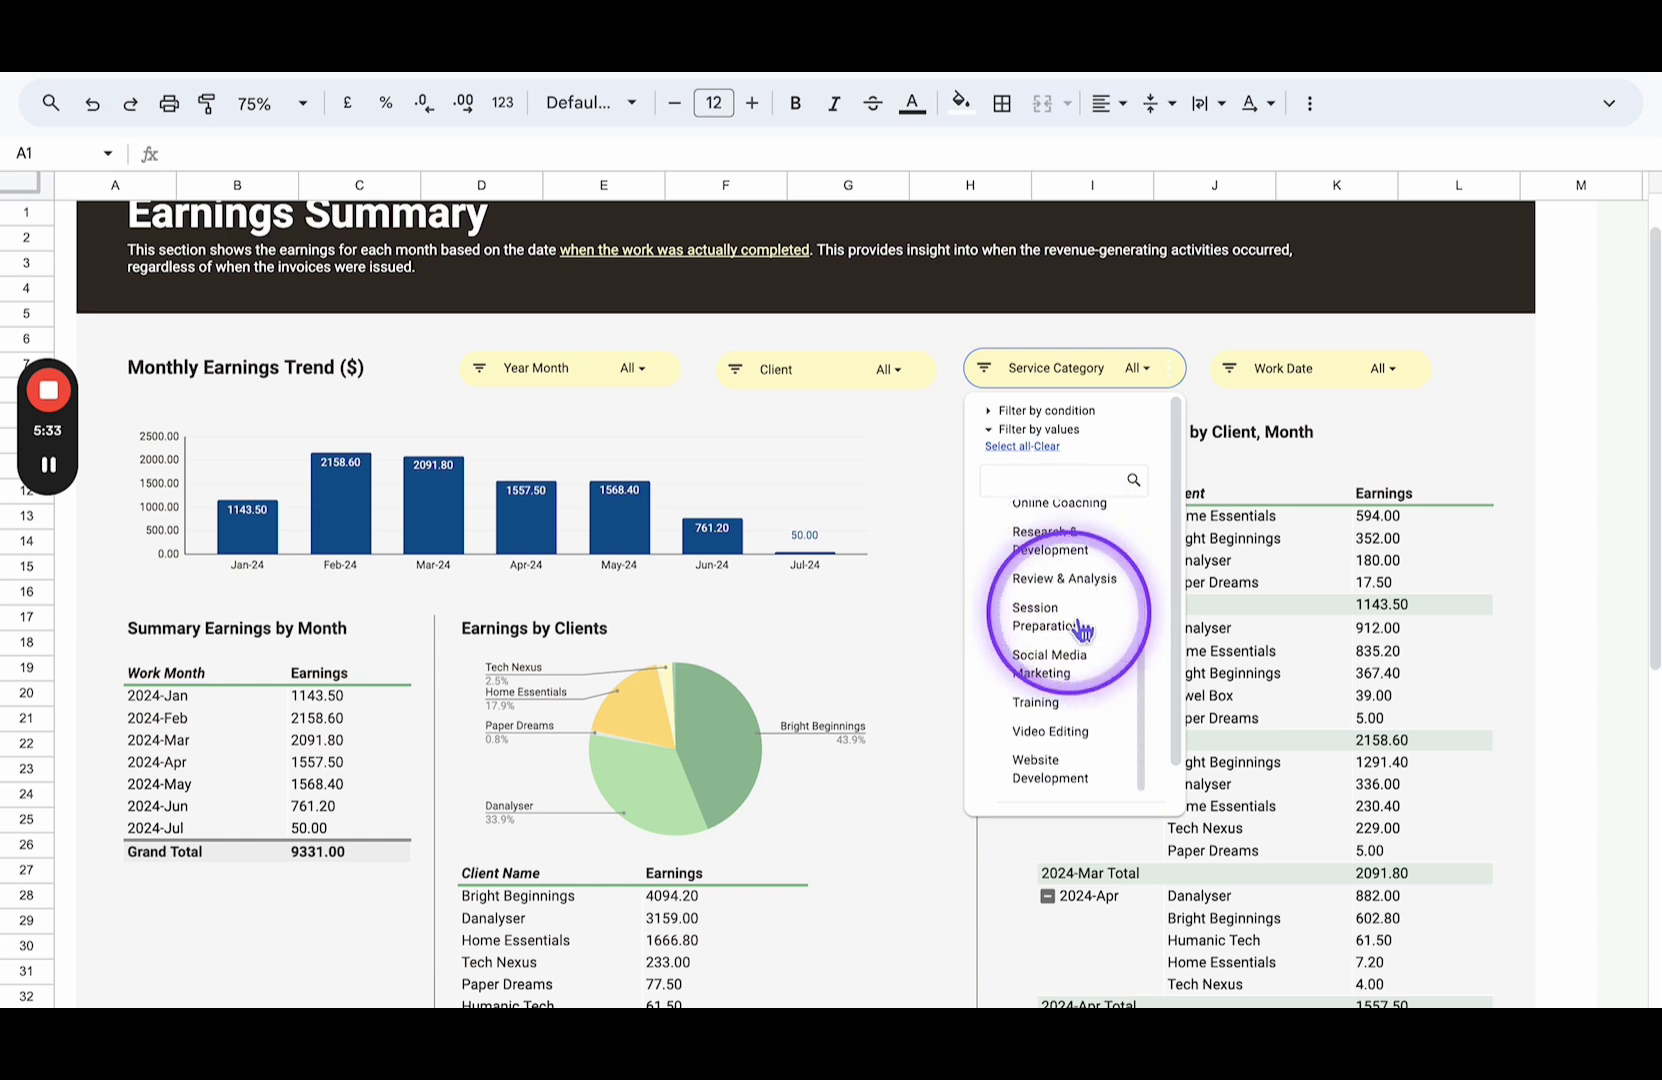
scroll(1082, 628, "up", 3)
left_click(1045, 596)
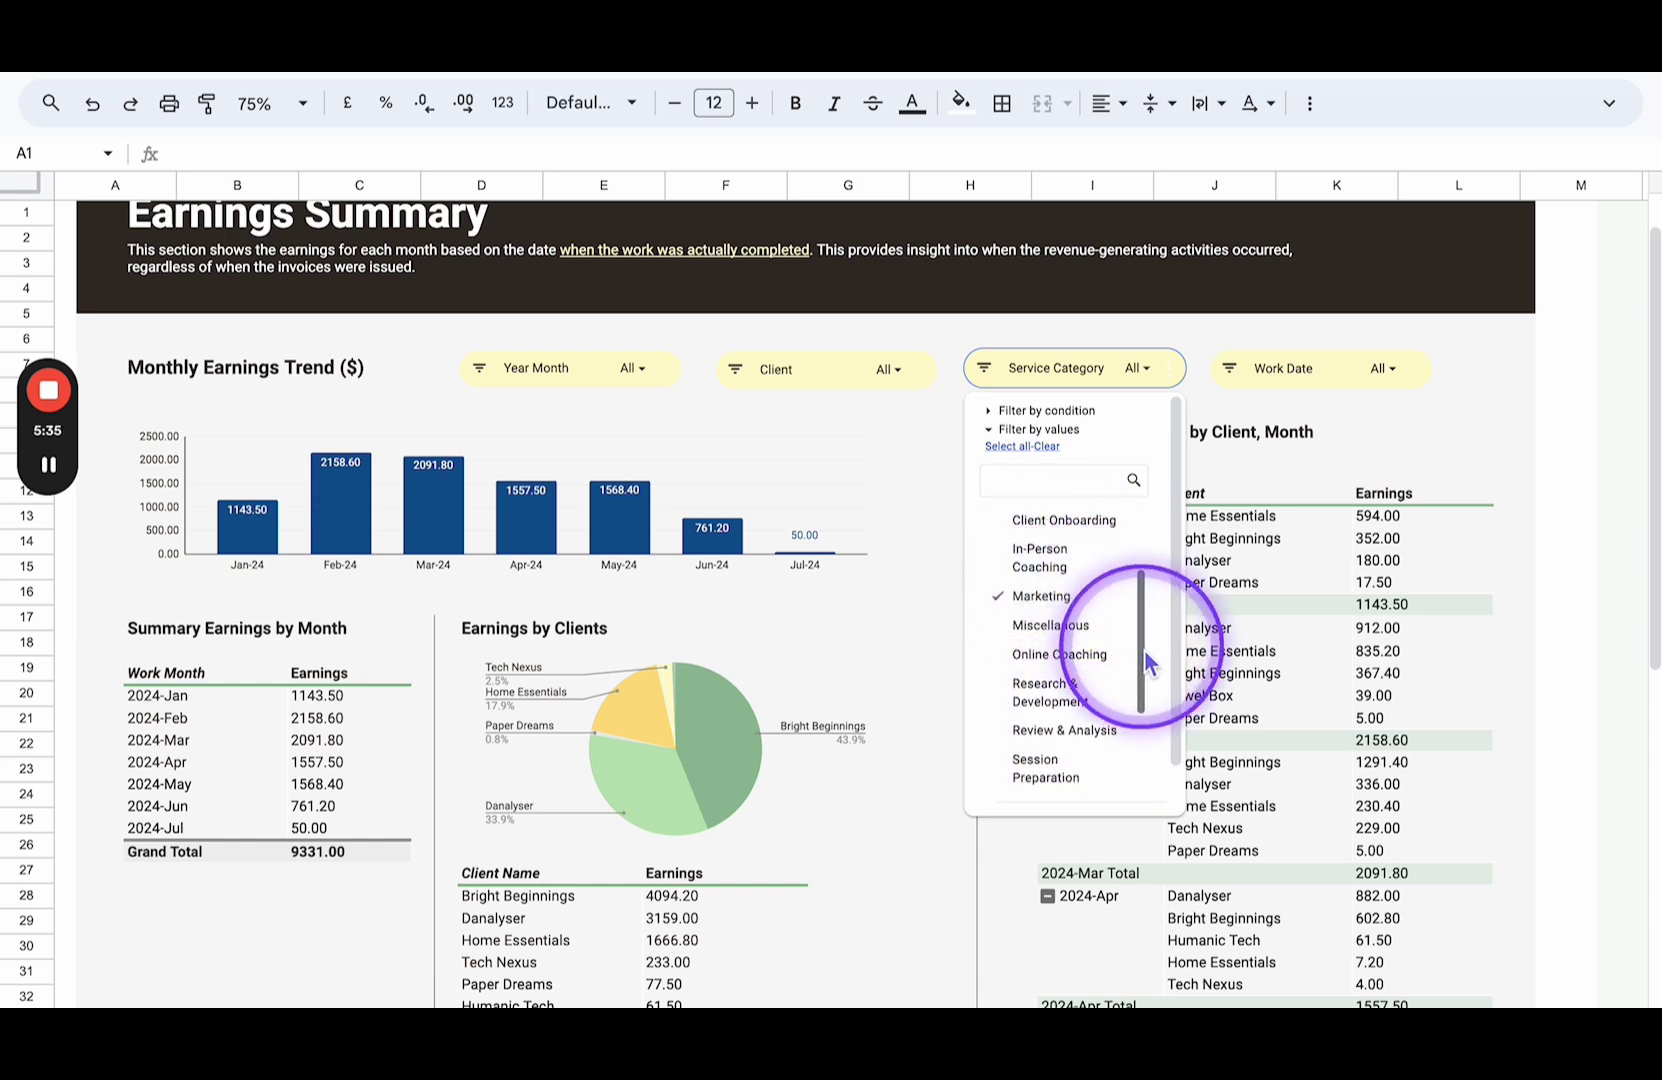
left_click_drag(1144, 660, 1098, 605)
left_click(1090, 598)
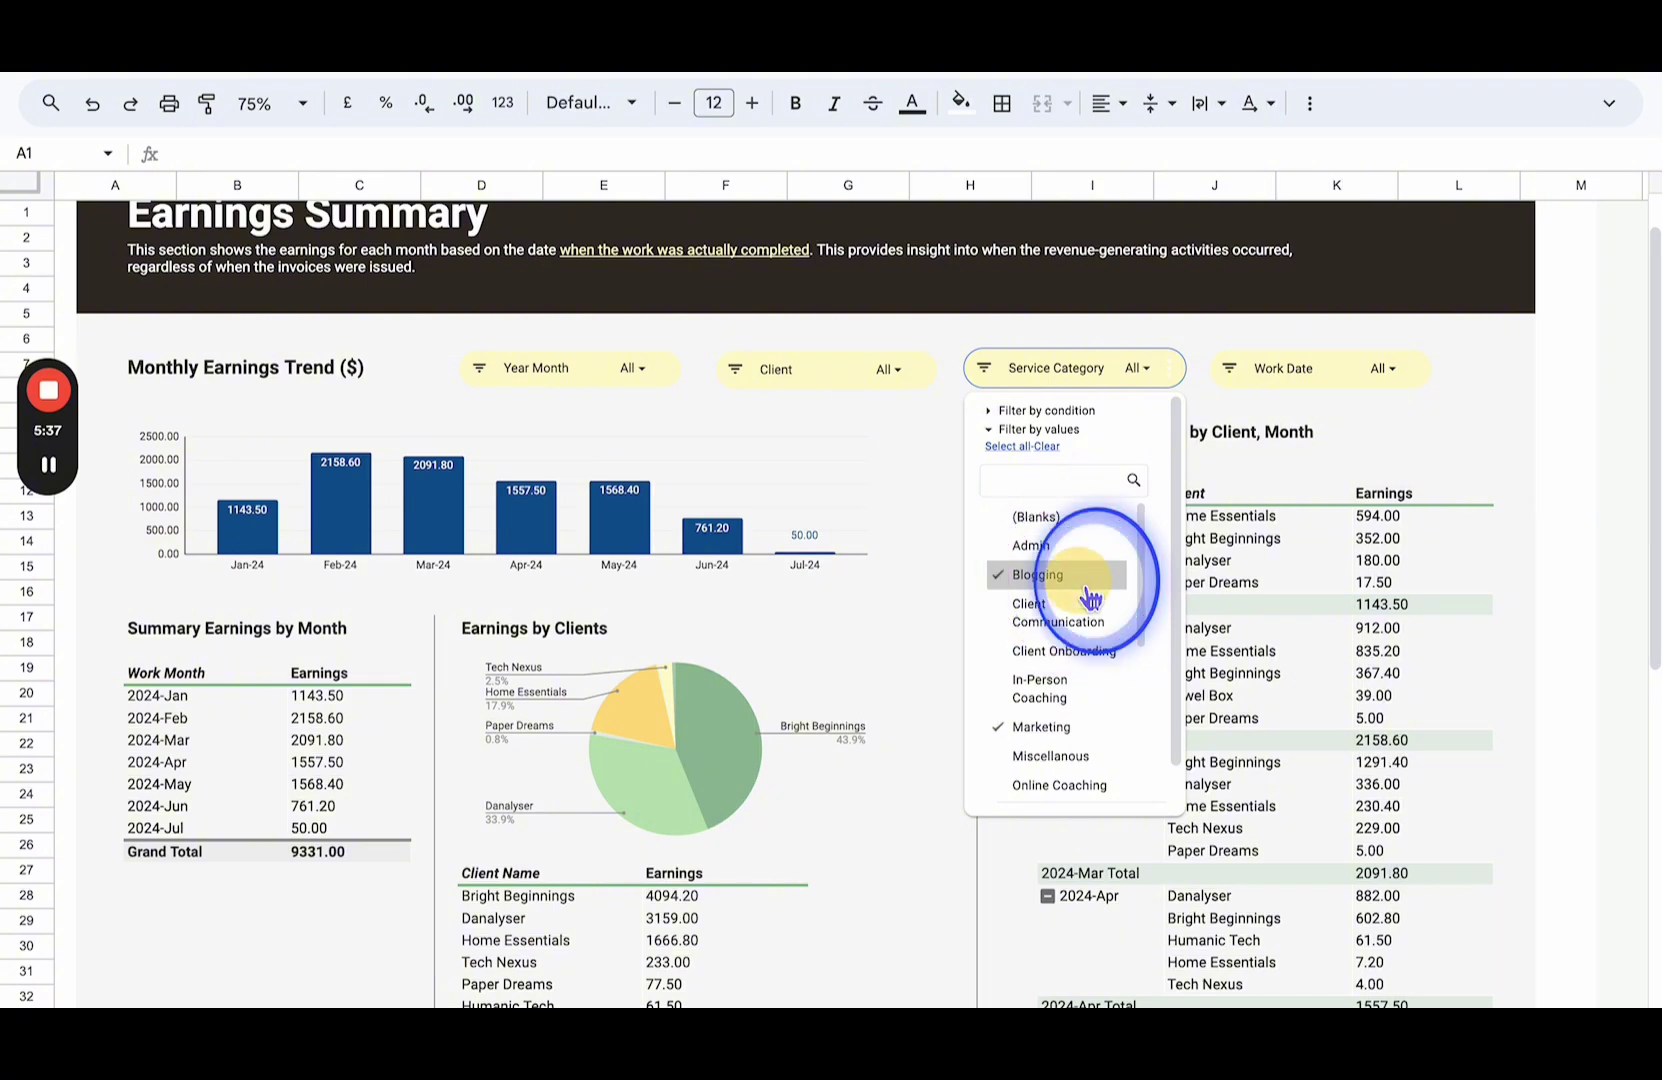
scroll(1140, 730, "down", 4)
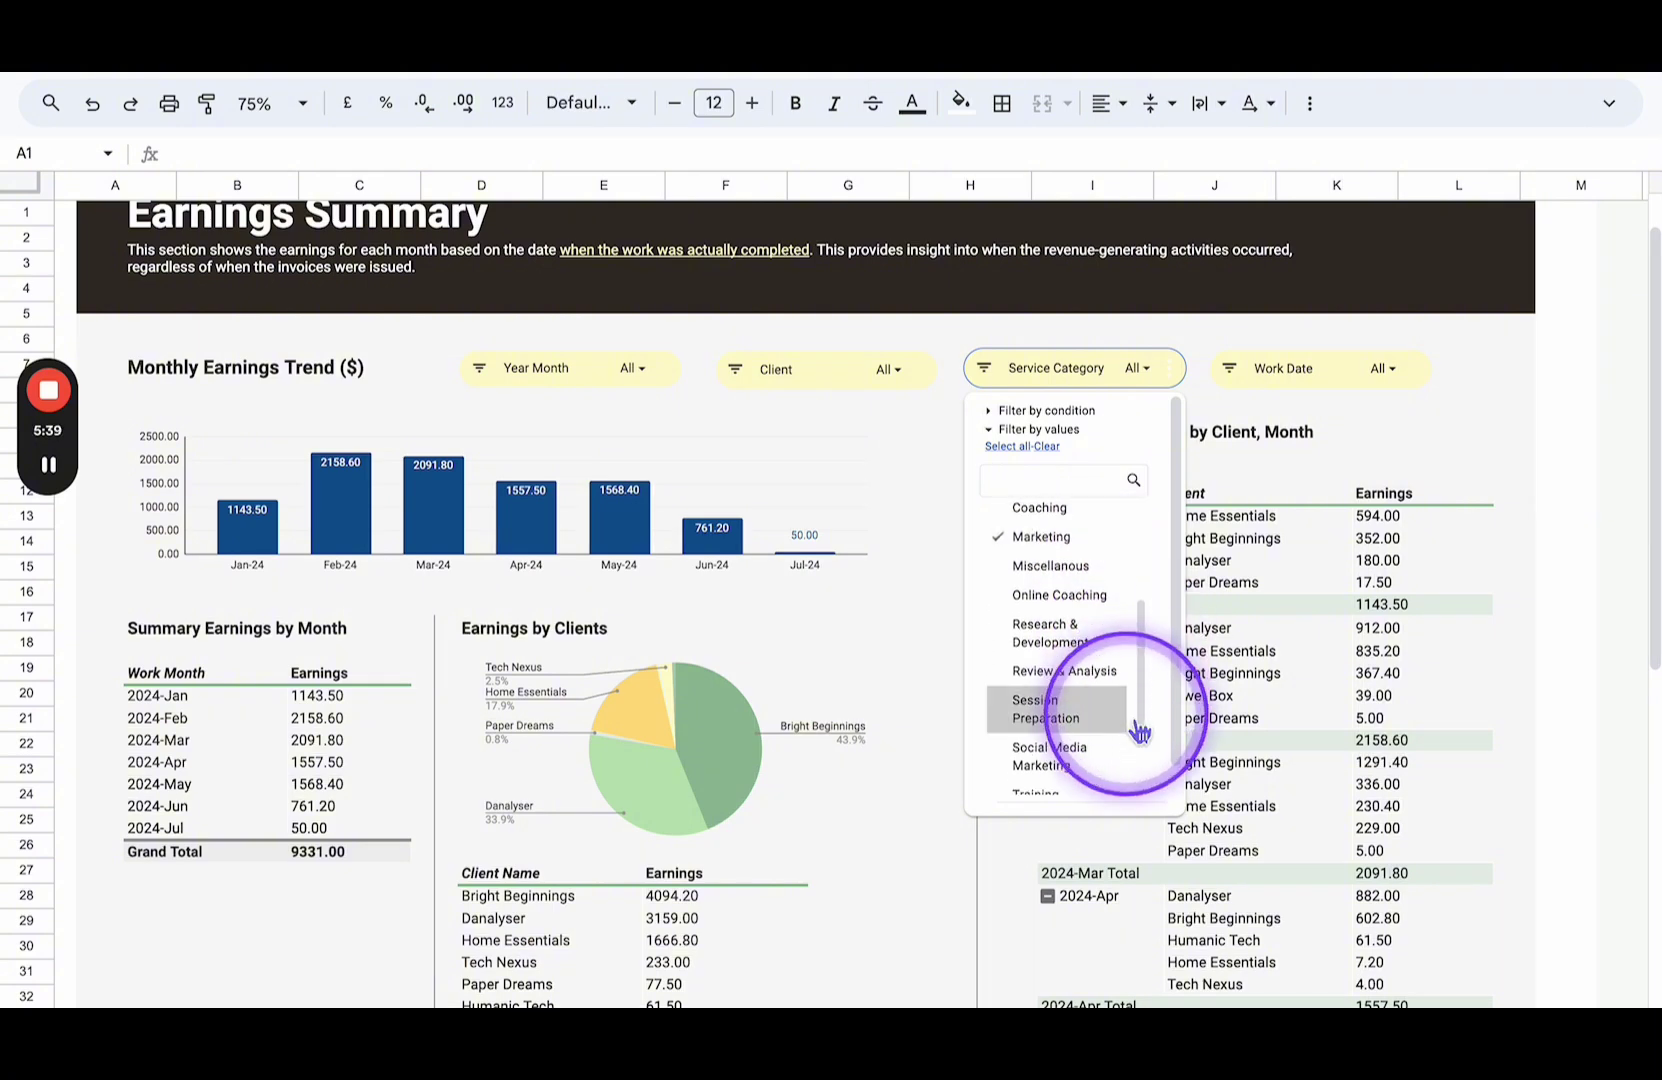
scroll(1140, 730, "down", 2)
left_click(1104, 744)
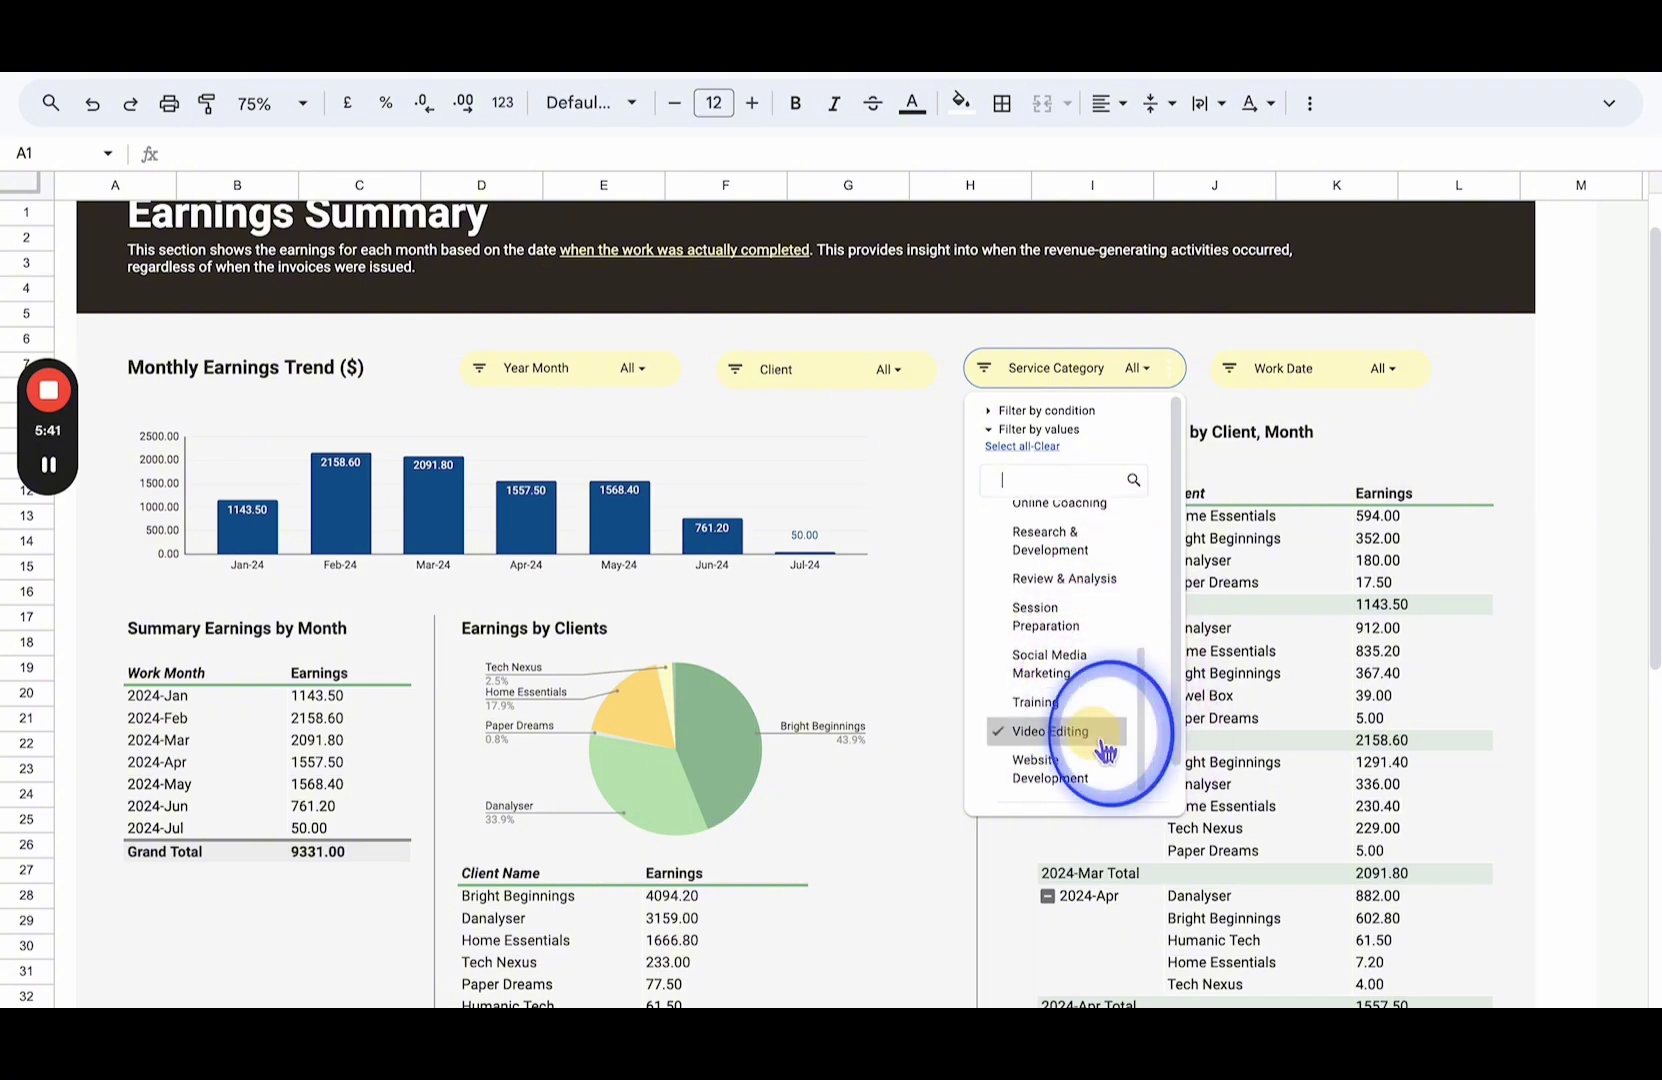
scroll(1104, 700, "down", 1)
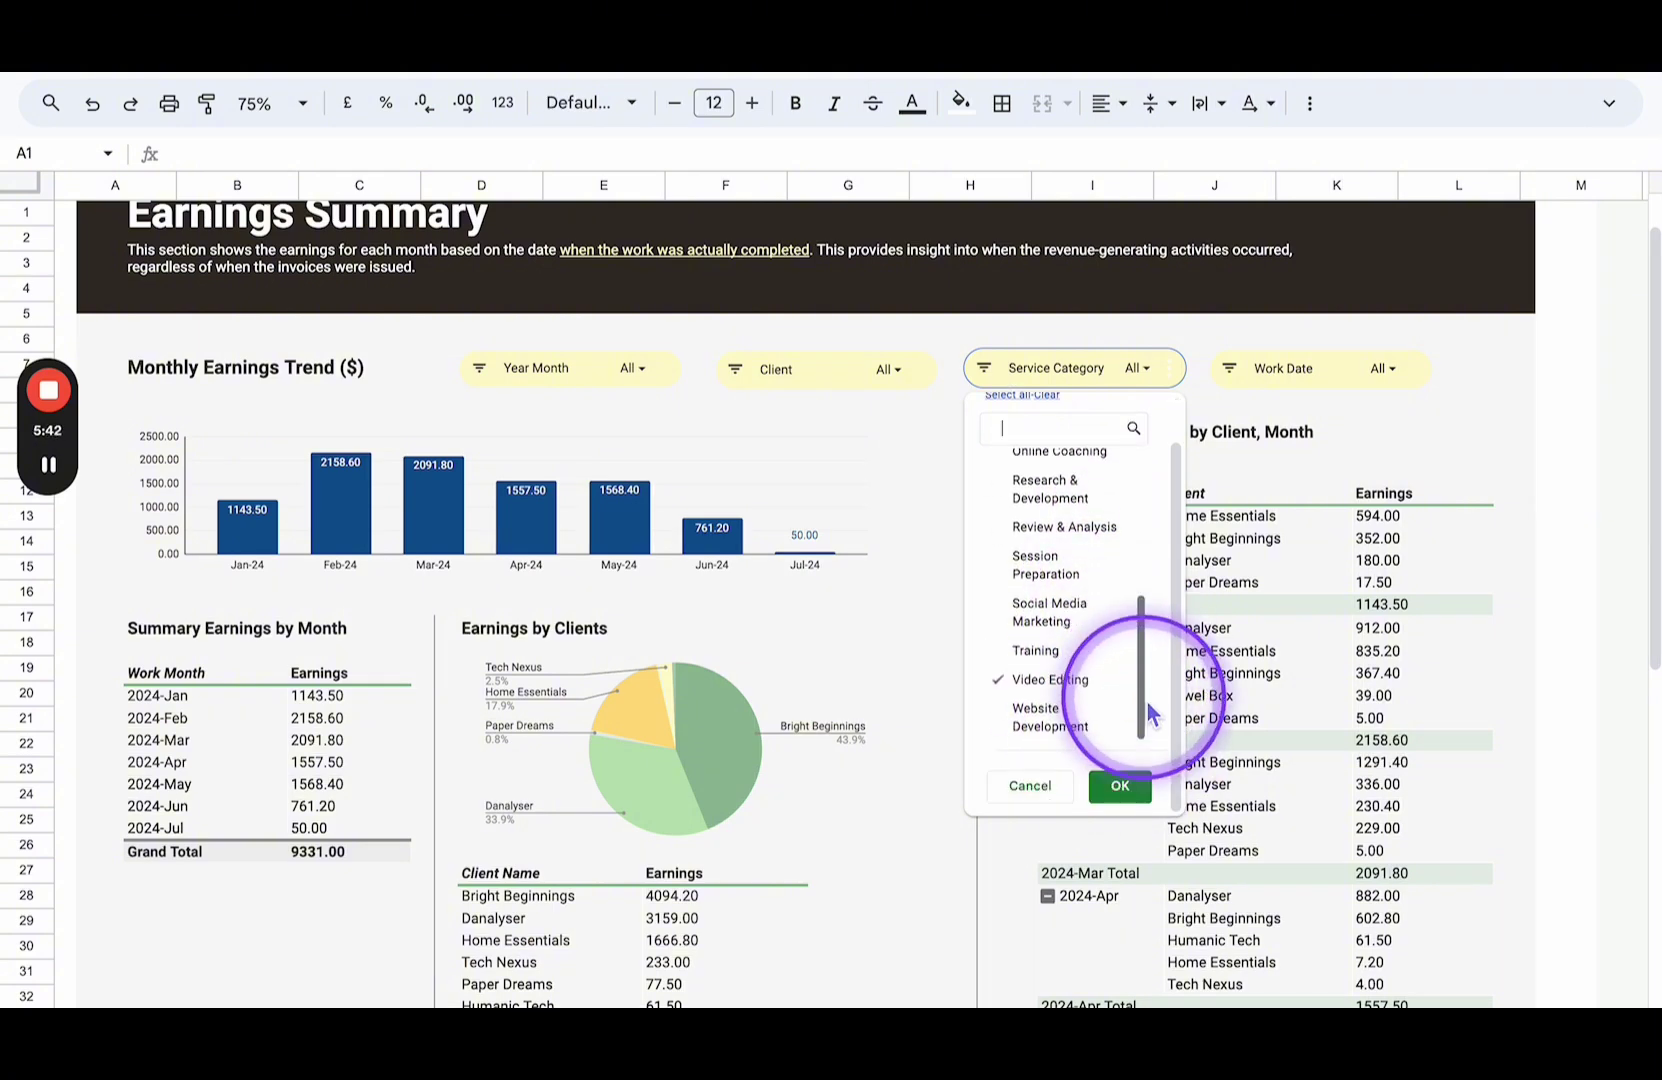
left_click(1140, 798)
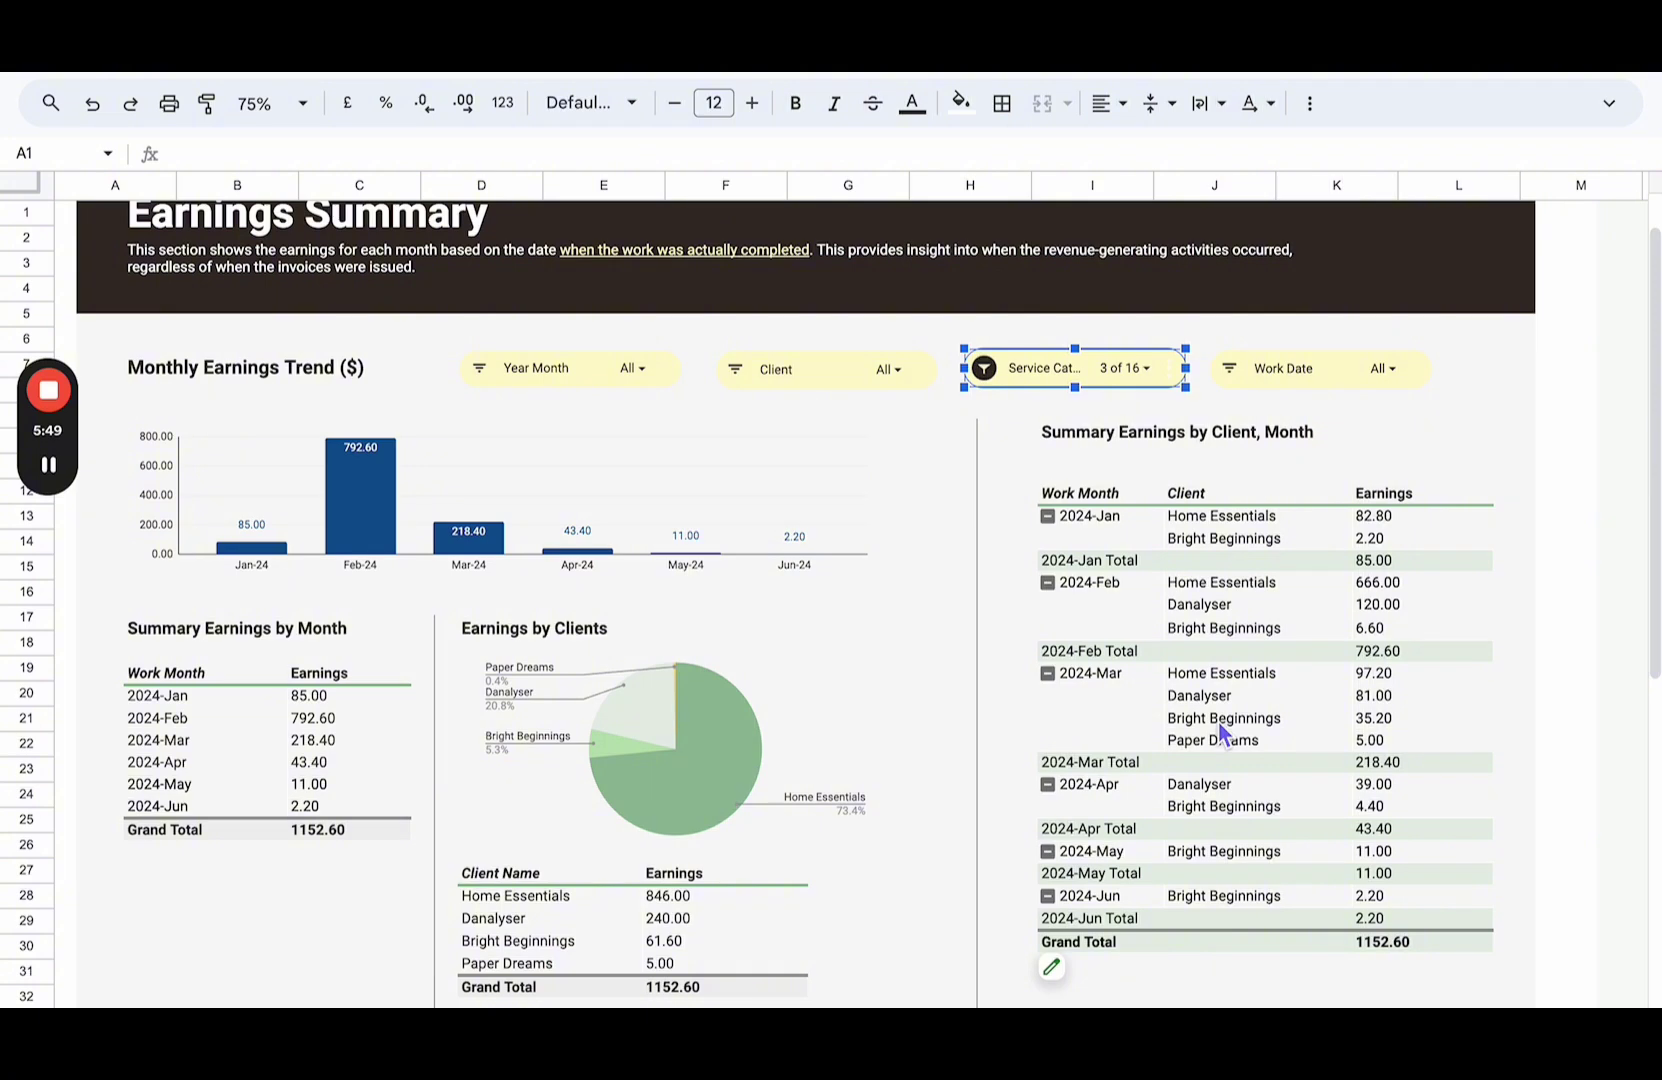
View the dates offered by the Work Date filter without changing them, and switch to the Invoice Dashboard sheet.
left_click(1378, 431)
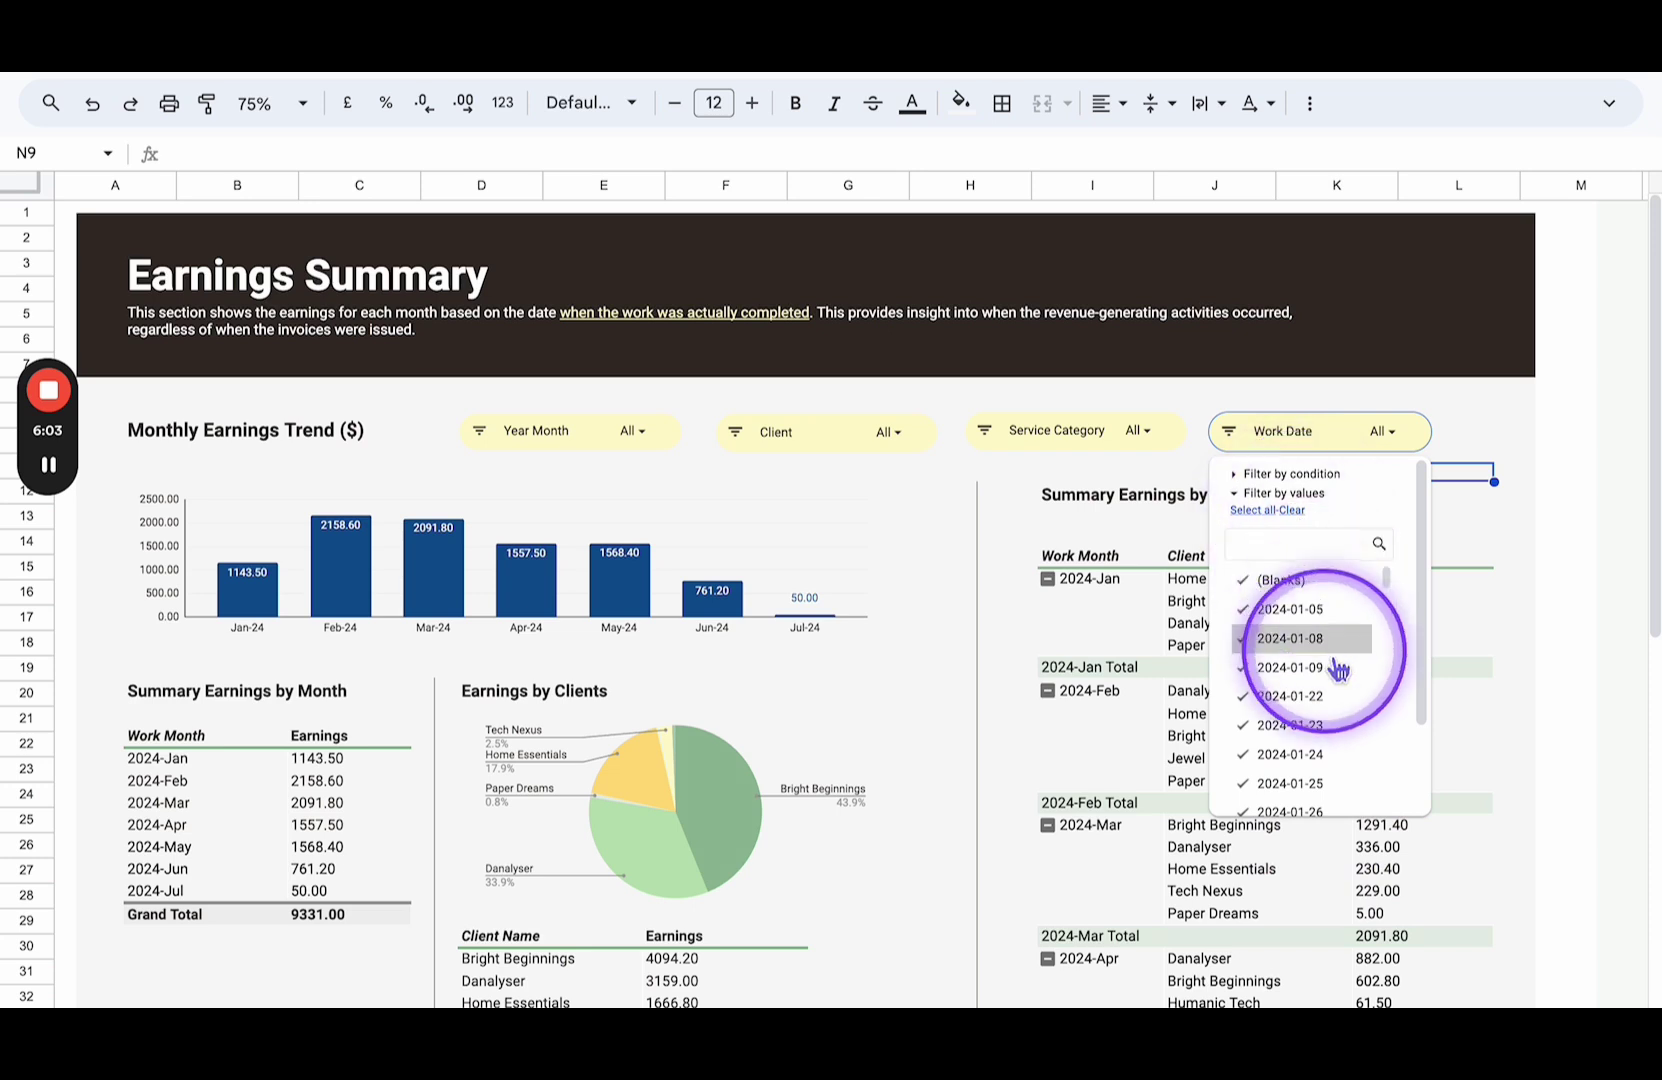
left_click(1510, 441)
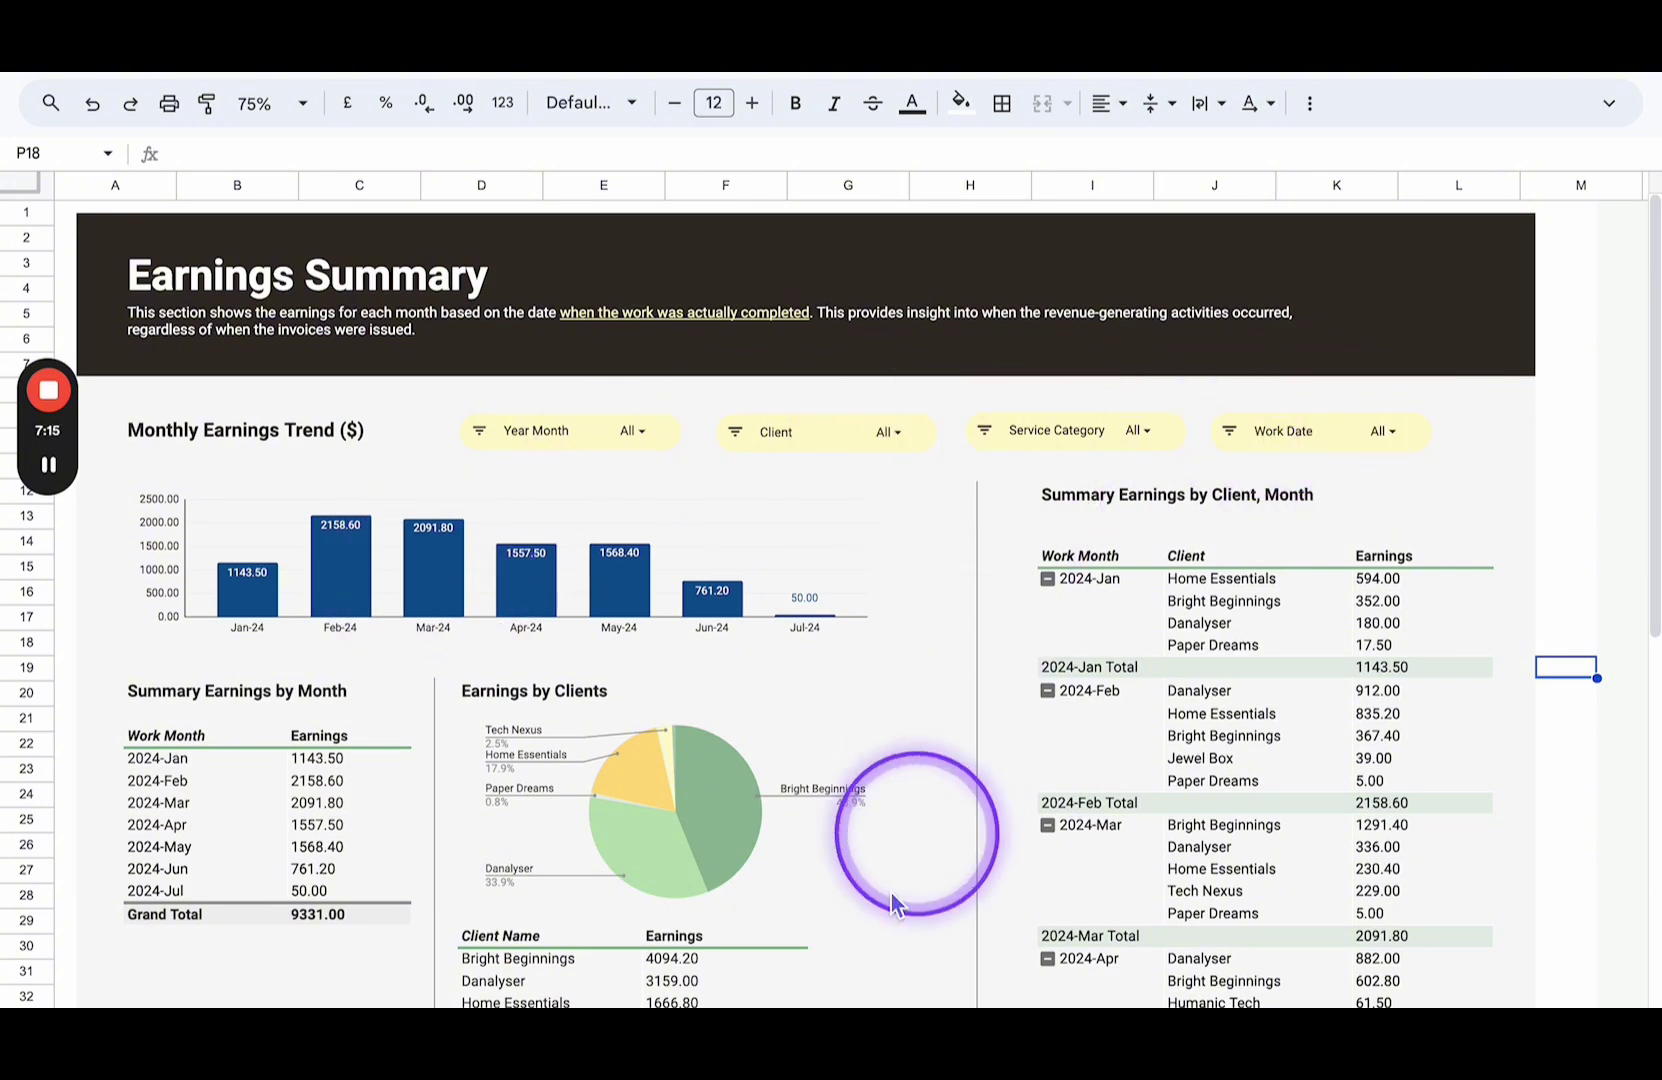
left_click(729, 1078)
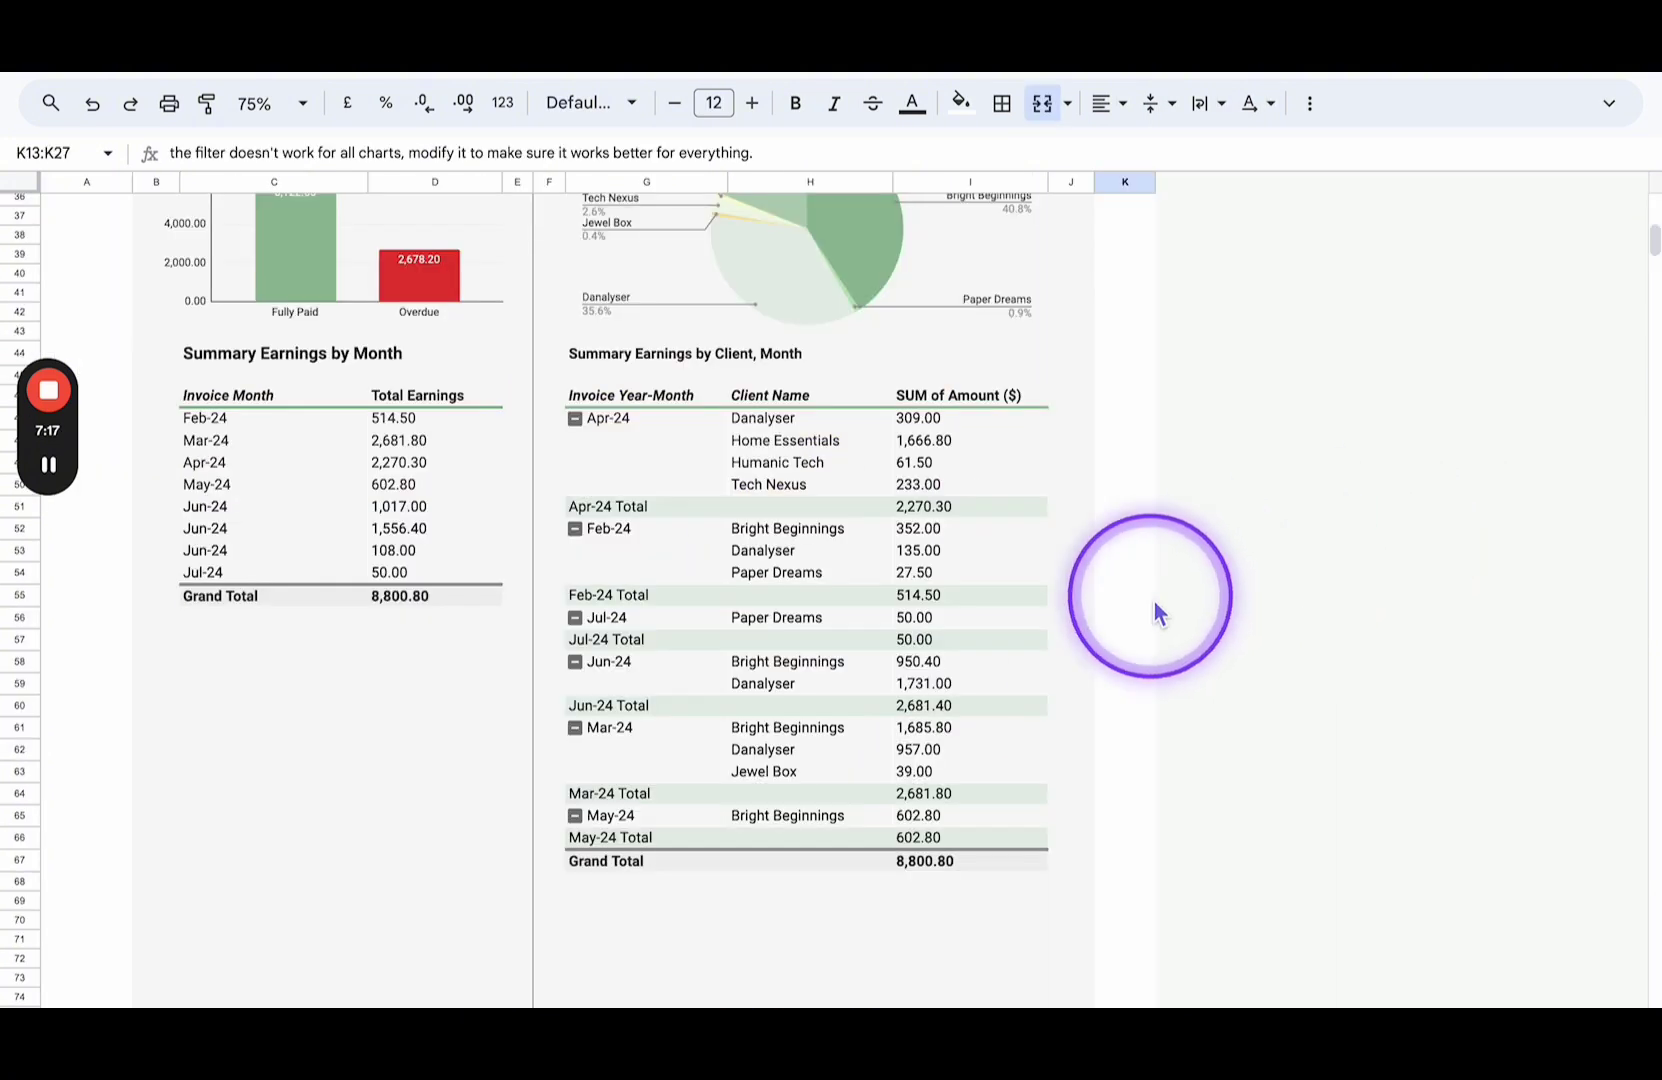